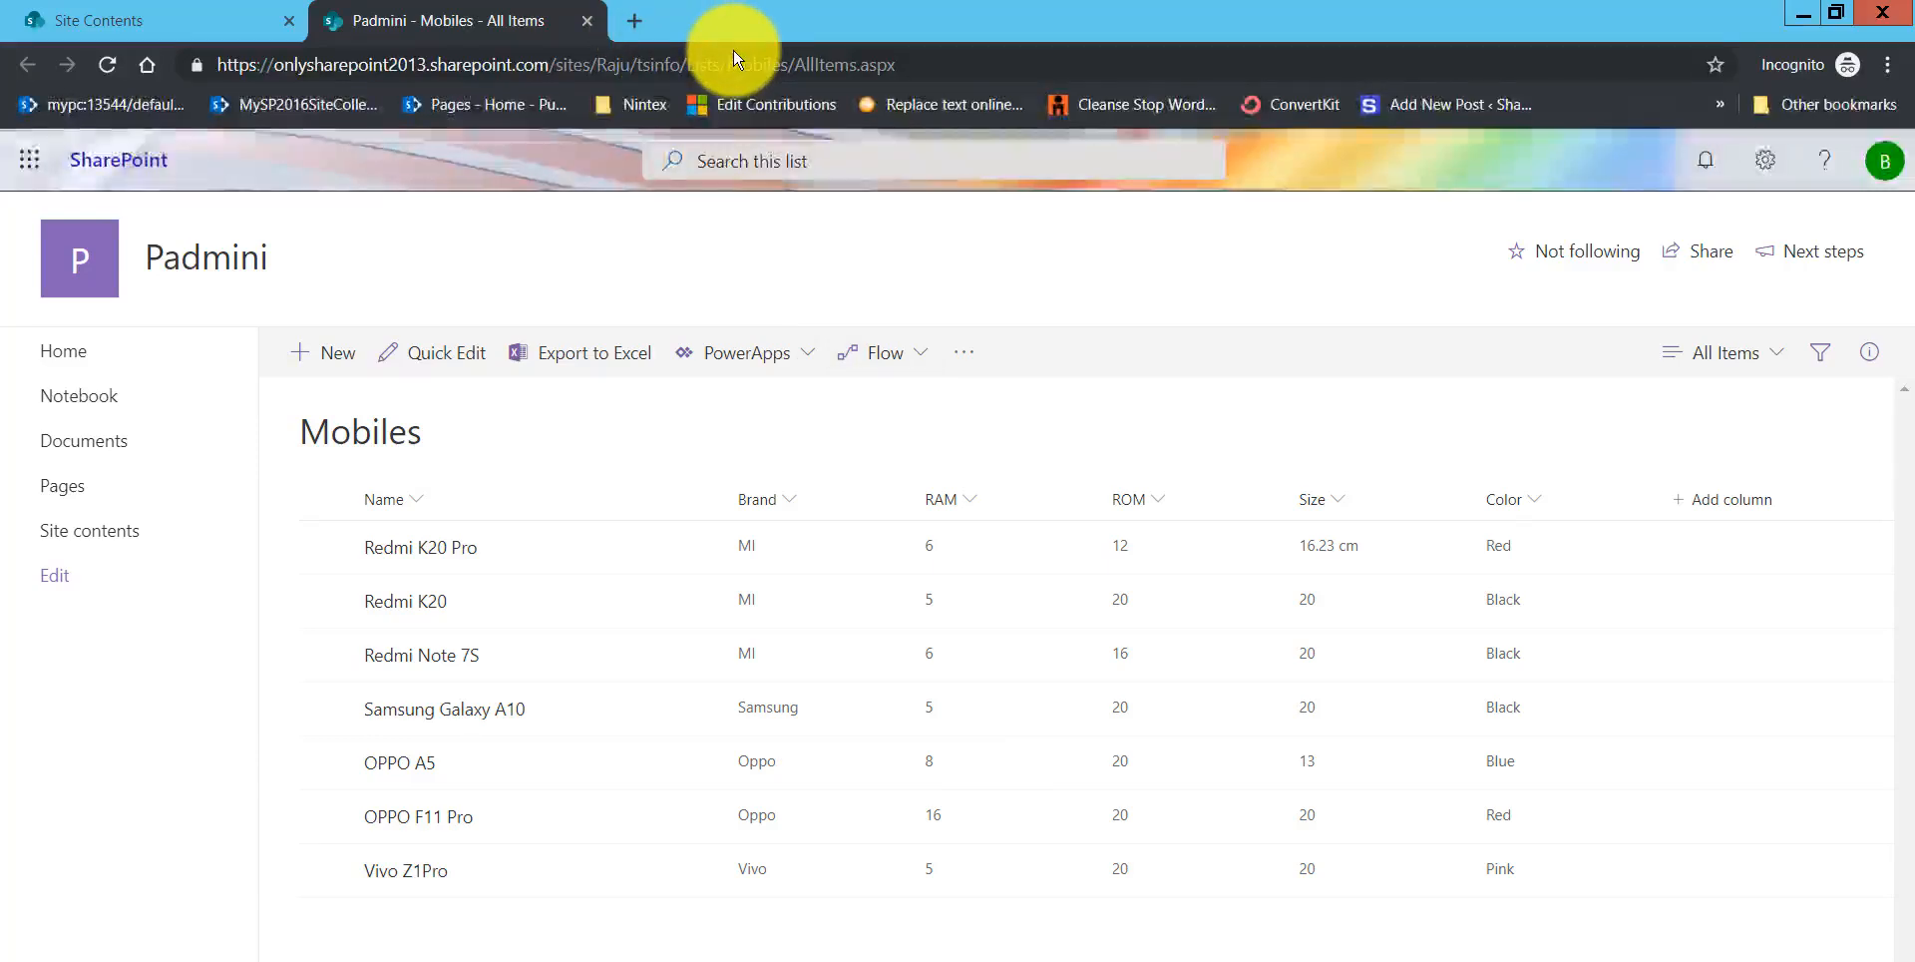
Step: Open powerapps.com in a new browser tab
click(634, 20)
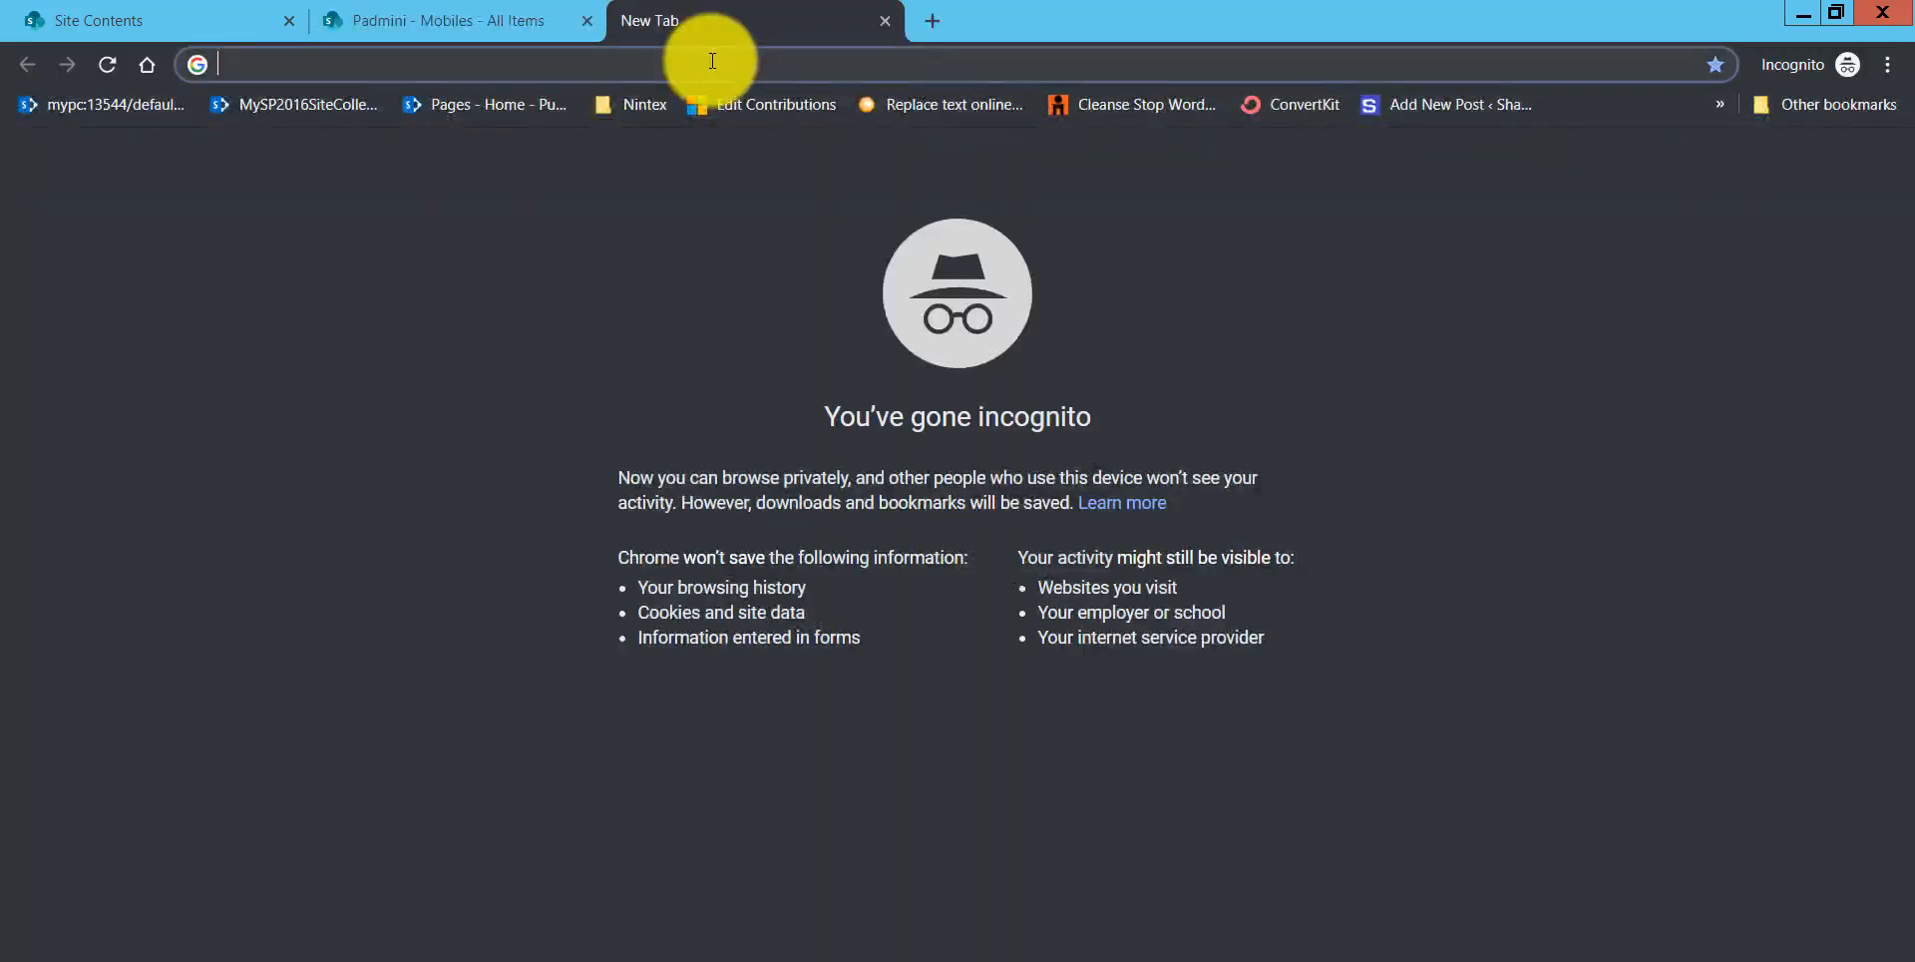
text(powerapps)
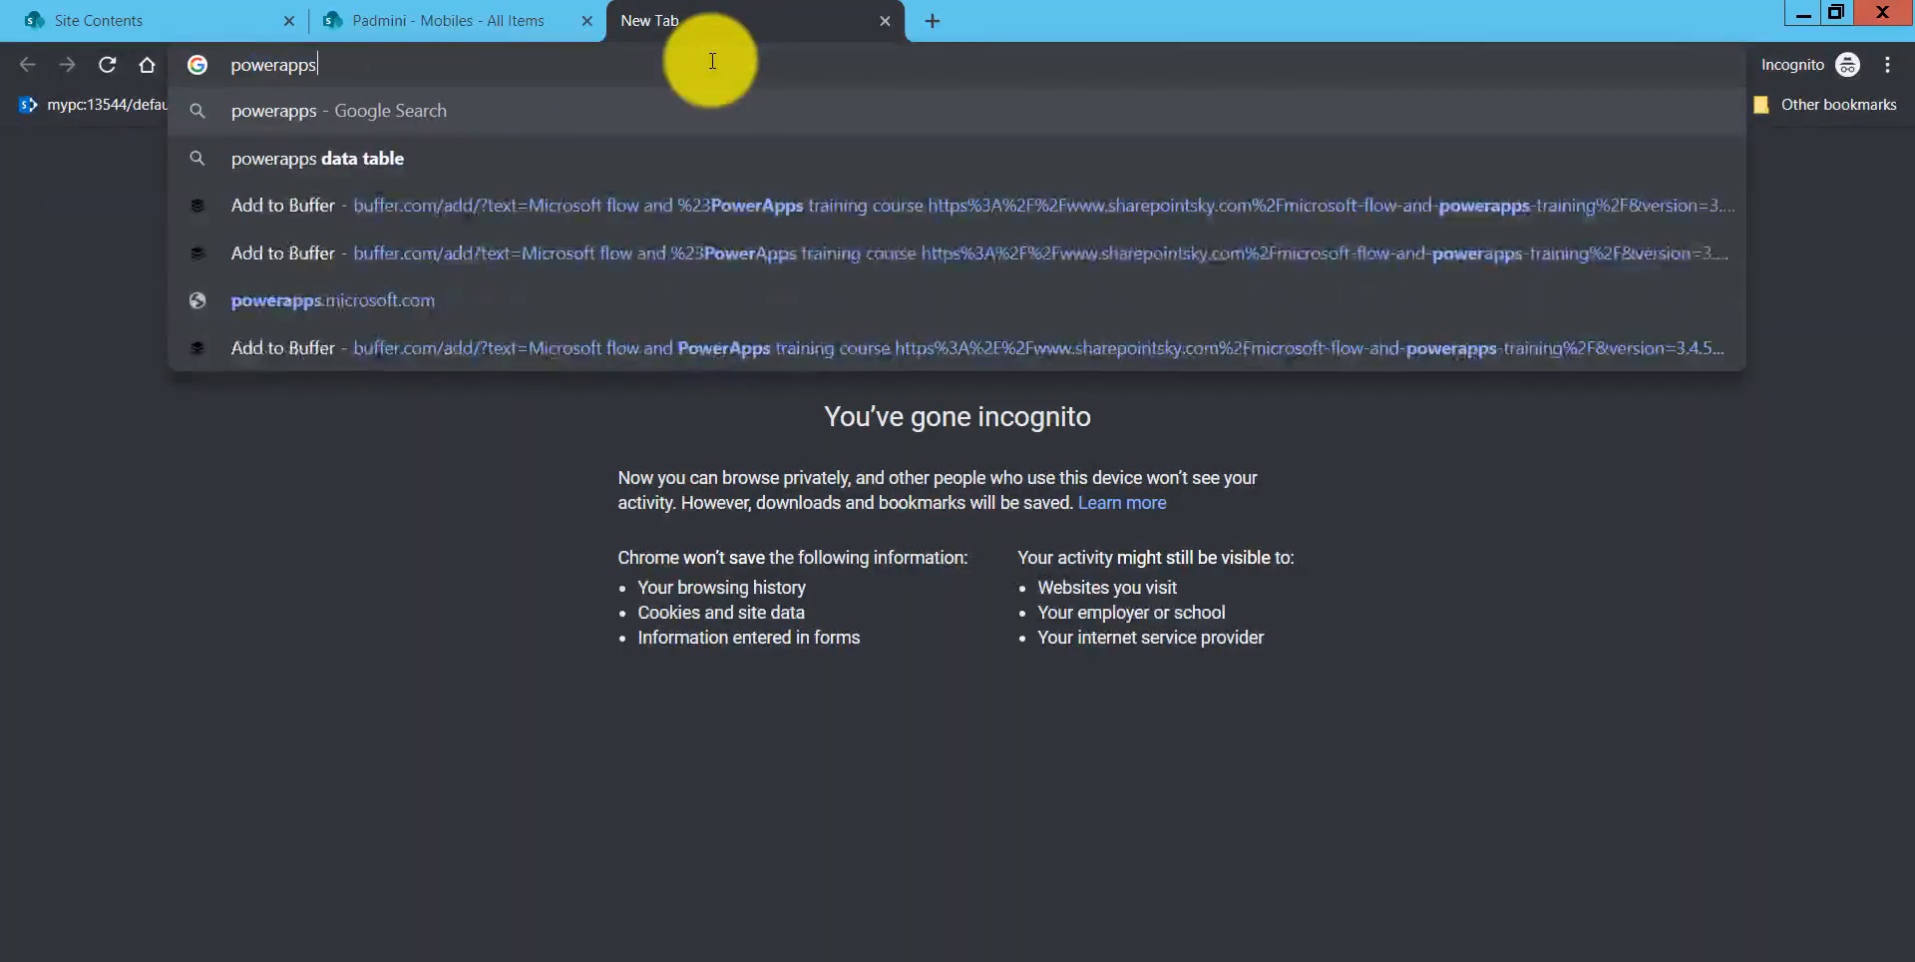
text(.com)
key(Return)
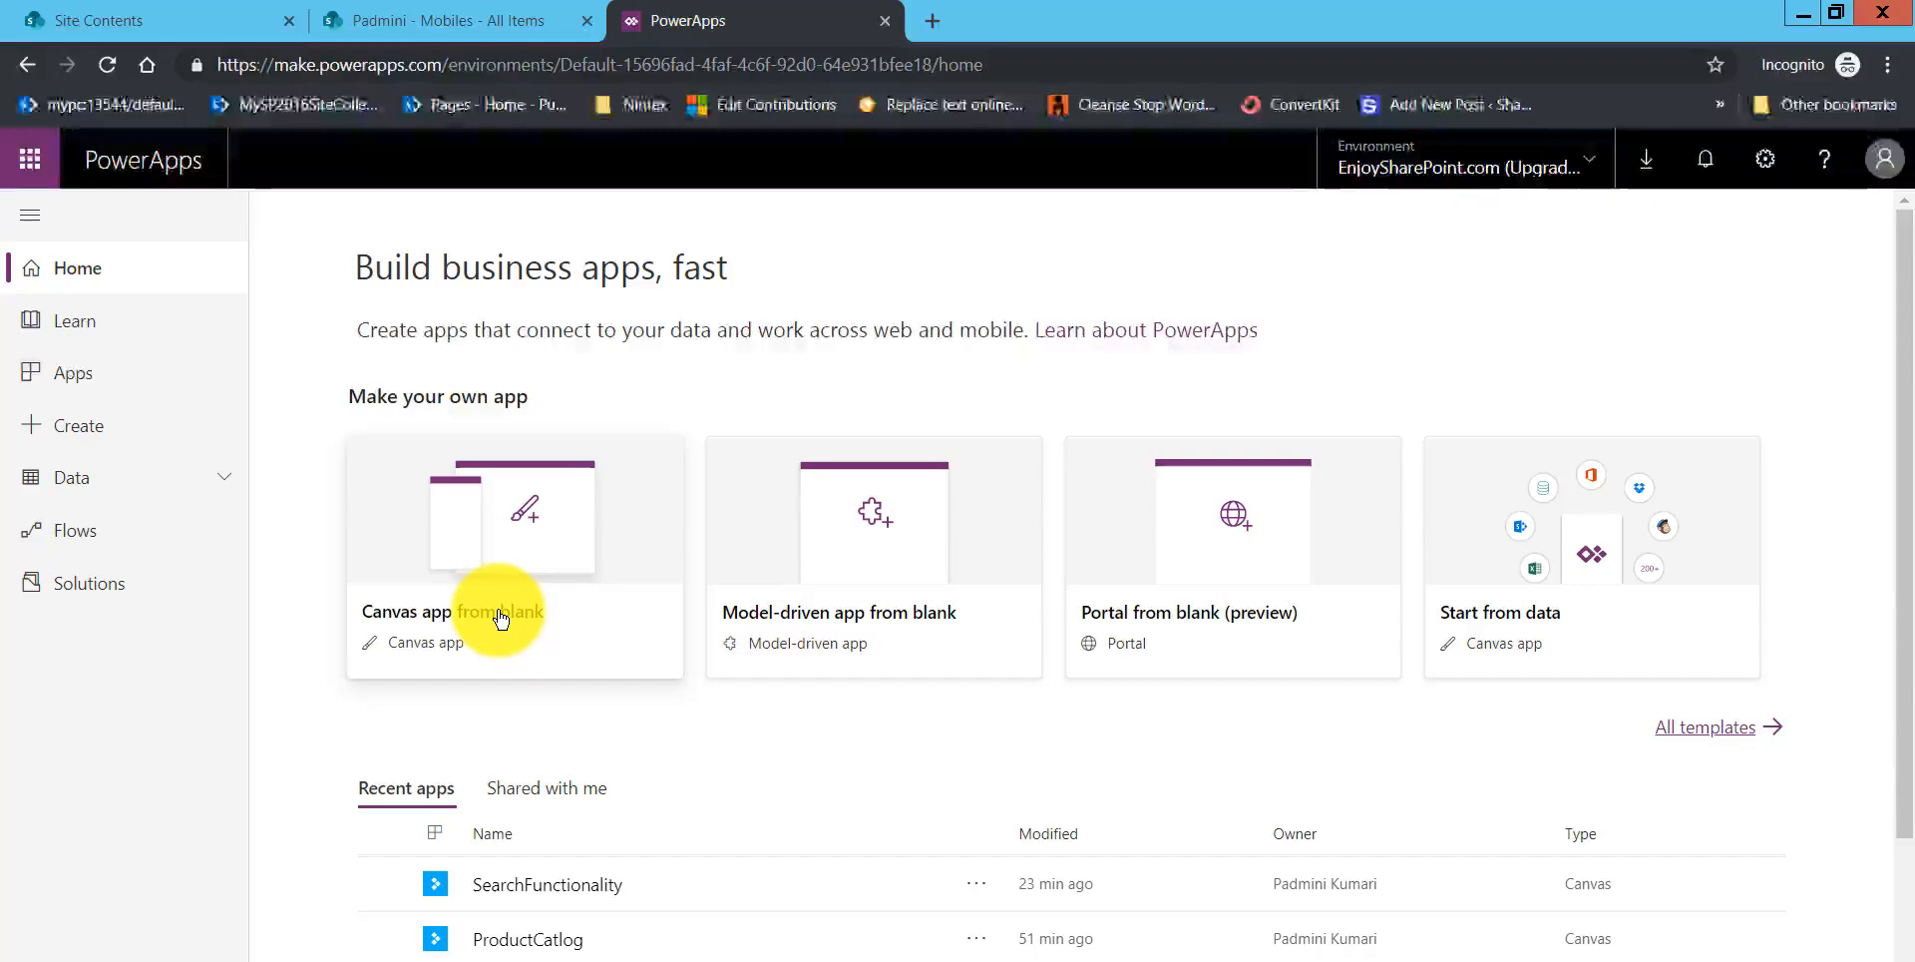
Step: Create a blank canvas app named "Mobile Details App" in Tablet format and skip the welcome dialog
click(642, 575)
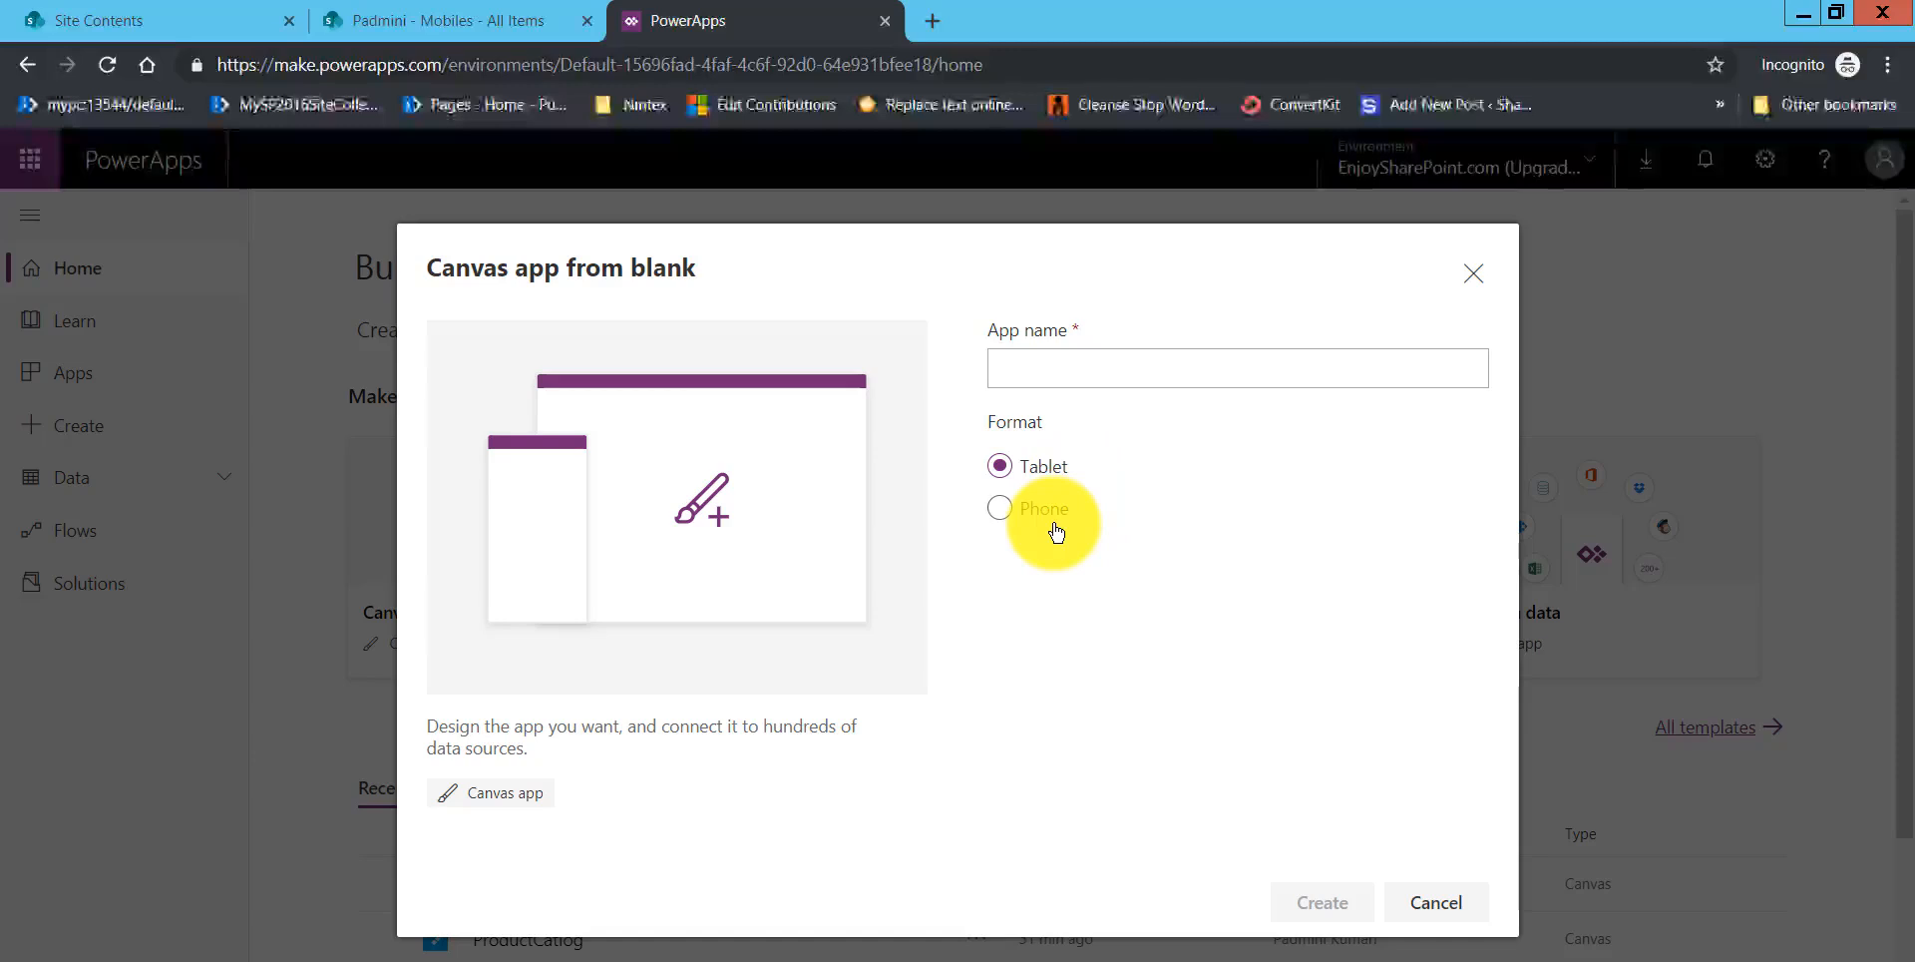
click(1045, 372)
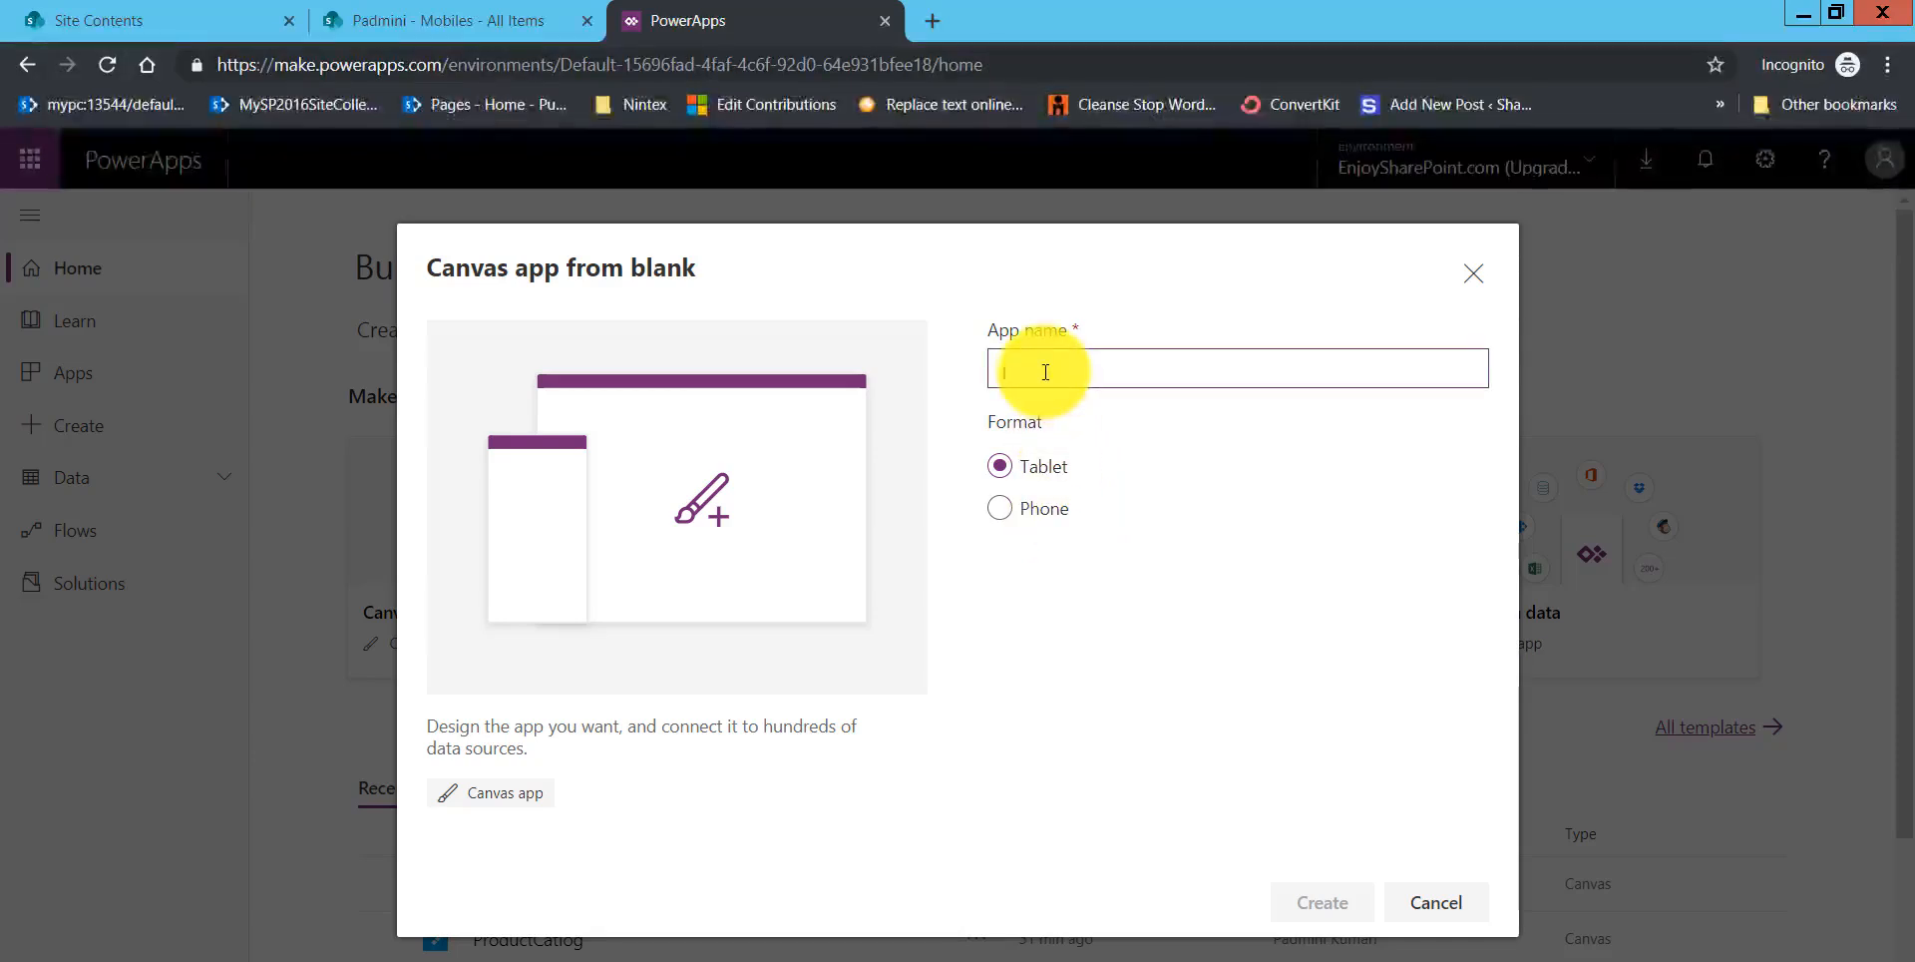
text(M)
key(BackSpace)
key(BackSpace)
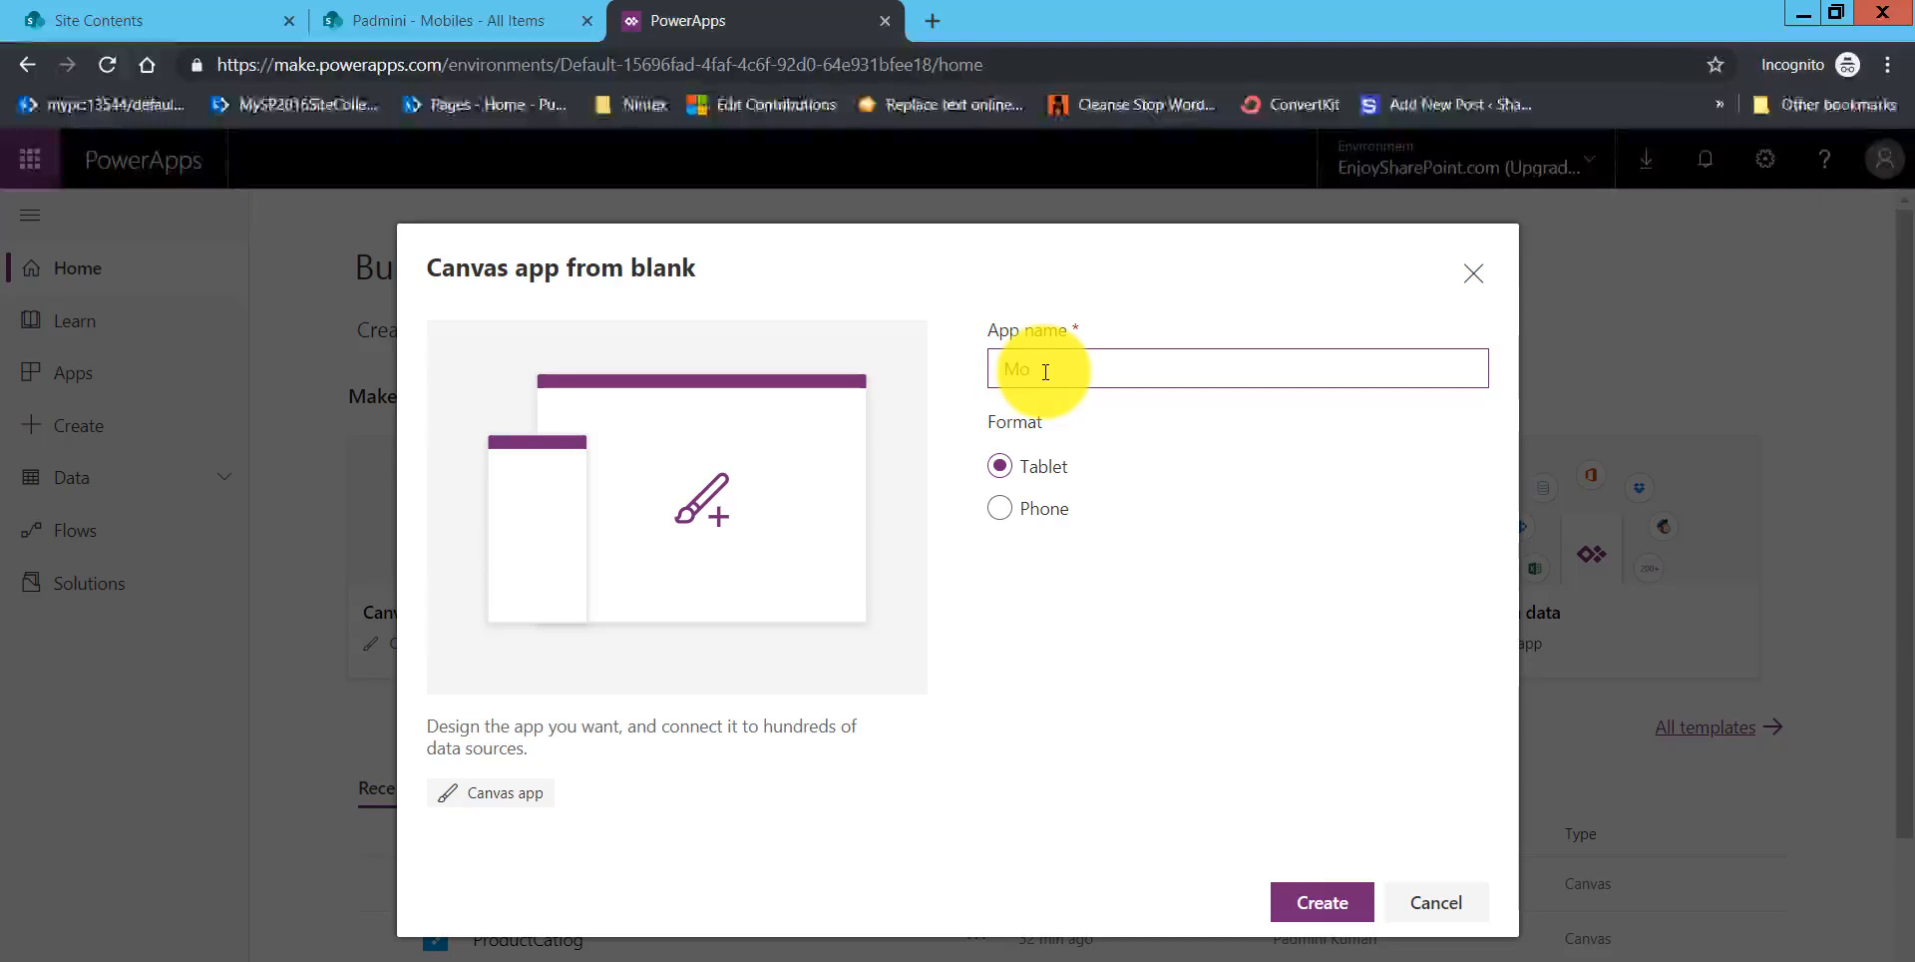
text(bile D)
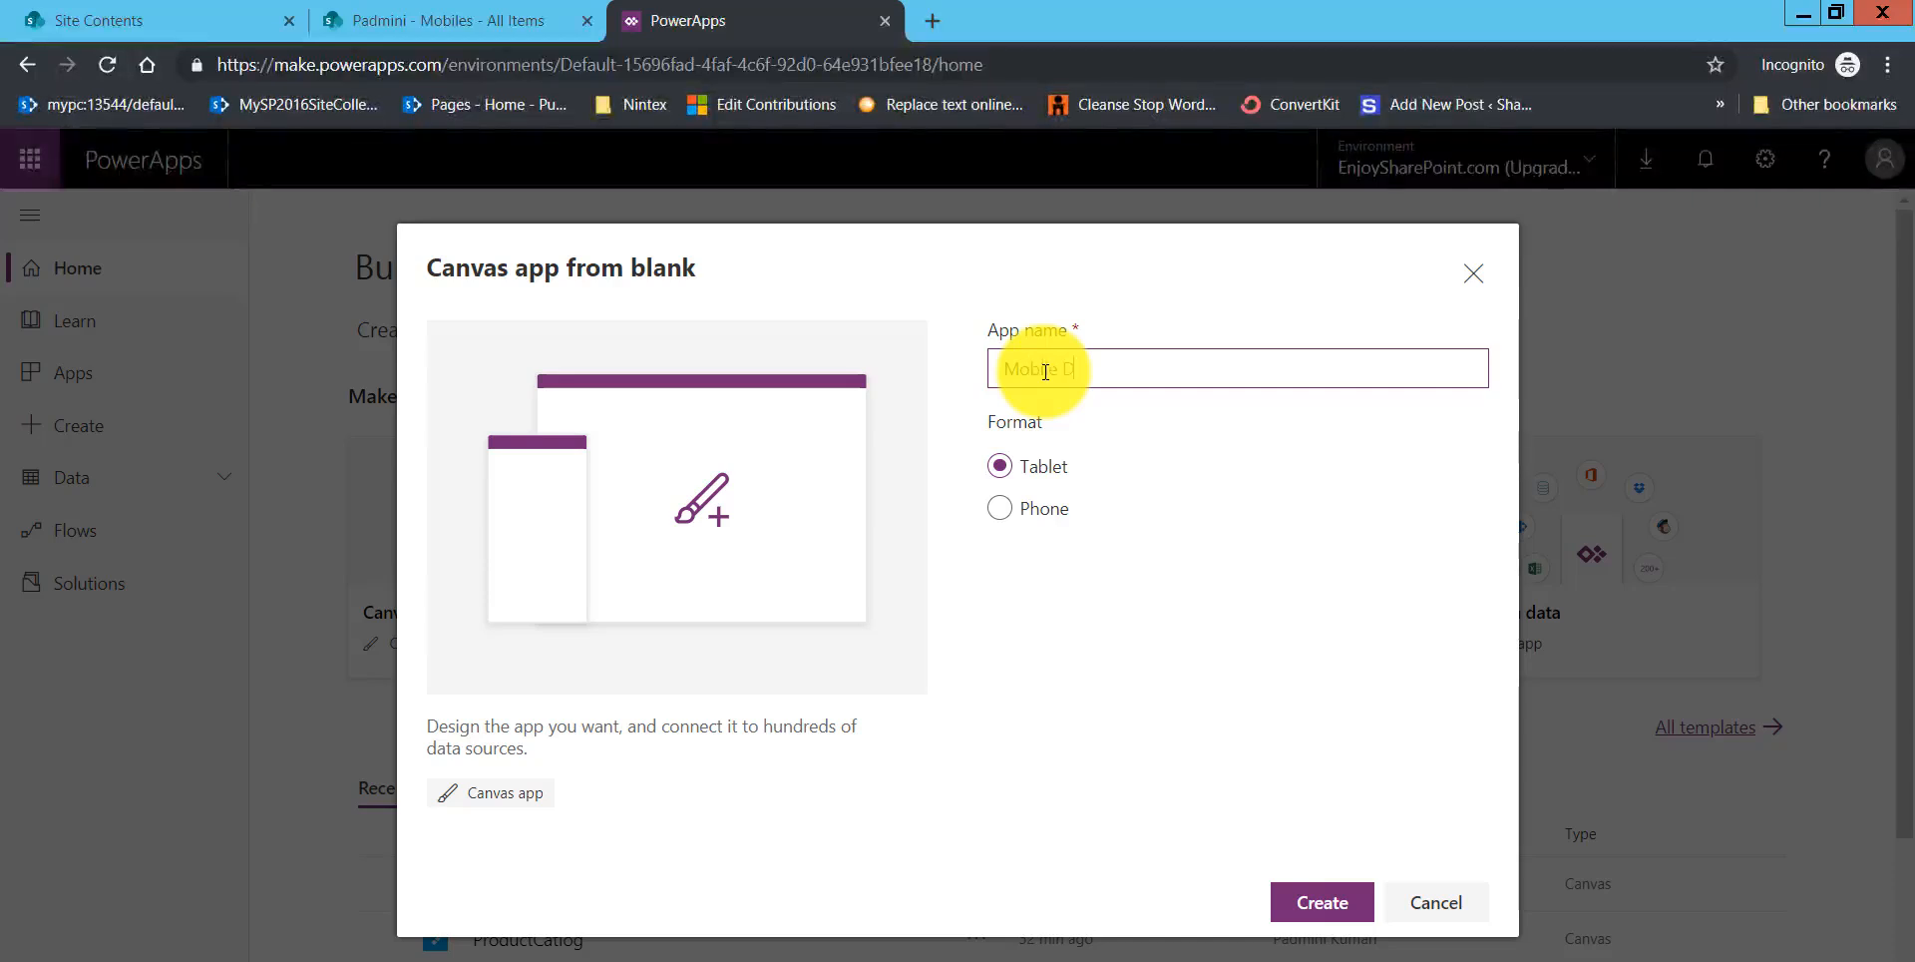
text(etails App)
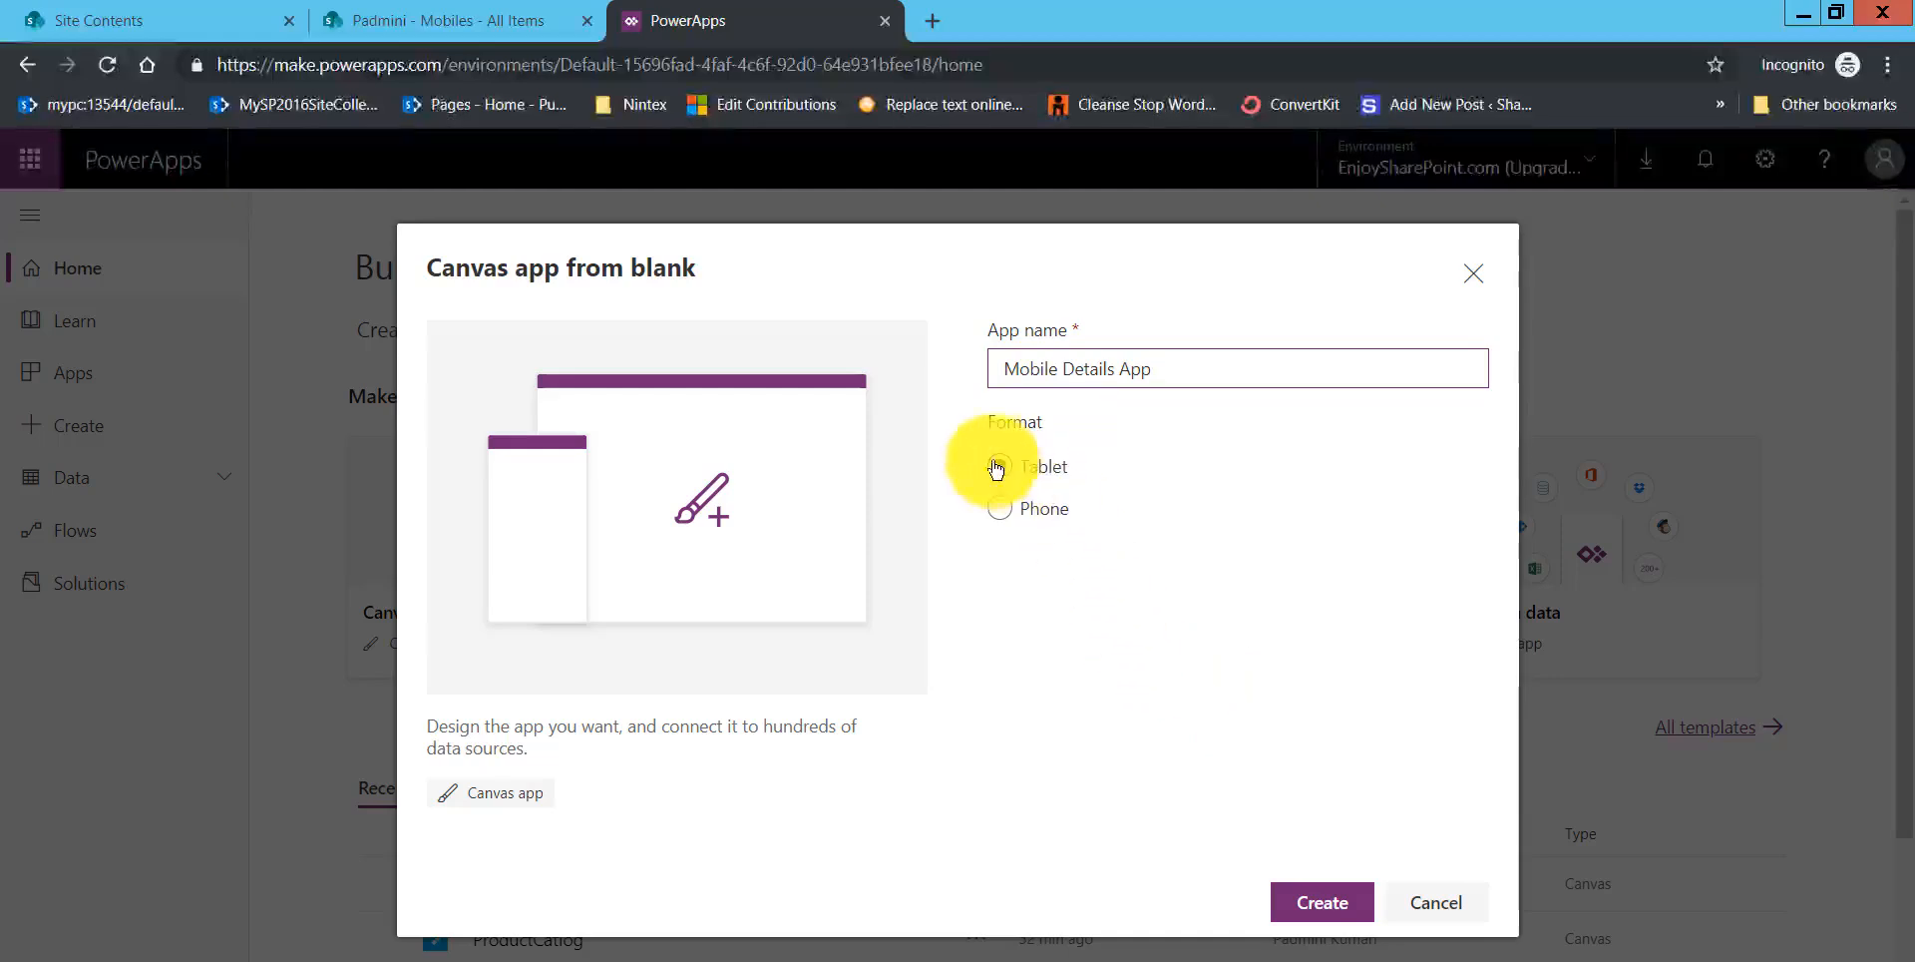
click(1334, 903)
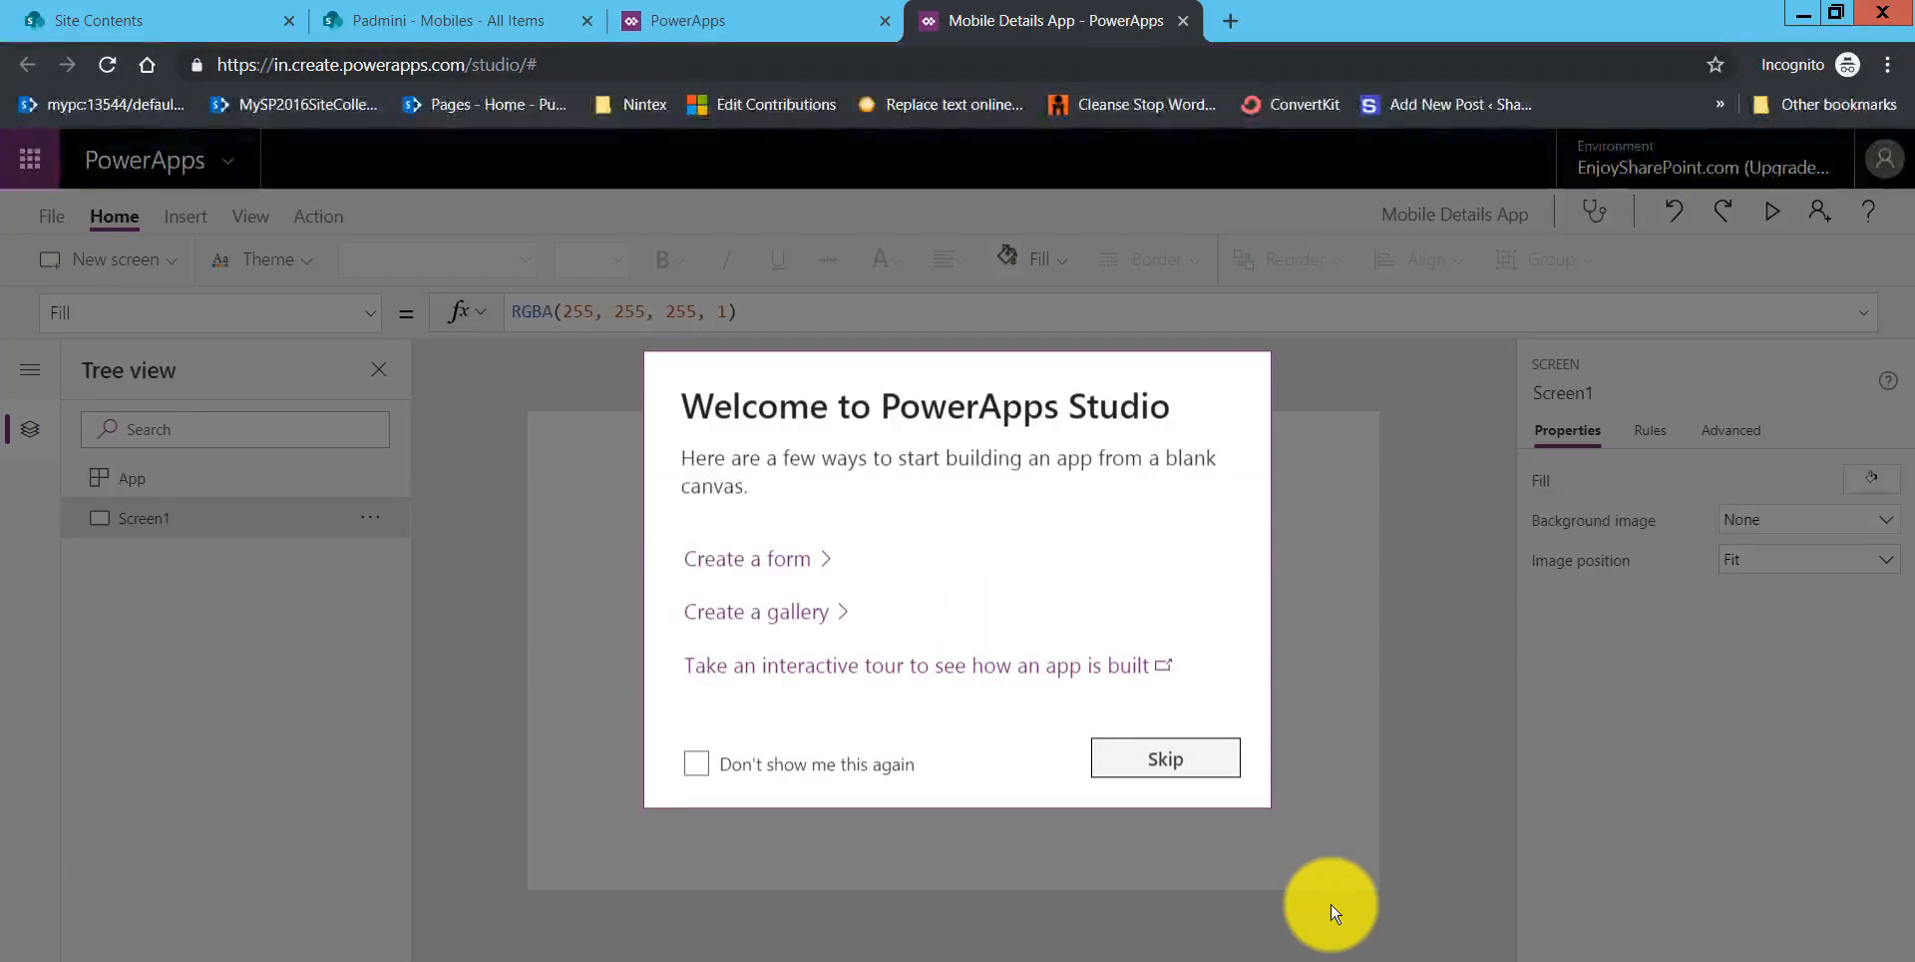
click(1177, 771)
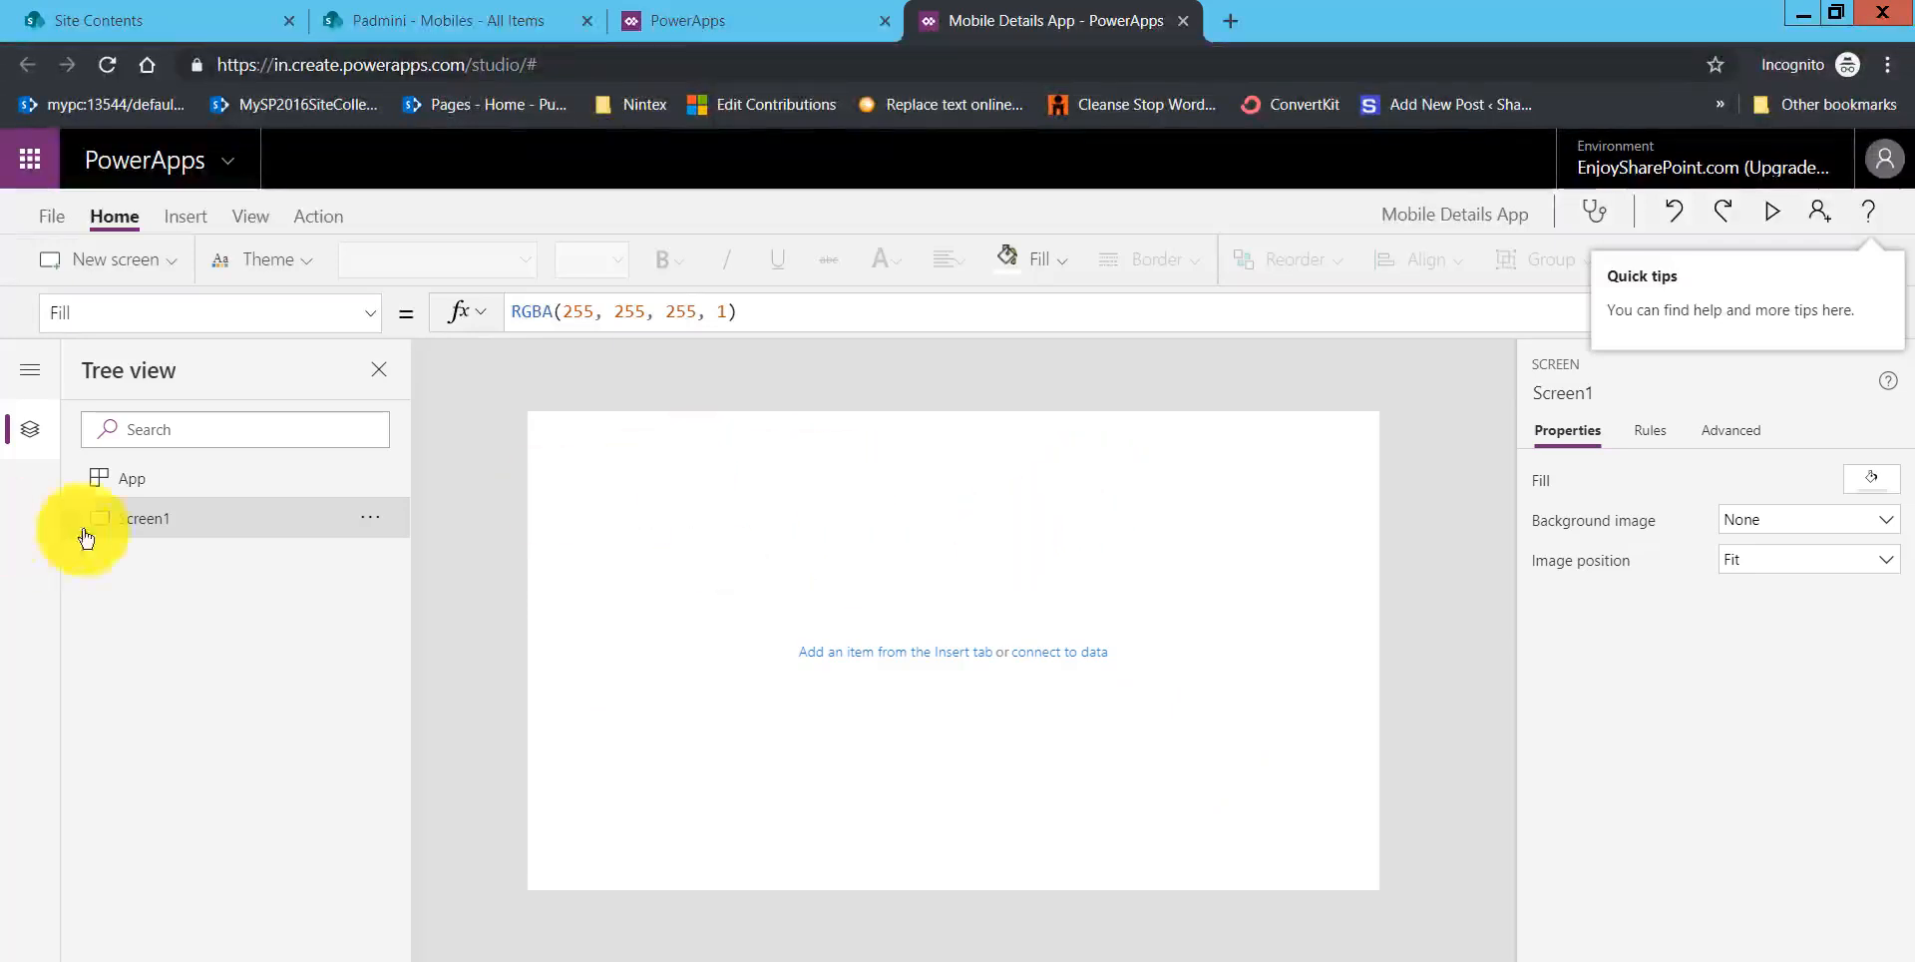
Step: Insert a data table on Screen1
click(134, 524)
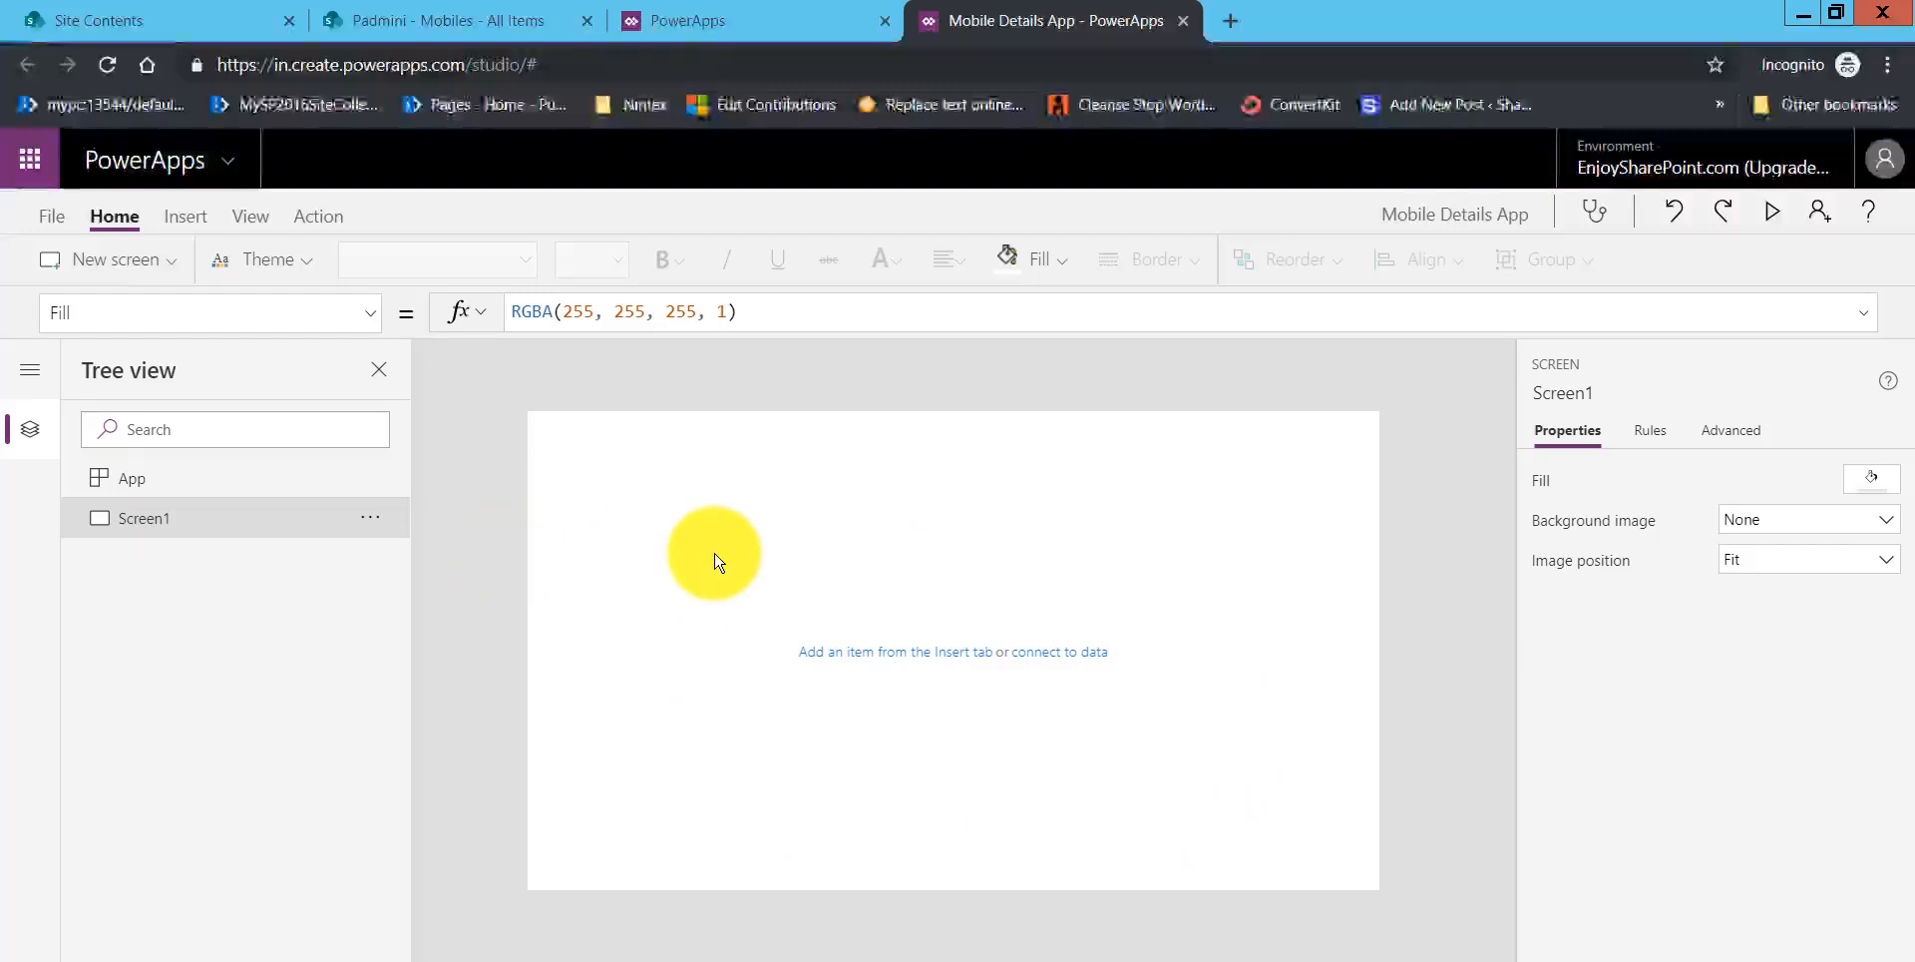
click(185, 222)
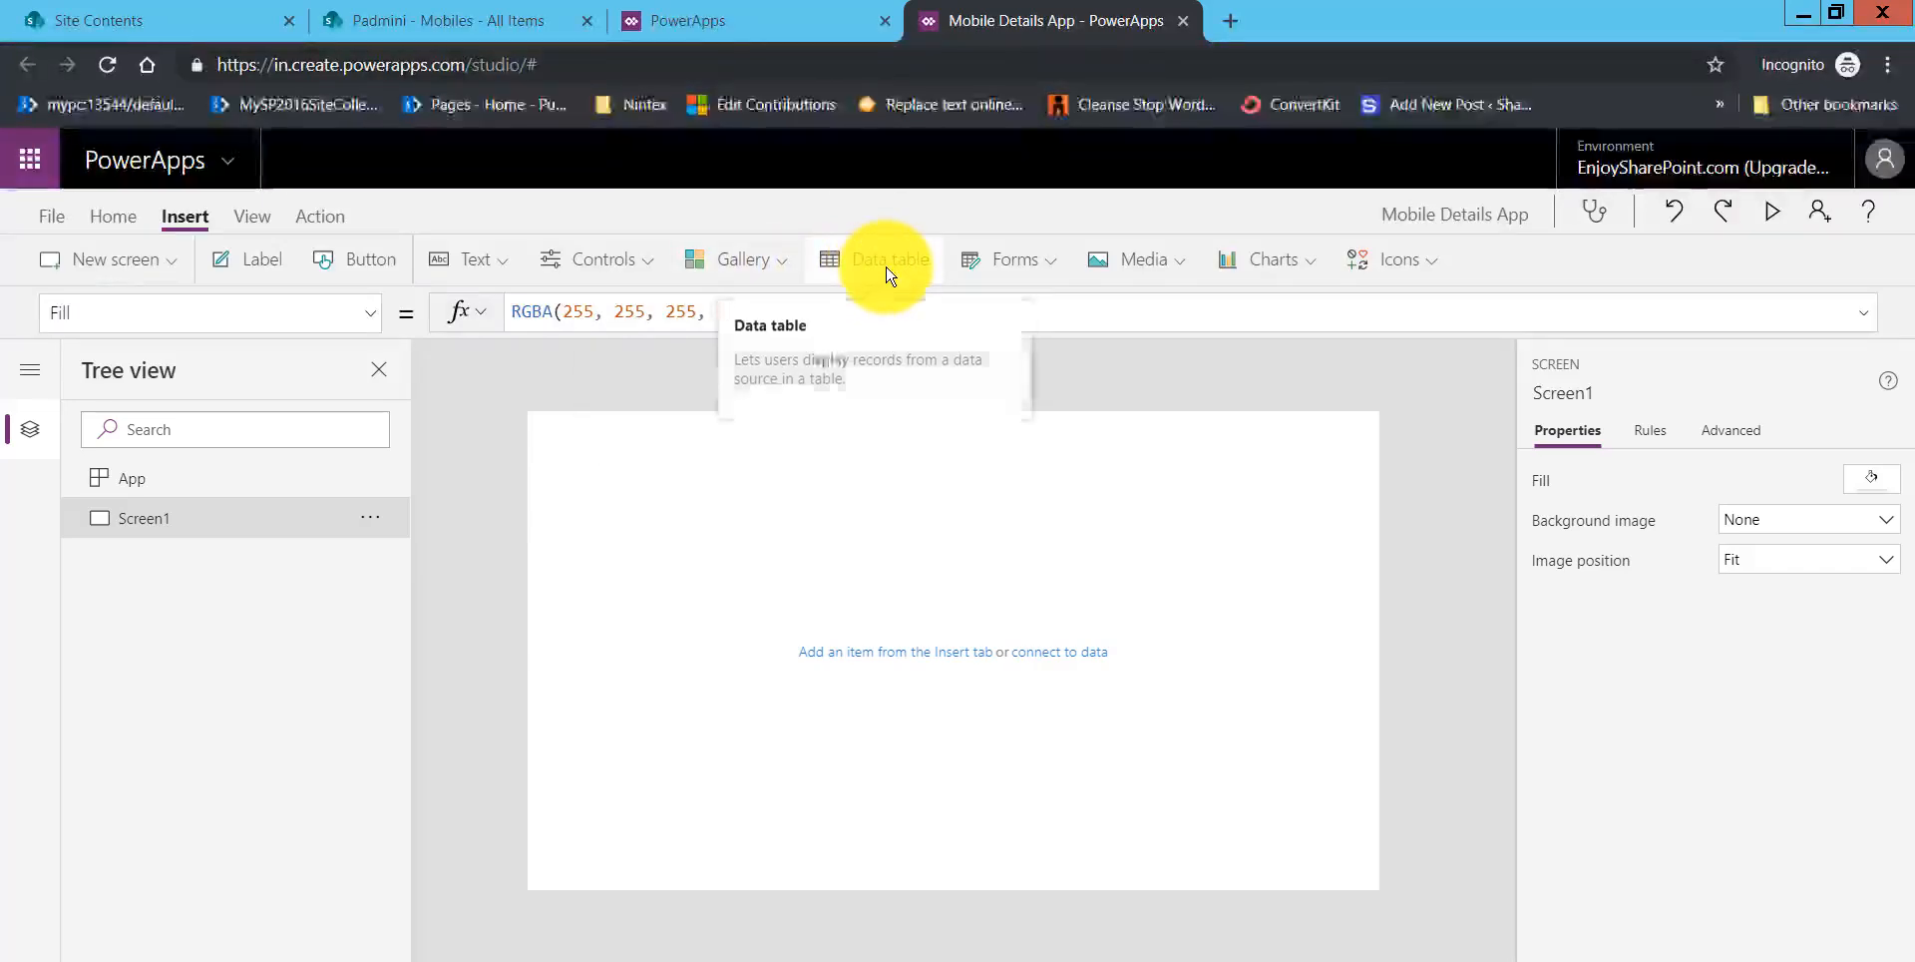
click(887, 273)
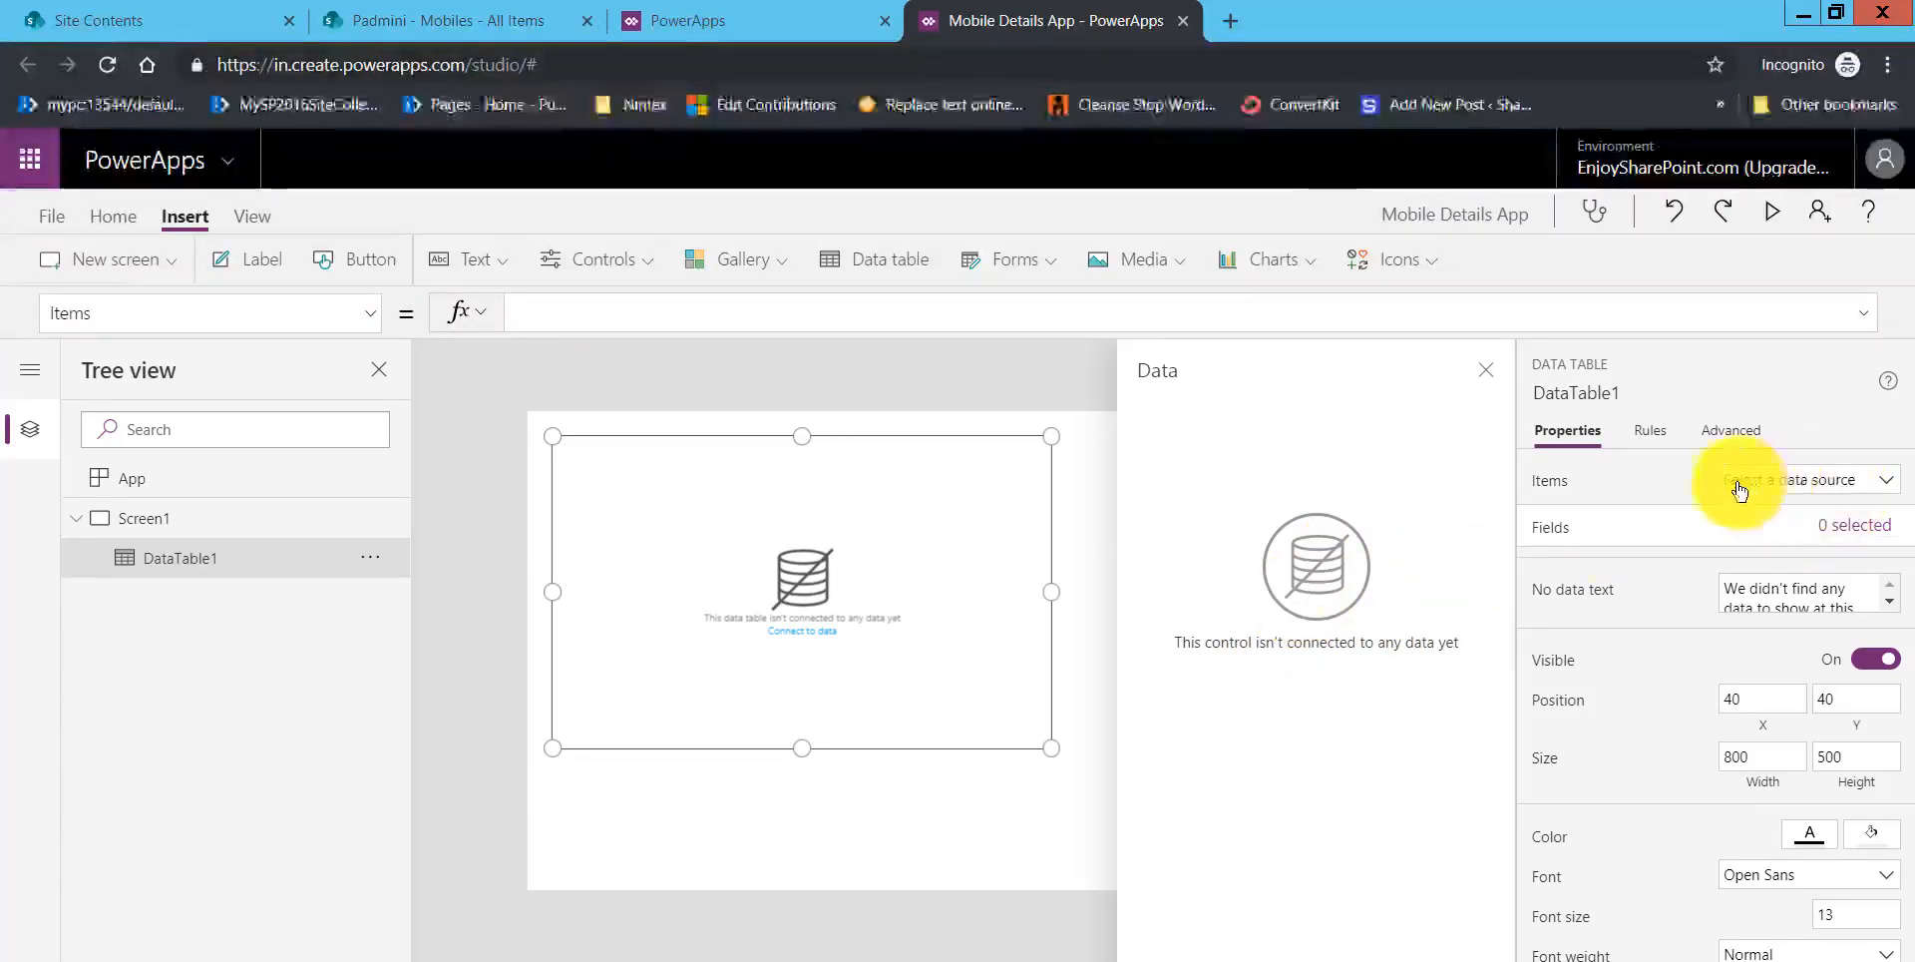
Step: Choose the SharePoint connection as the data table's source and select the first site under Recent sites
click(1873, 484)
click(1744, 544)
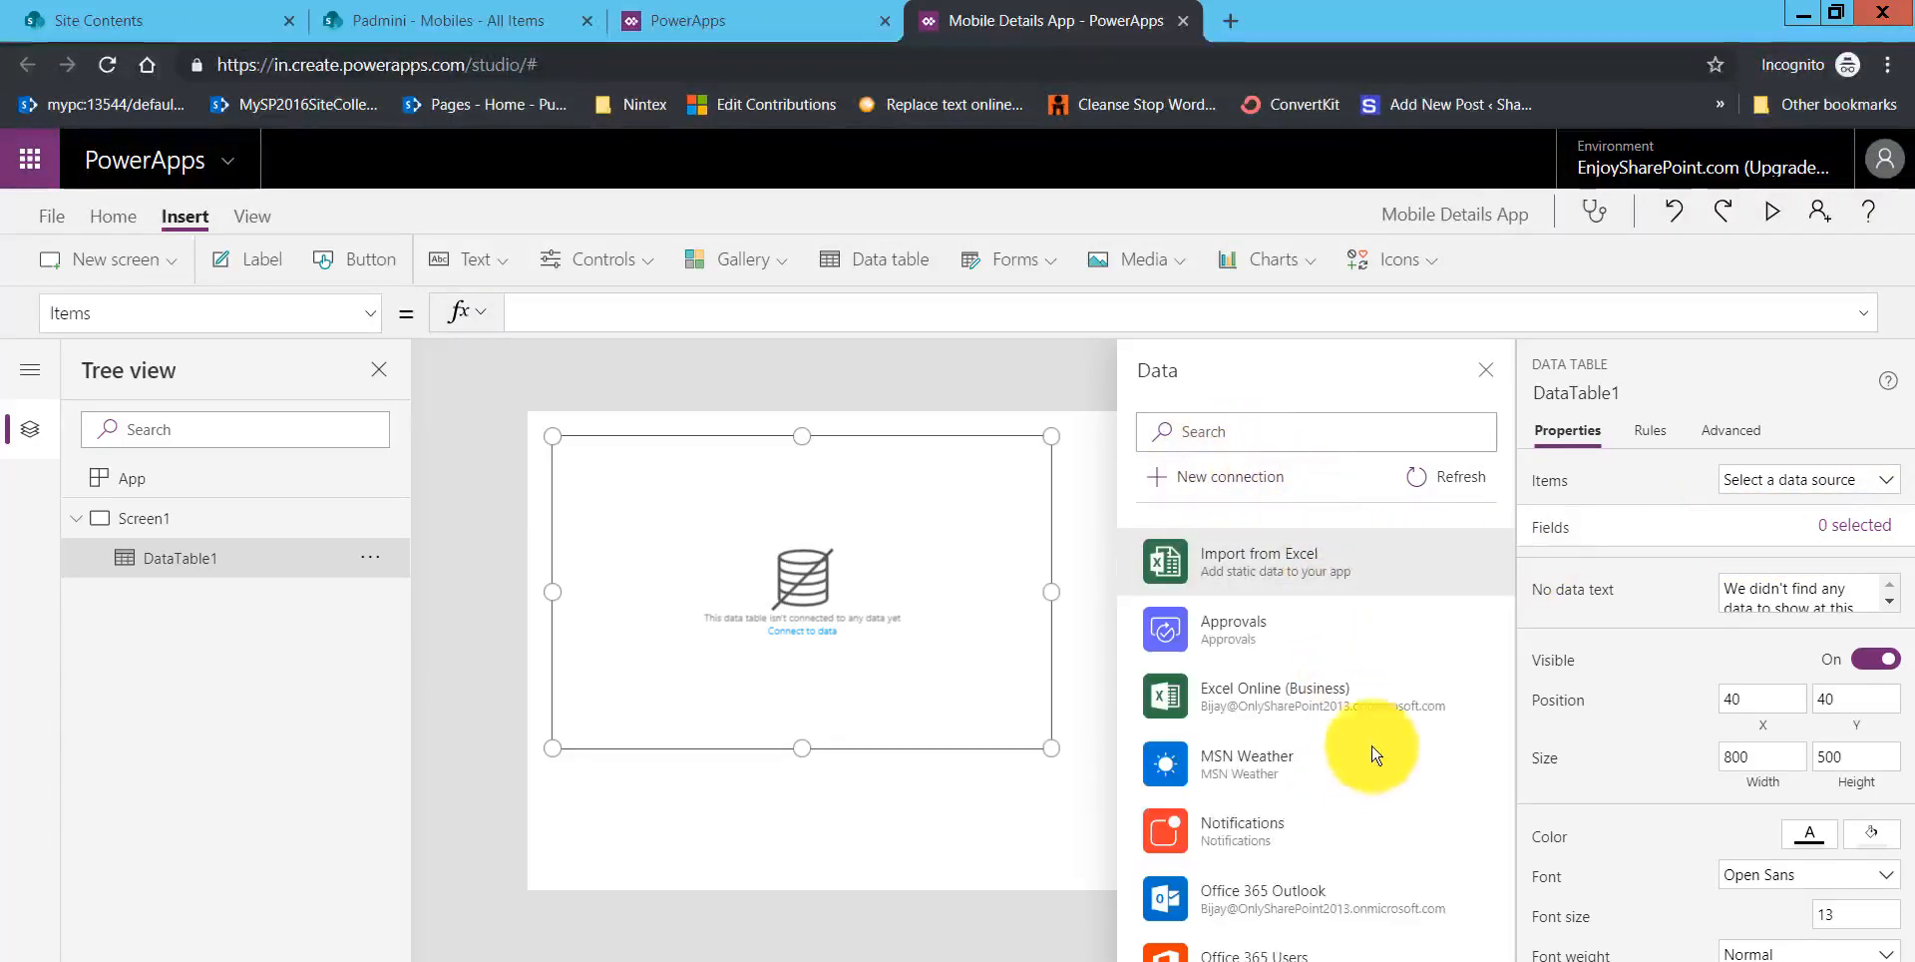
scroll(1361, 808, down, 1)
scroll(1362, 811, down, 3)
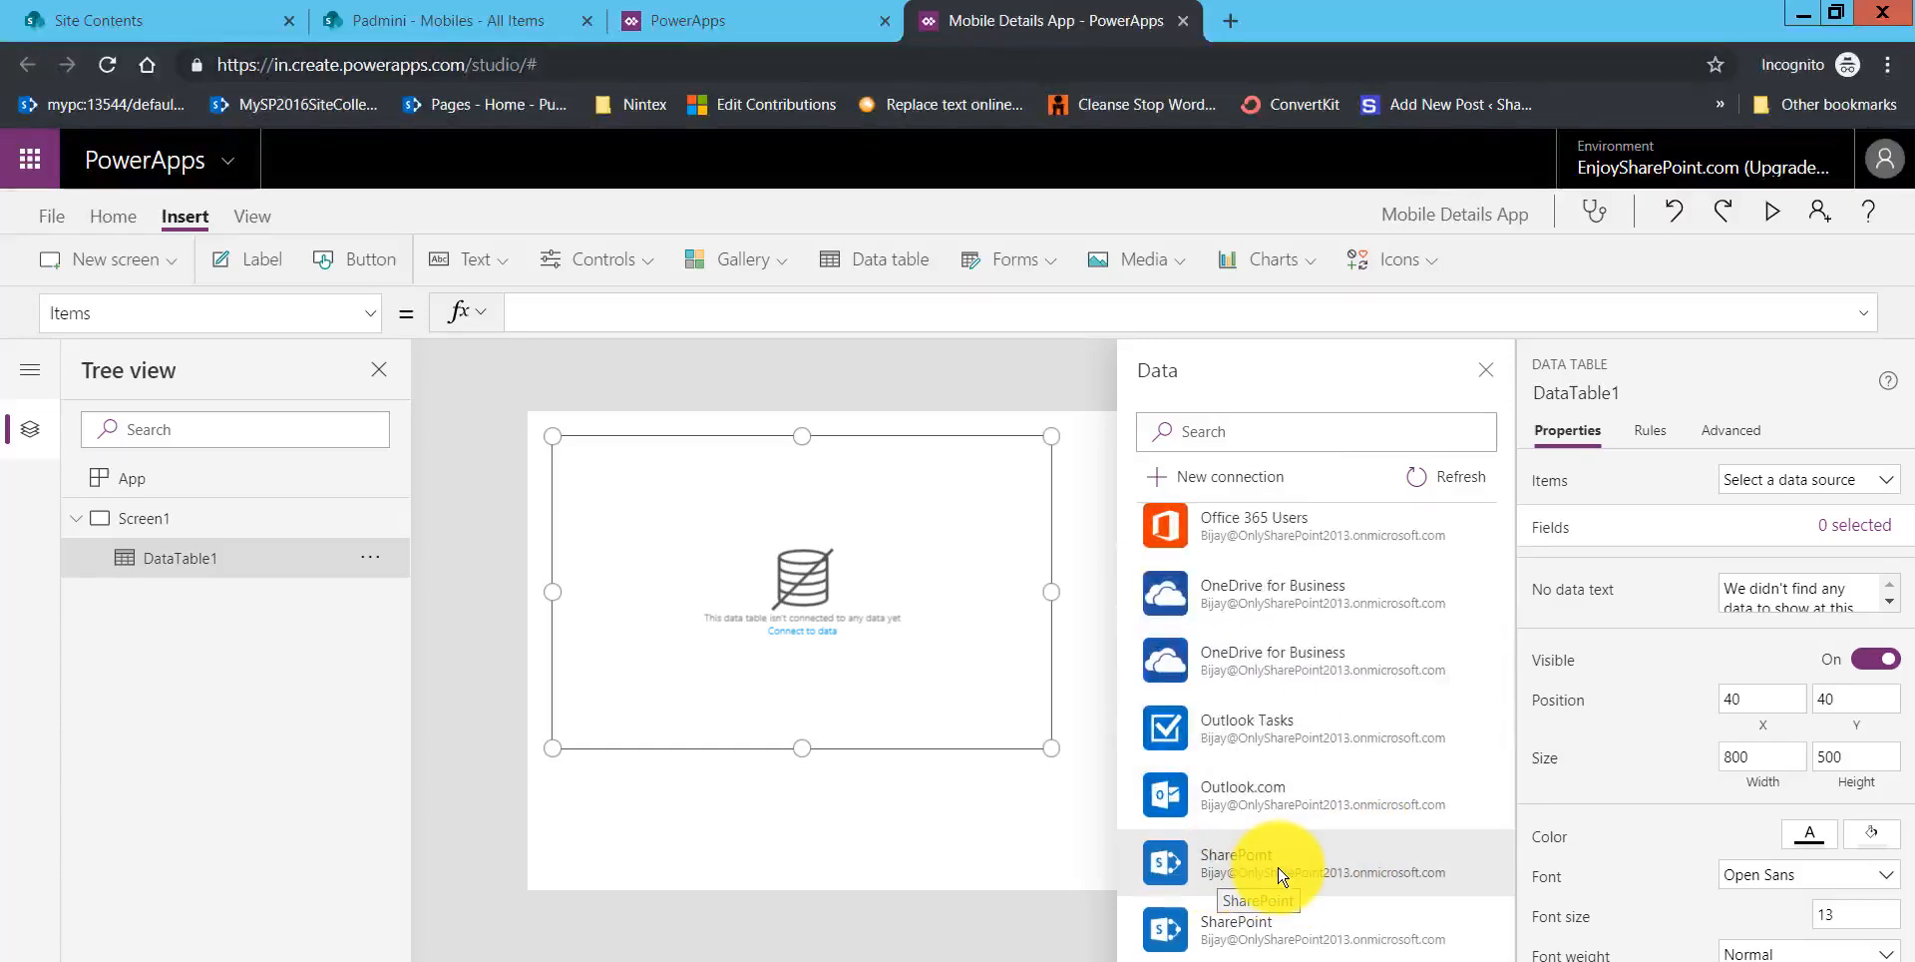
click(1282, 877)
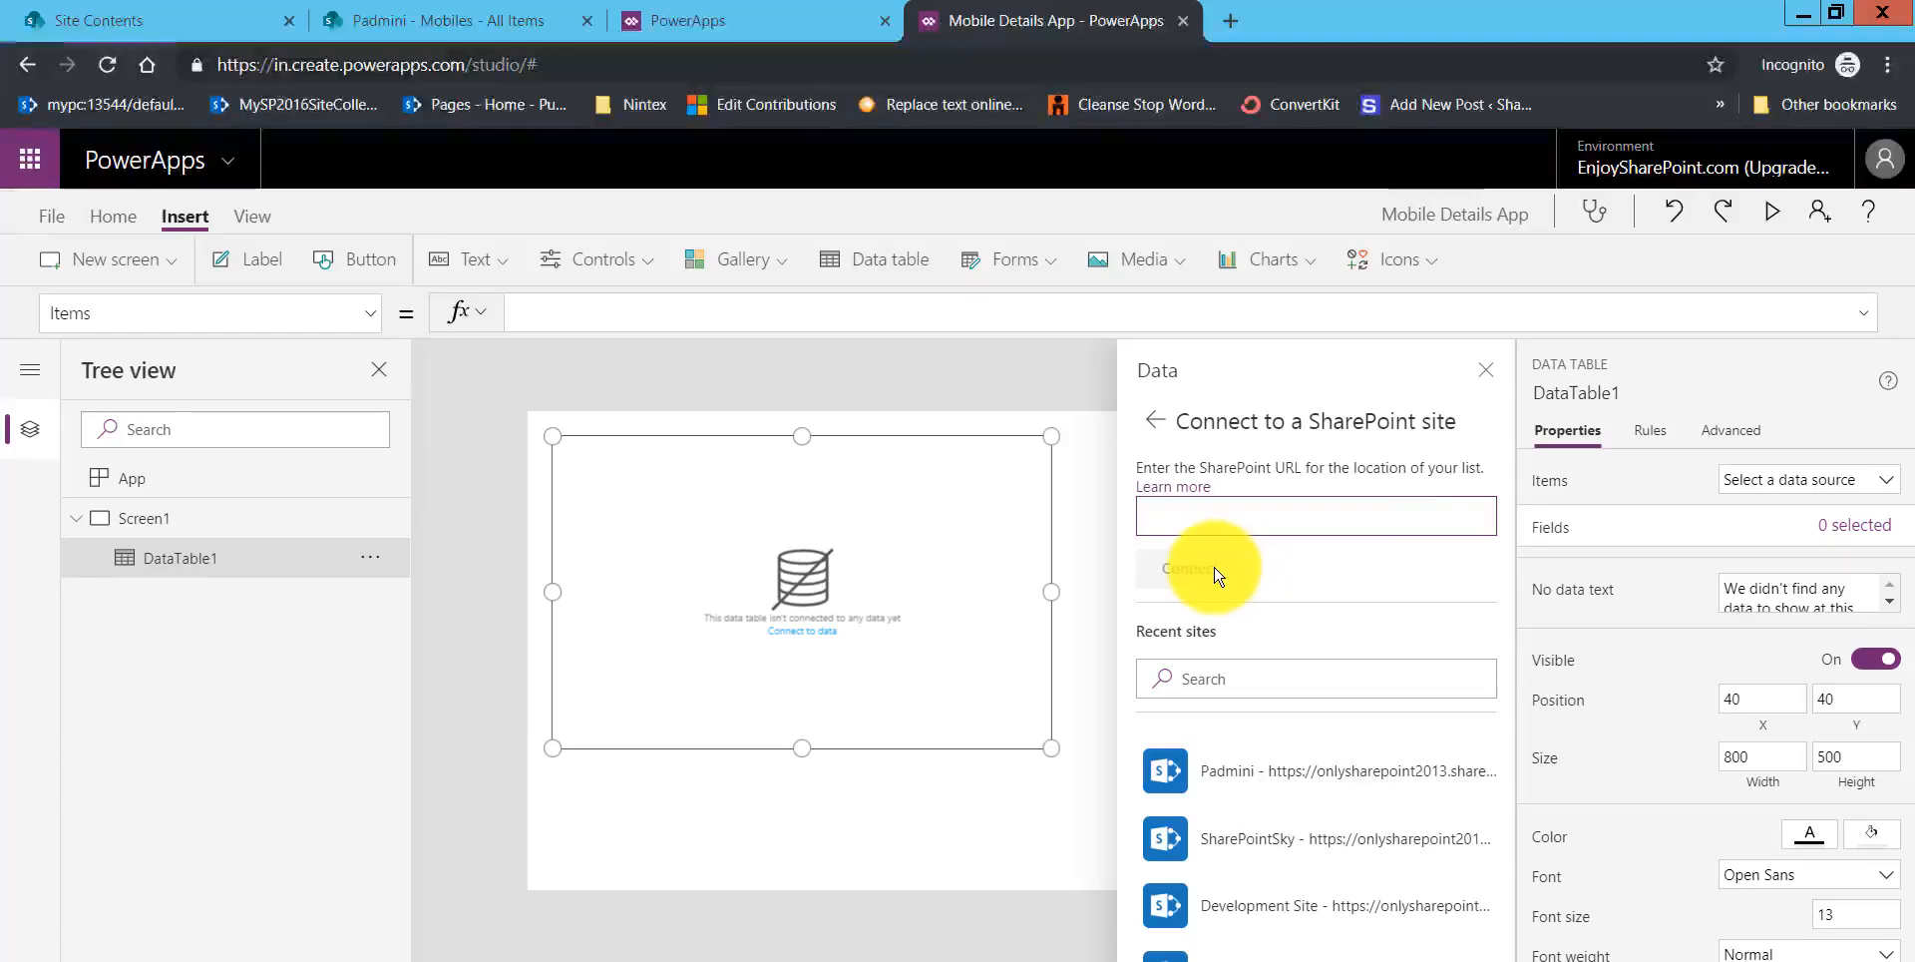
click(1287, 777)
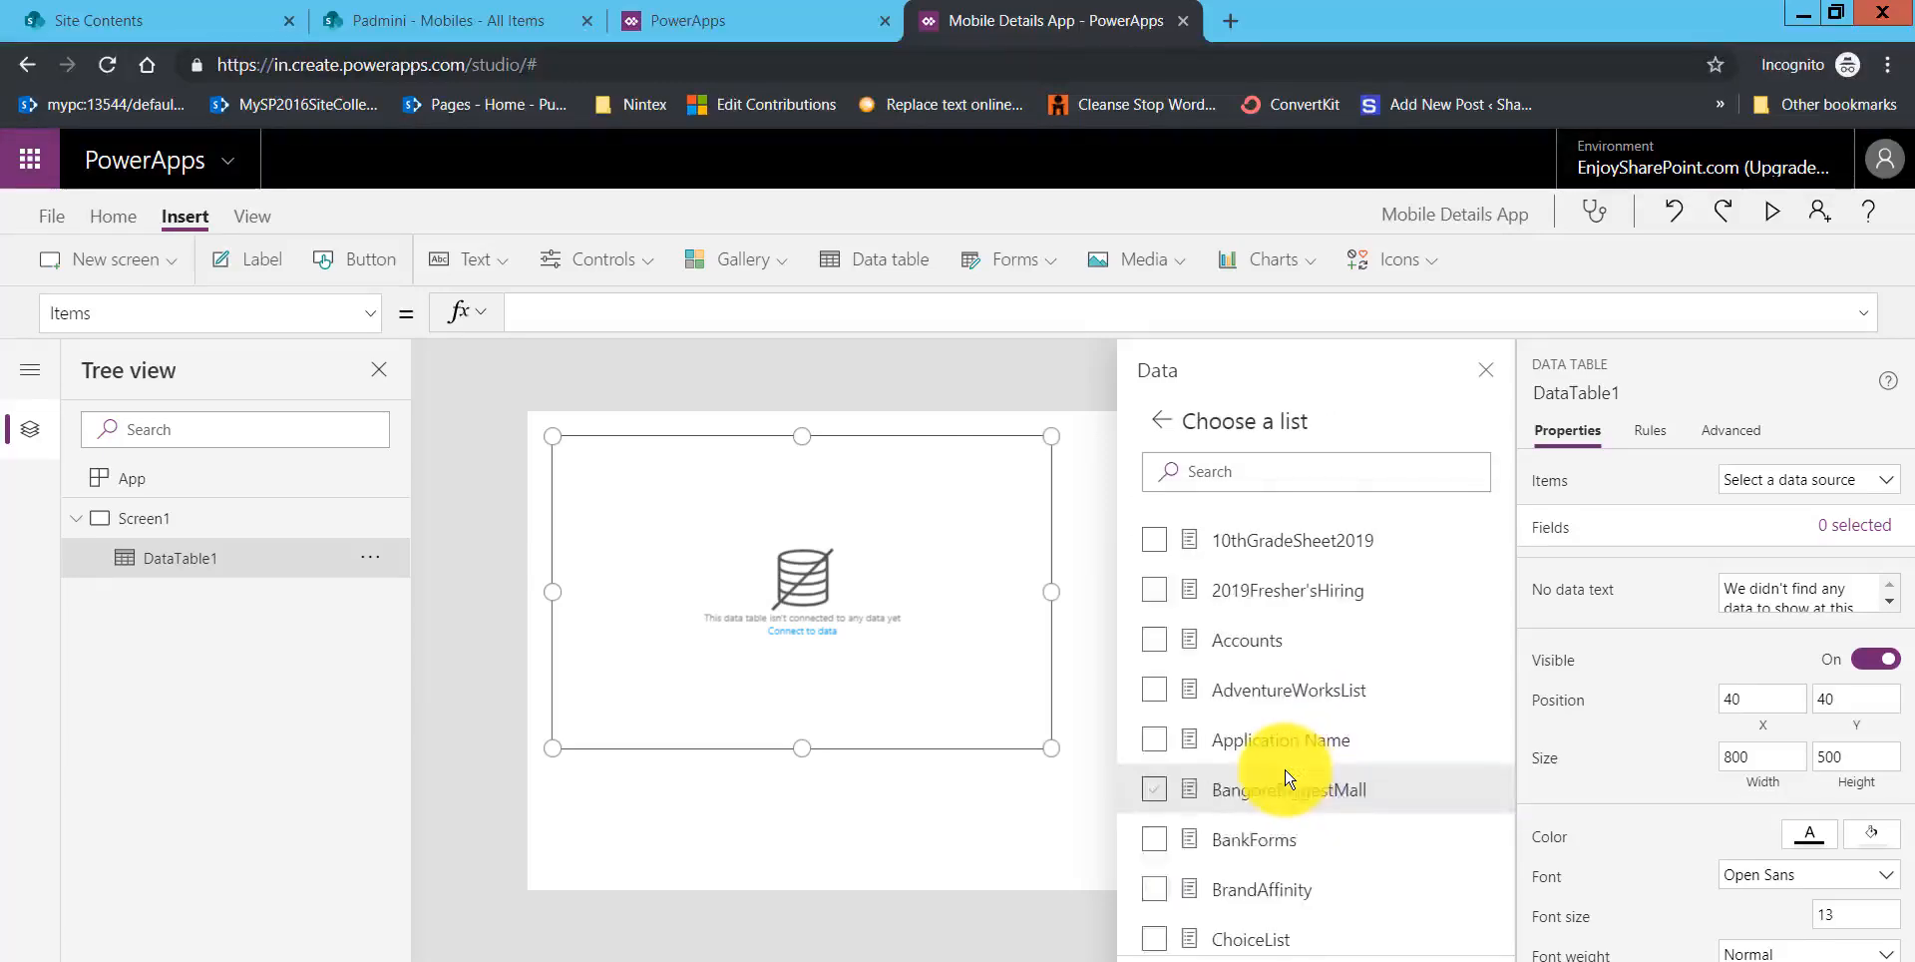
Step: Connect the data table to the site's Mobiles list
scroll(1294, 766, down, 10)
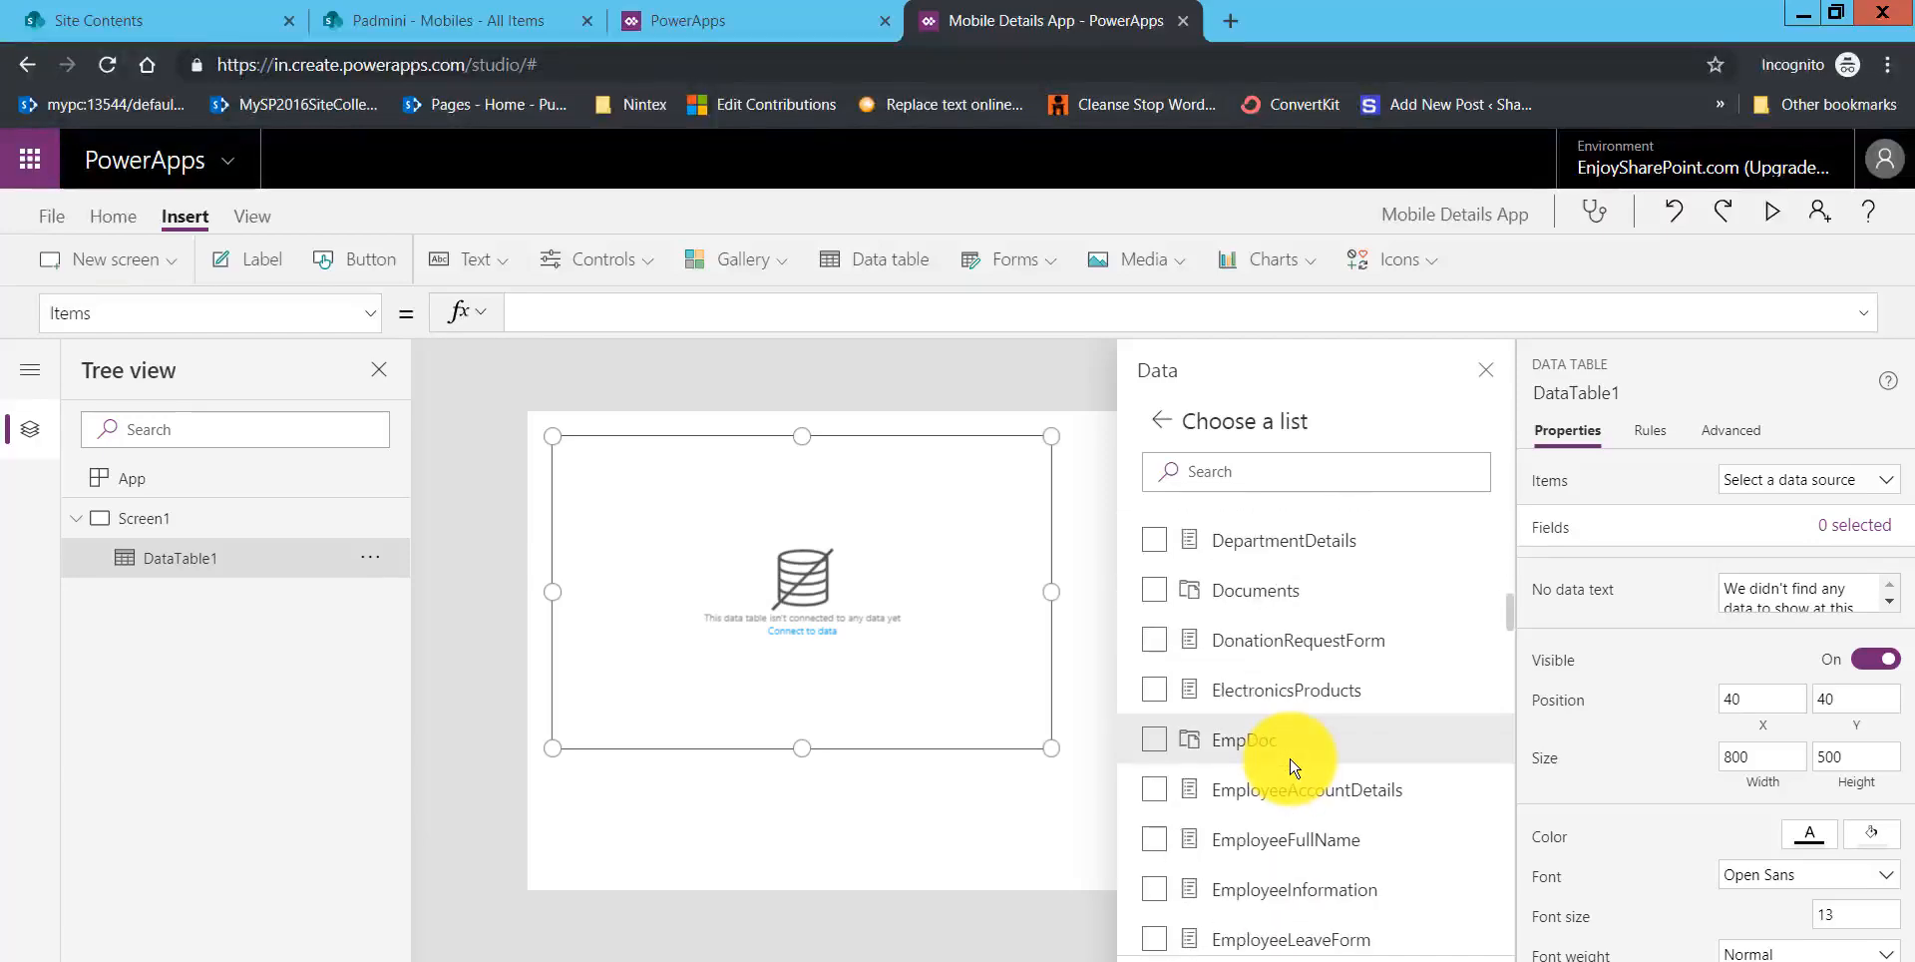
scroll(1294, 766, down, 15)
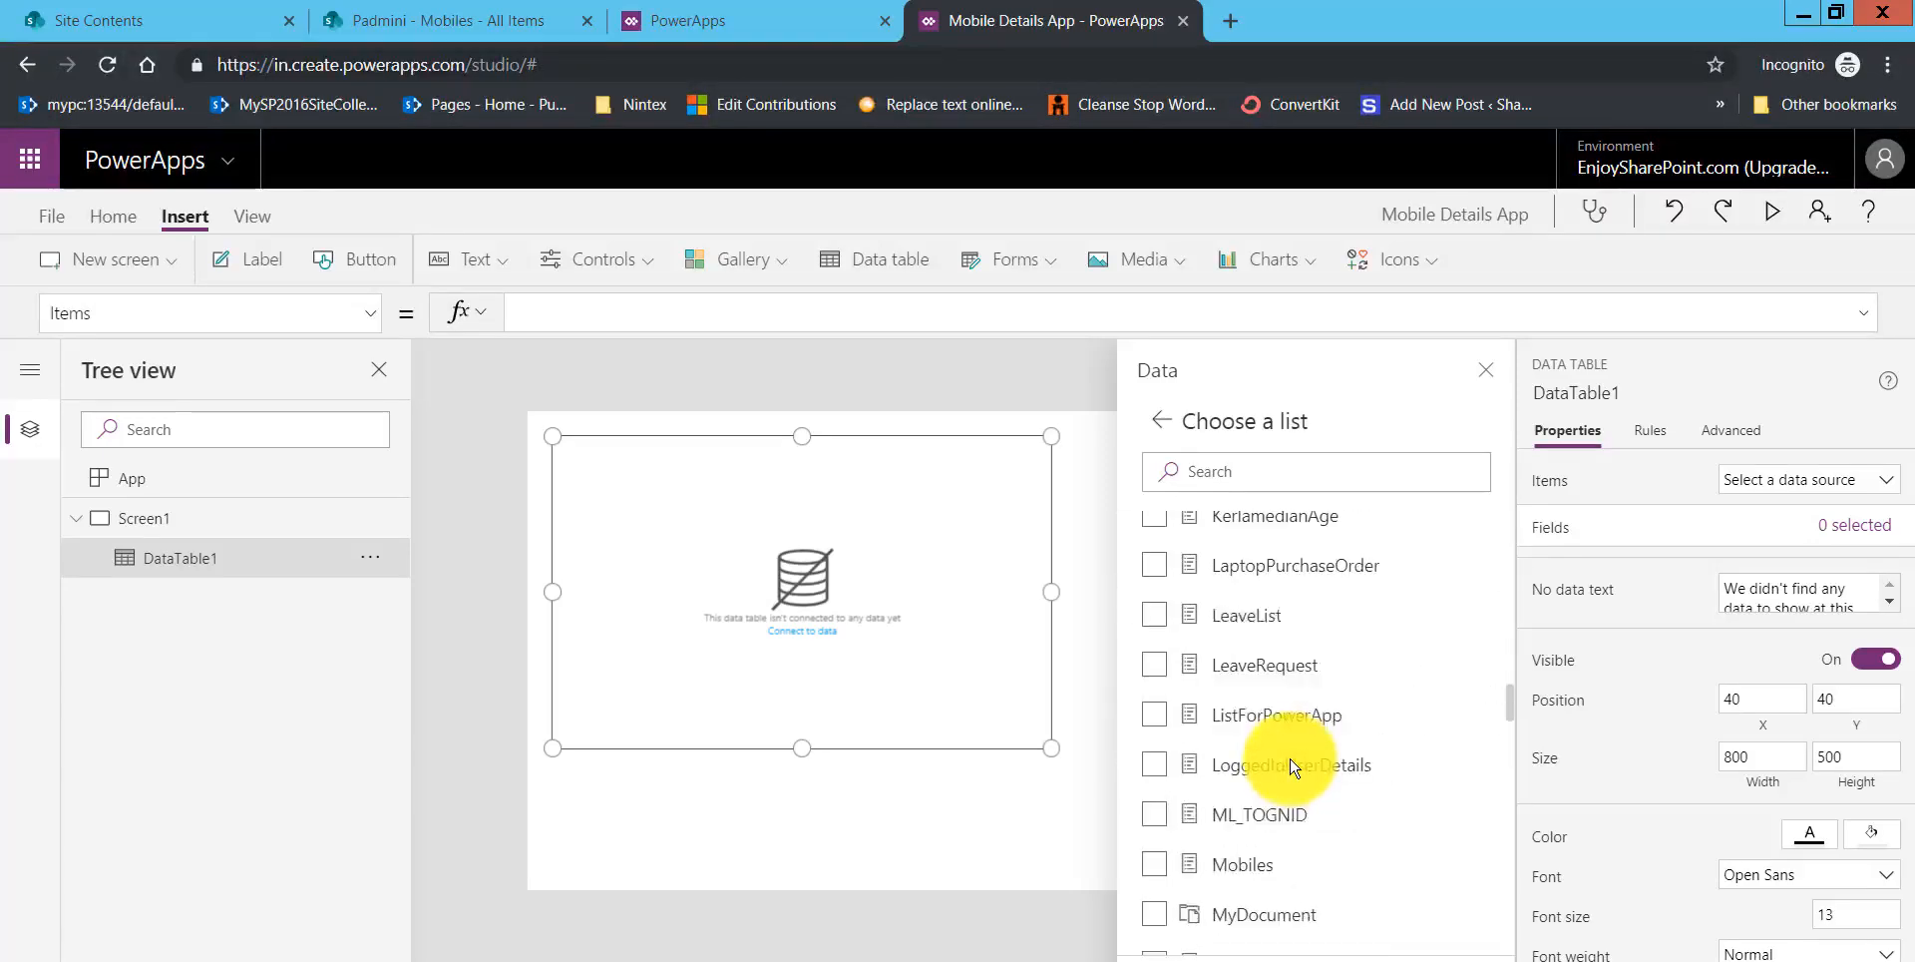
scroll(1287, 763, up, 3)
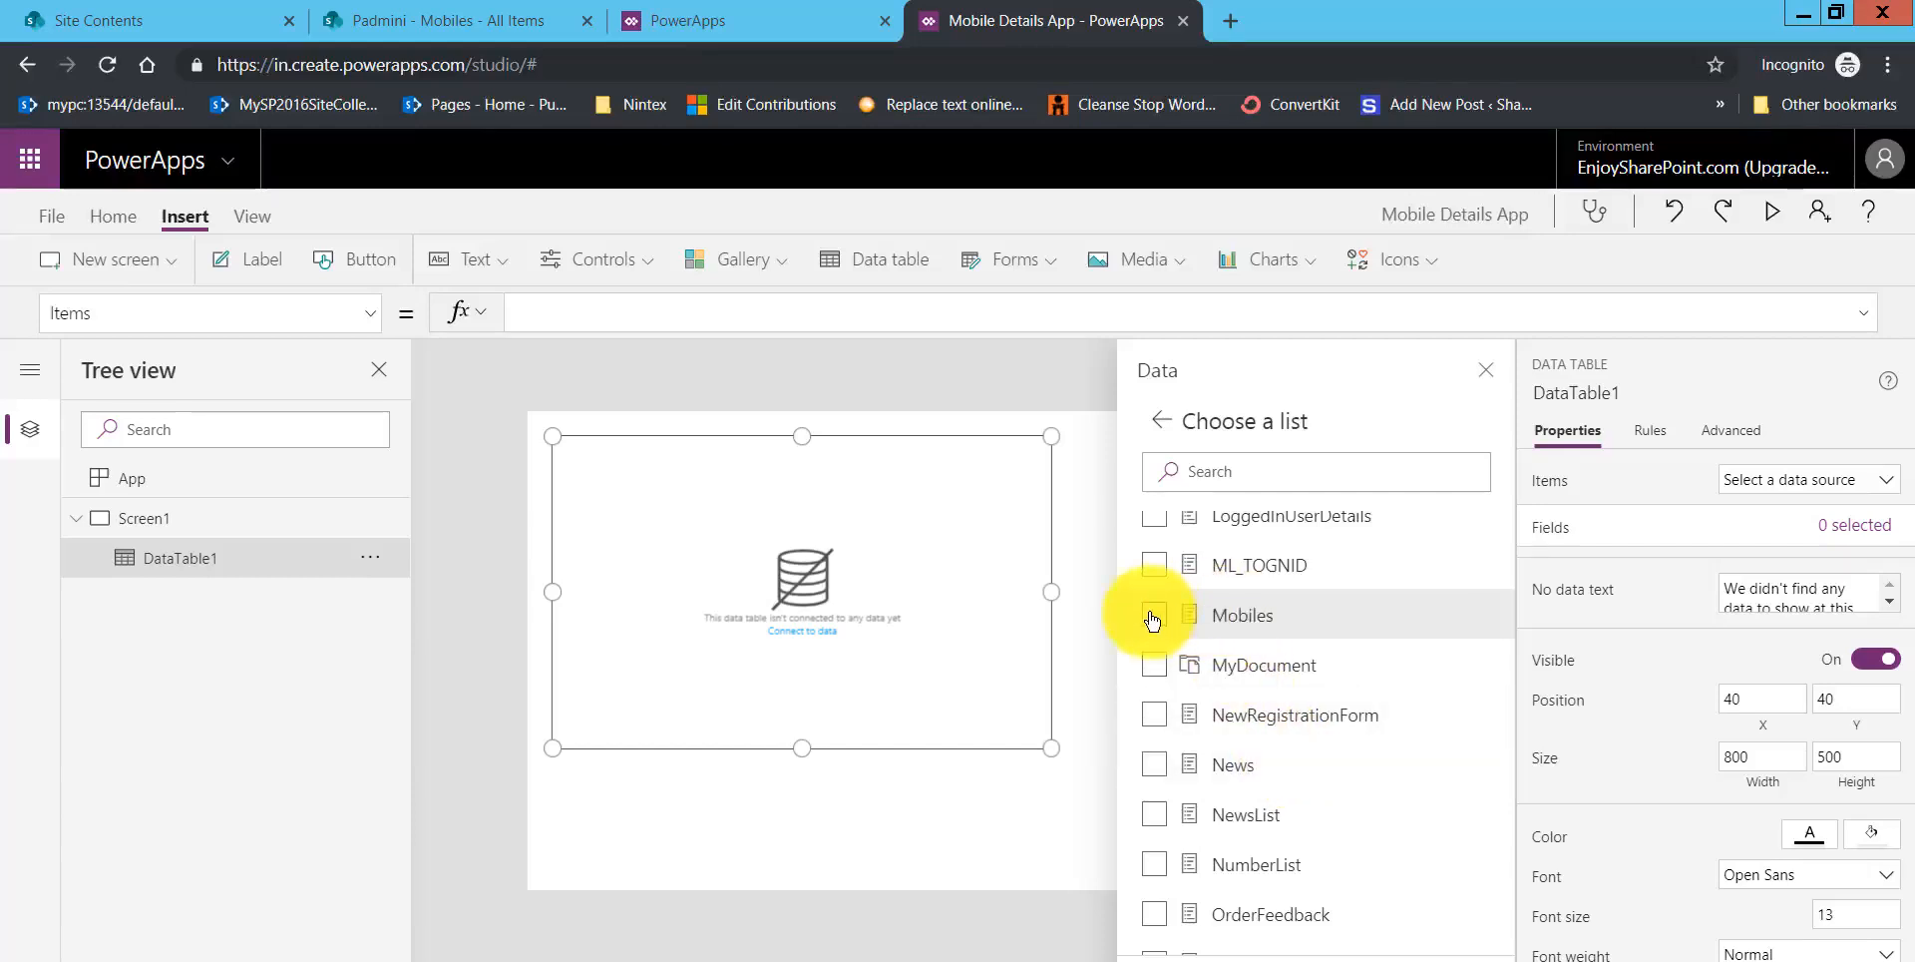
click(1222, 618)
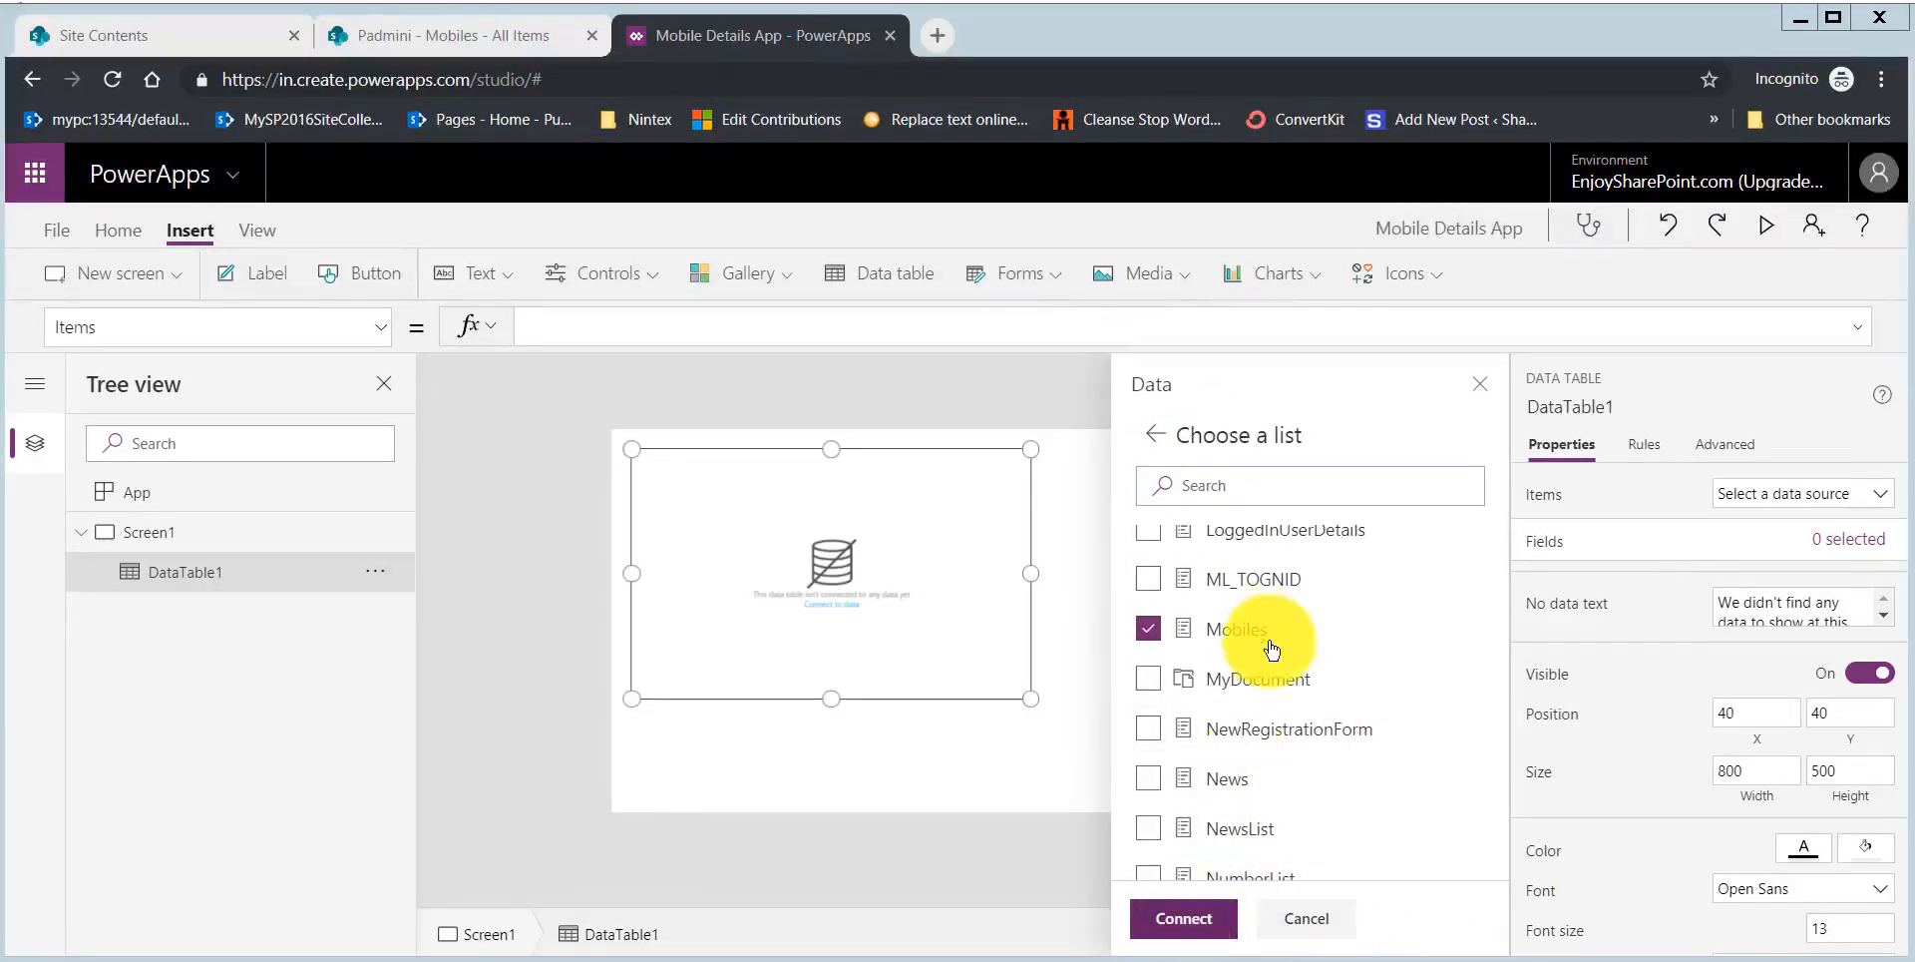
click(1198, 920)
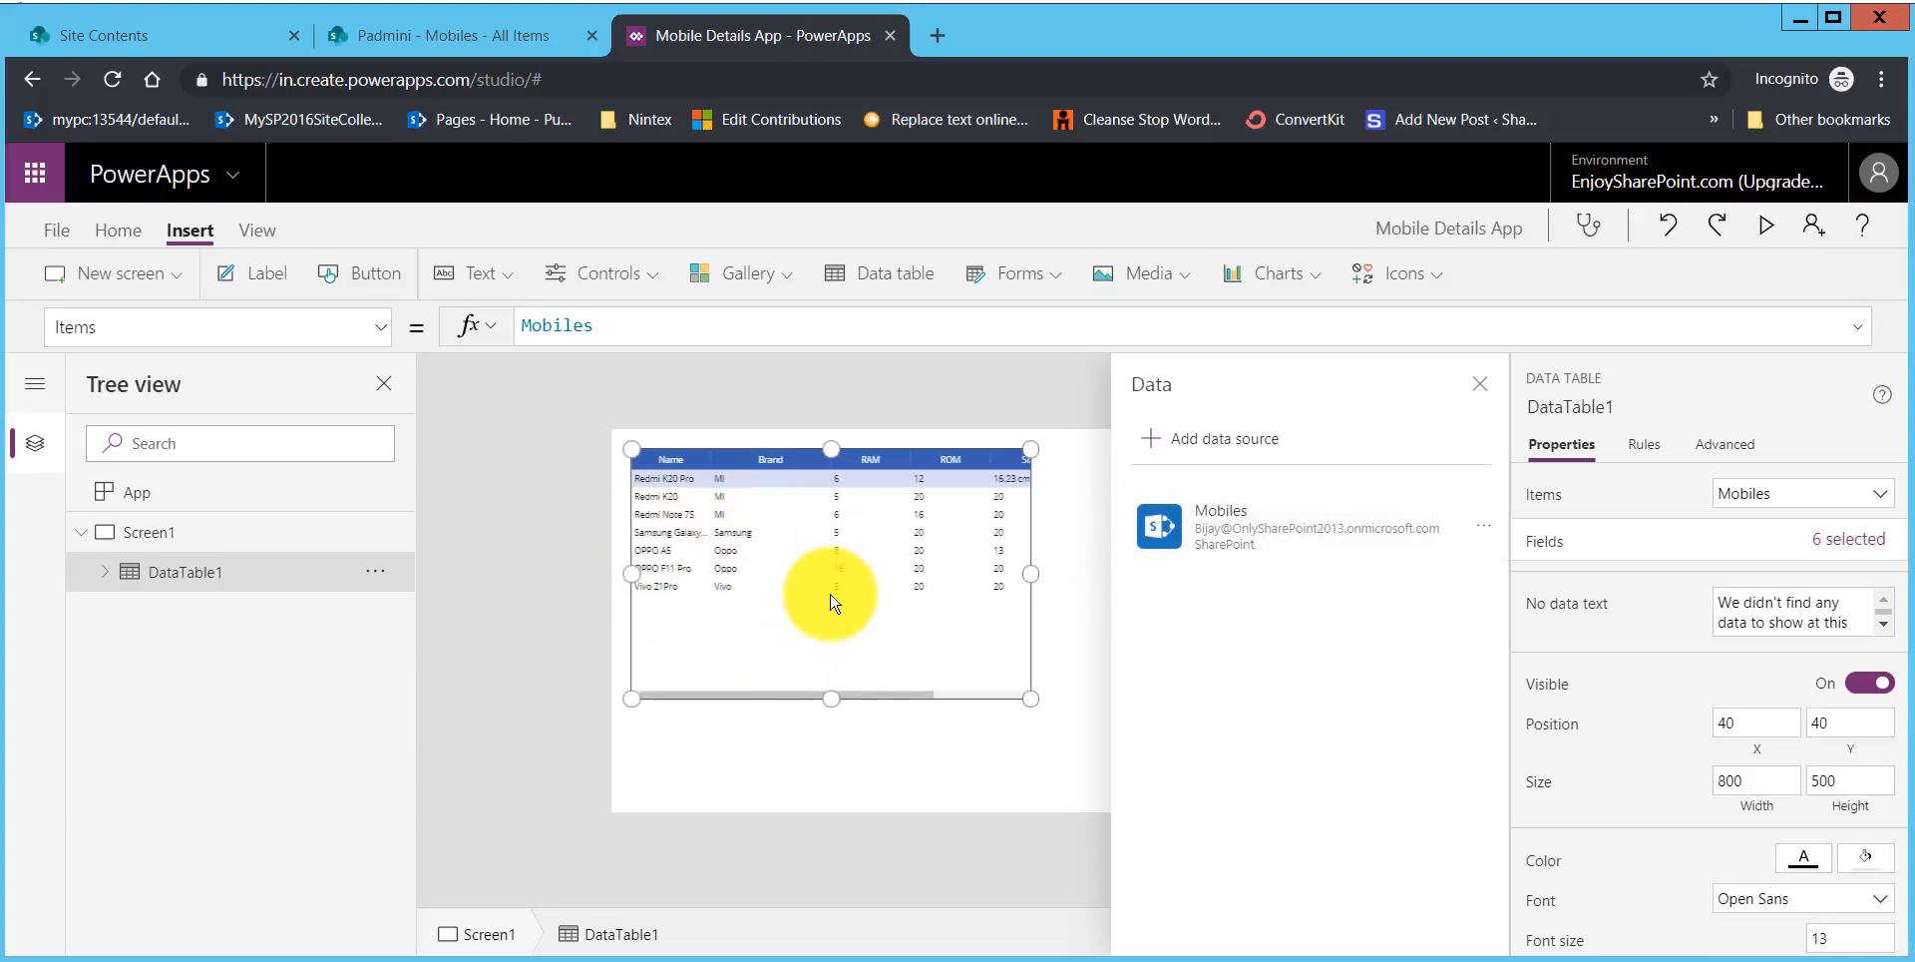
Step: Close the data pane and enlarge the data table to about 1315 wide by 625 high
click(1479, 388)
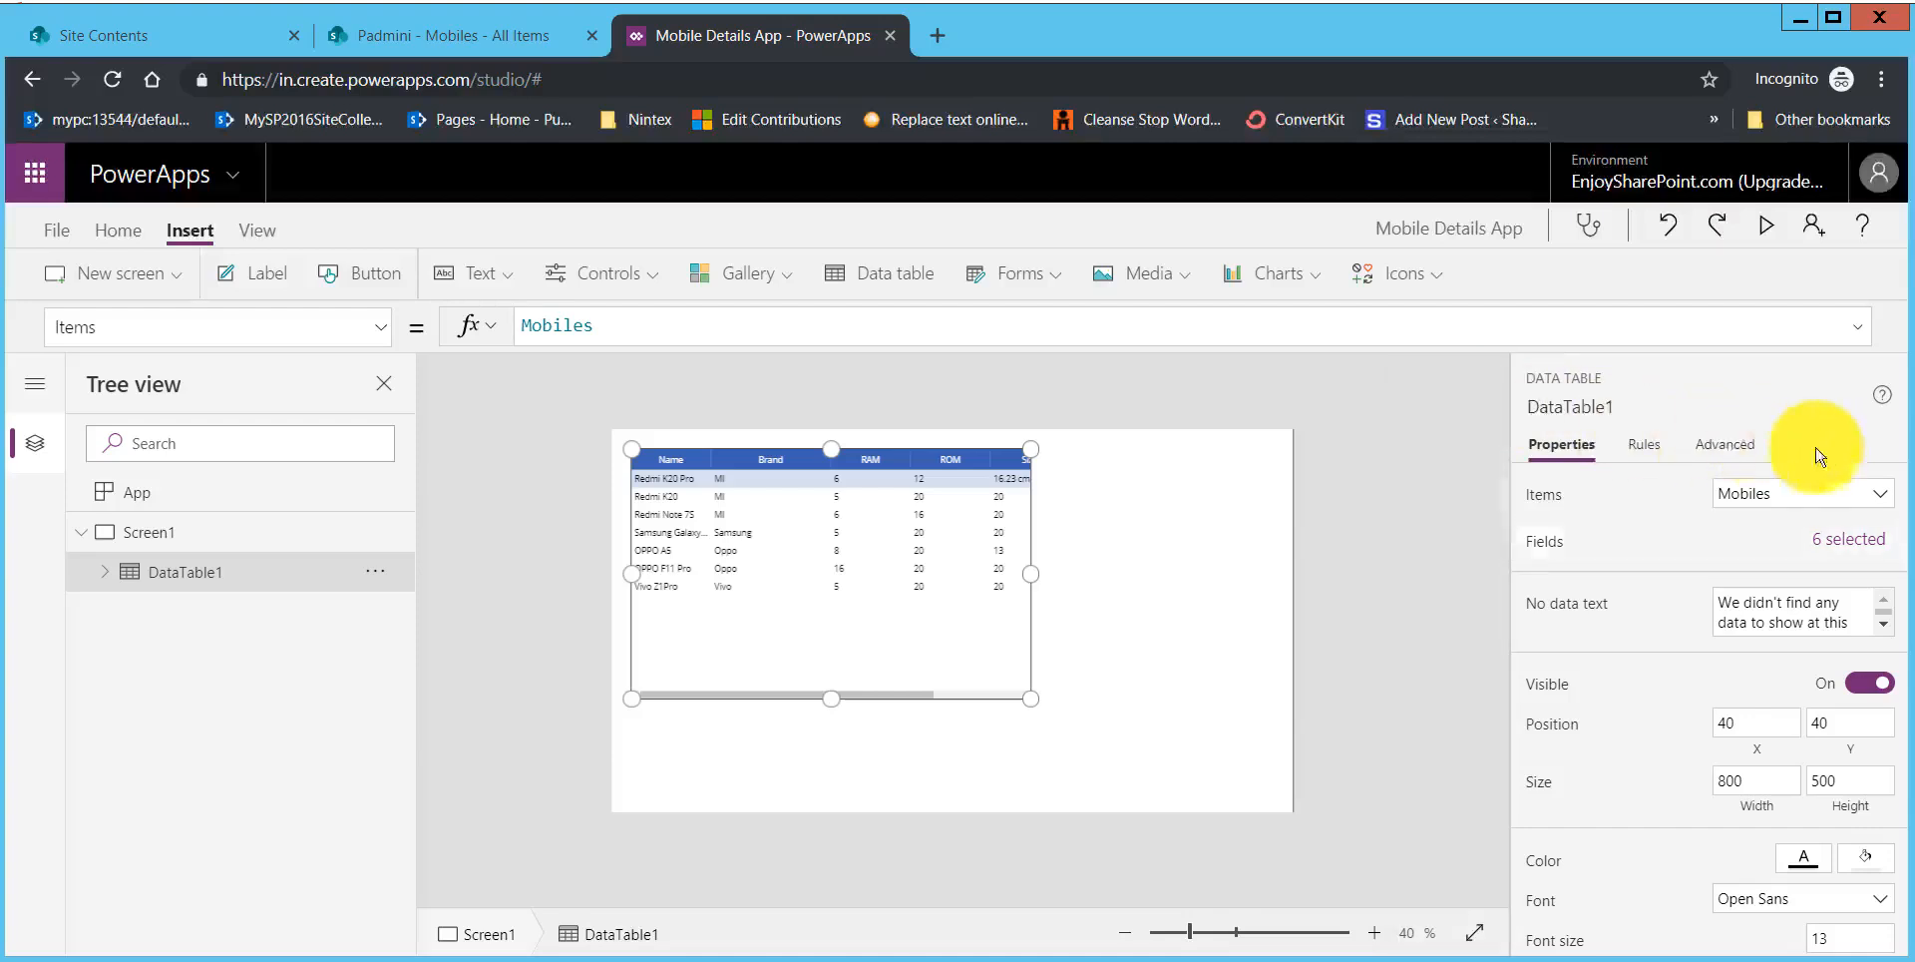
drag(1033, 700, 1290, 765)
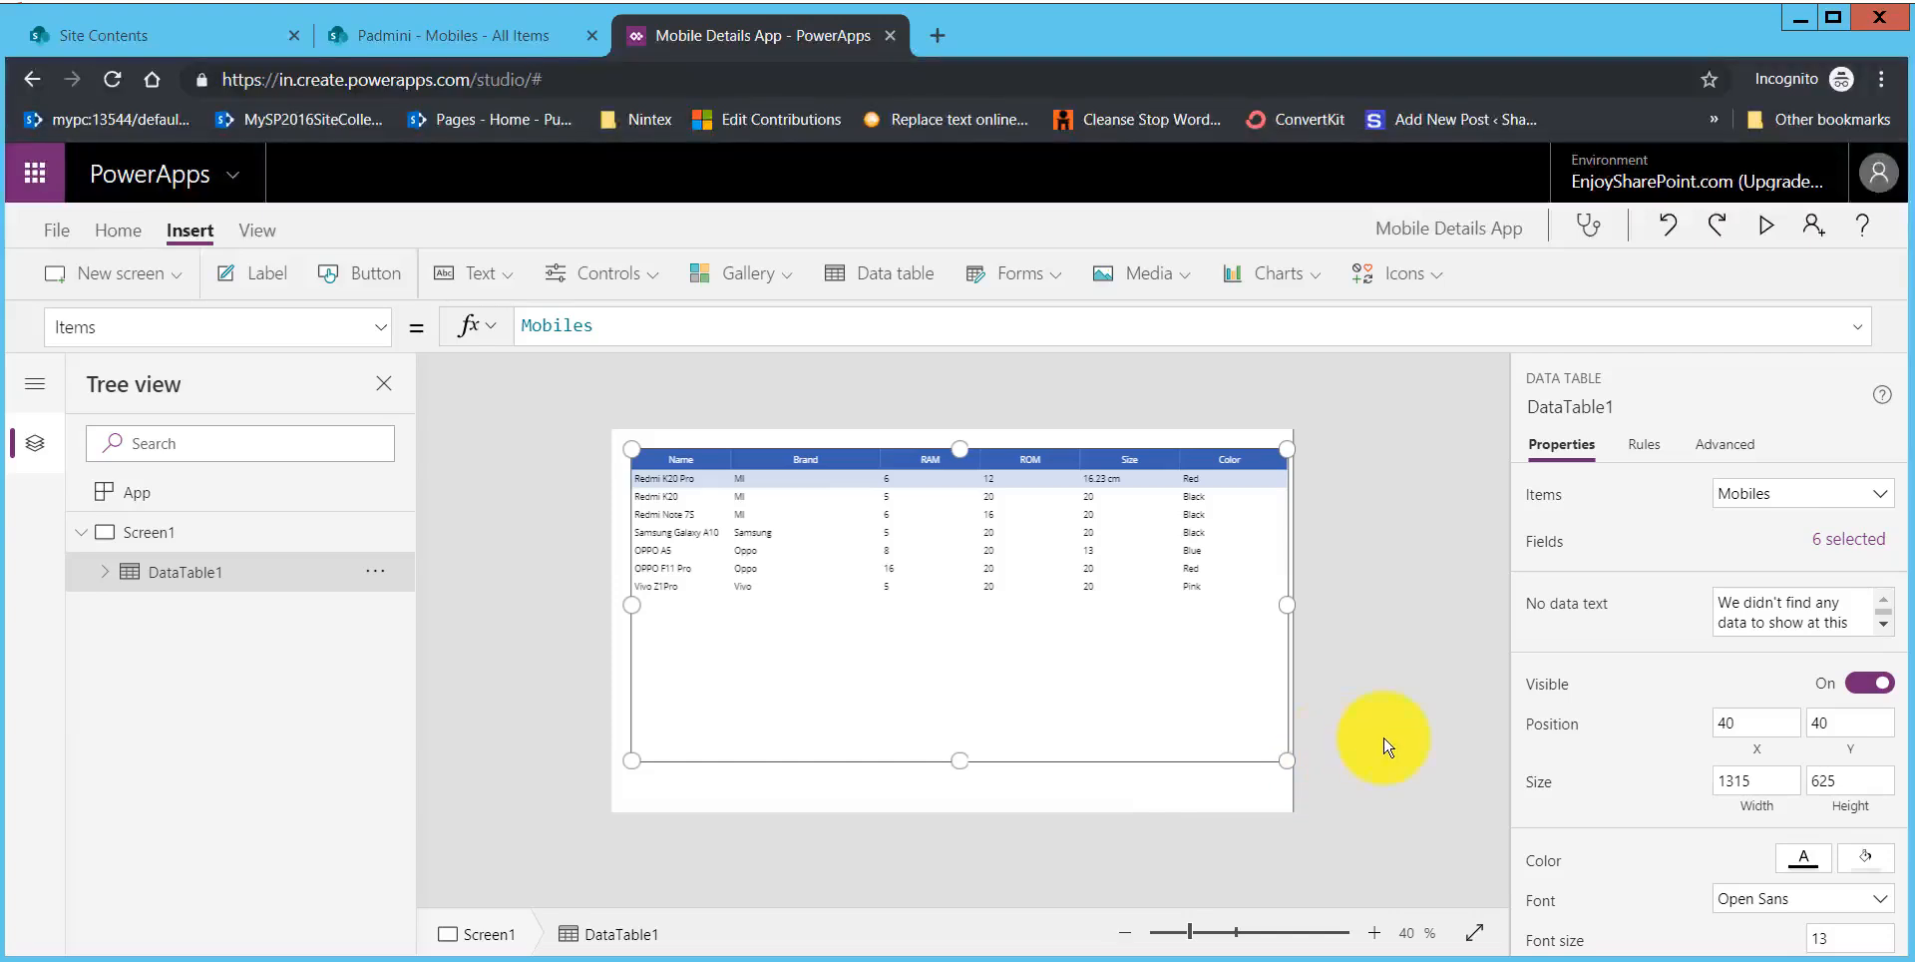
click(1340, 632)
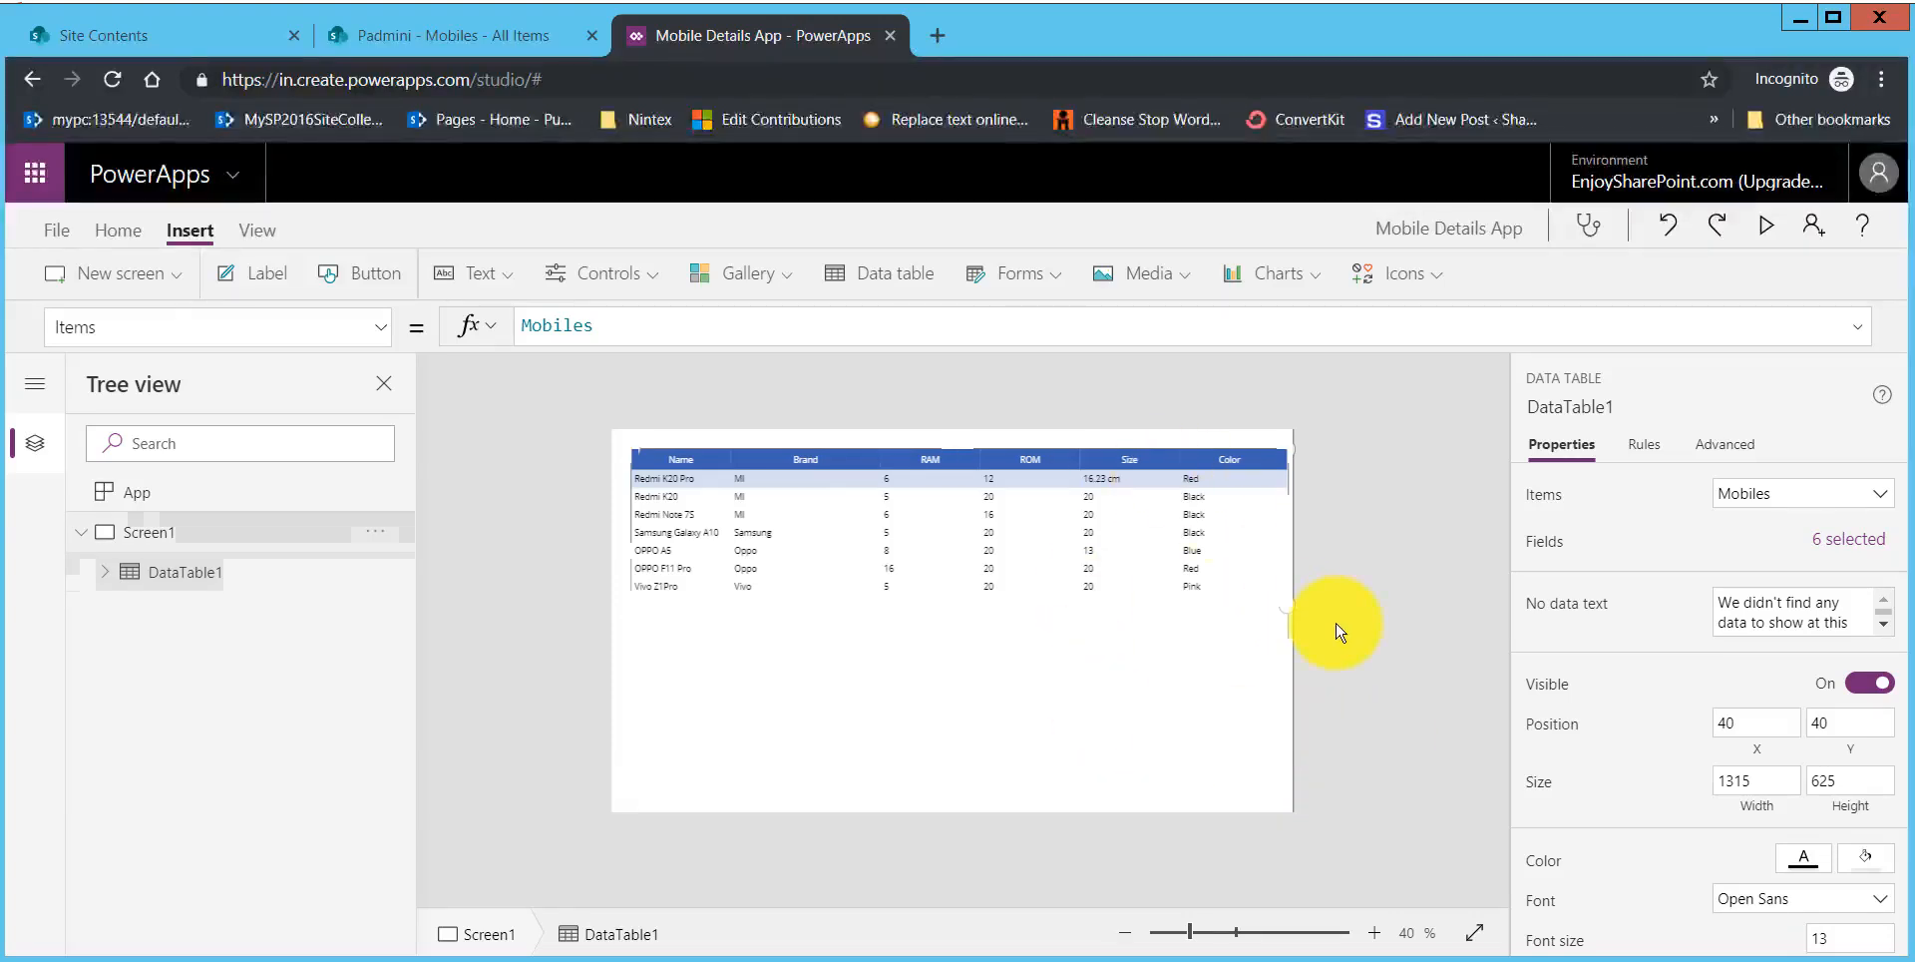
Step: Preview the app to check the data table, and return to the editor
click(1766, 235)
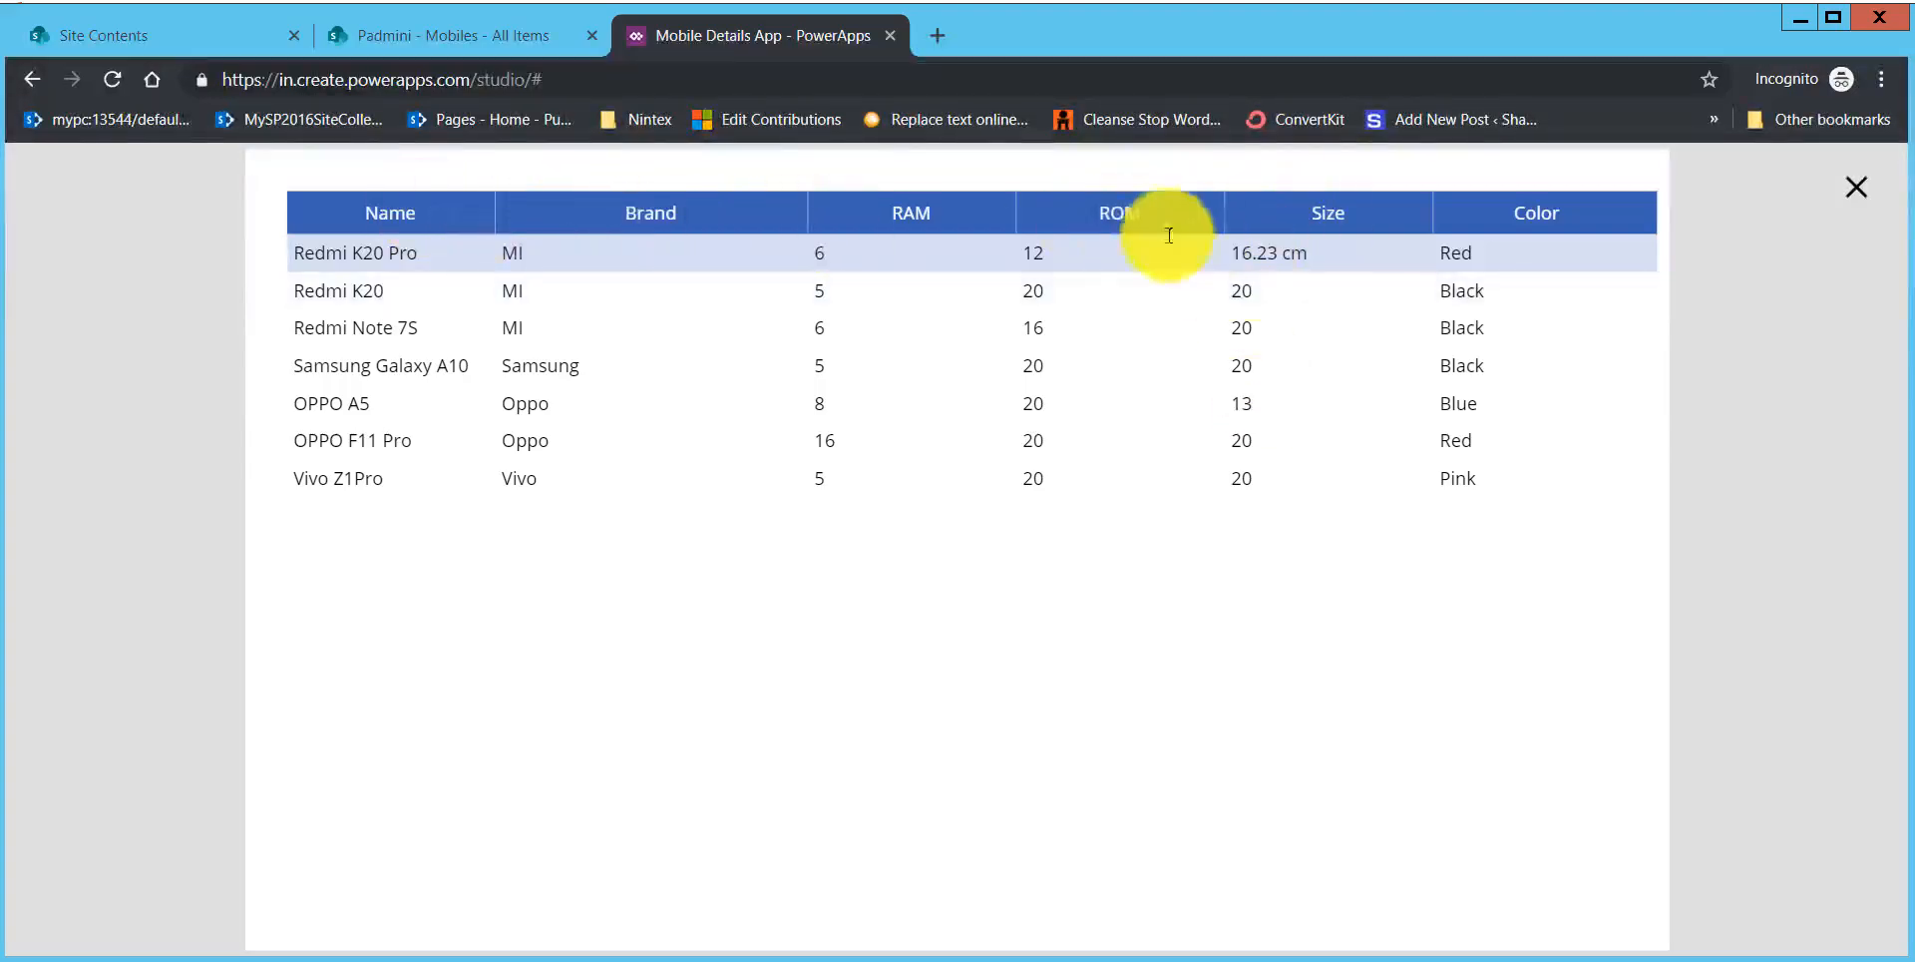
click(1858, 199)
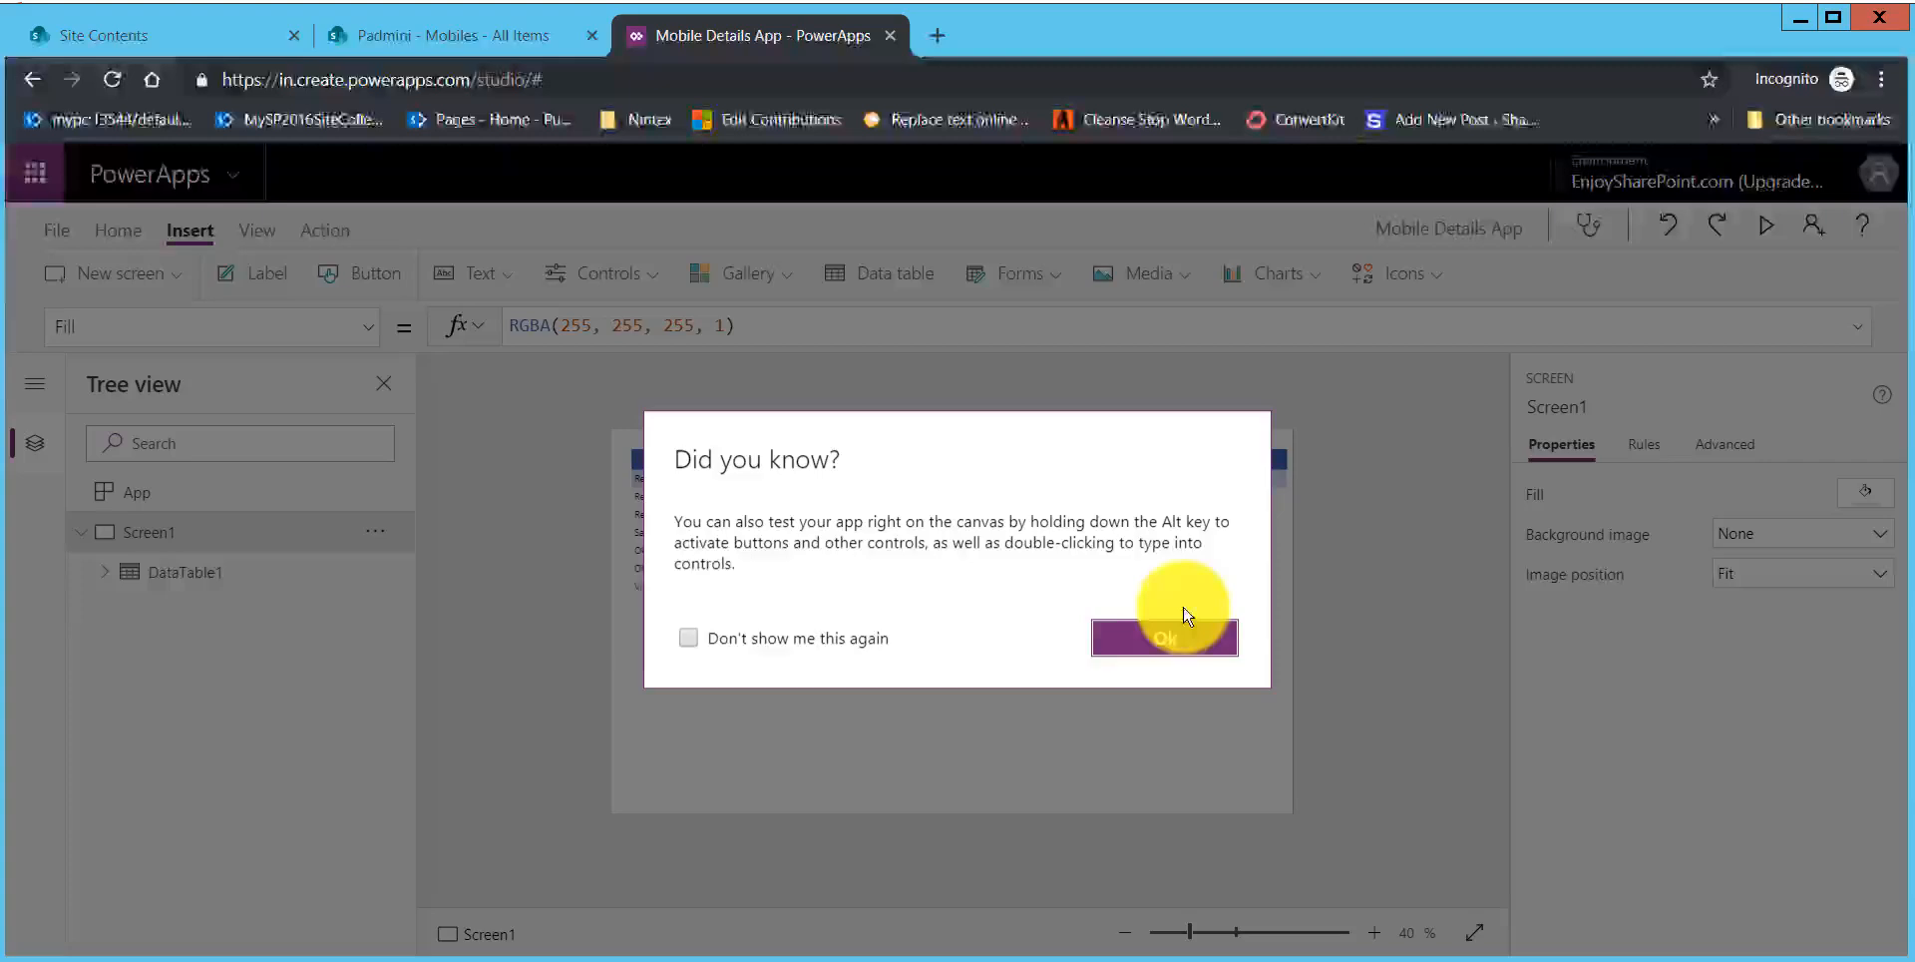
click(1148, 632)
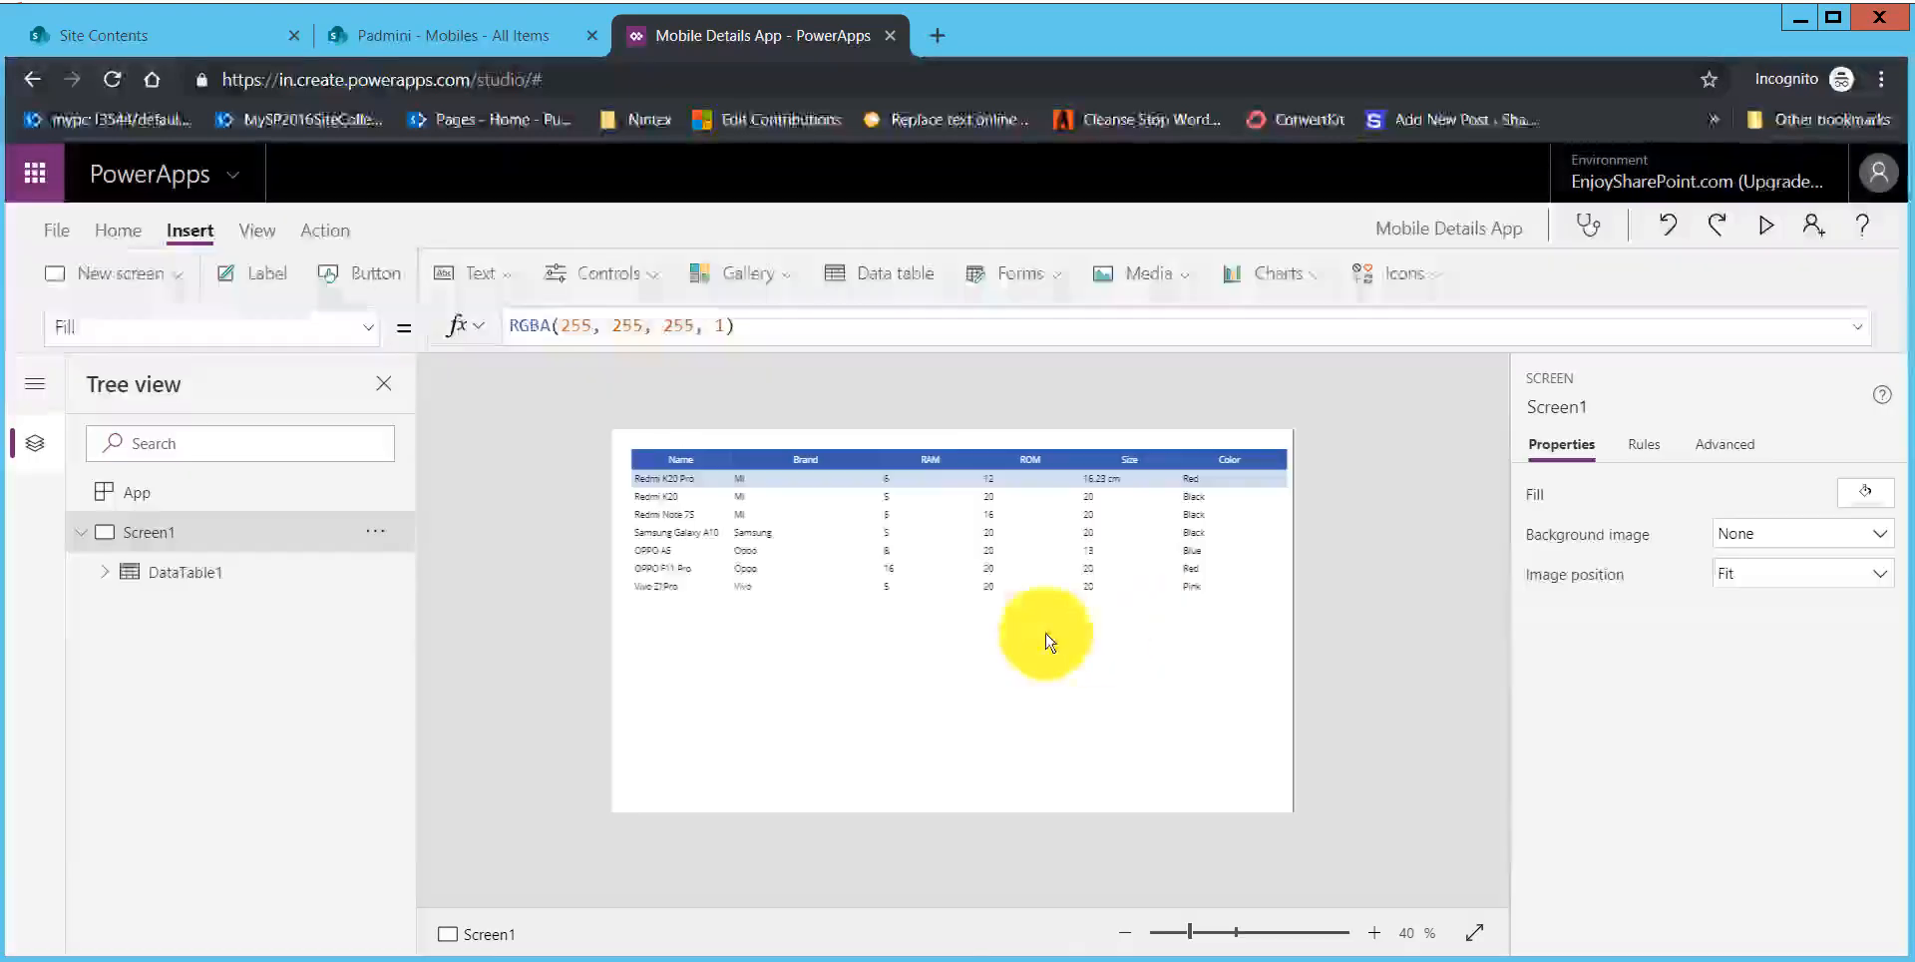
Step: Change the header text of the data table's Name column to "Mobile Name"
click(896, 462)
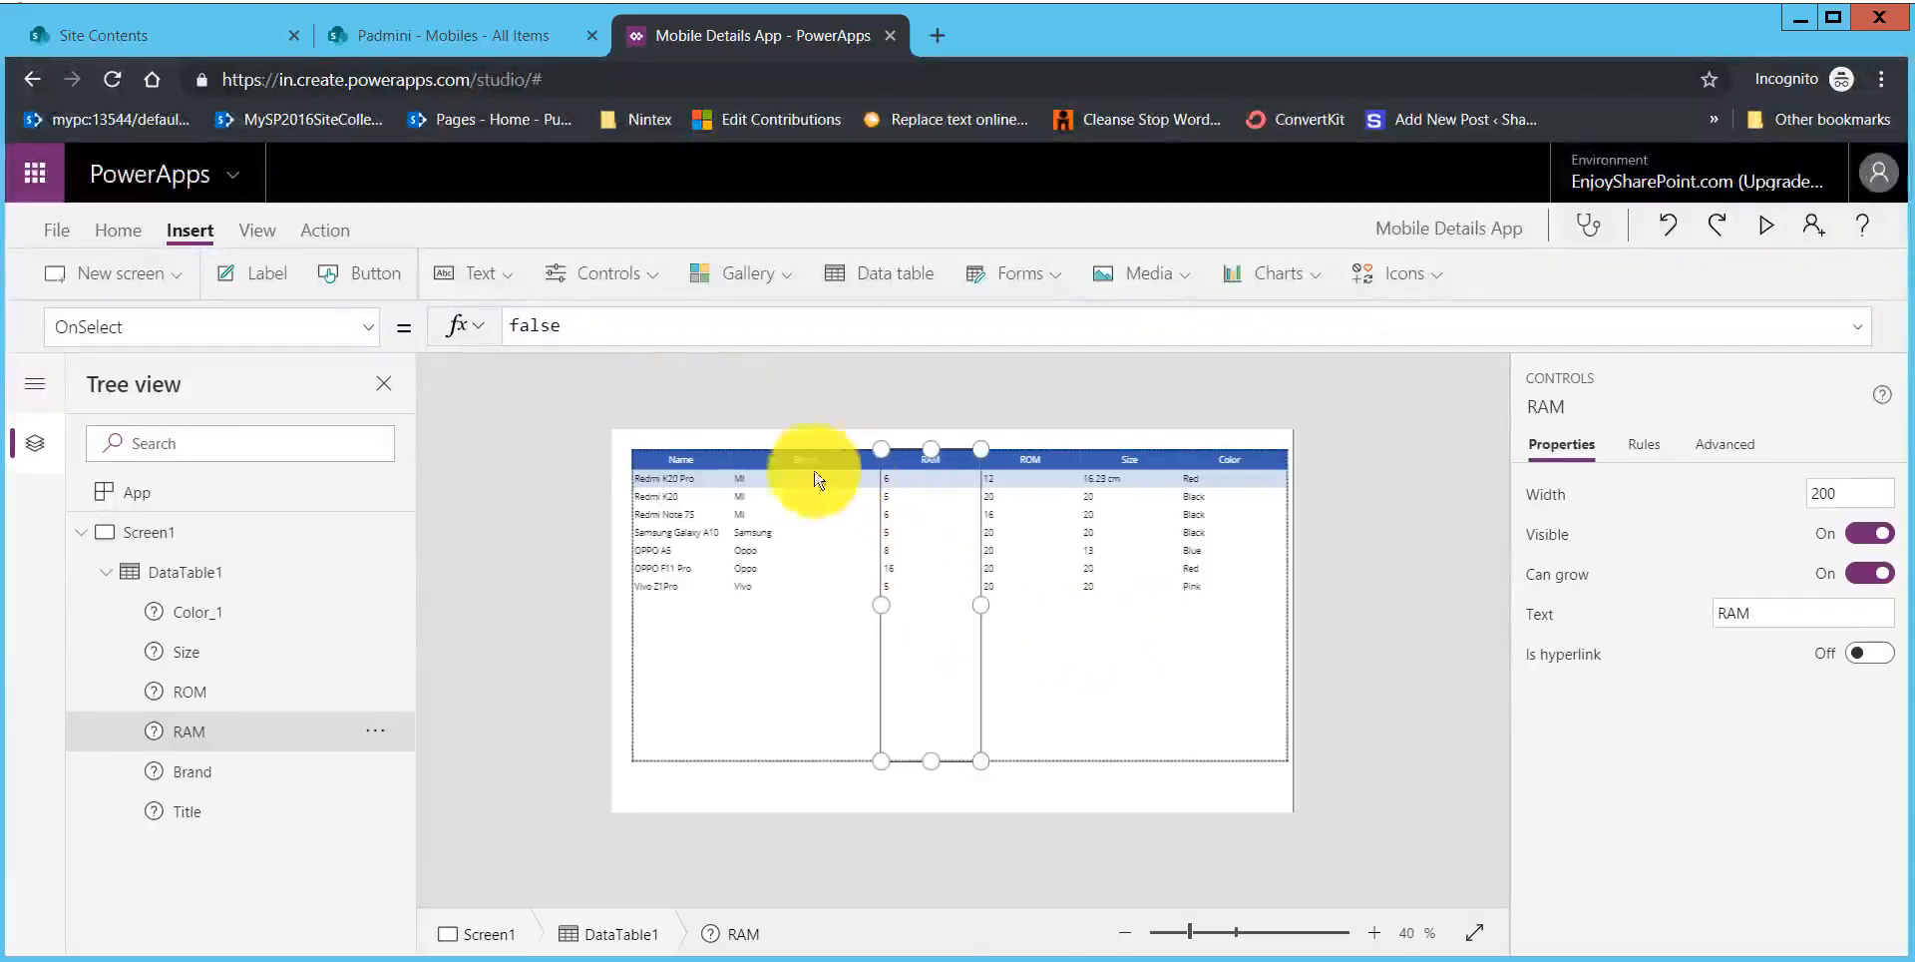
click(648, 449)
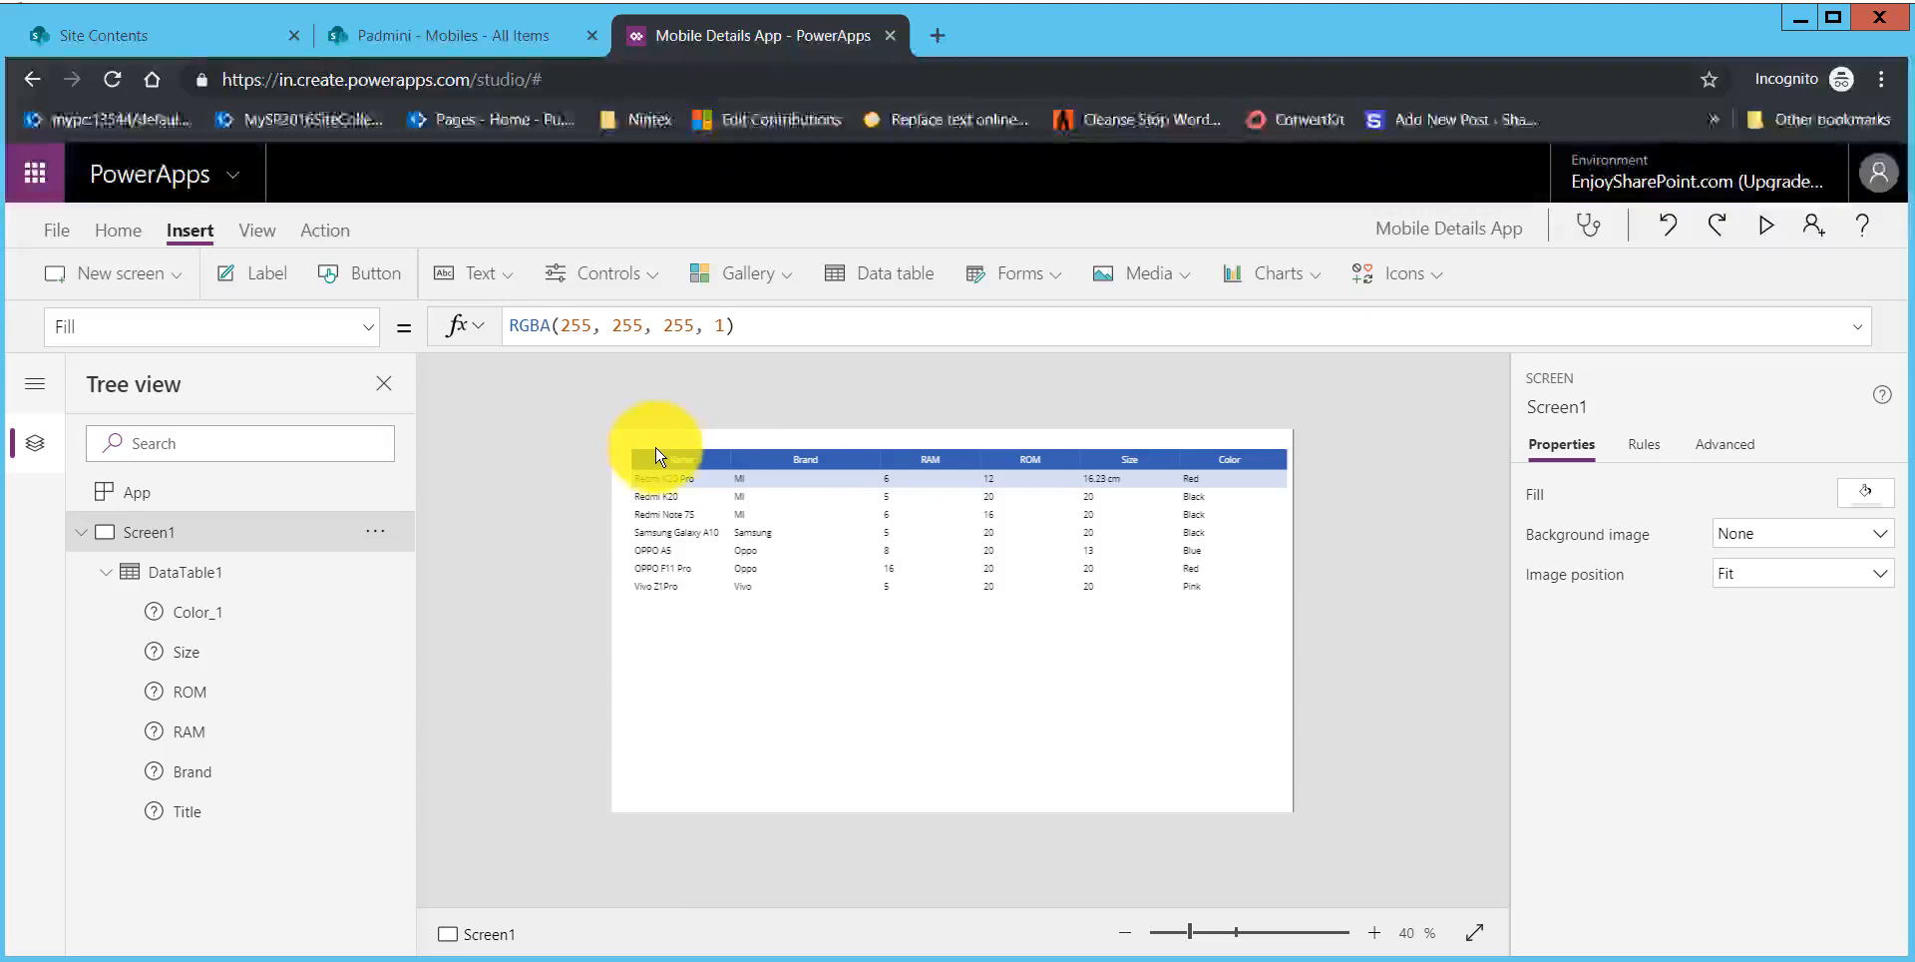
click(686, 463)
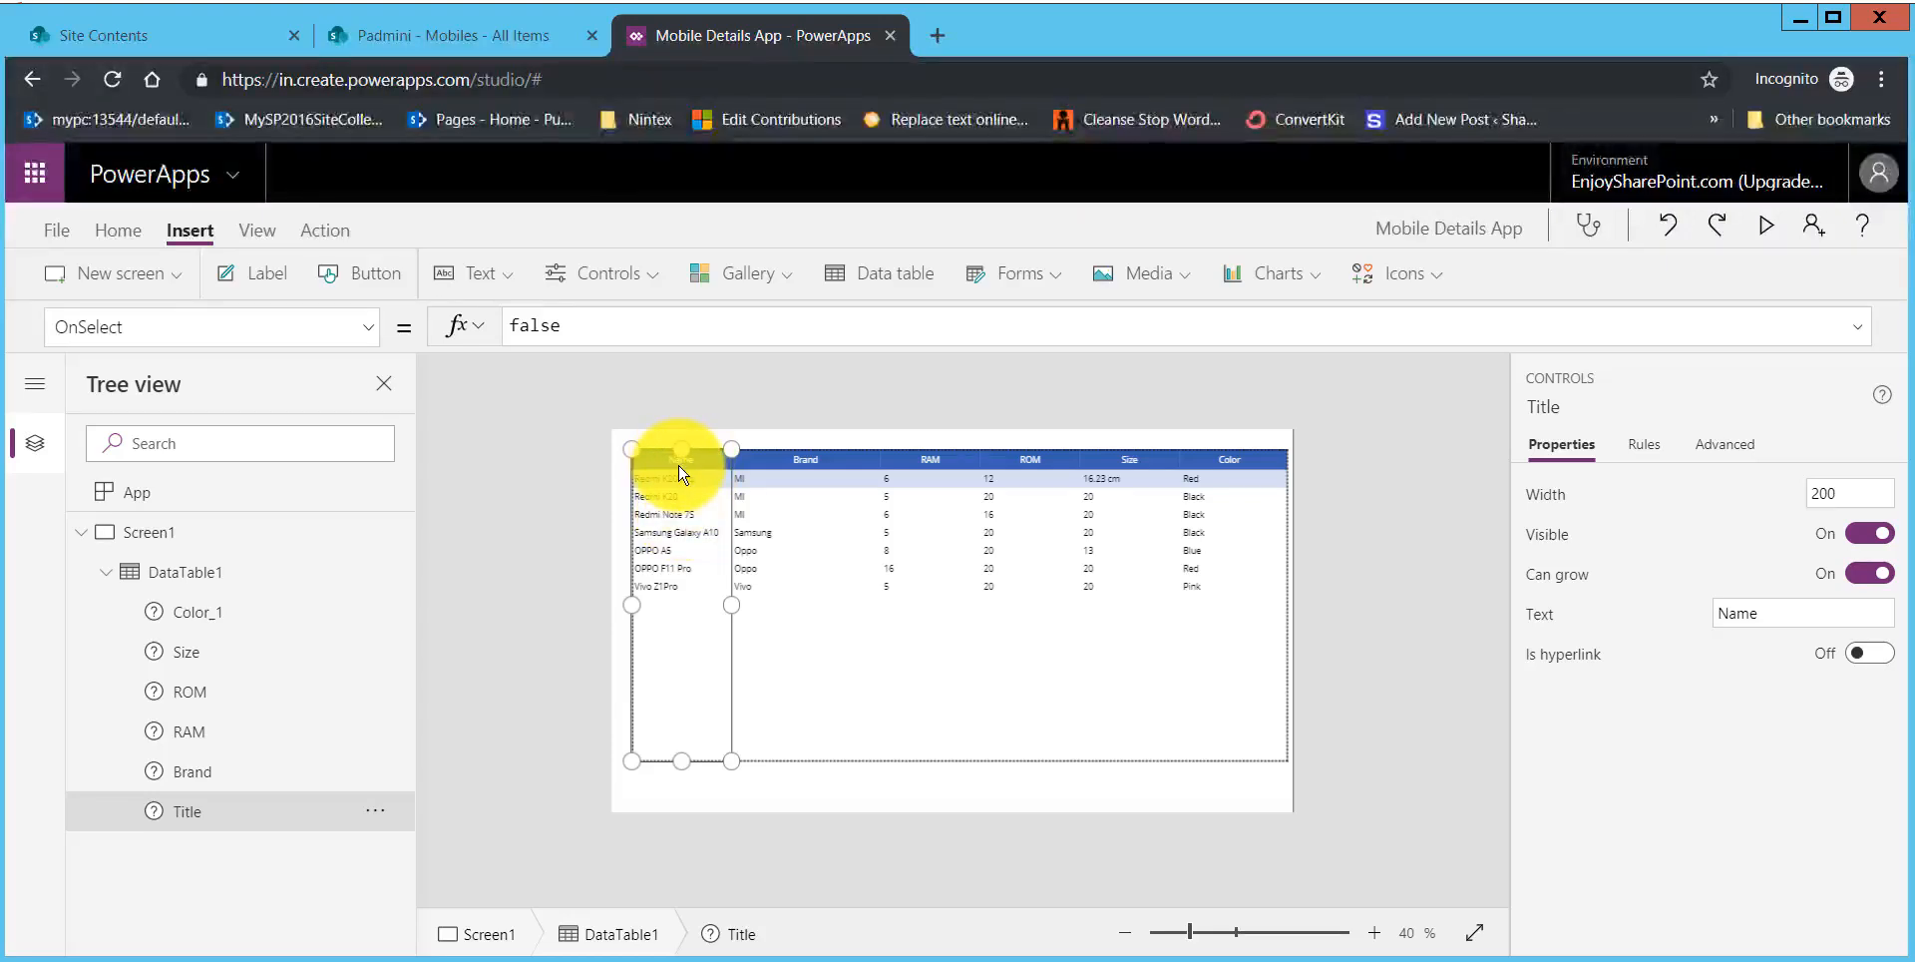
click(1736, 616)
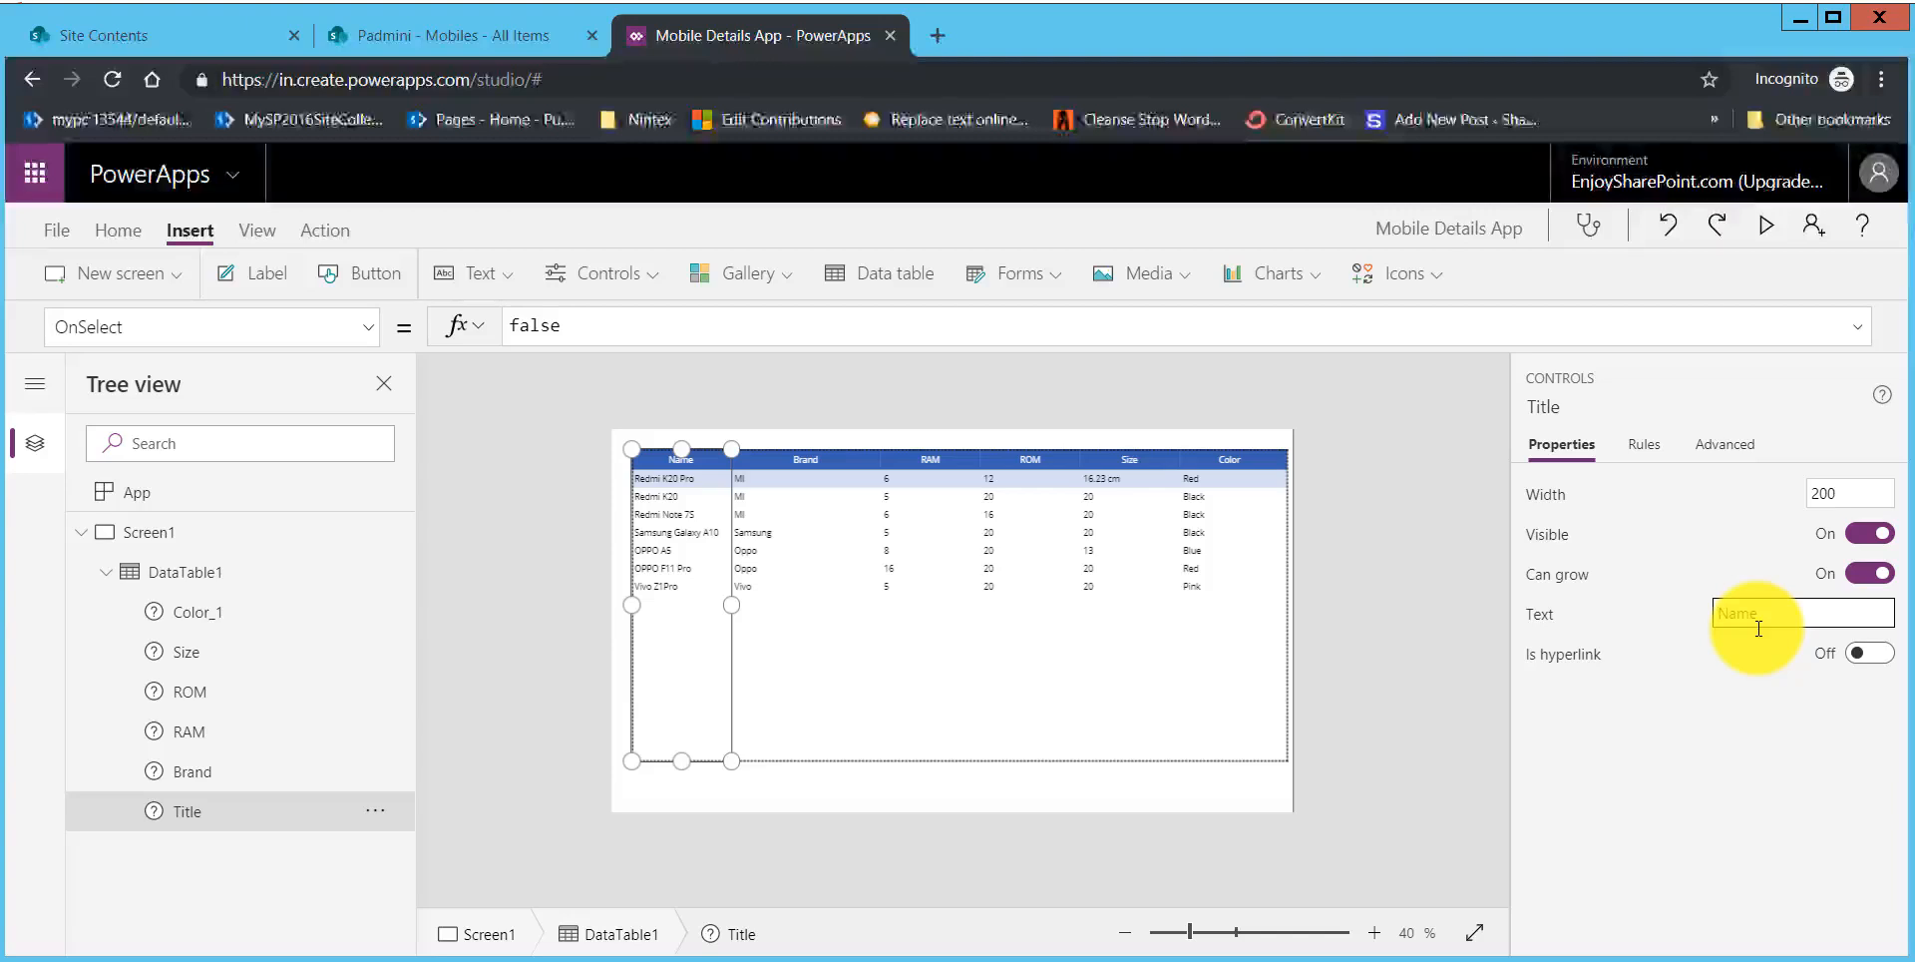
click(1730, 718)
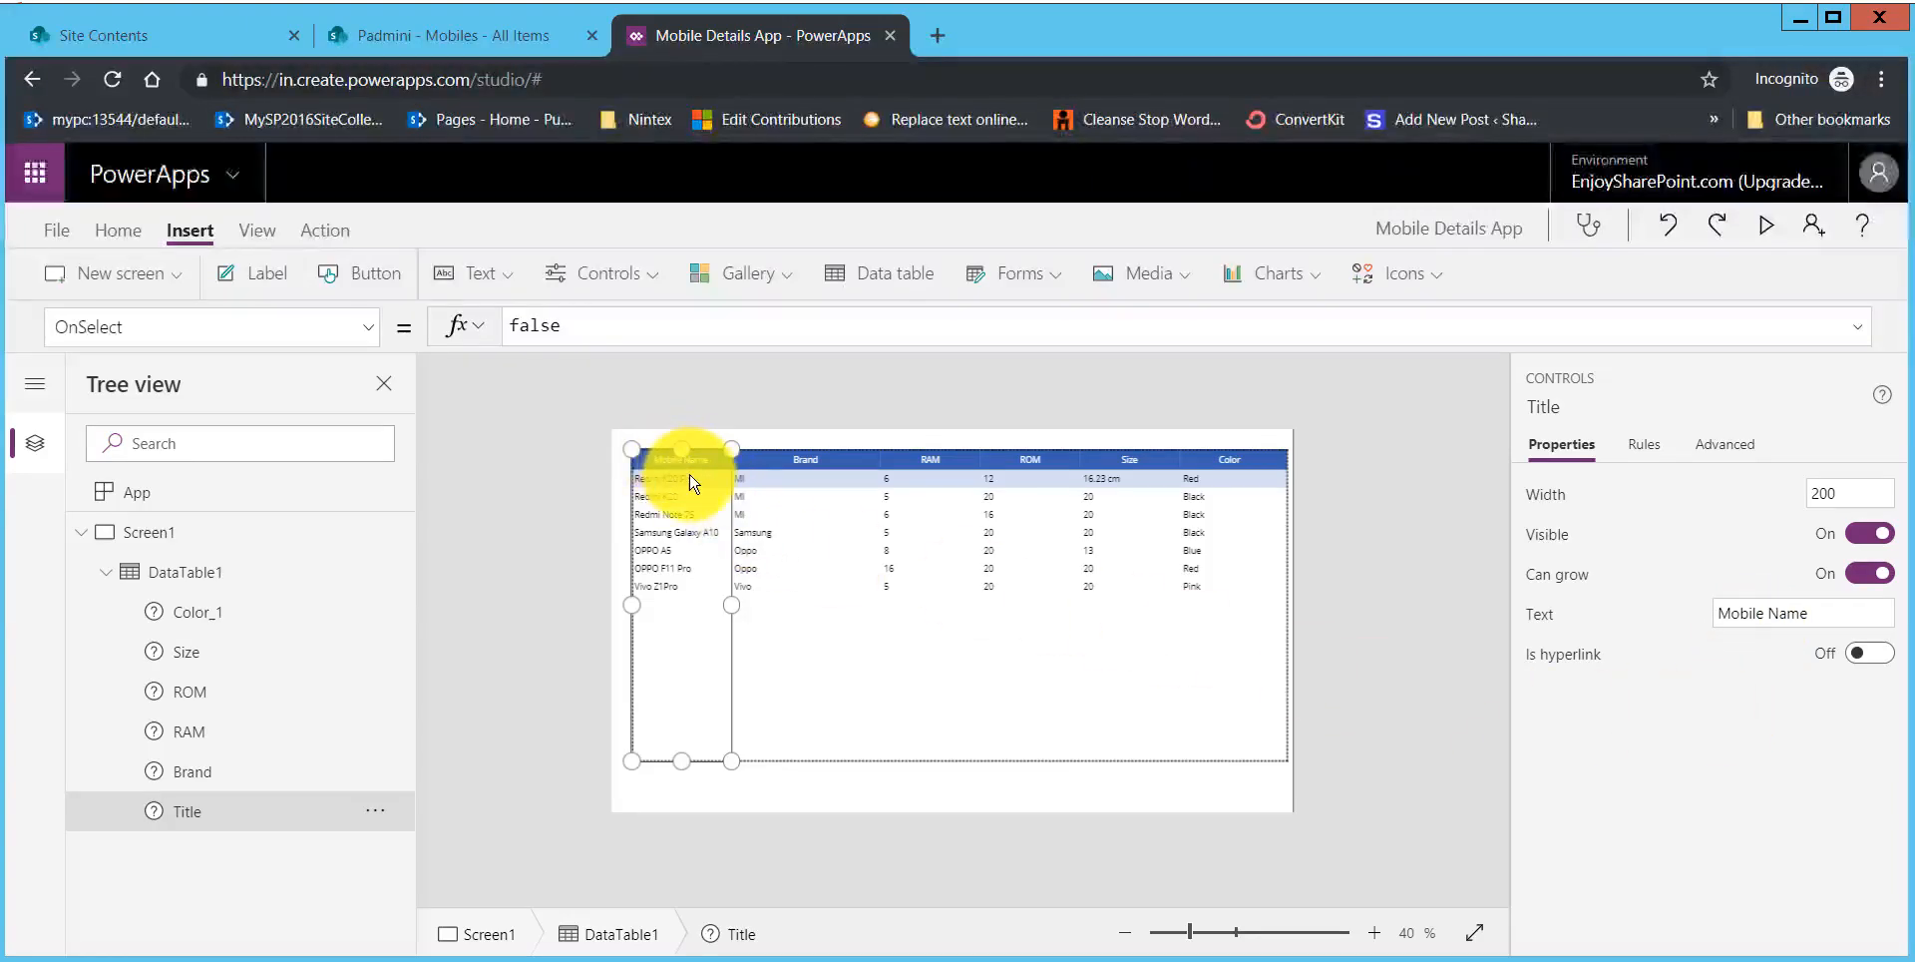
click(877, 800)
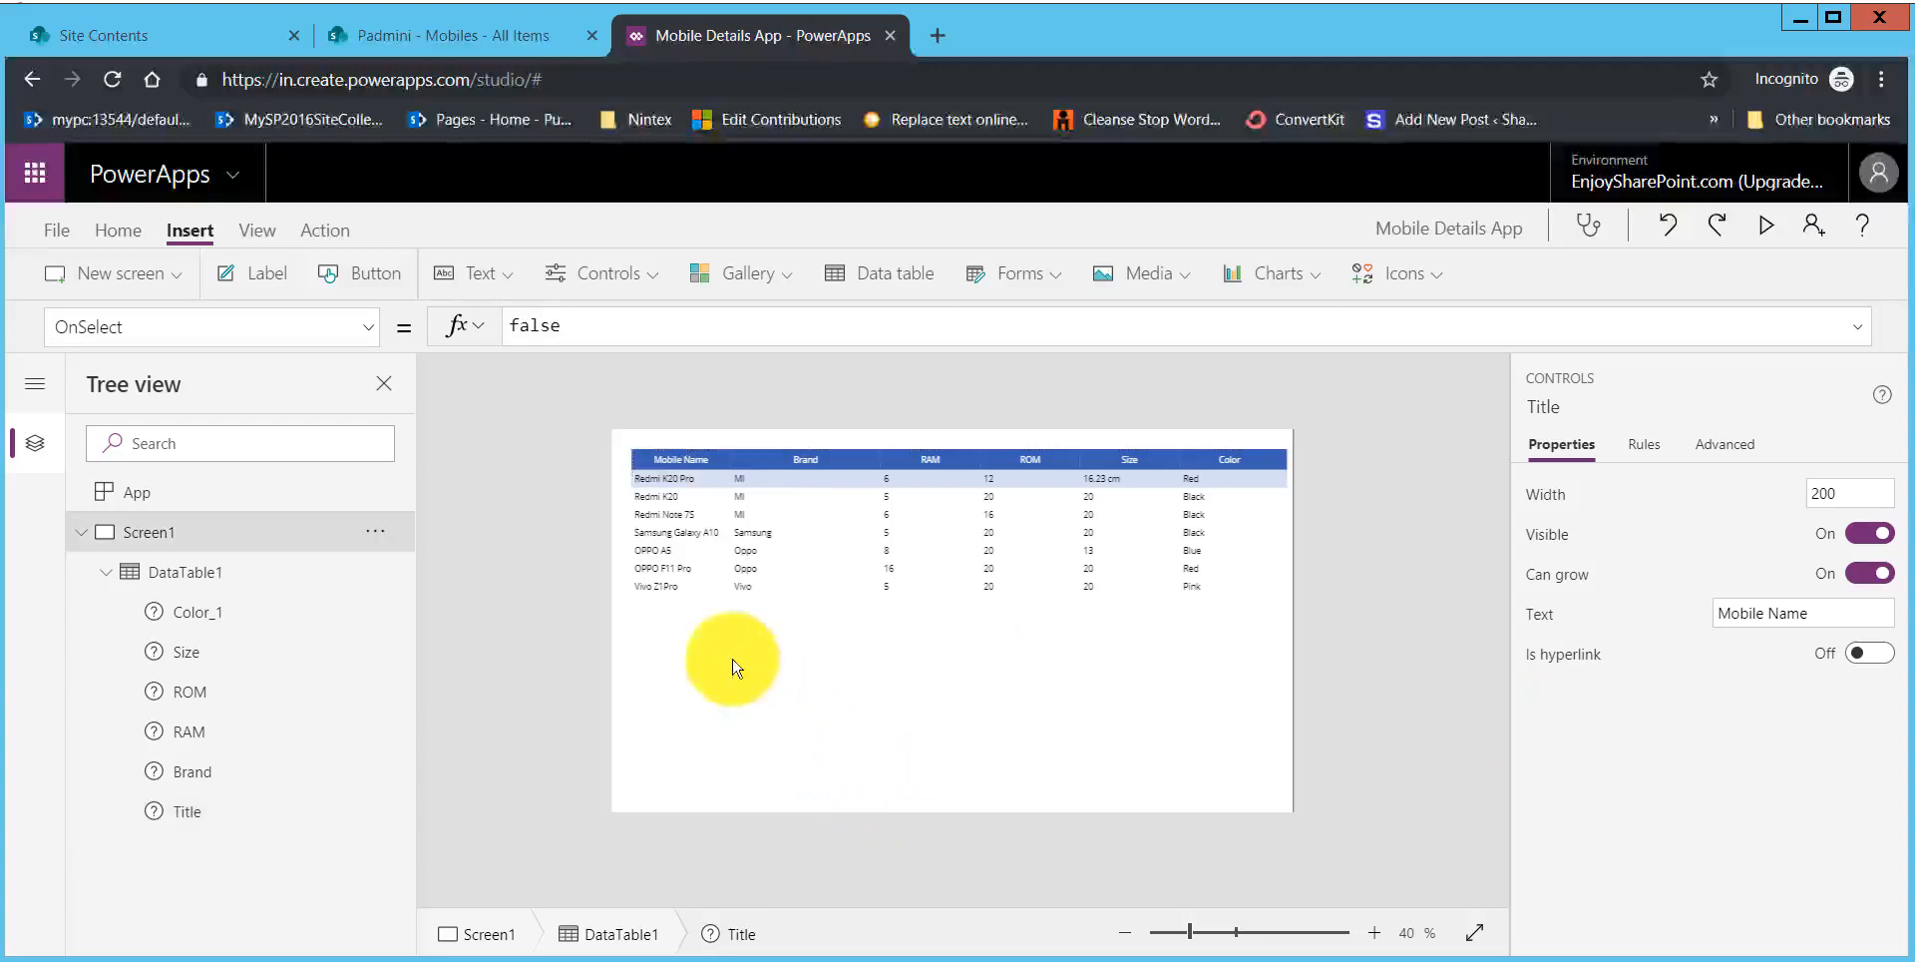
Step: Select the Mobile Name column and open its width value for editing
click(685, 463)
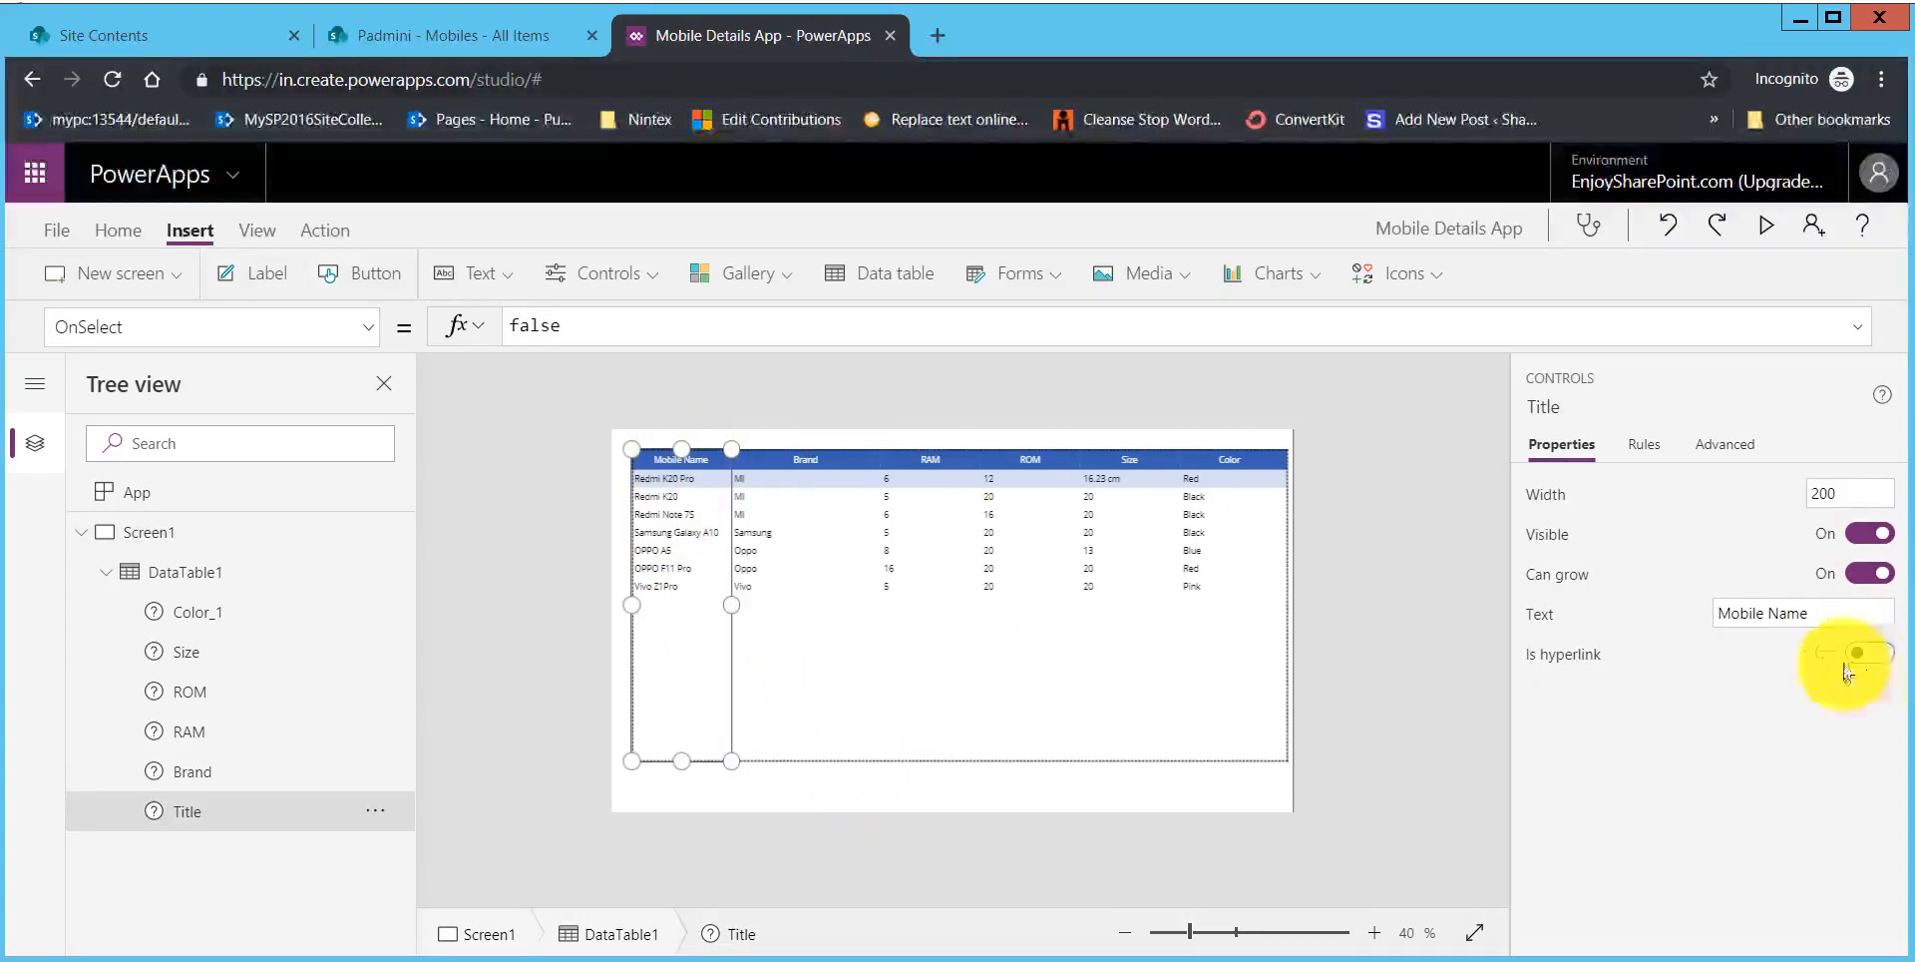
click(1809, 496)
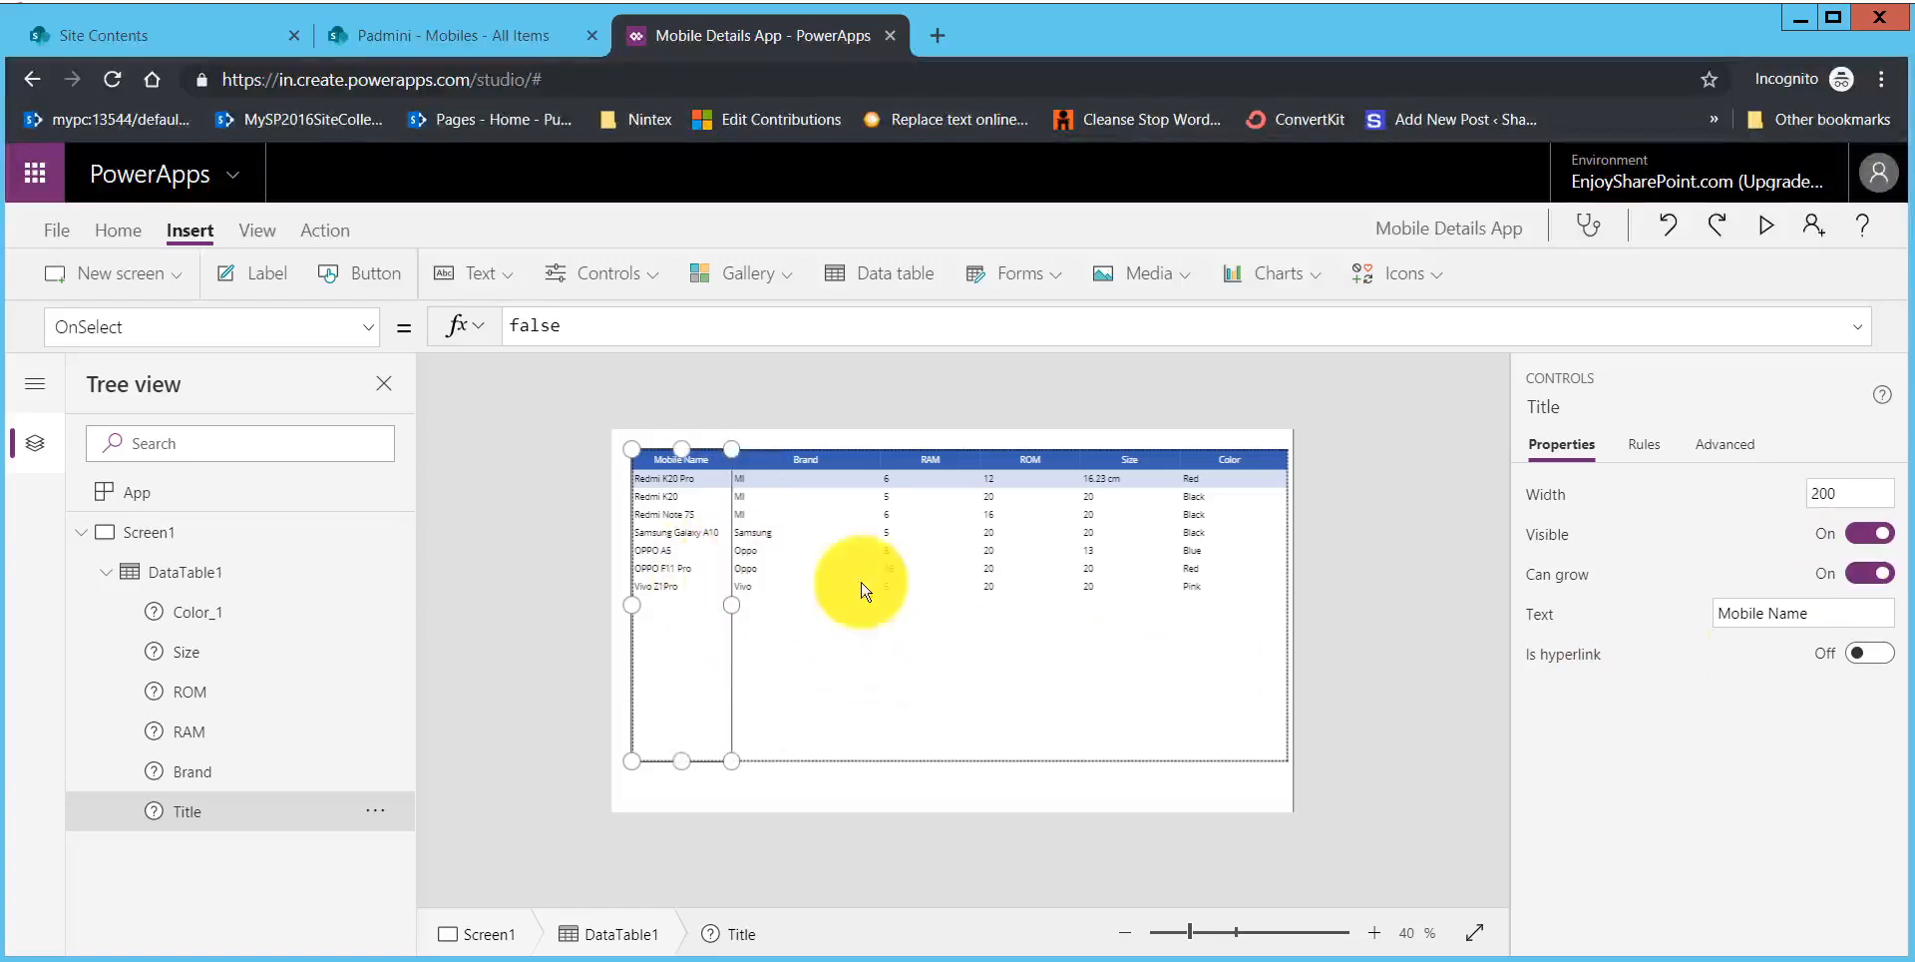
Step: Preview the app to check the renamed Mobile Name column, and return to the editor
click(1762, 231)
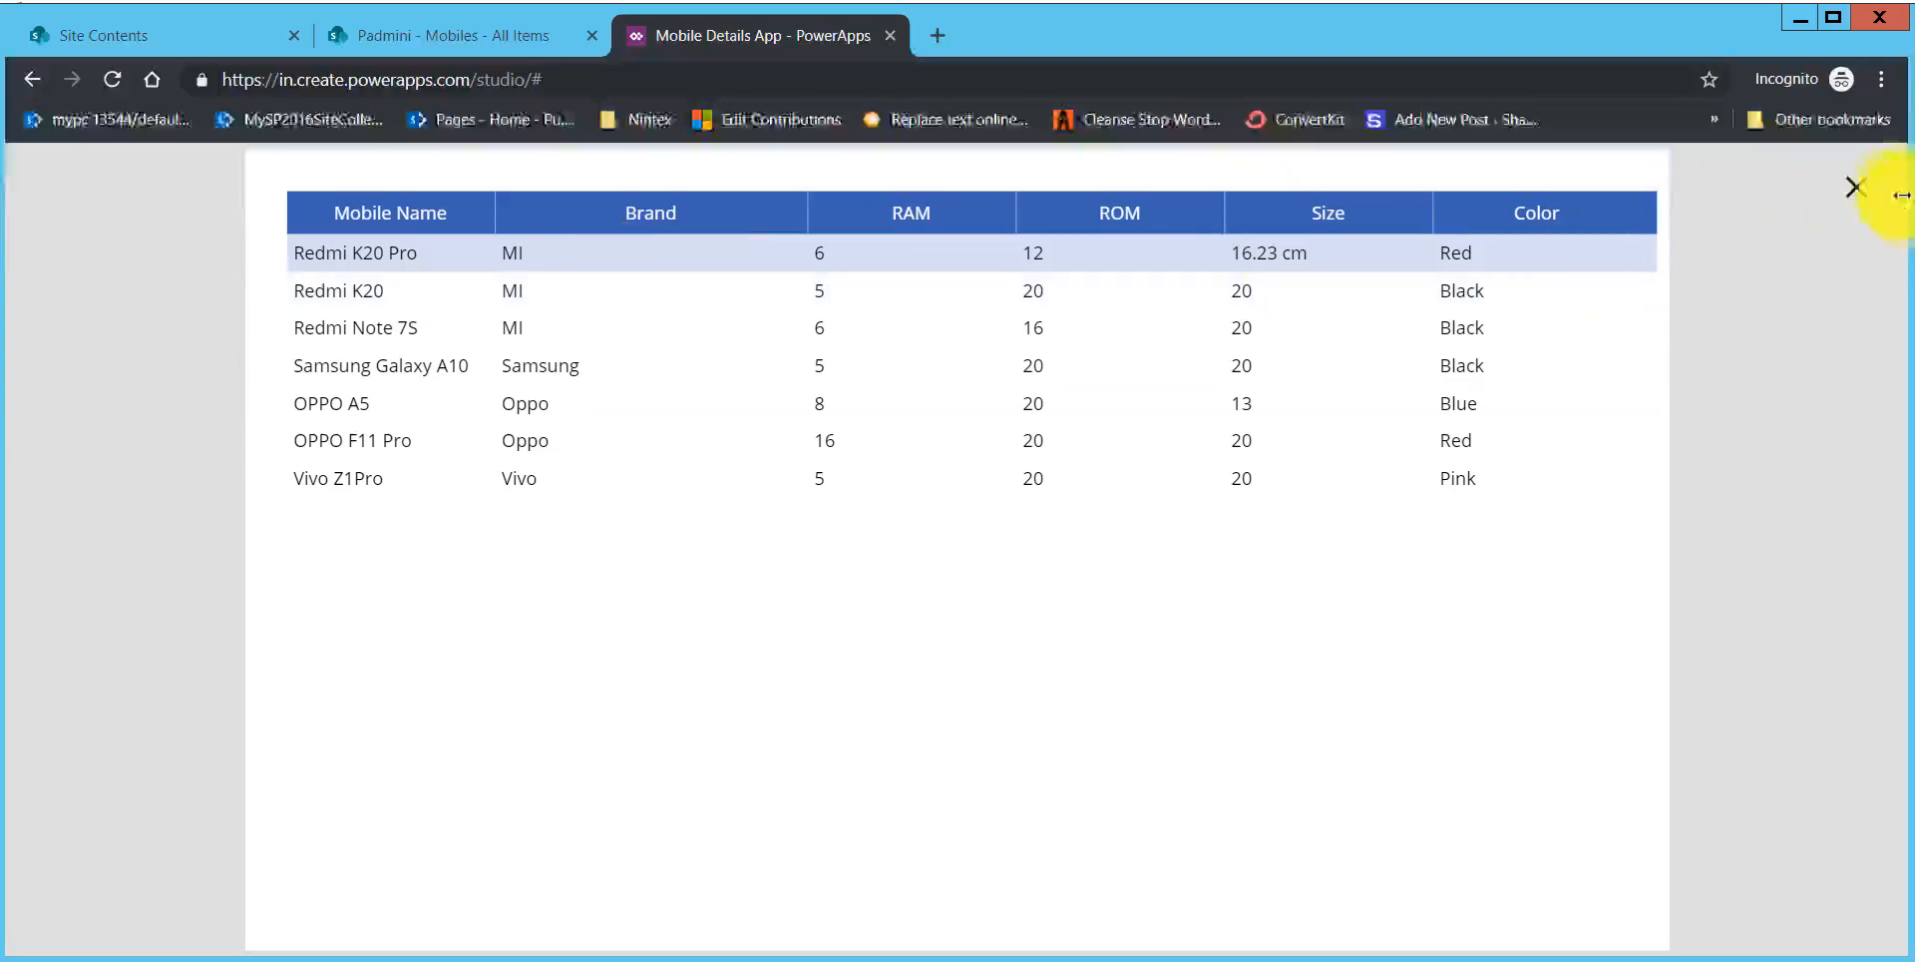
key(Escape)
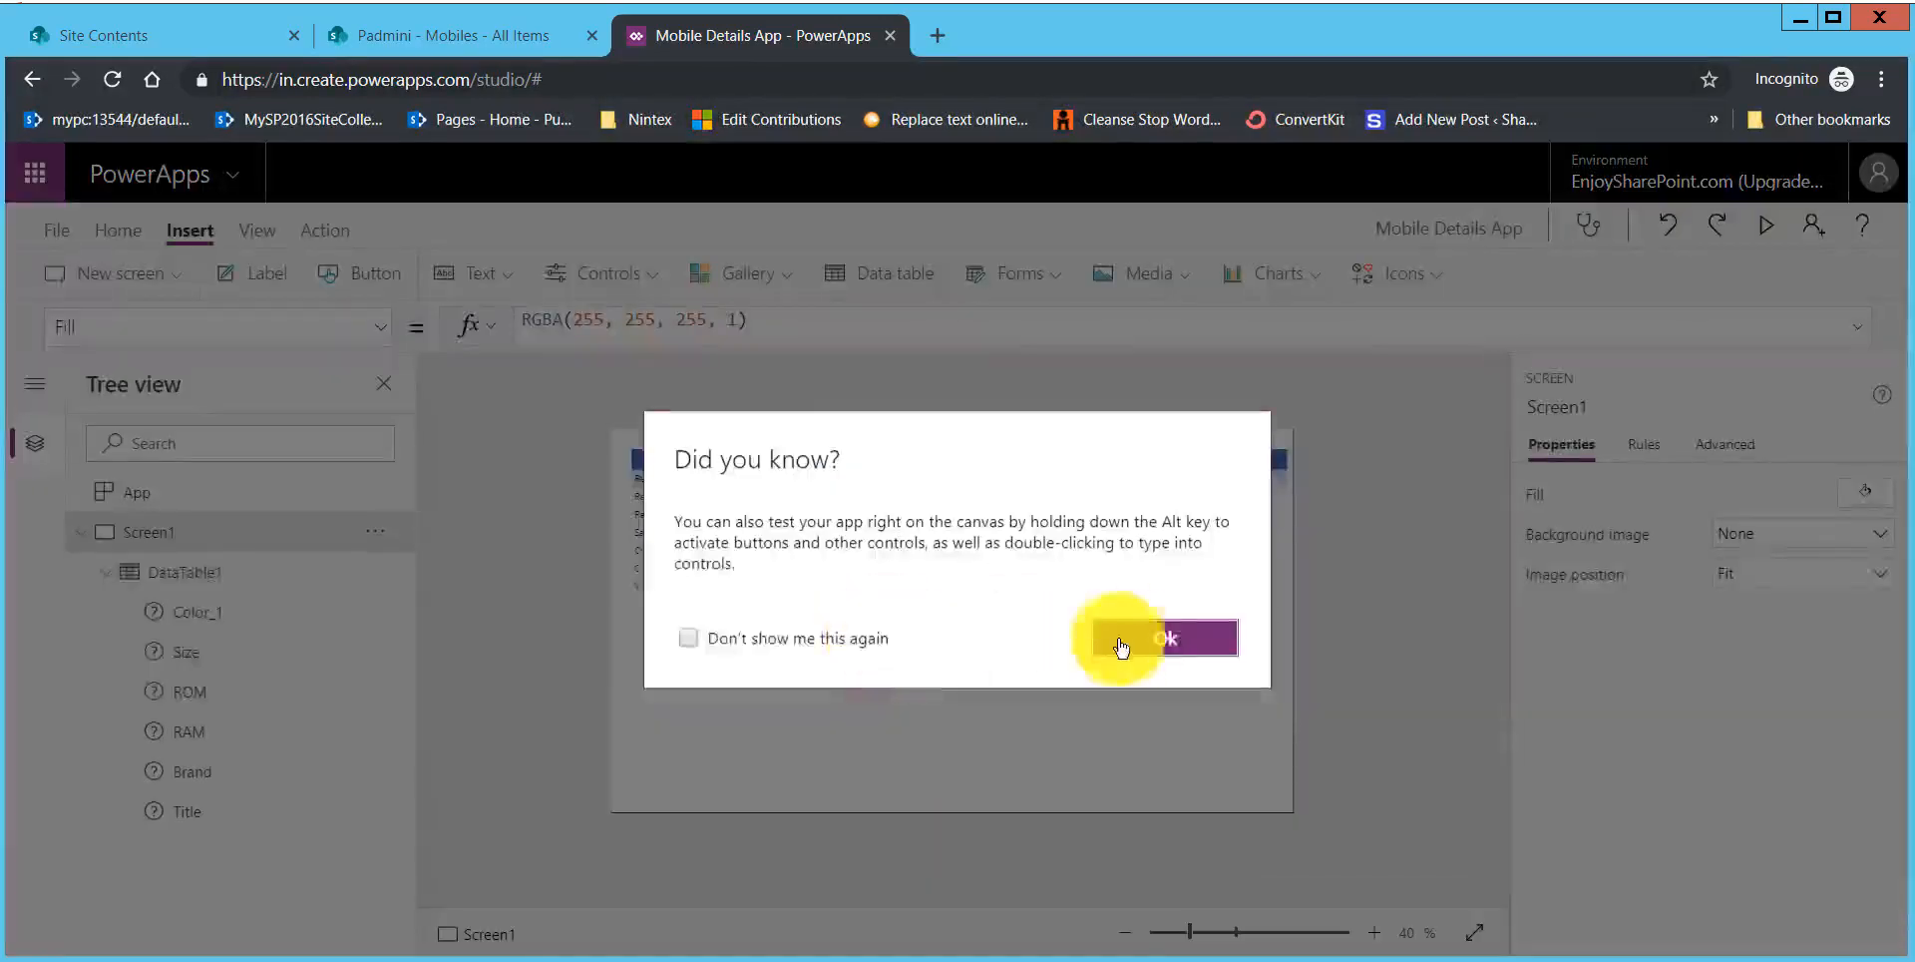
click(1192, 644)
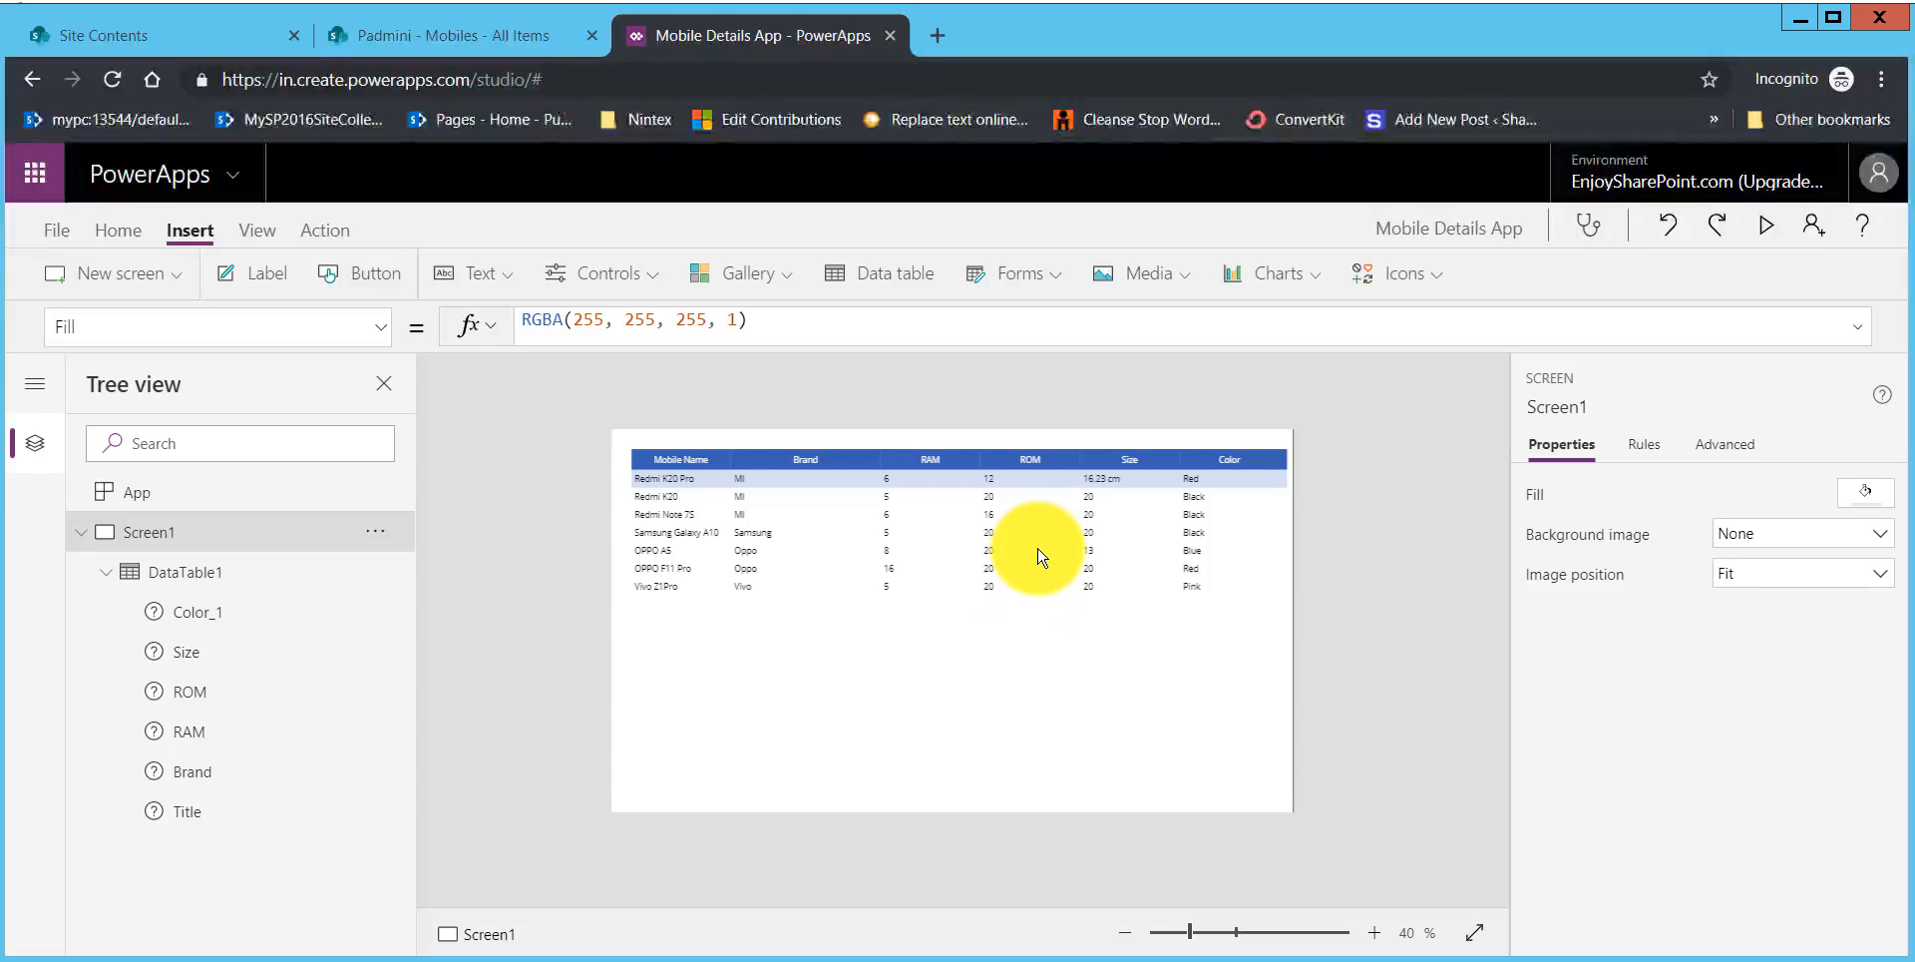
Step: Set the heading fill of the data table on Screen1 to the standard orange color
click(646, 467)
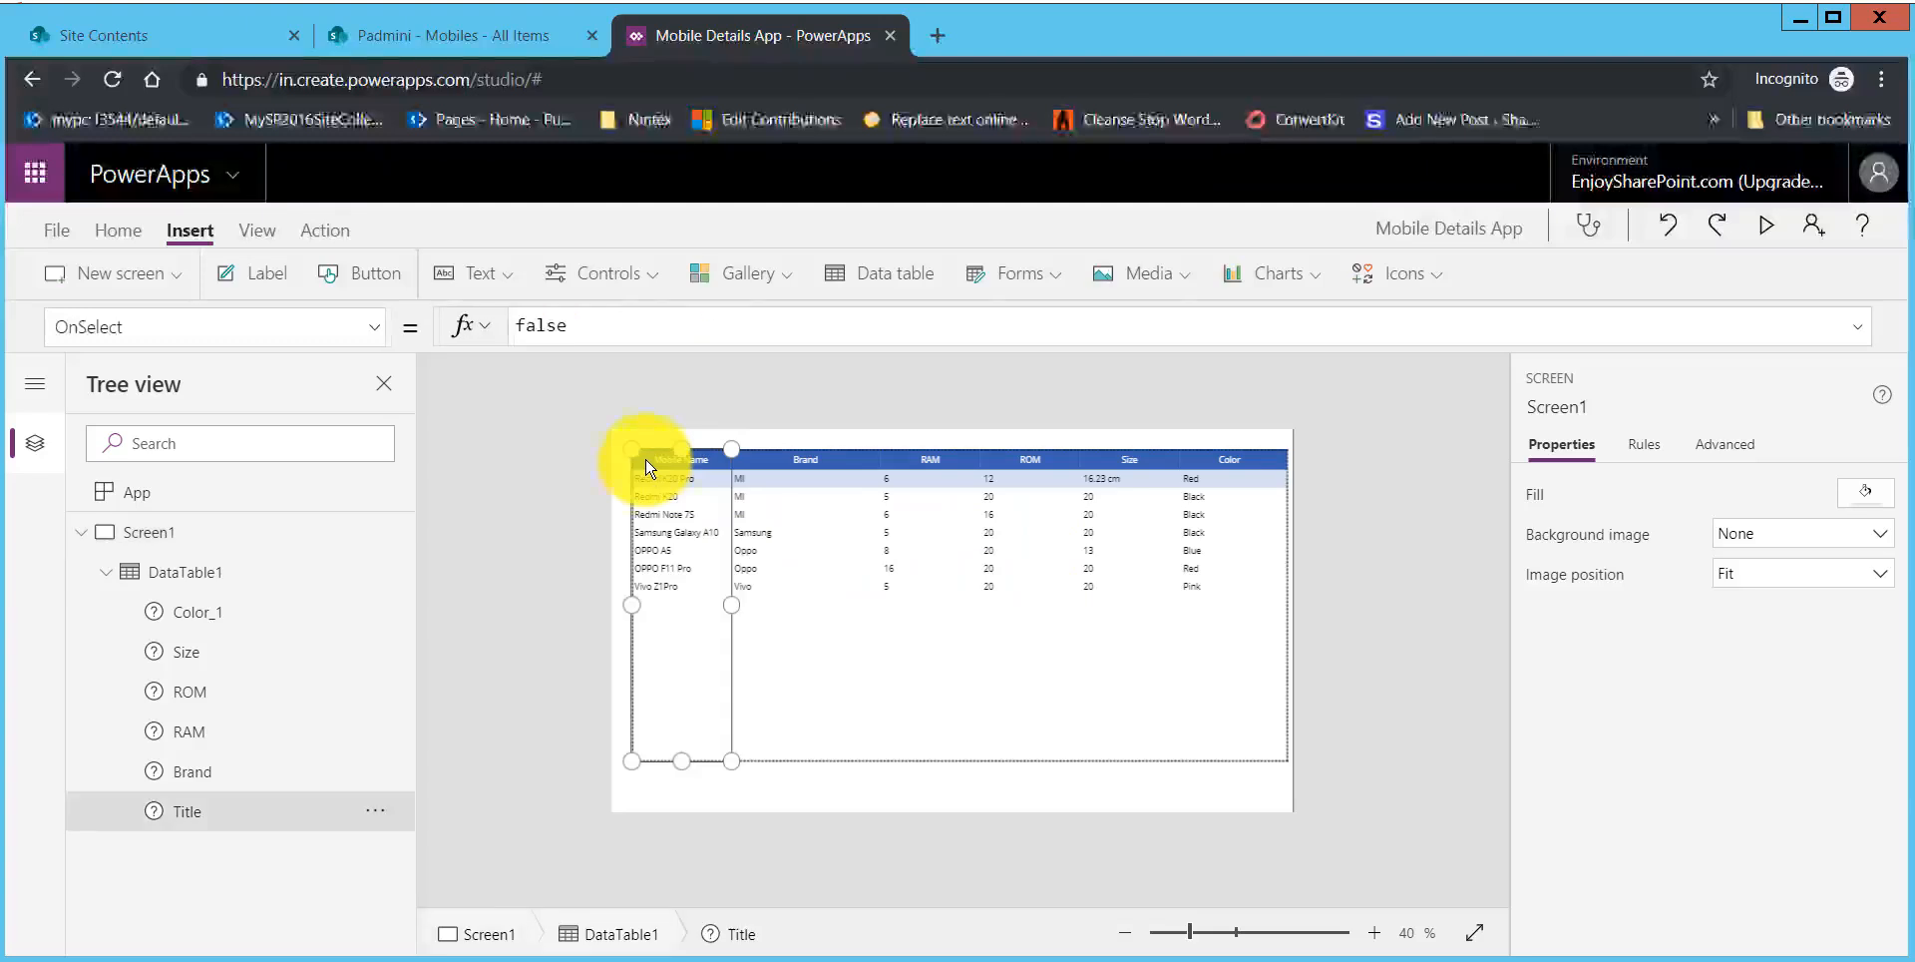
click(210, 577)
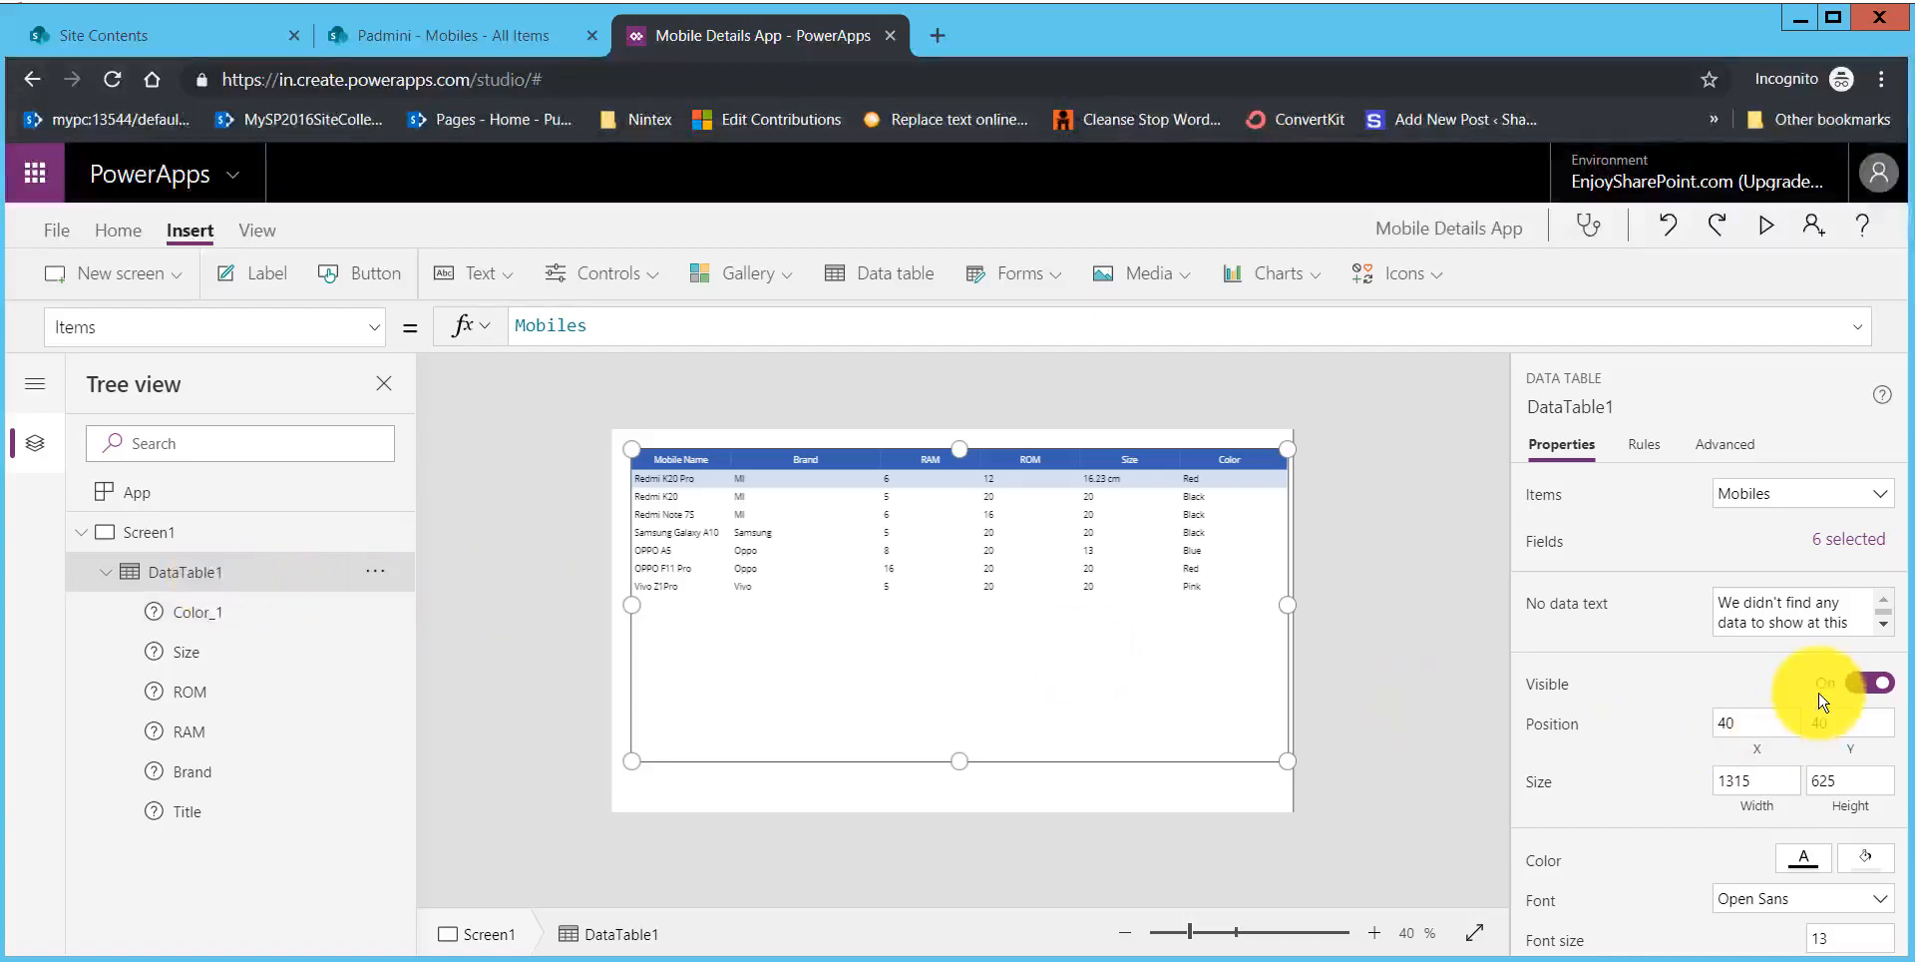
scroll(1822, 701, down, 4)
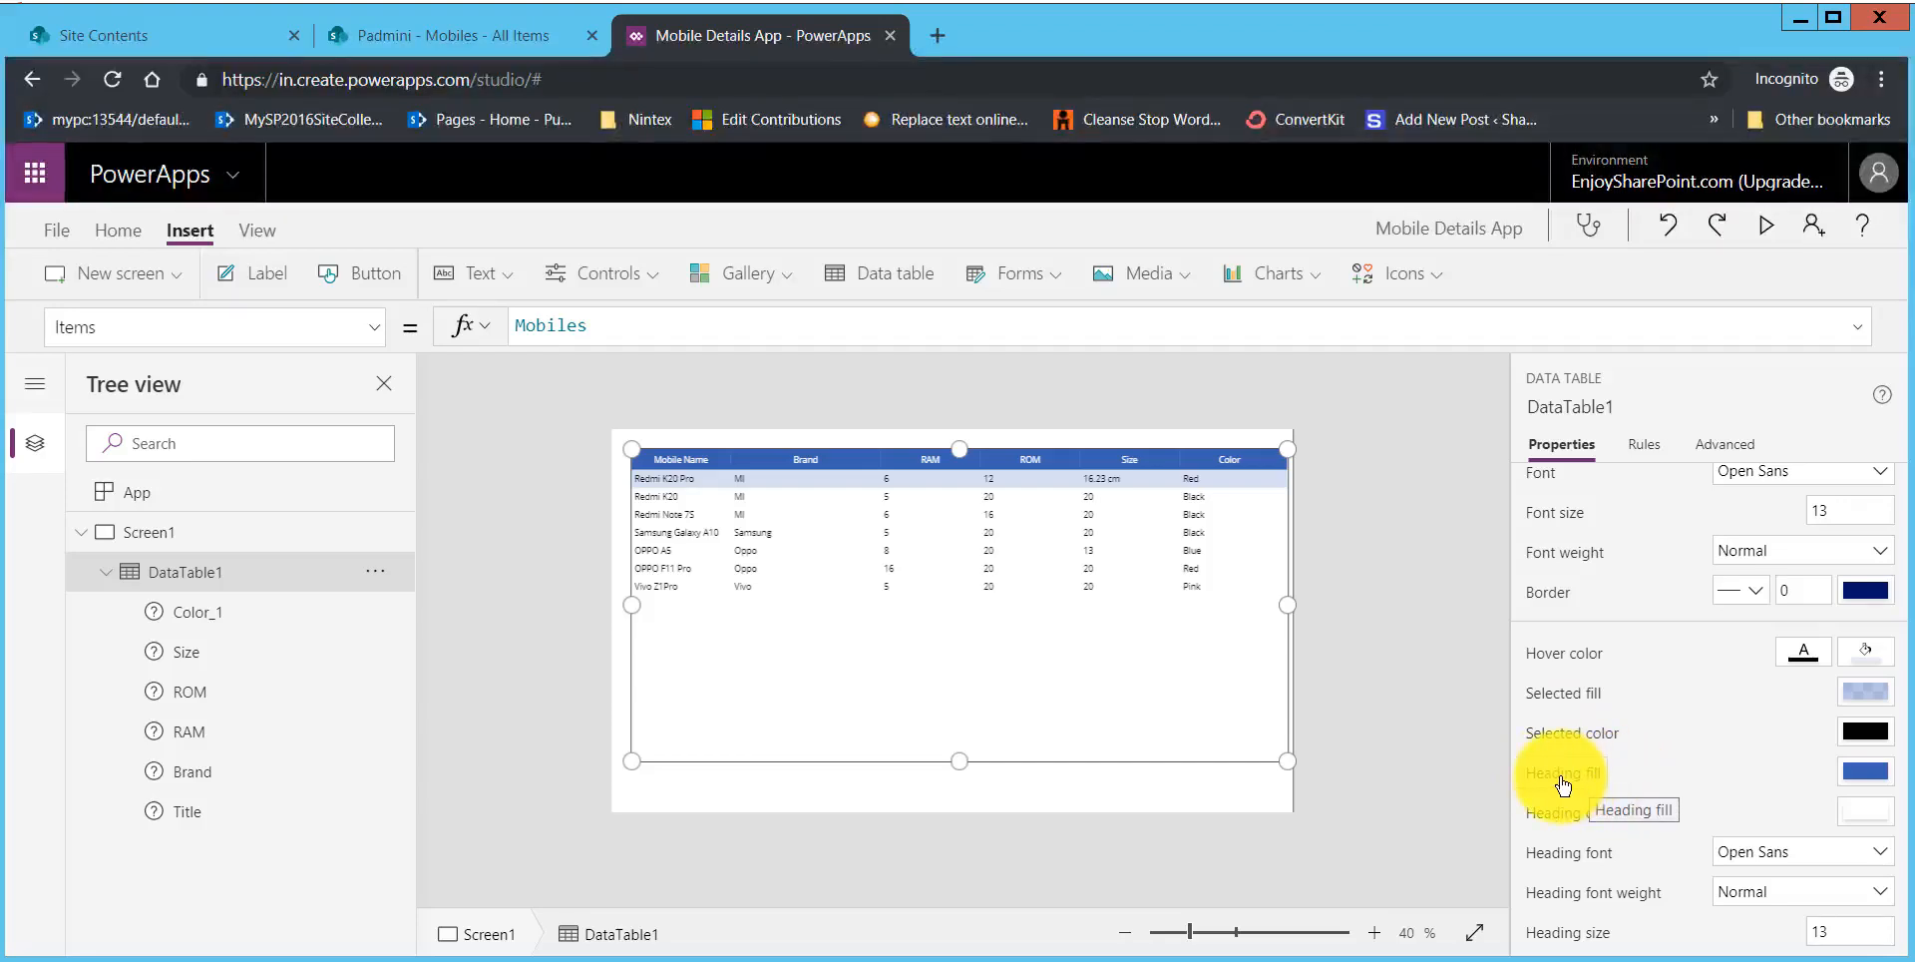
click(1873, 781)
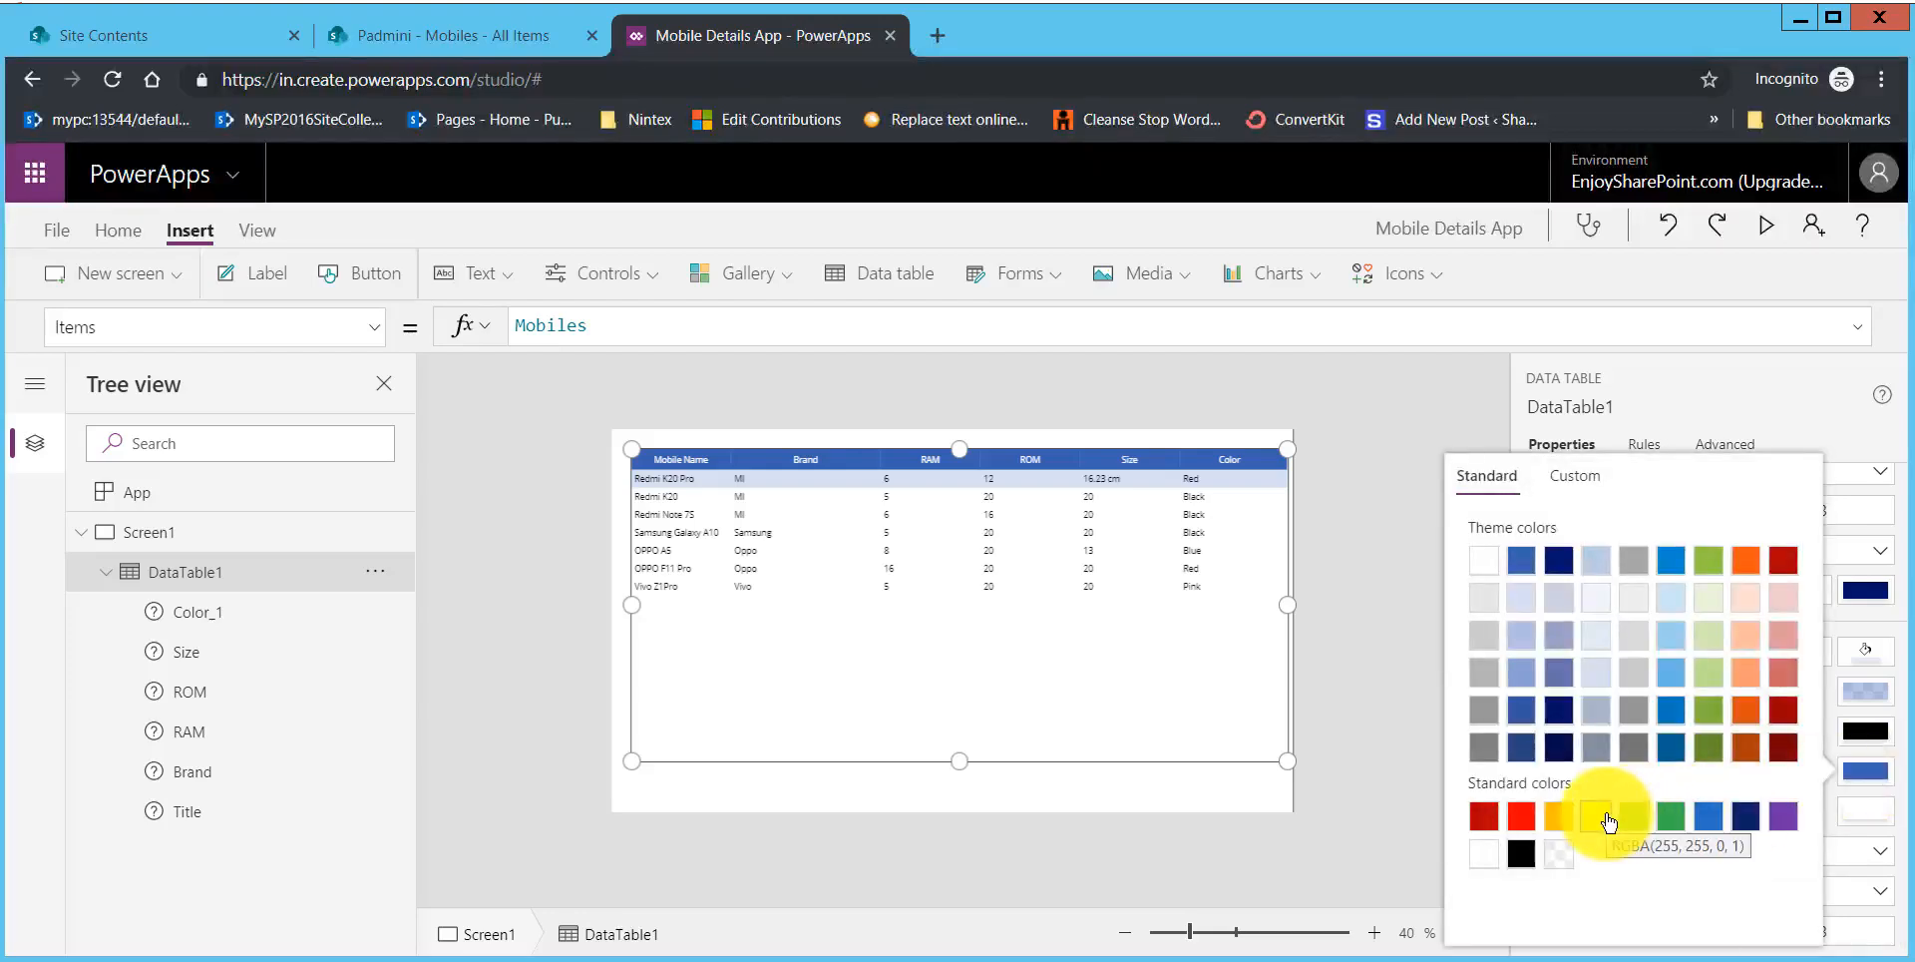
click(1568, 821)
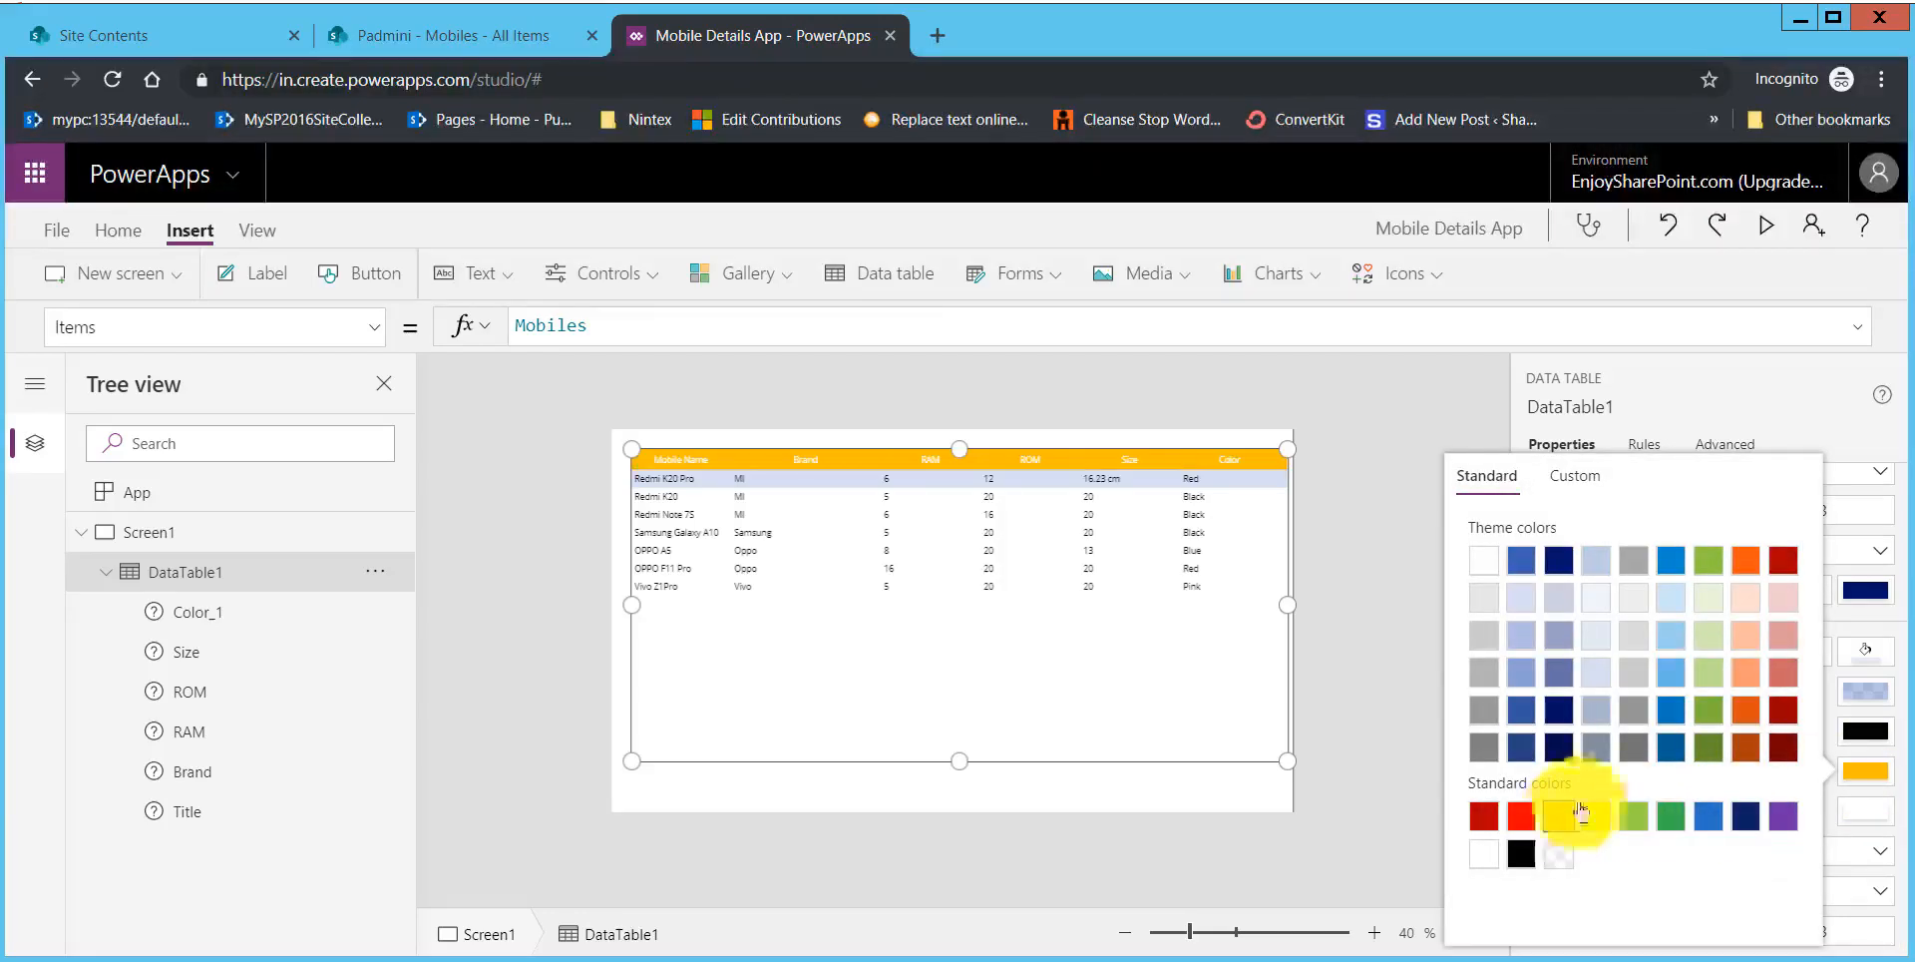
click(1865, 442)
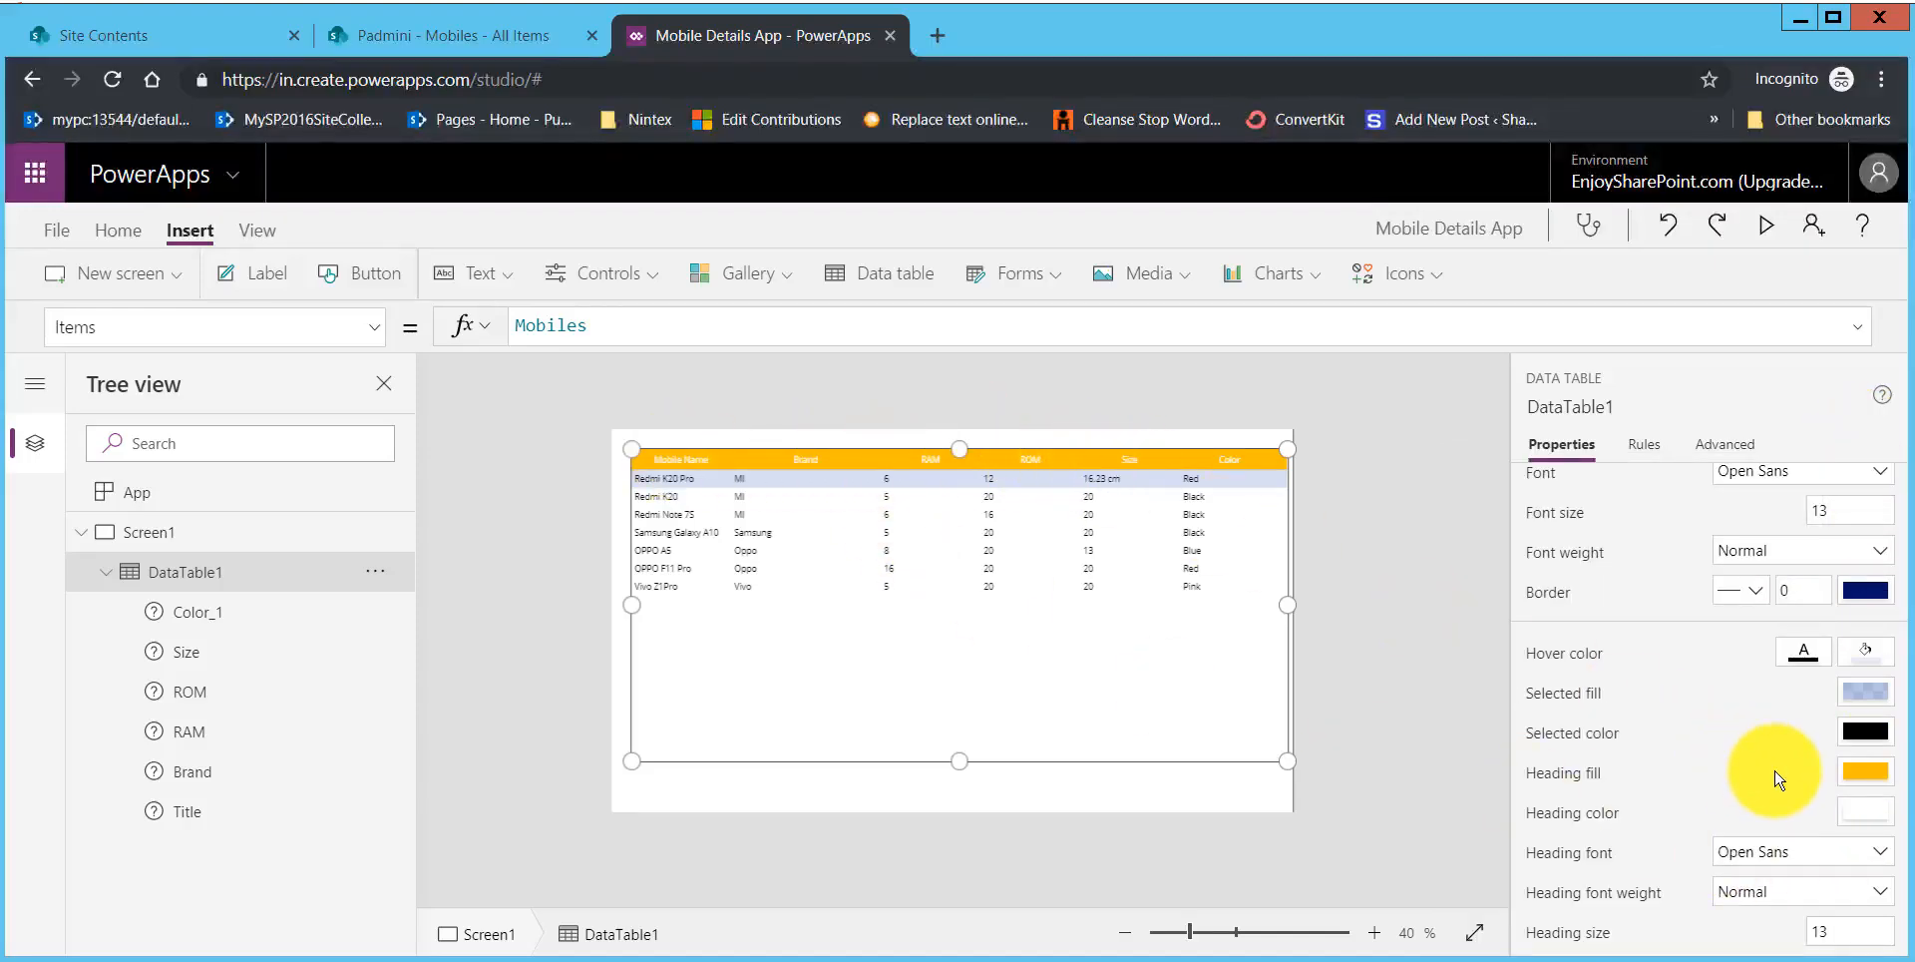
Step: Set the data table's heading text color to black and its heading size to 15
click(1863, 810)
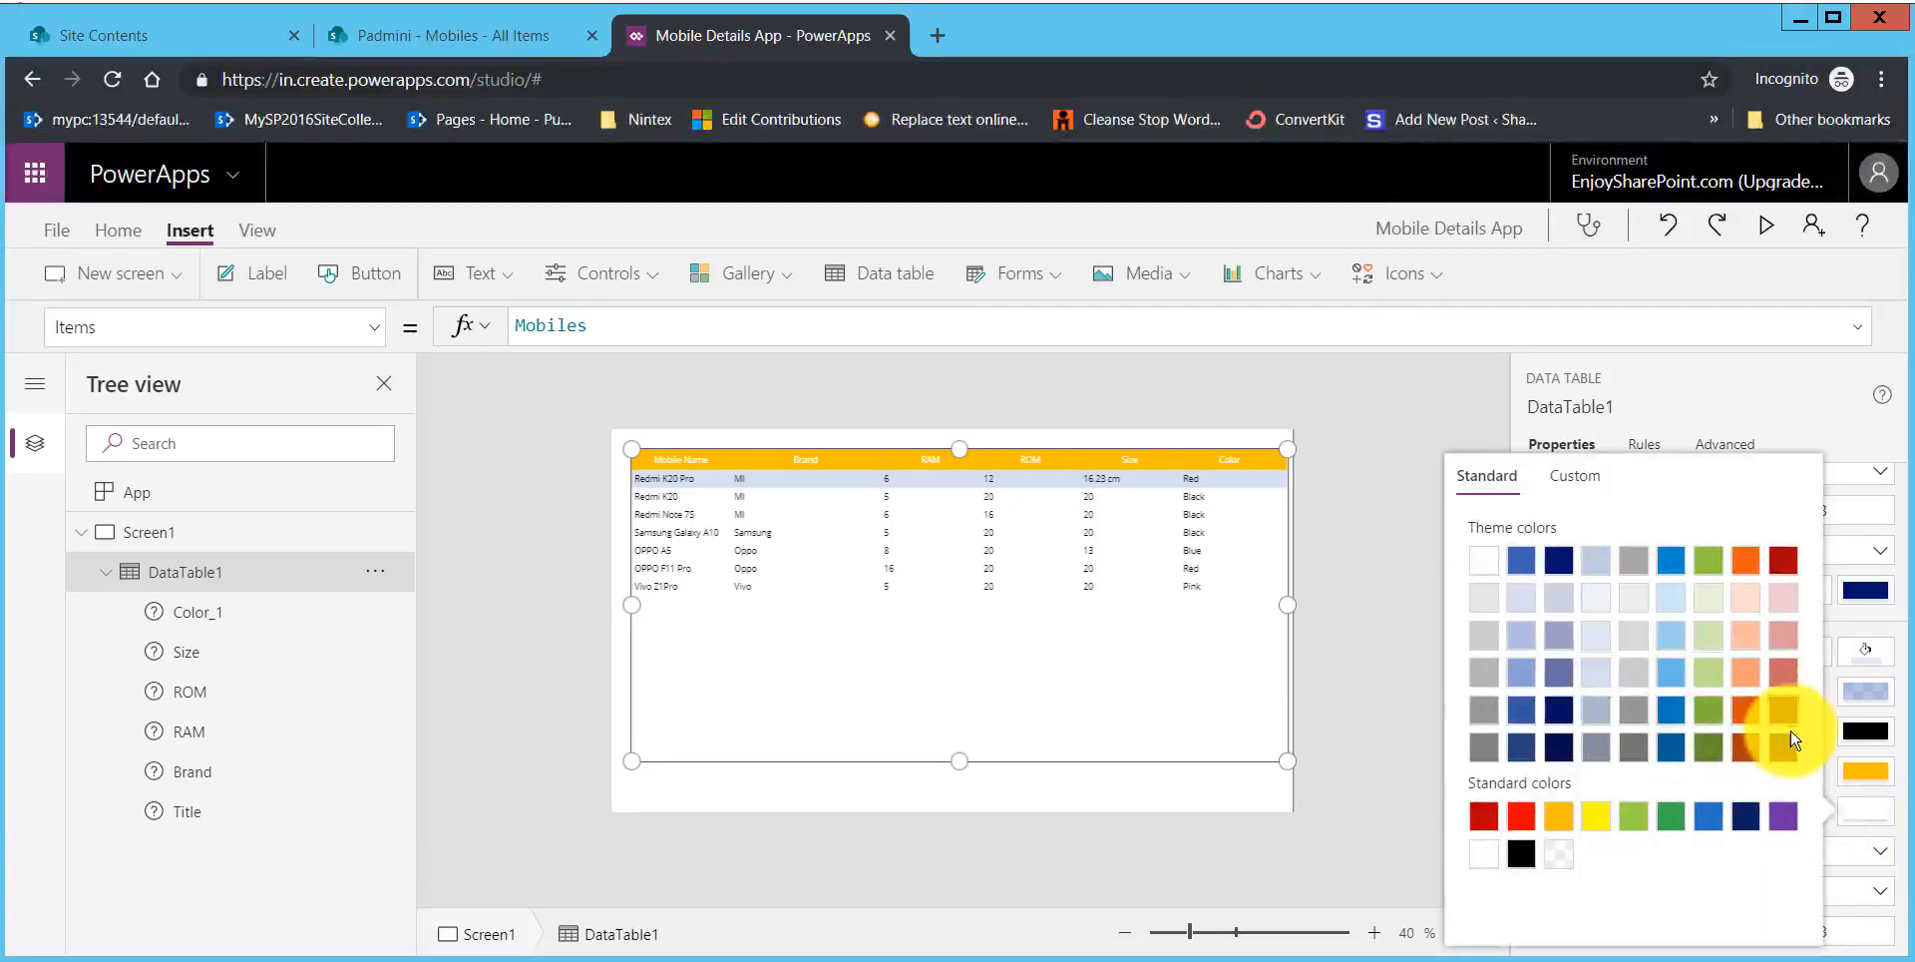
click(1784, 750)
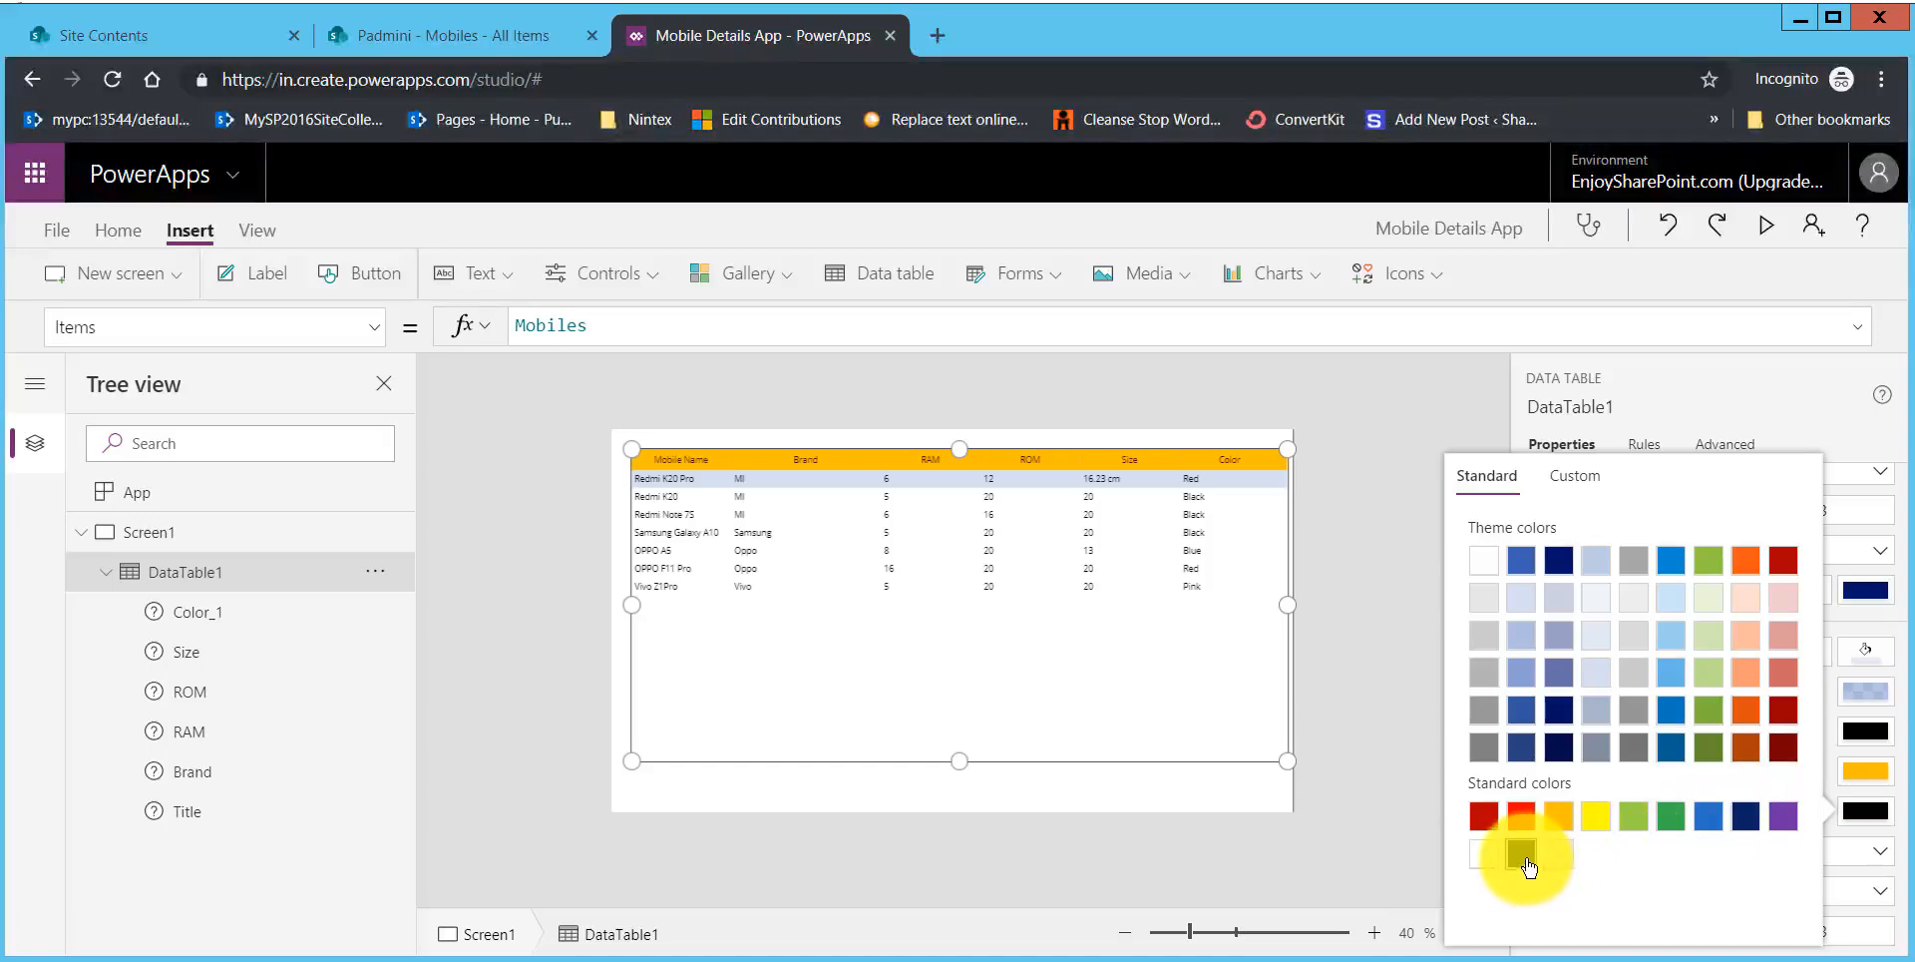
click(1872, 428)
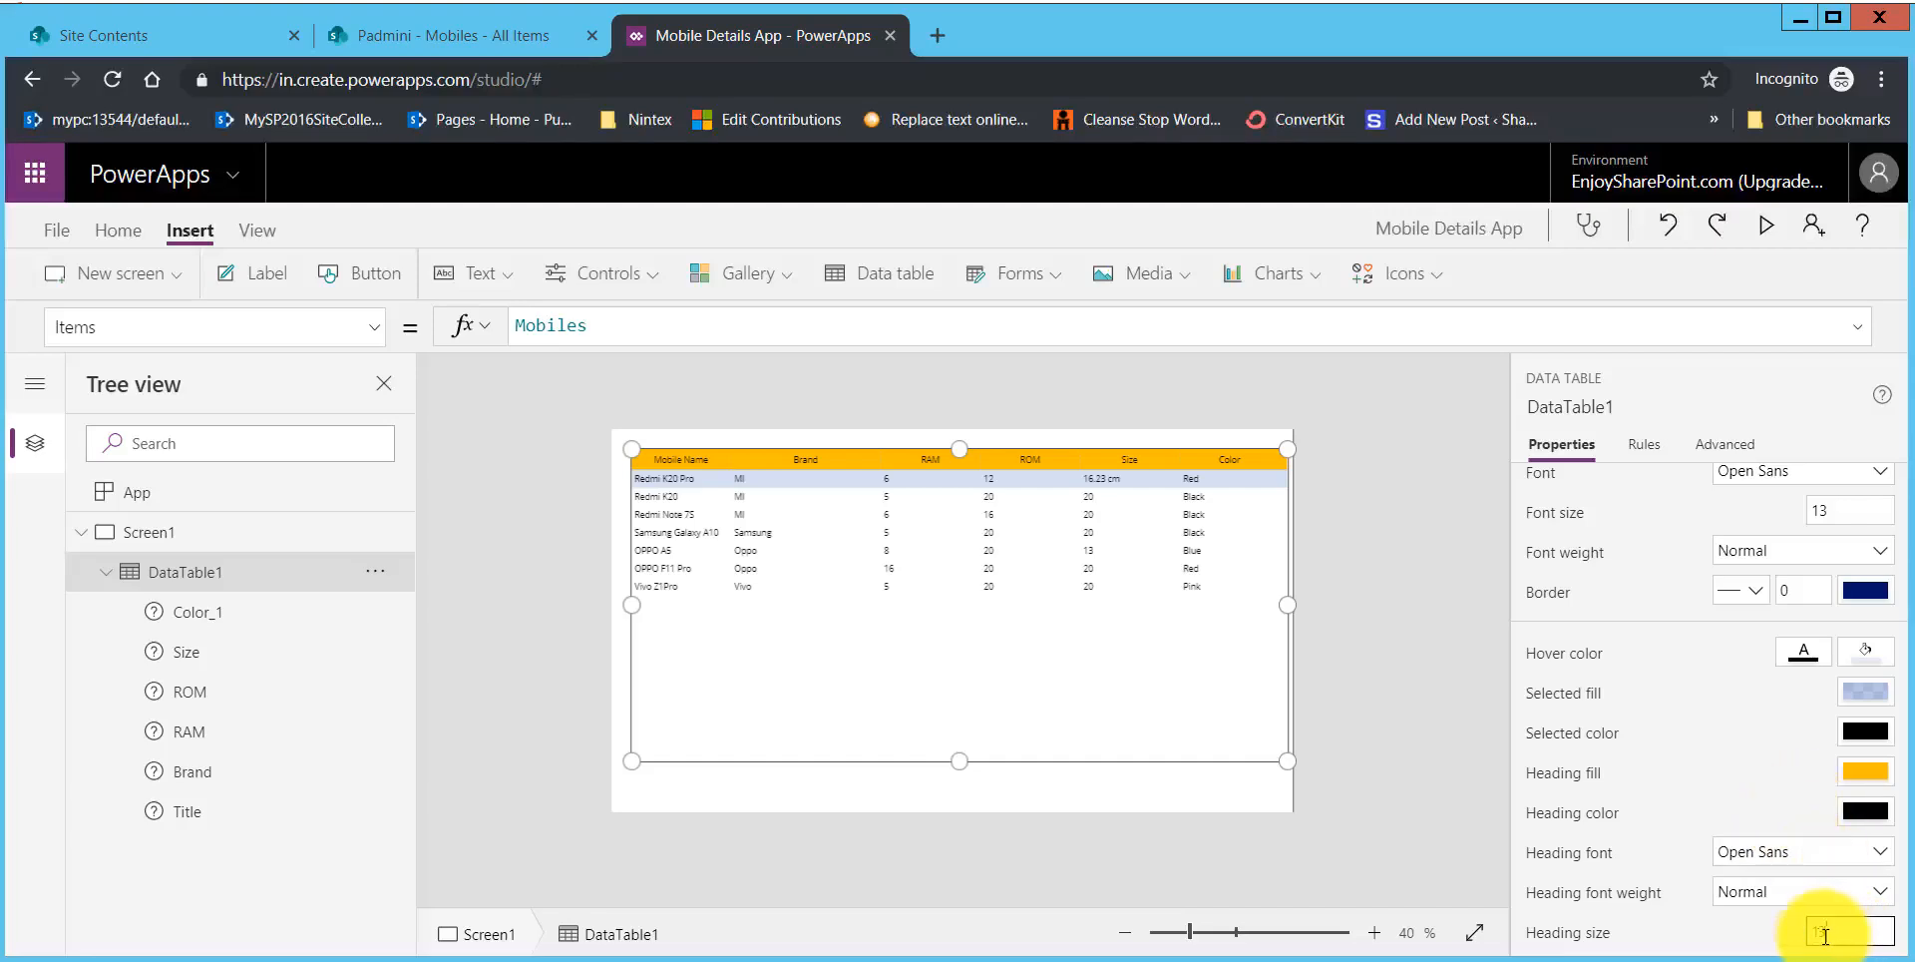
drag(1820, 935, 1872, 934)
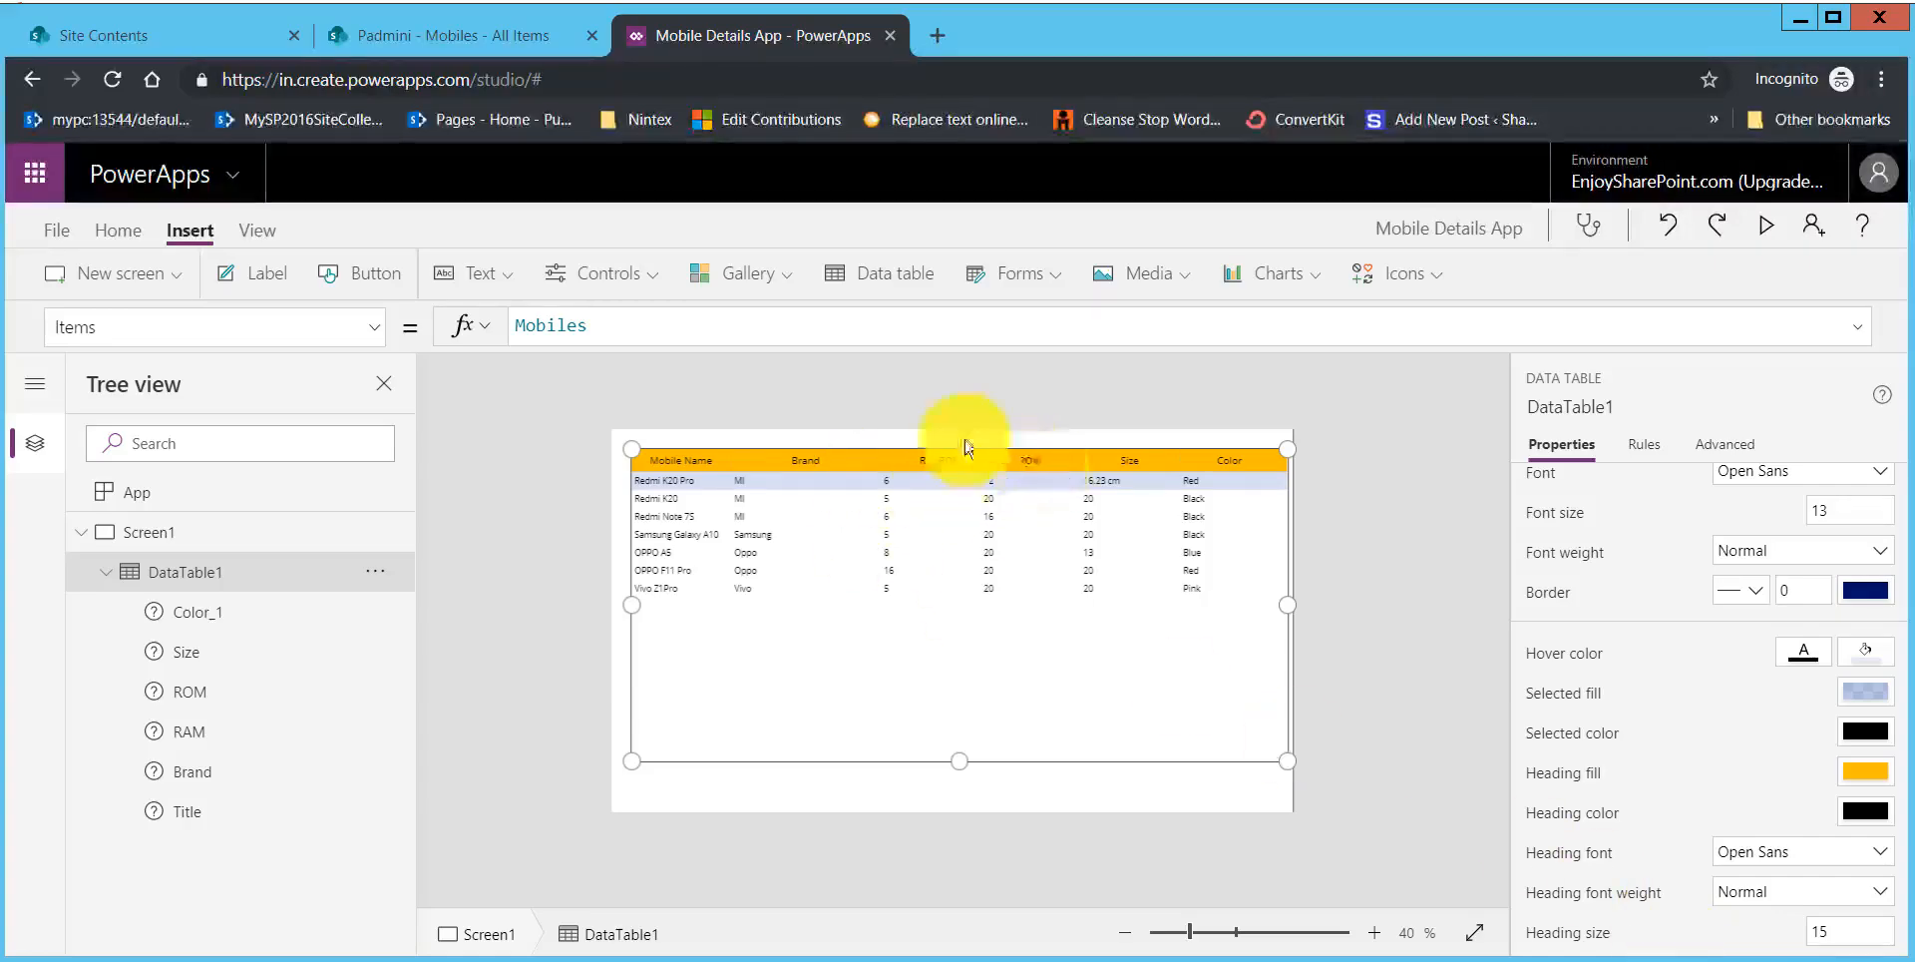
Step: Preview the app to check the restyled table heading, and return to the editor
click(1767, 227)
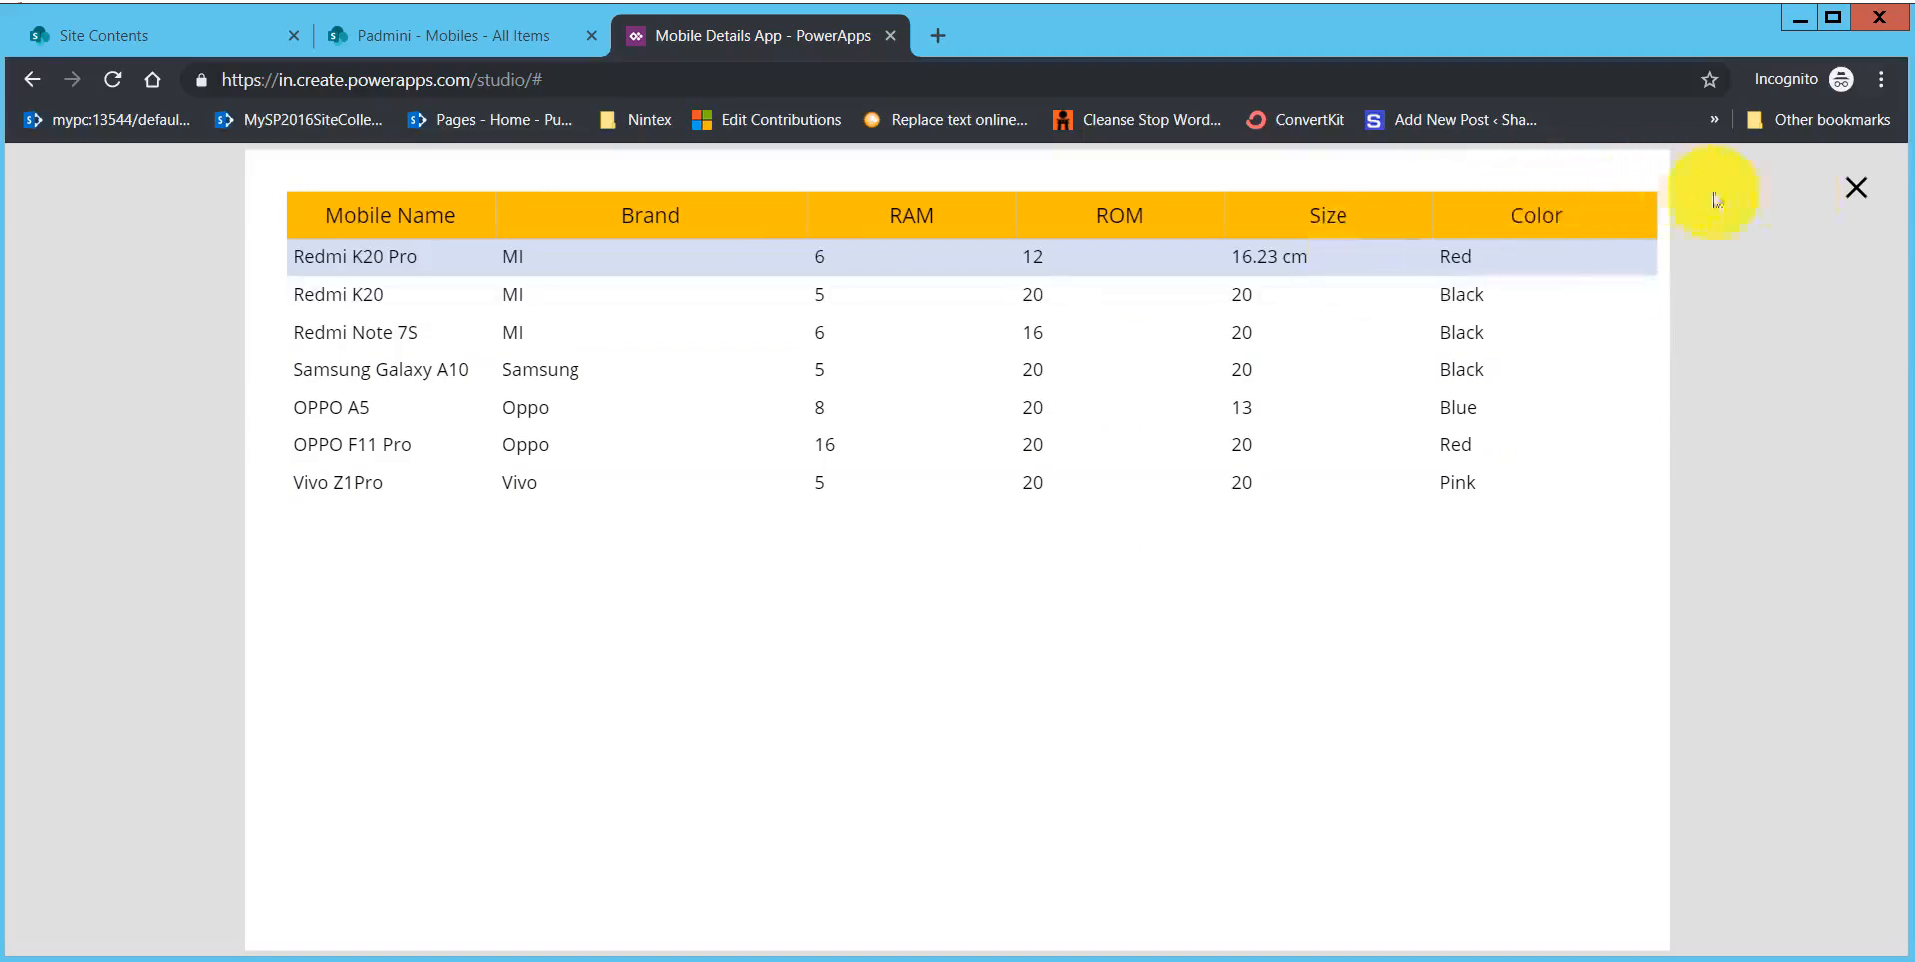
click(1823, 207)
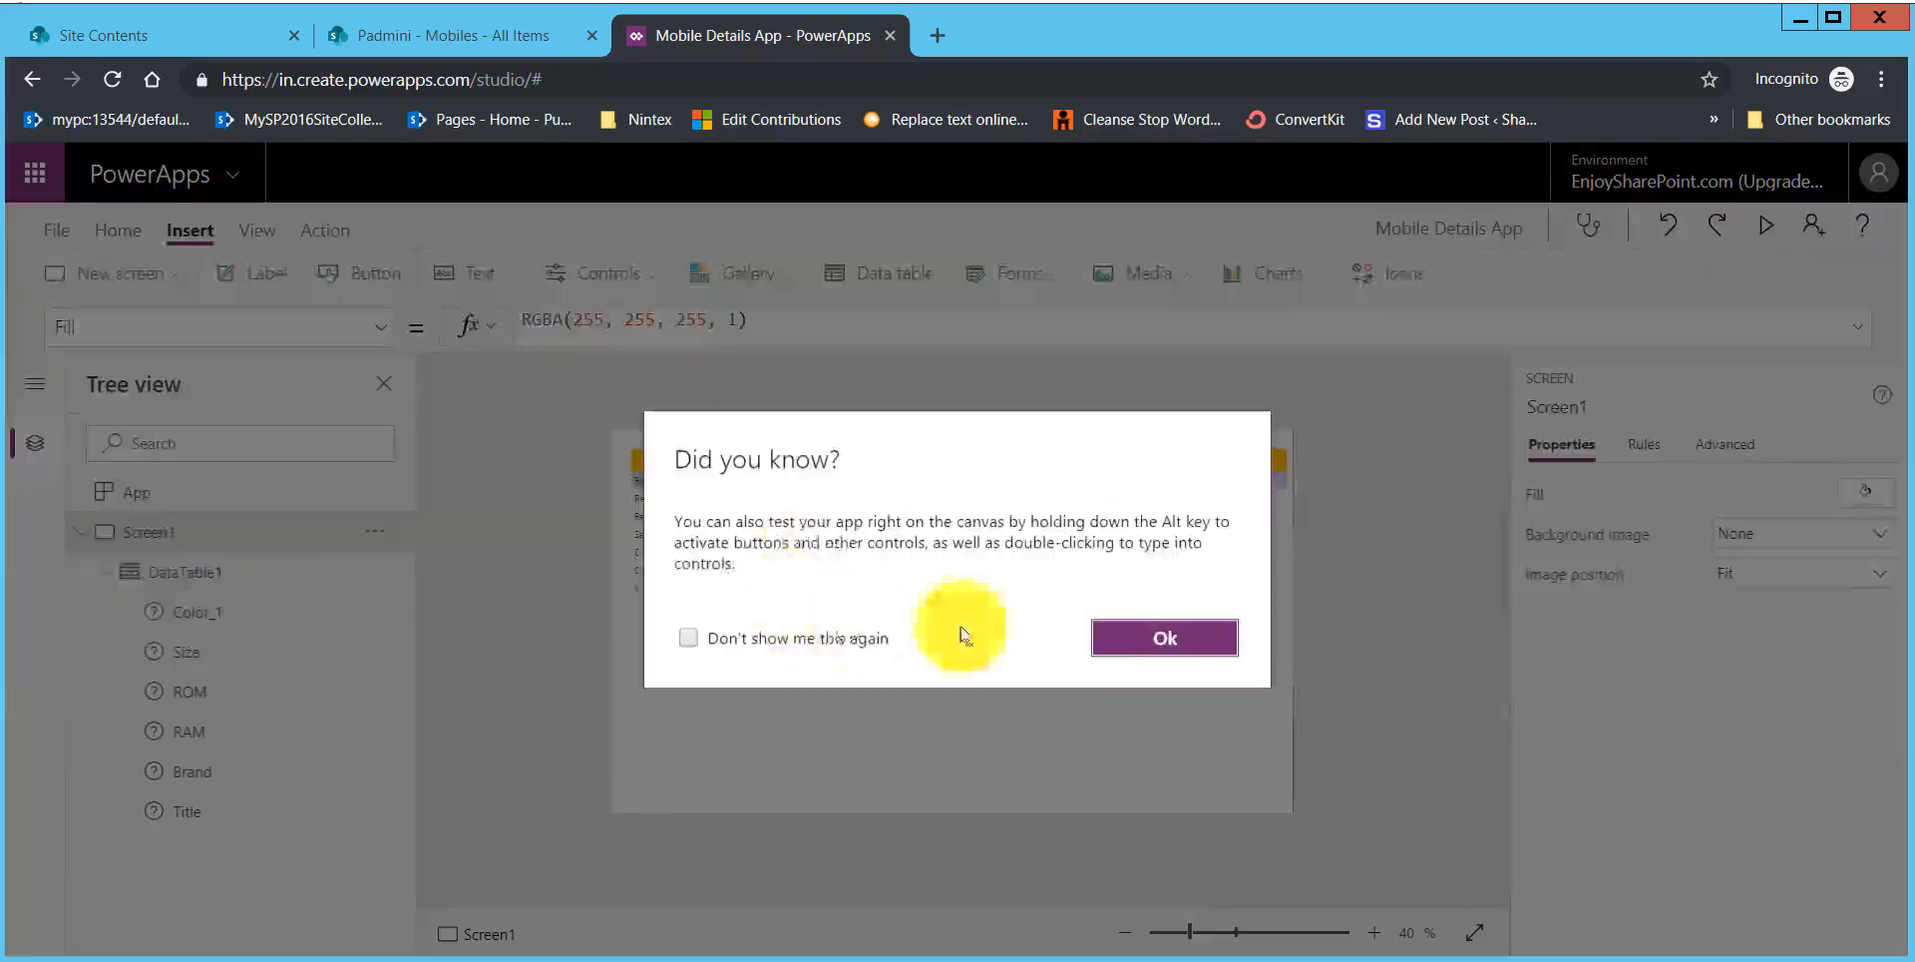
click(1148, 638)
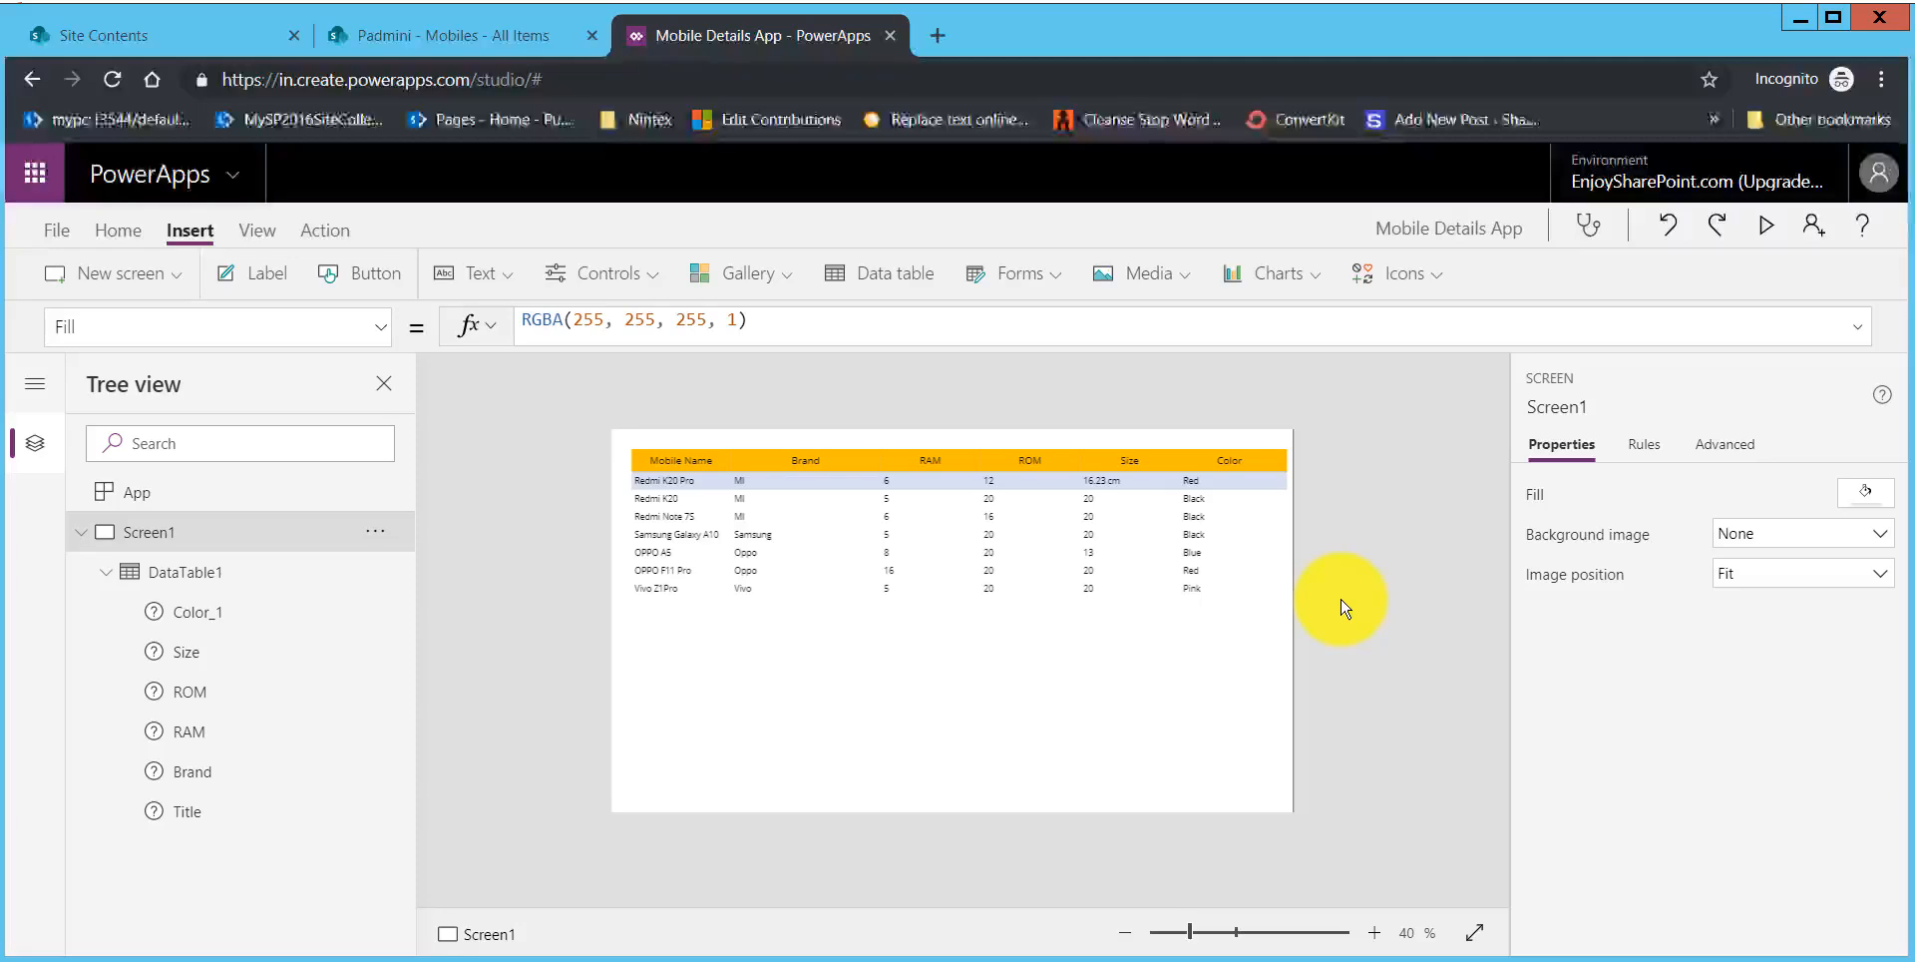
Step: In the app preview, widen the Mobile Name column to about 326, narrow Brand and slightly widen RAM, and return to the editor
click(1766, 225)
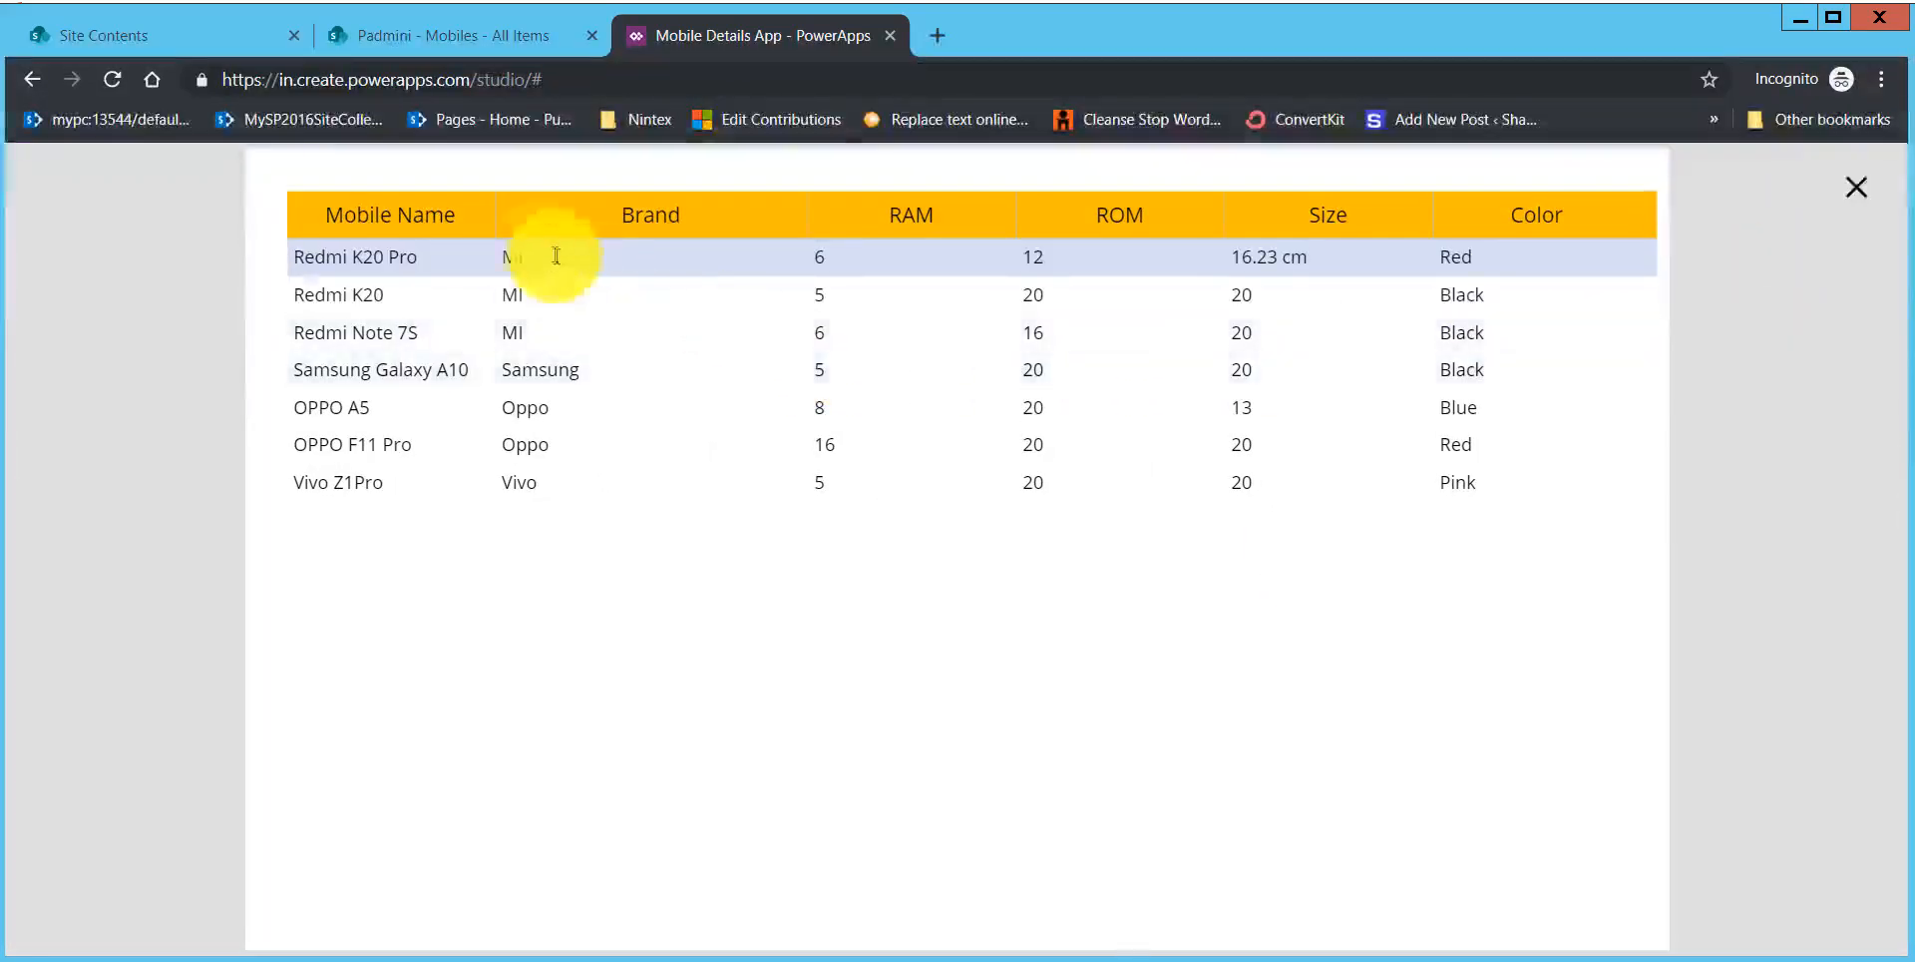
drag(495, 215, 655, 236)
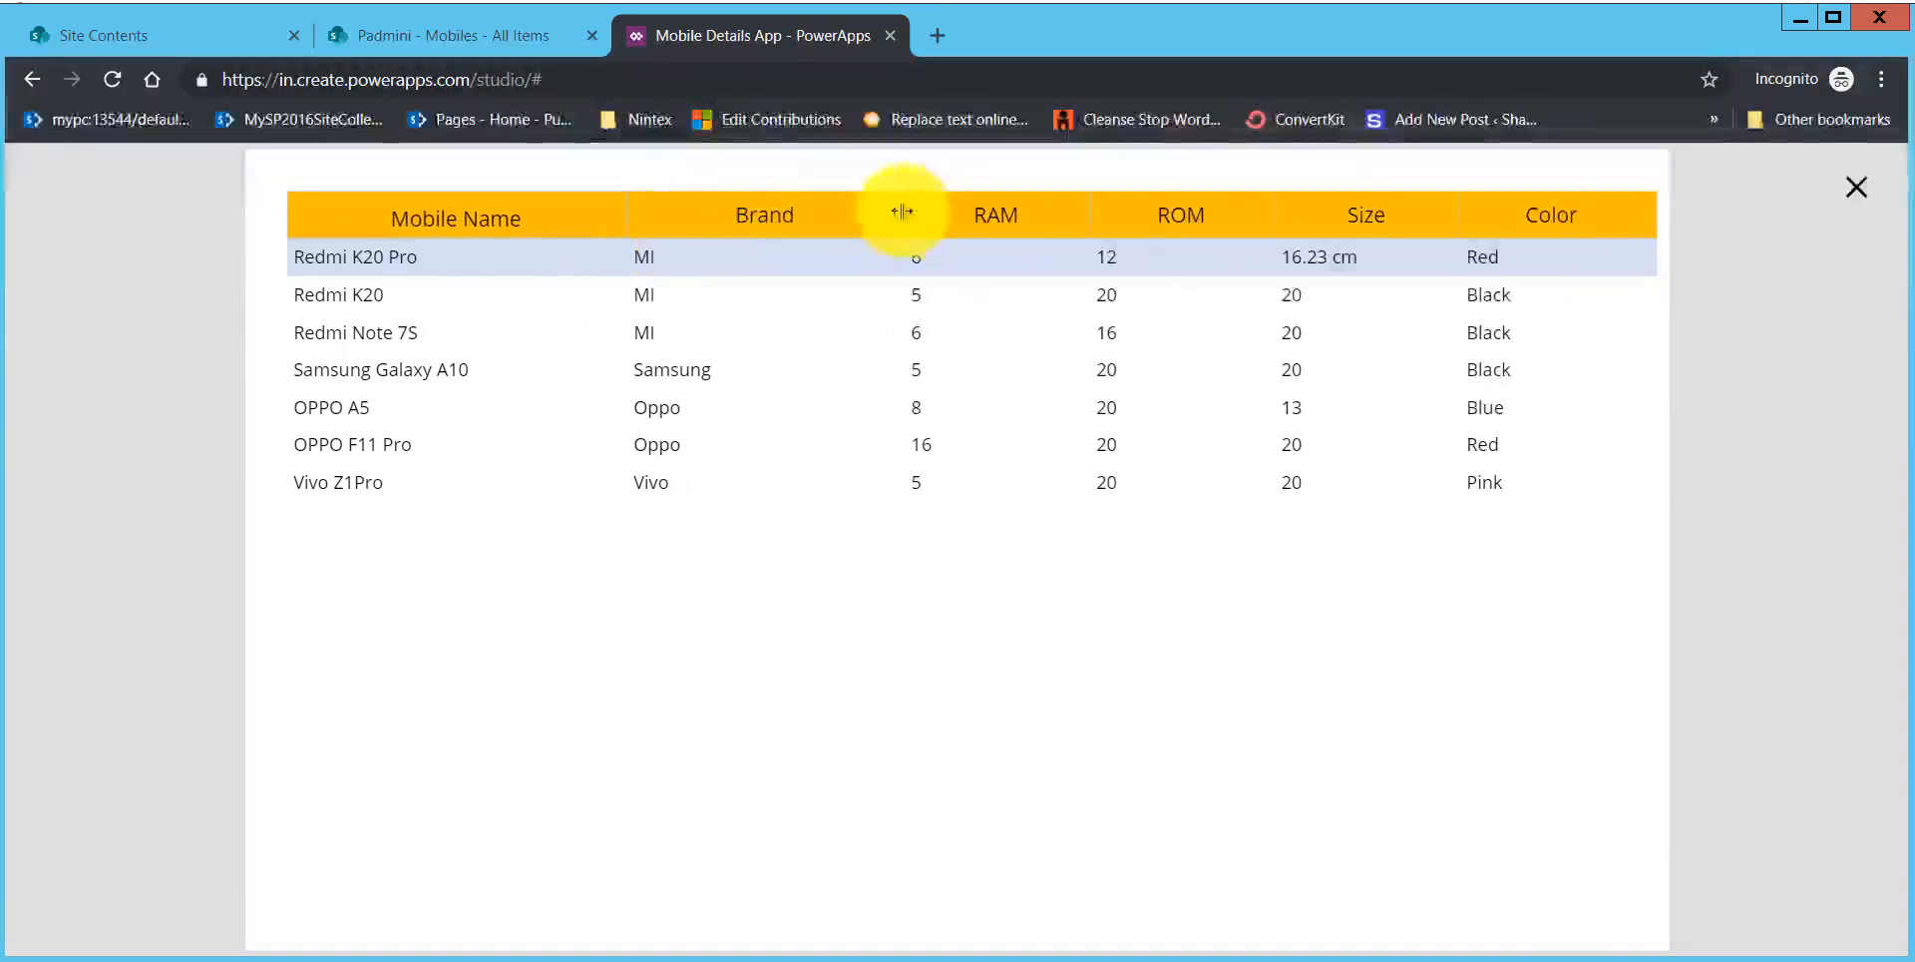
mouse_move(902, 212)
mouse_down()
mouse_move(975, 214)
mouse_move(795, 223)
mouse_move(1086, 205)
mouse_move(911, 223)
mouse_up()
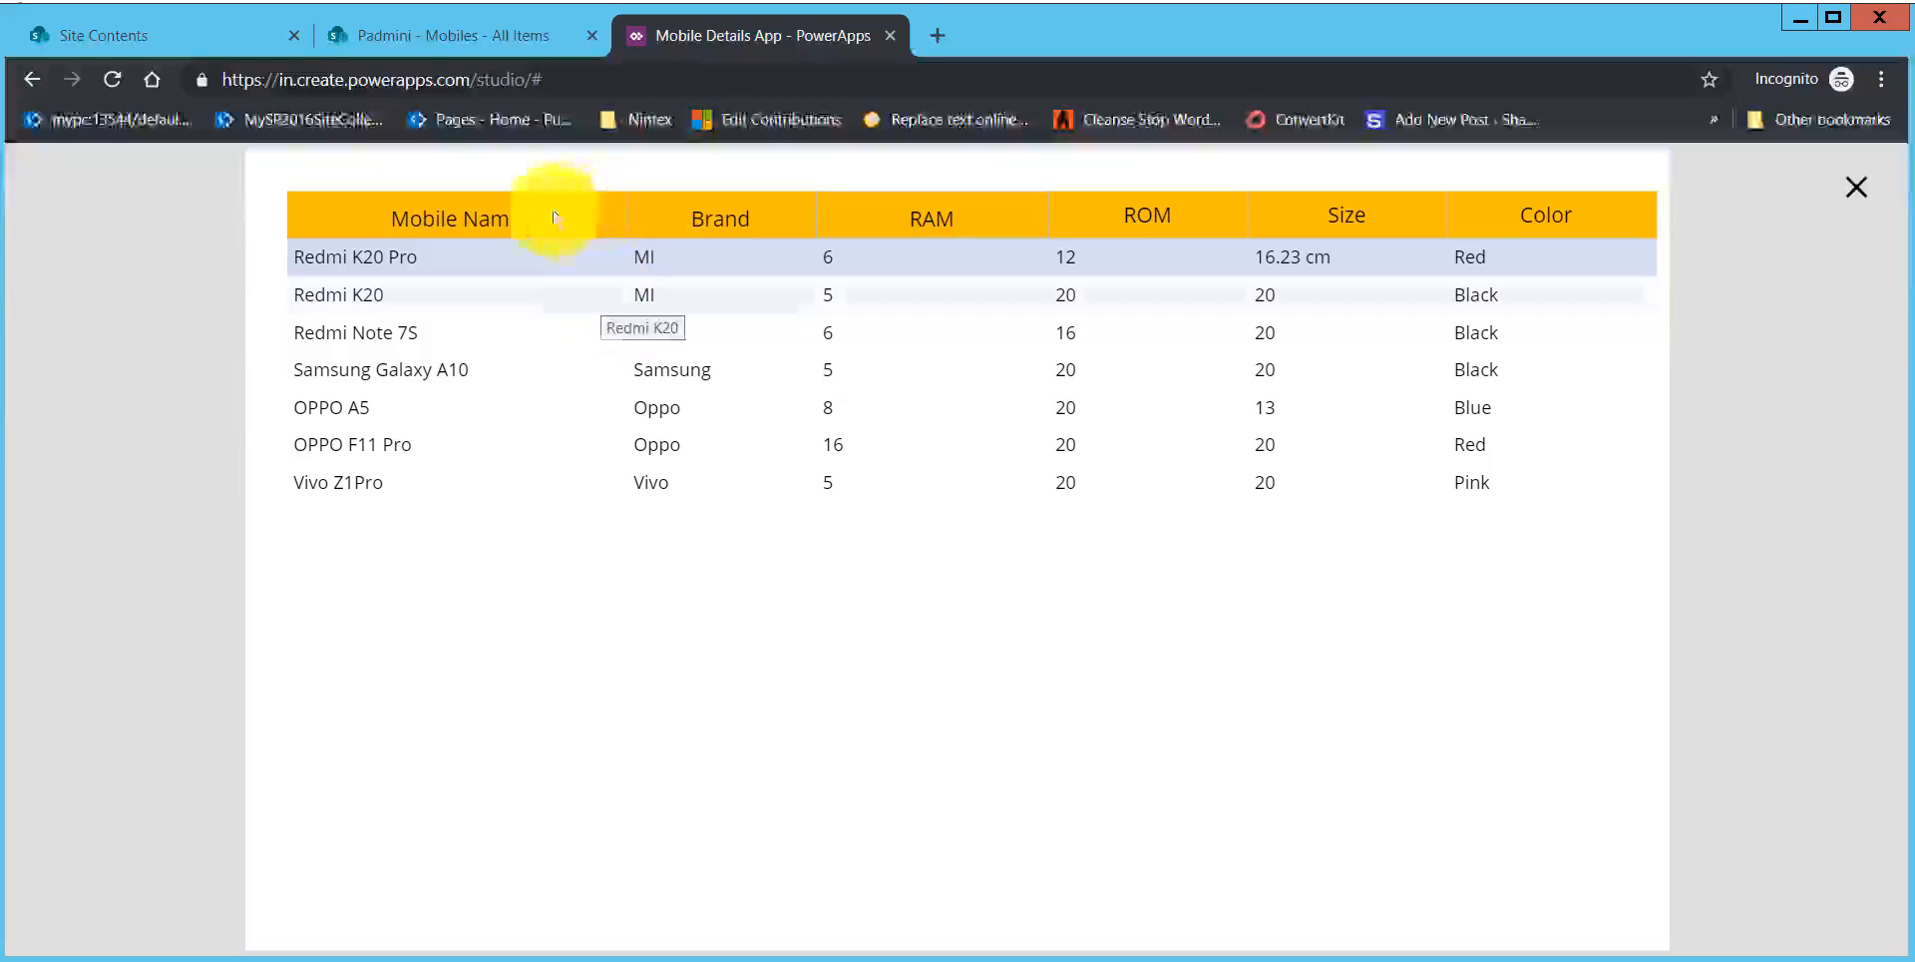
click(1862, 195)
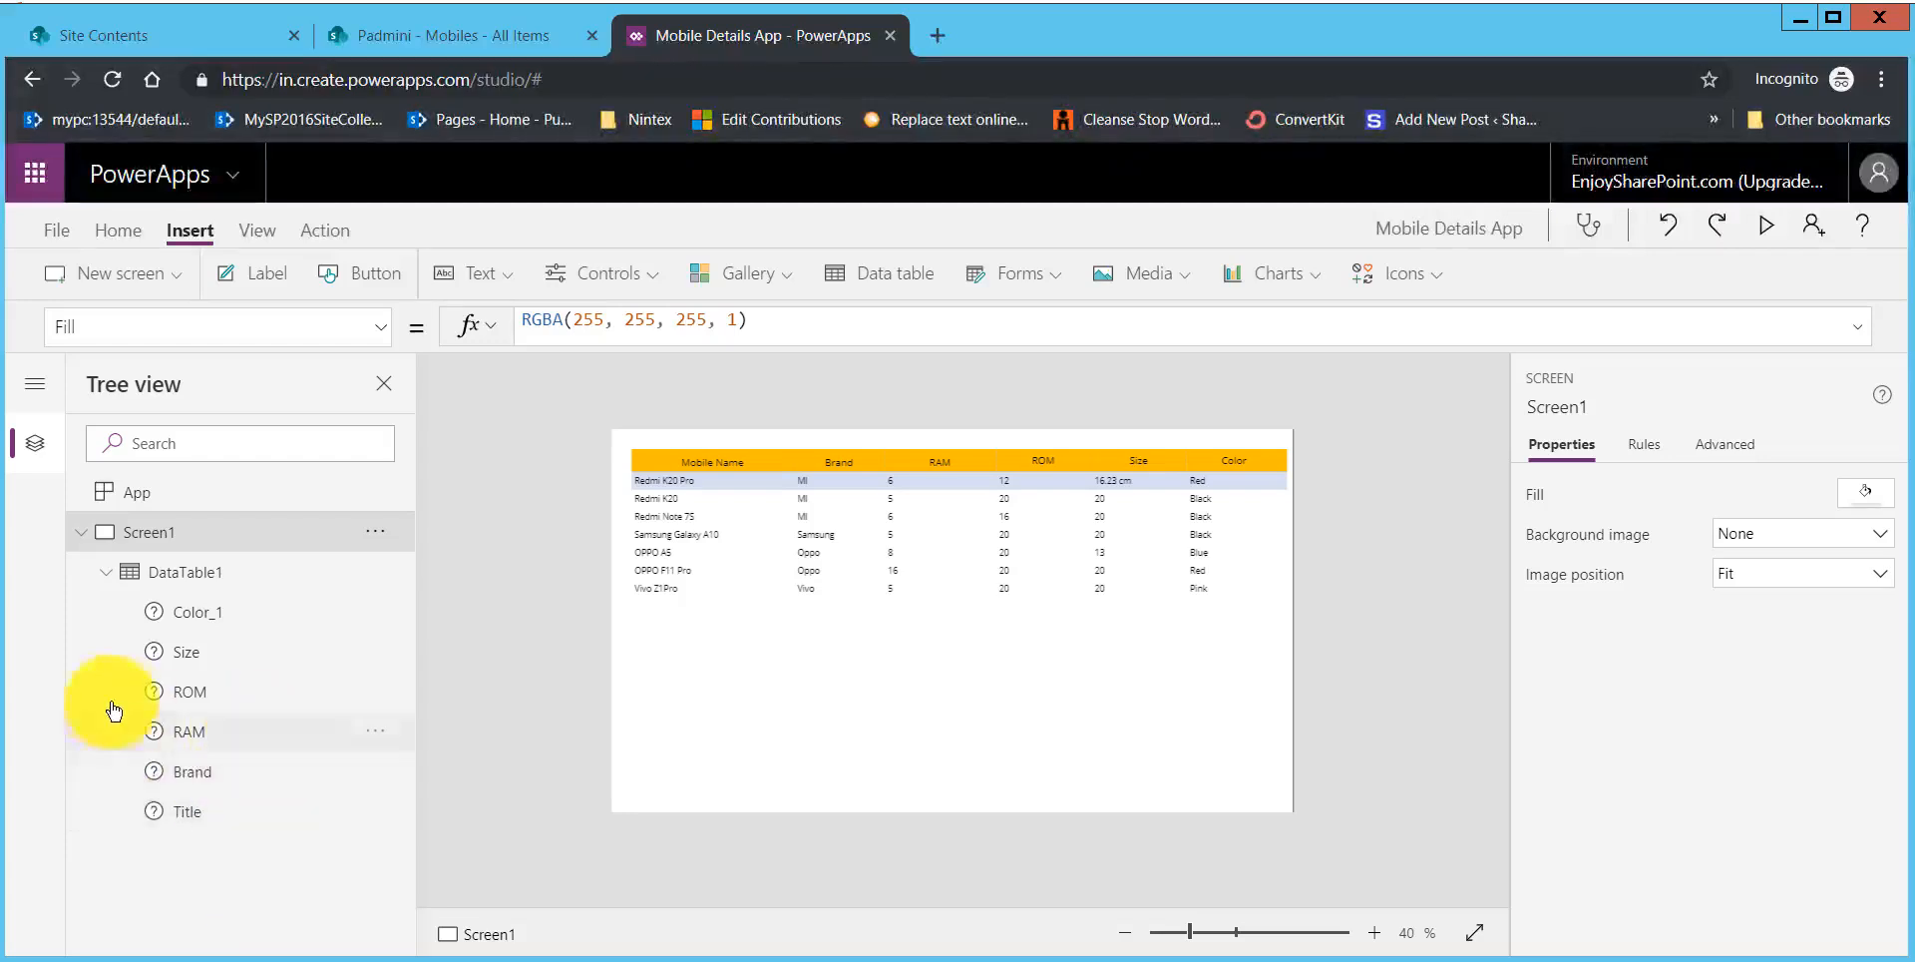
Step: Add a new blank screen to the app and insert a display form on it
click(182, 279)
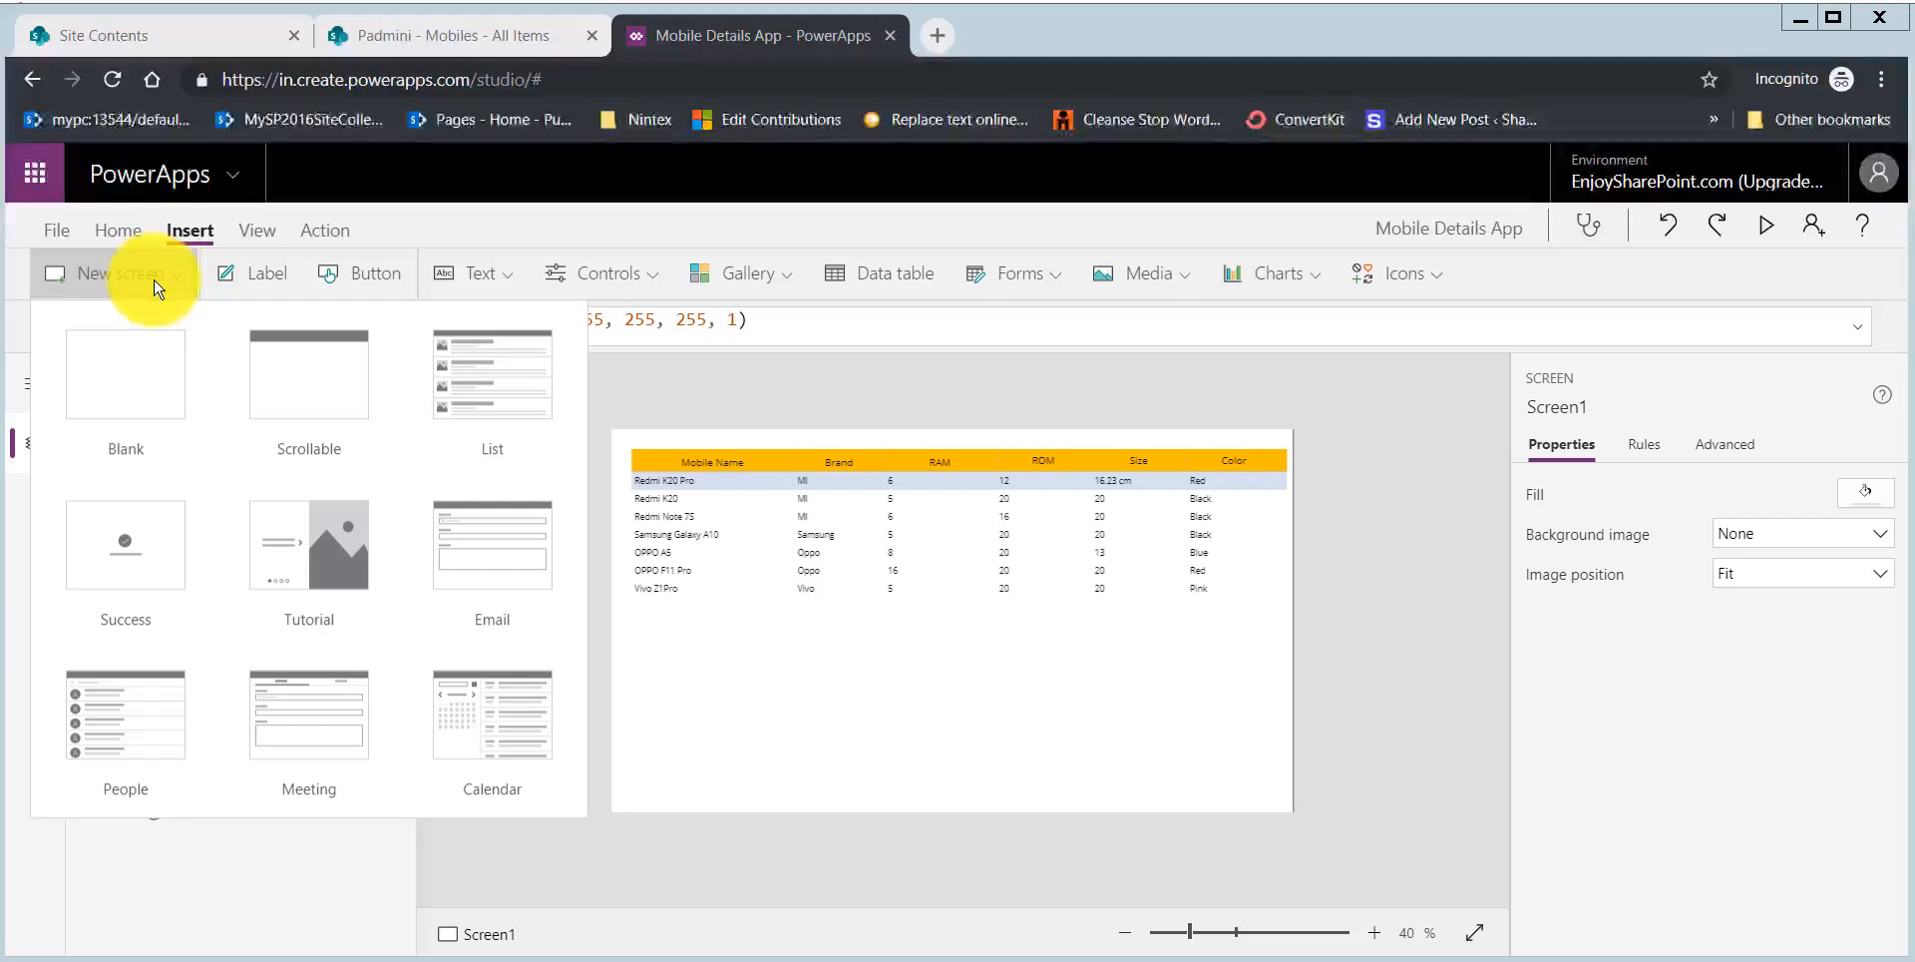
click(110, 384)
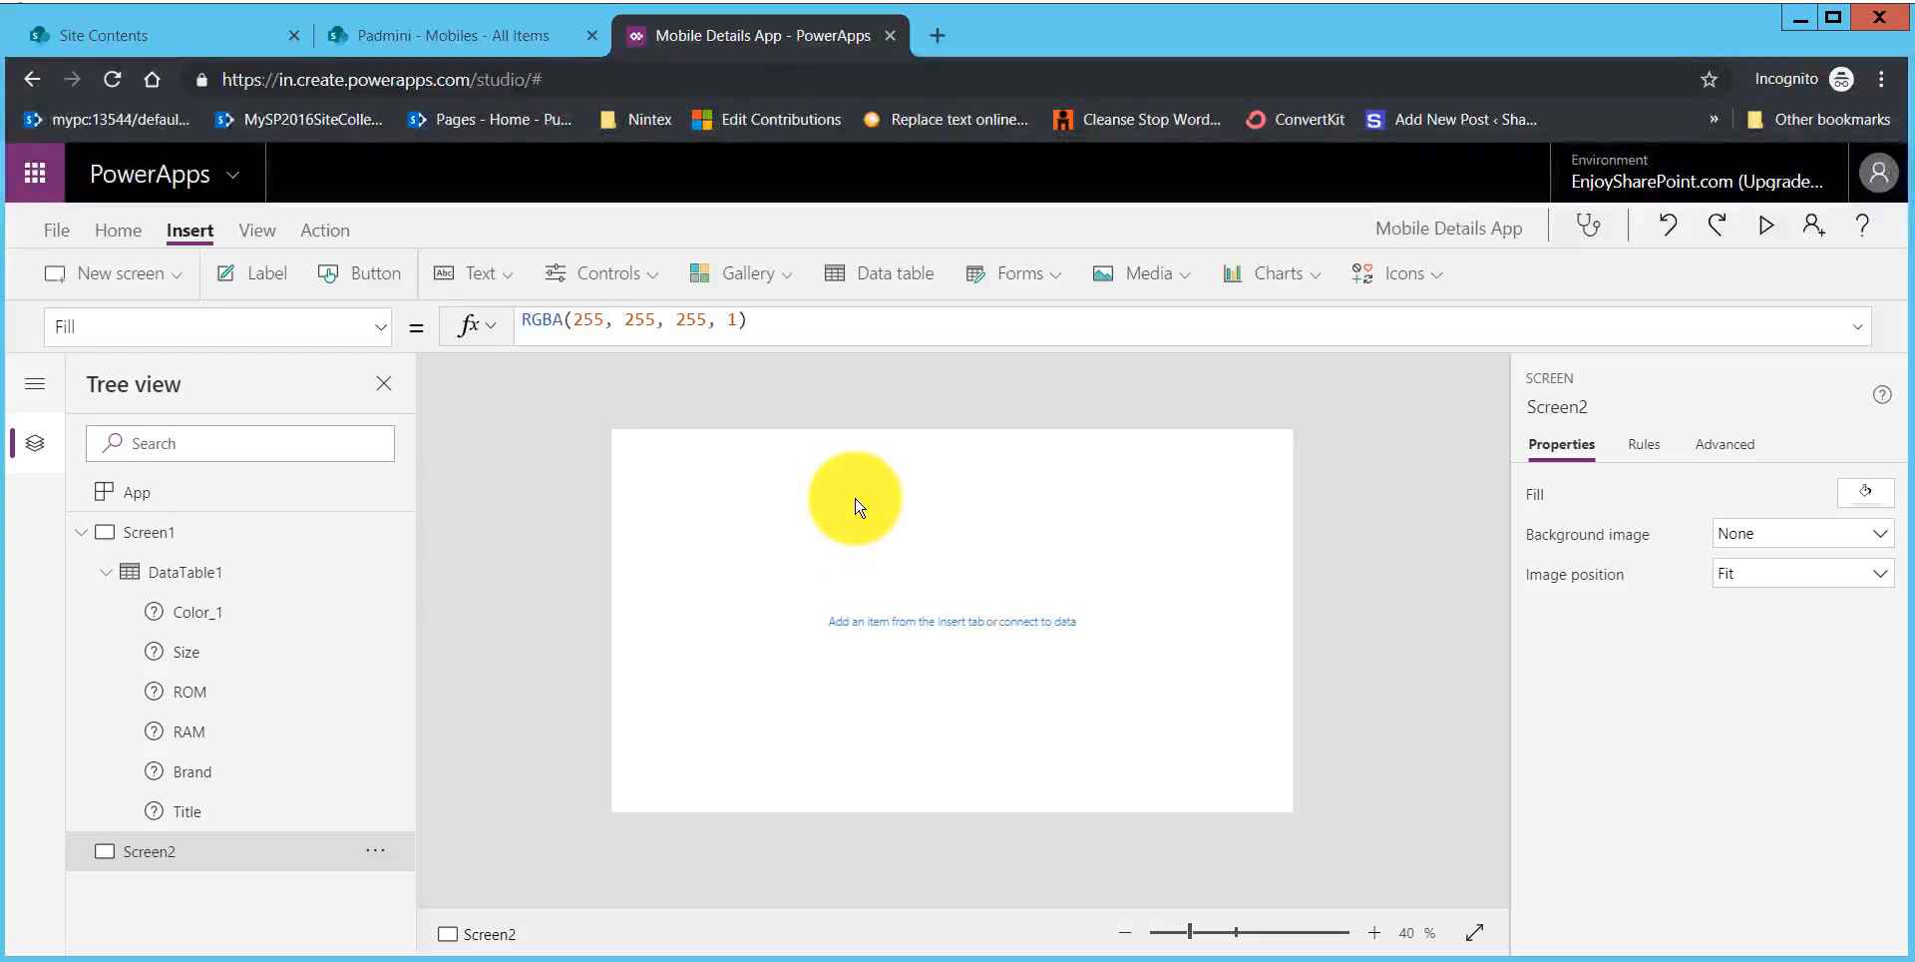
click(1069, 277)
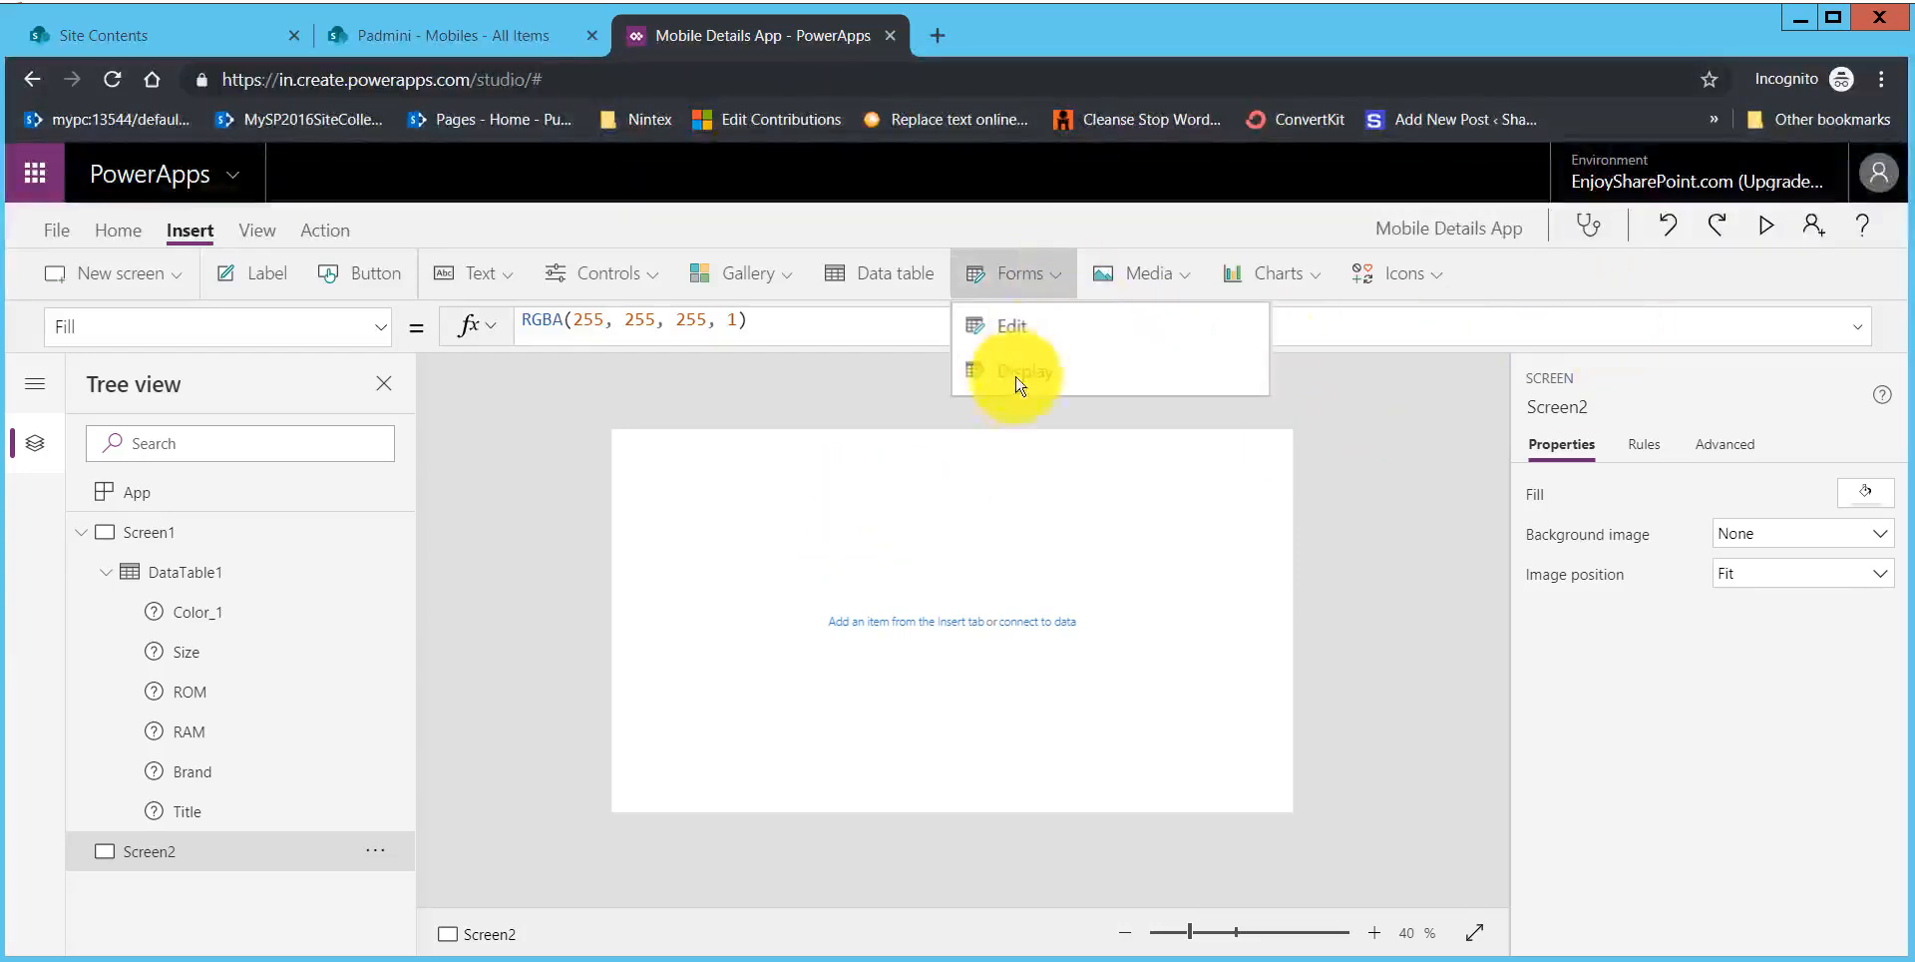
click(1087, 387)
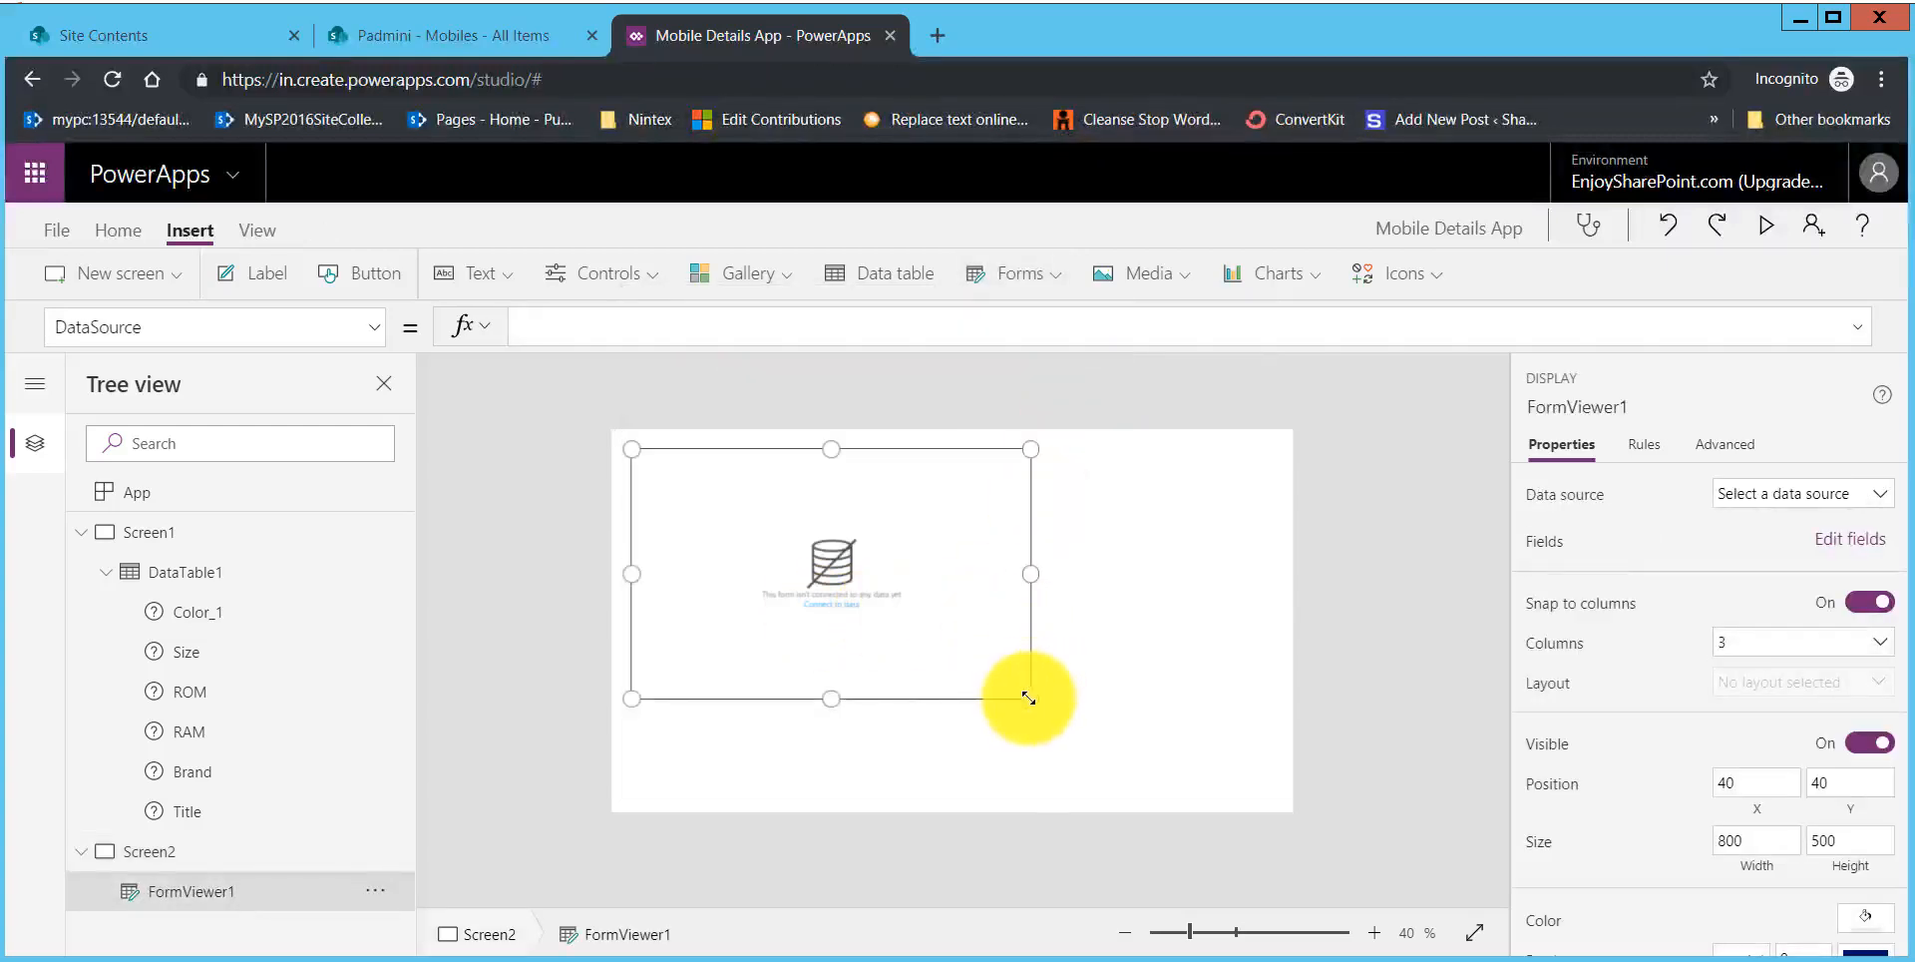
Step: Enlarge the display form to about 1342 wide by 520 high and connect it to the Mobiles data source
drag(1029, 698, 1284, 708)
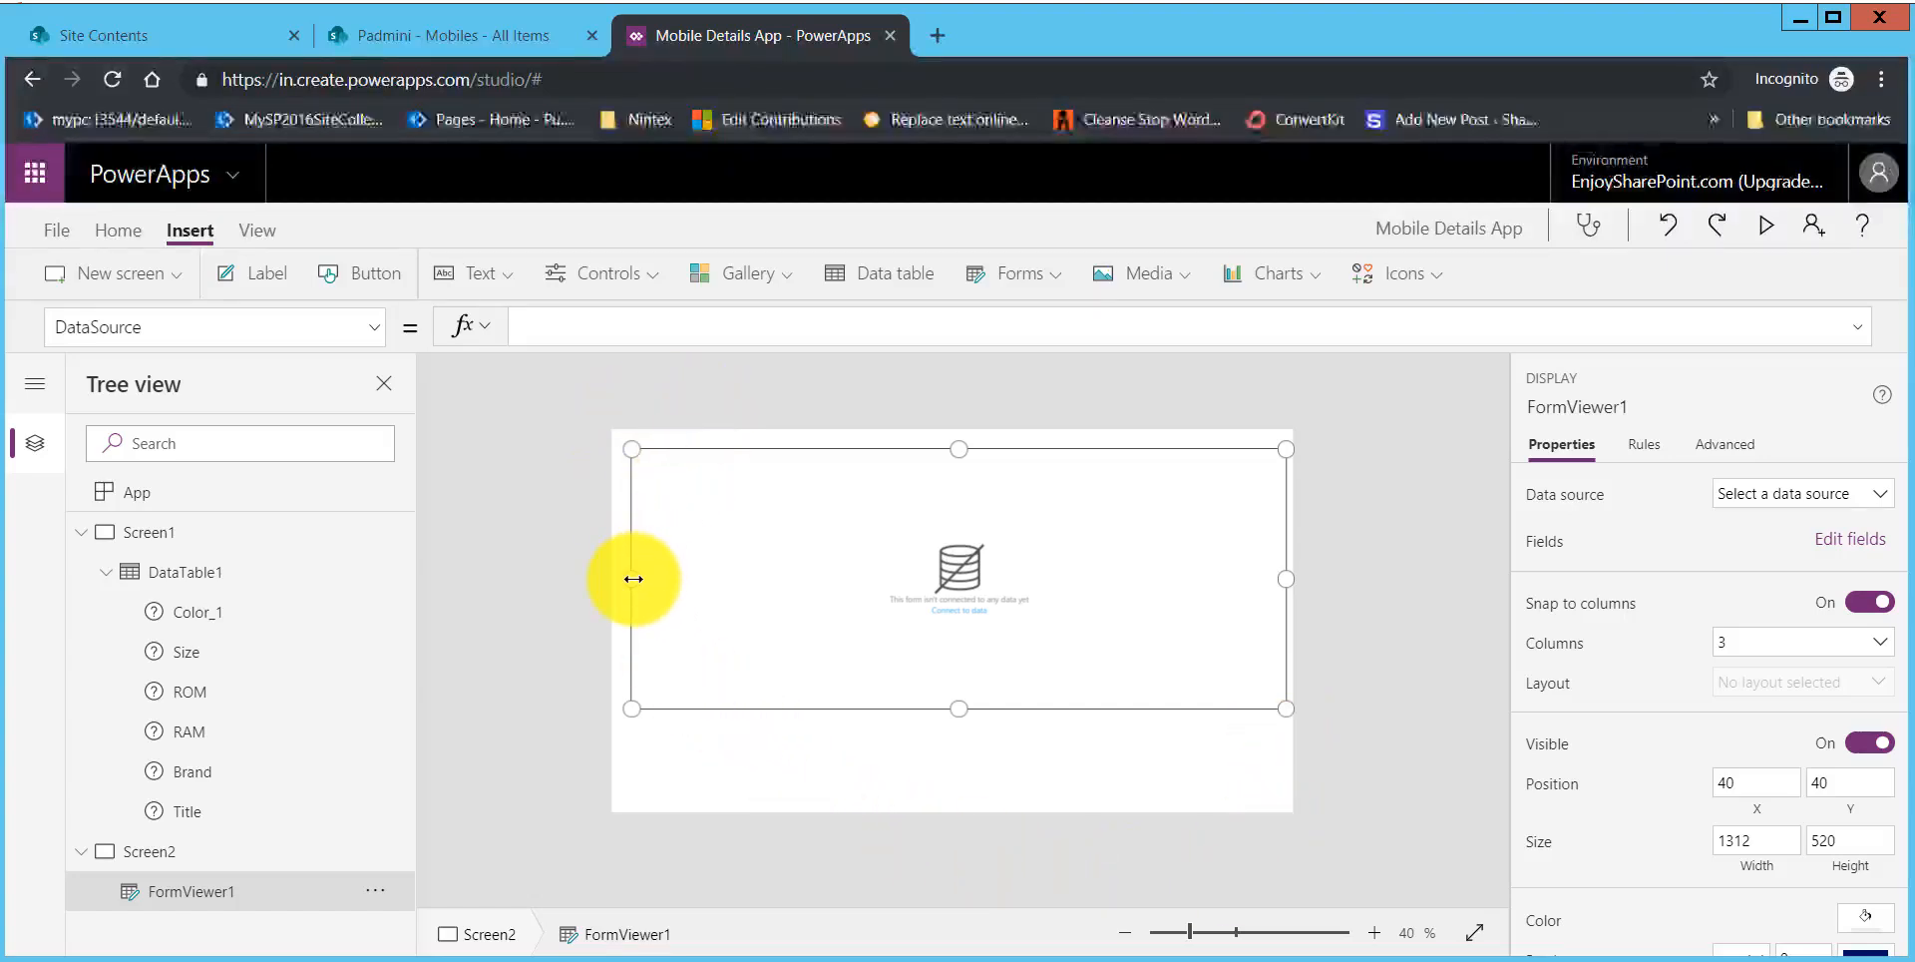
drag(634, 579, 618, 573)
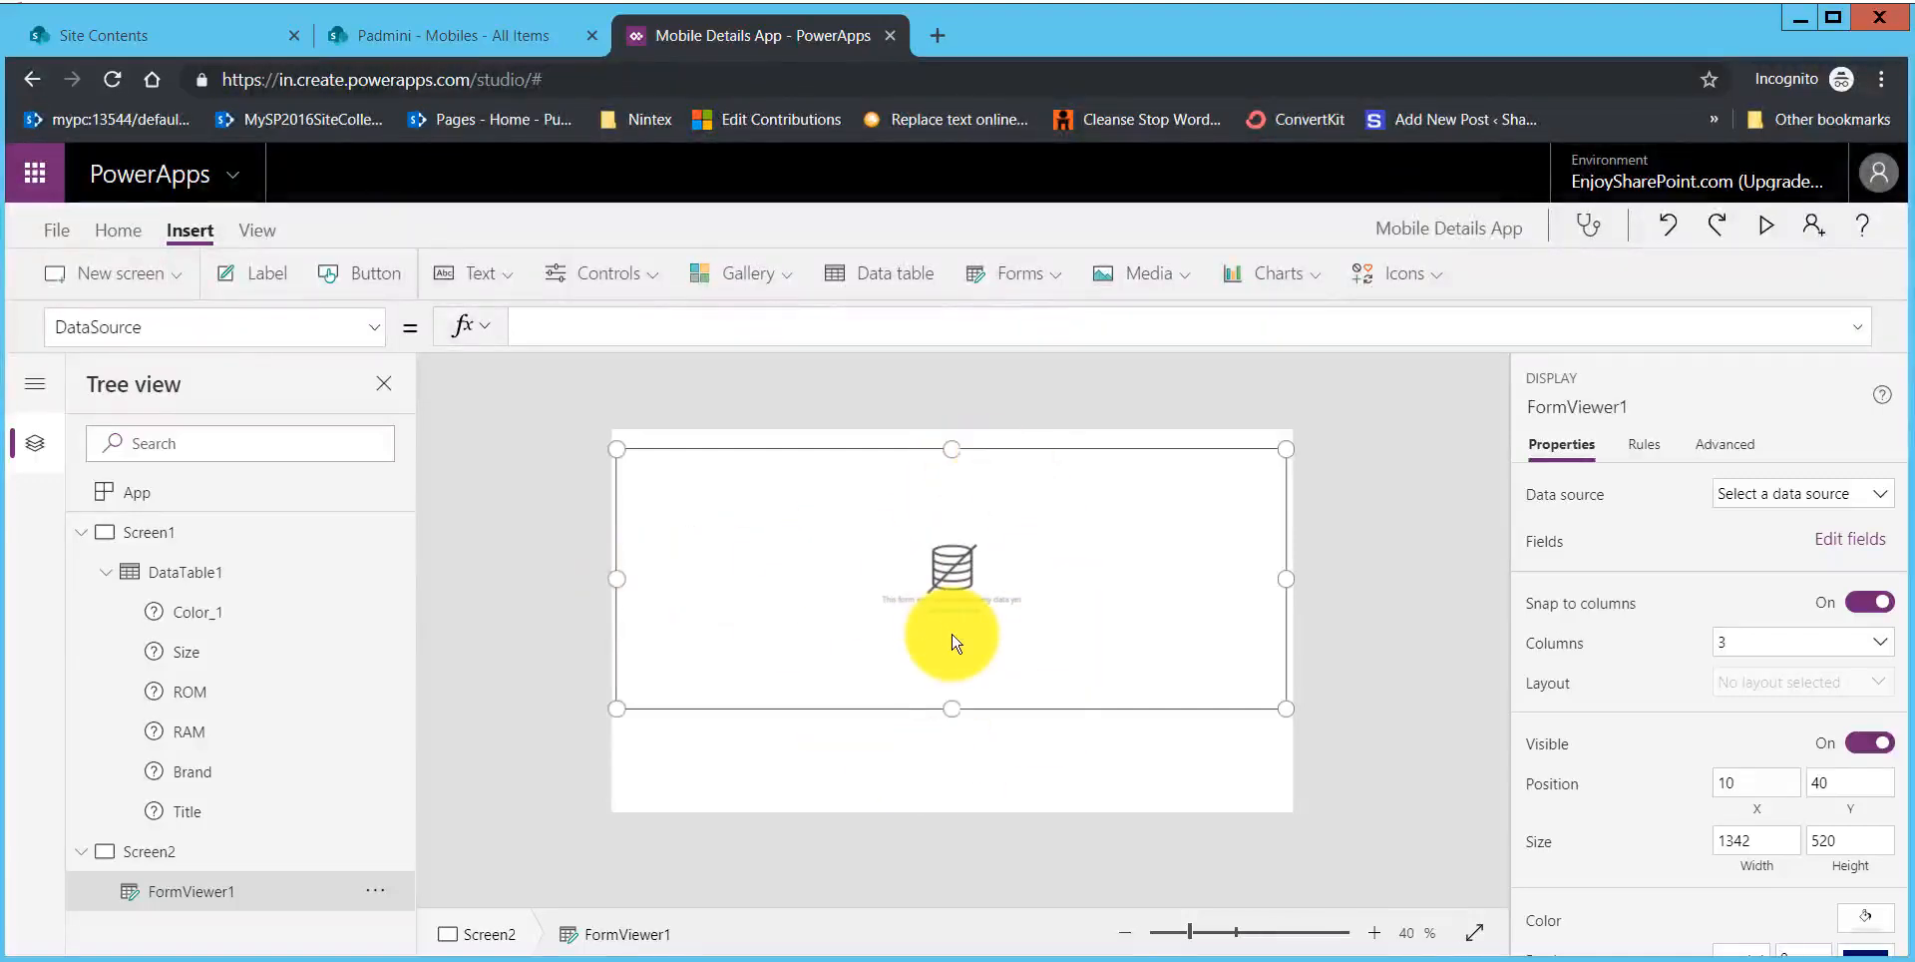
click(1769, 496)
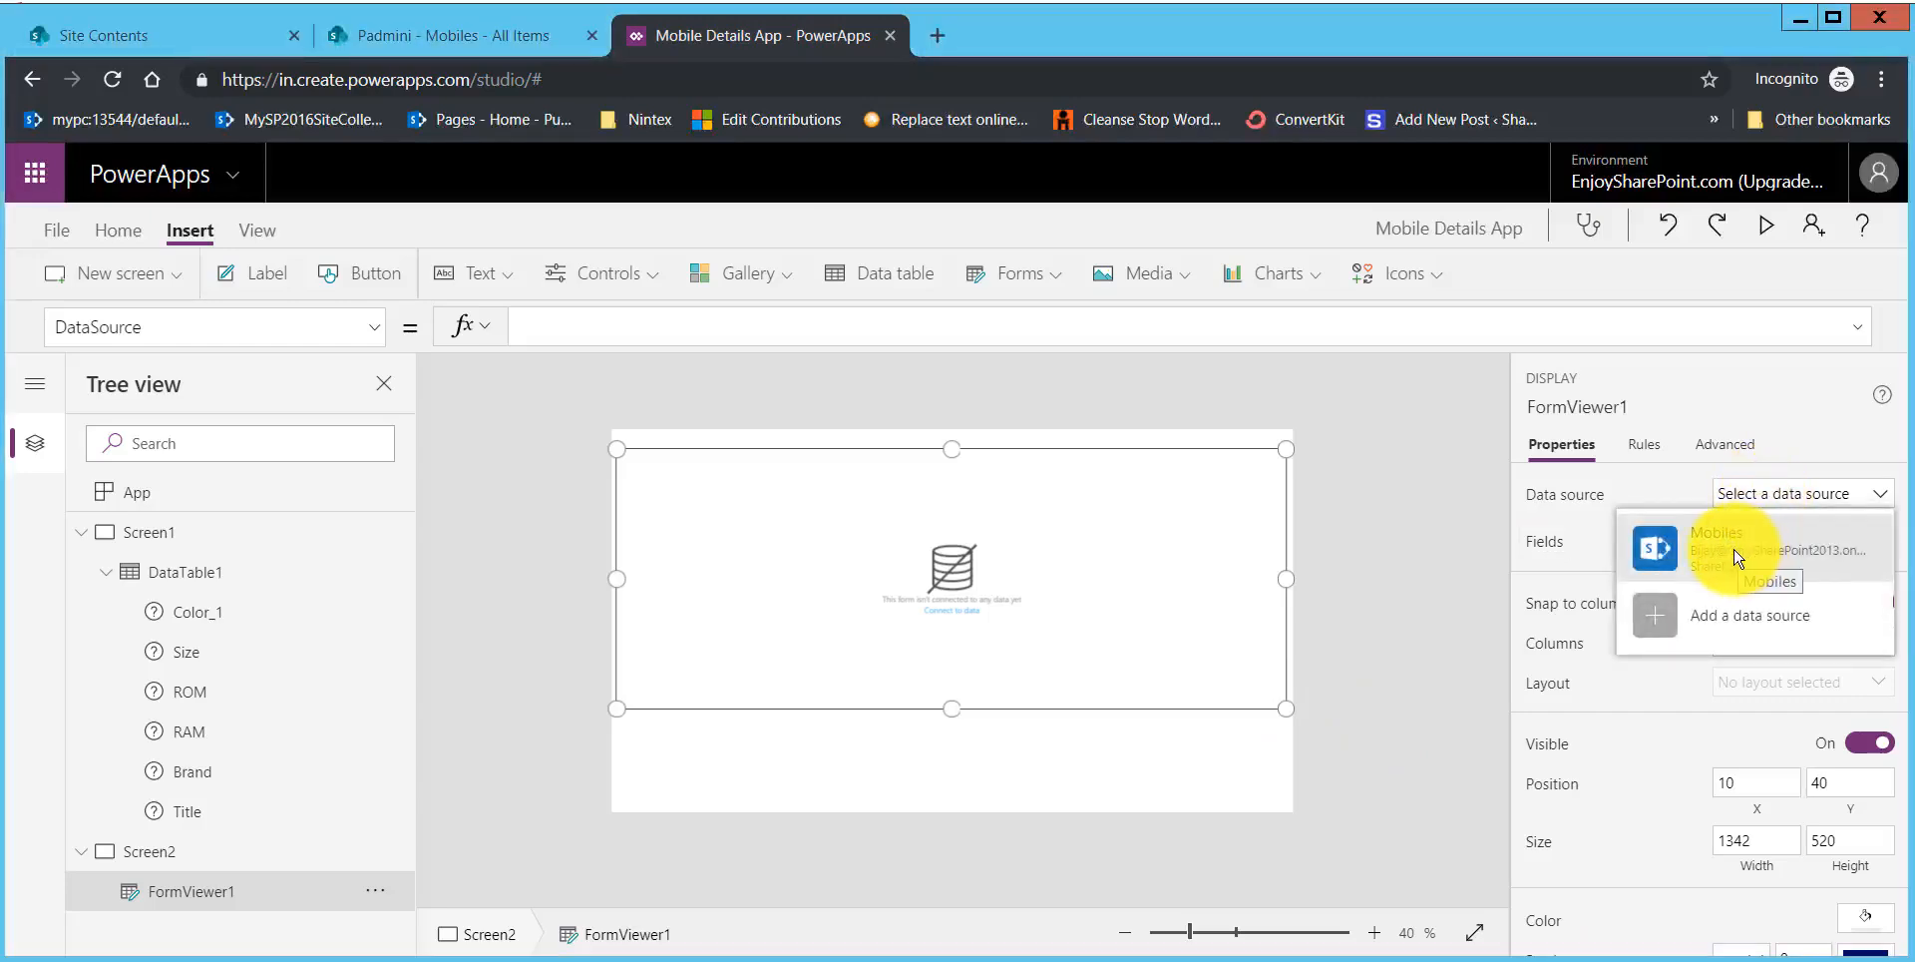
click(1736, 554)
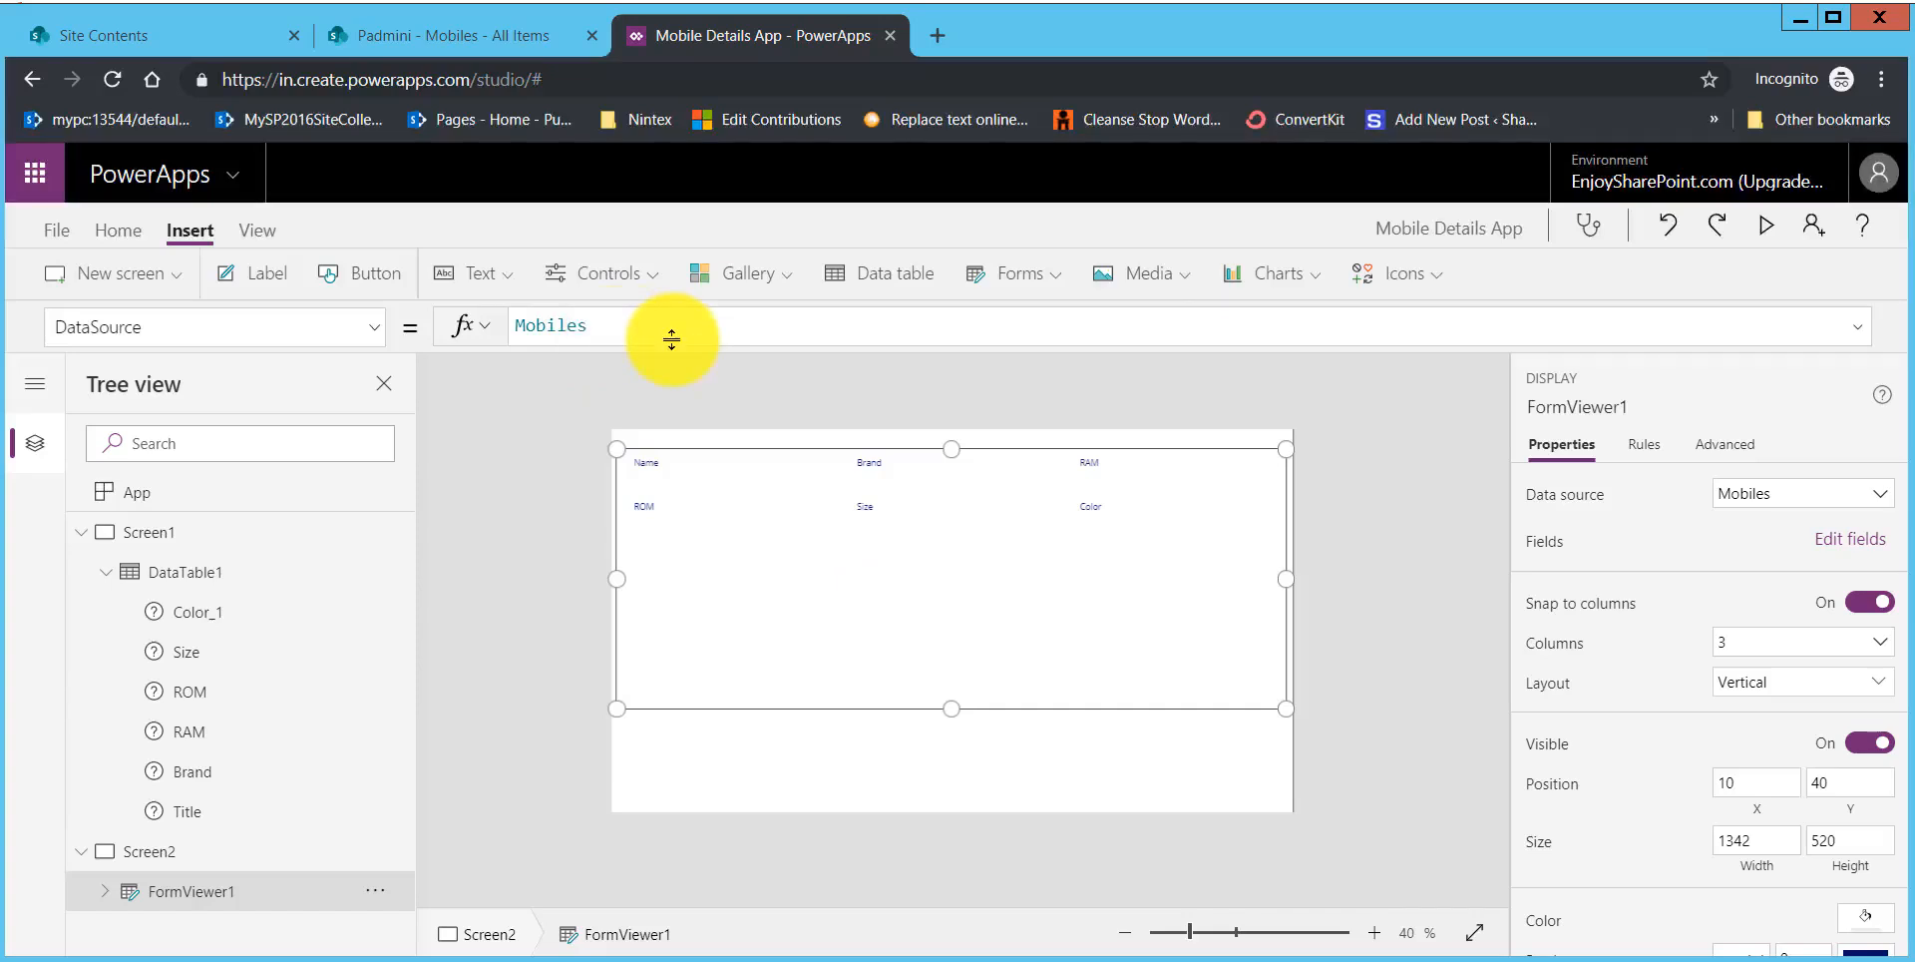
Step: Make the data table's Mobile Name column a hyperlink, and preview the app to check the links
click(189, 588)
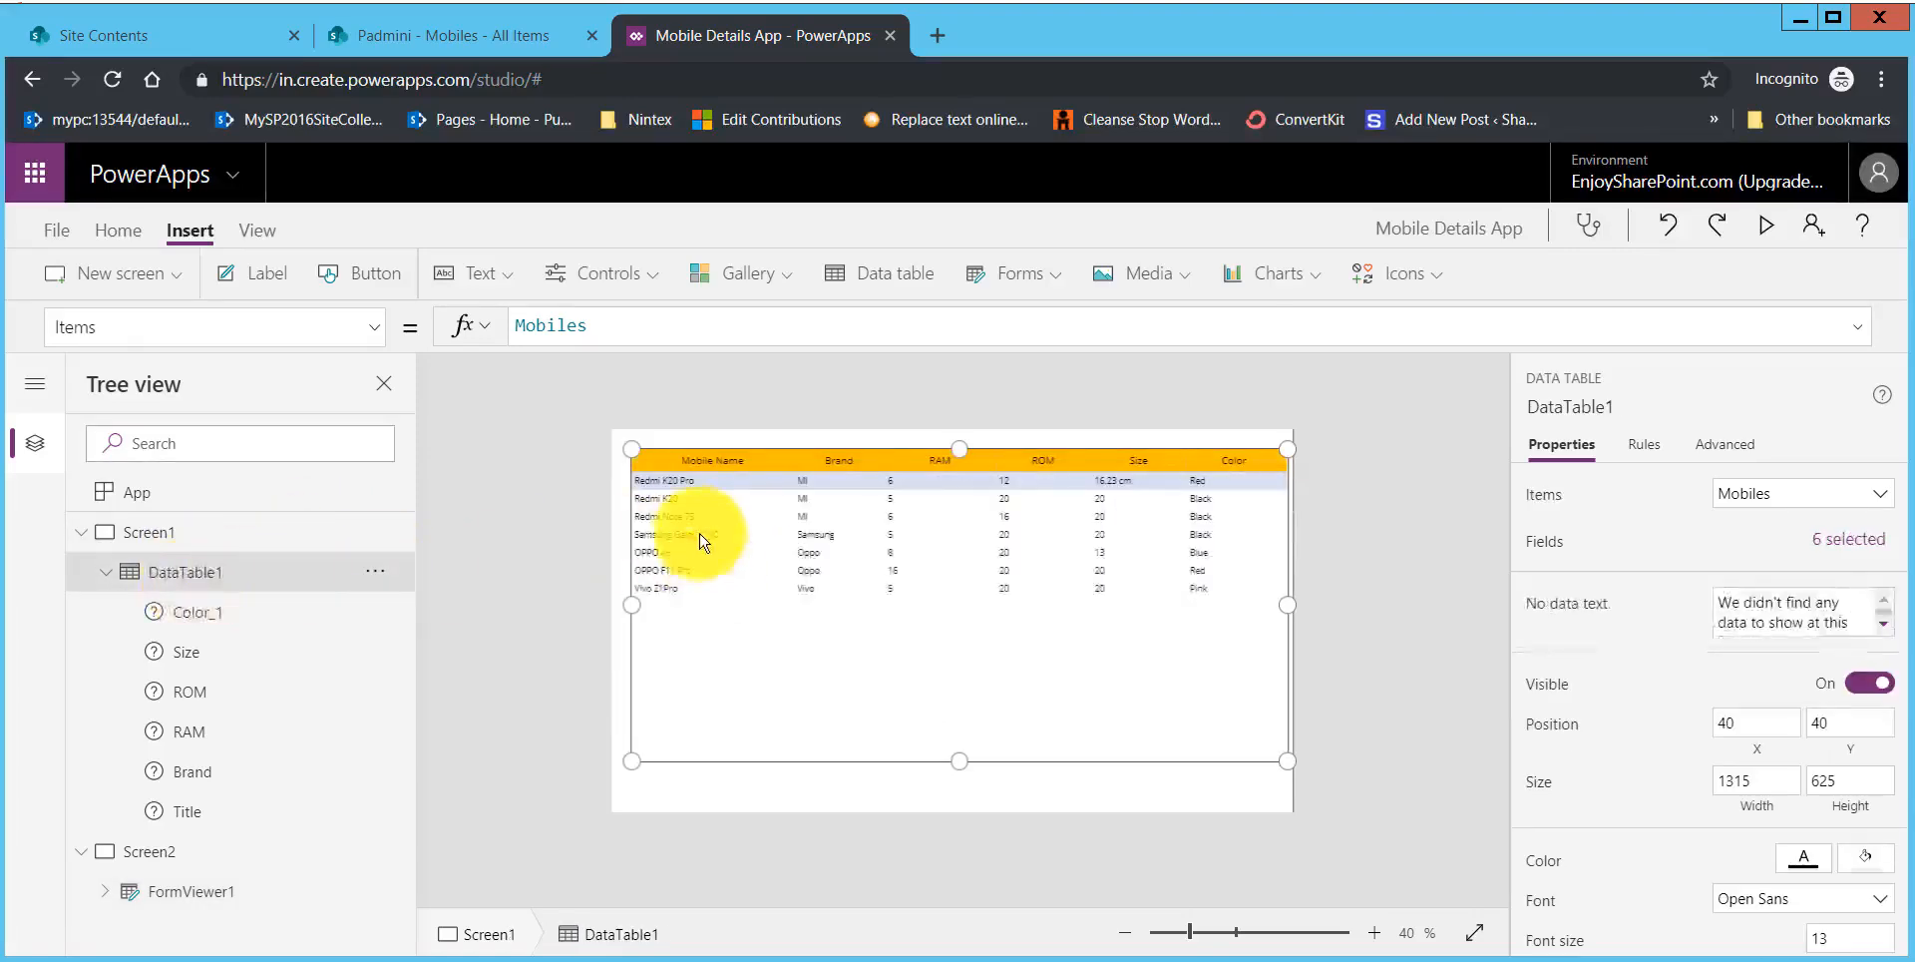
click(696, 536)
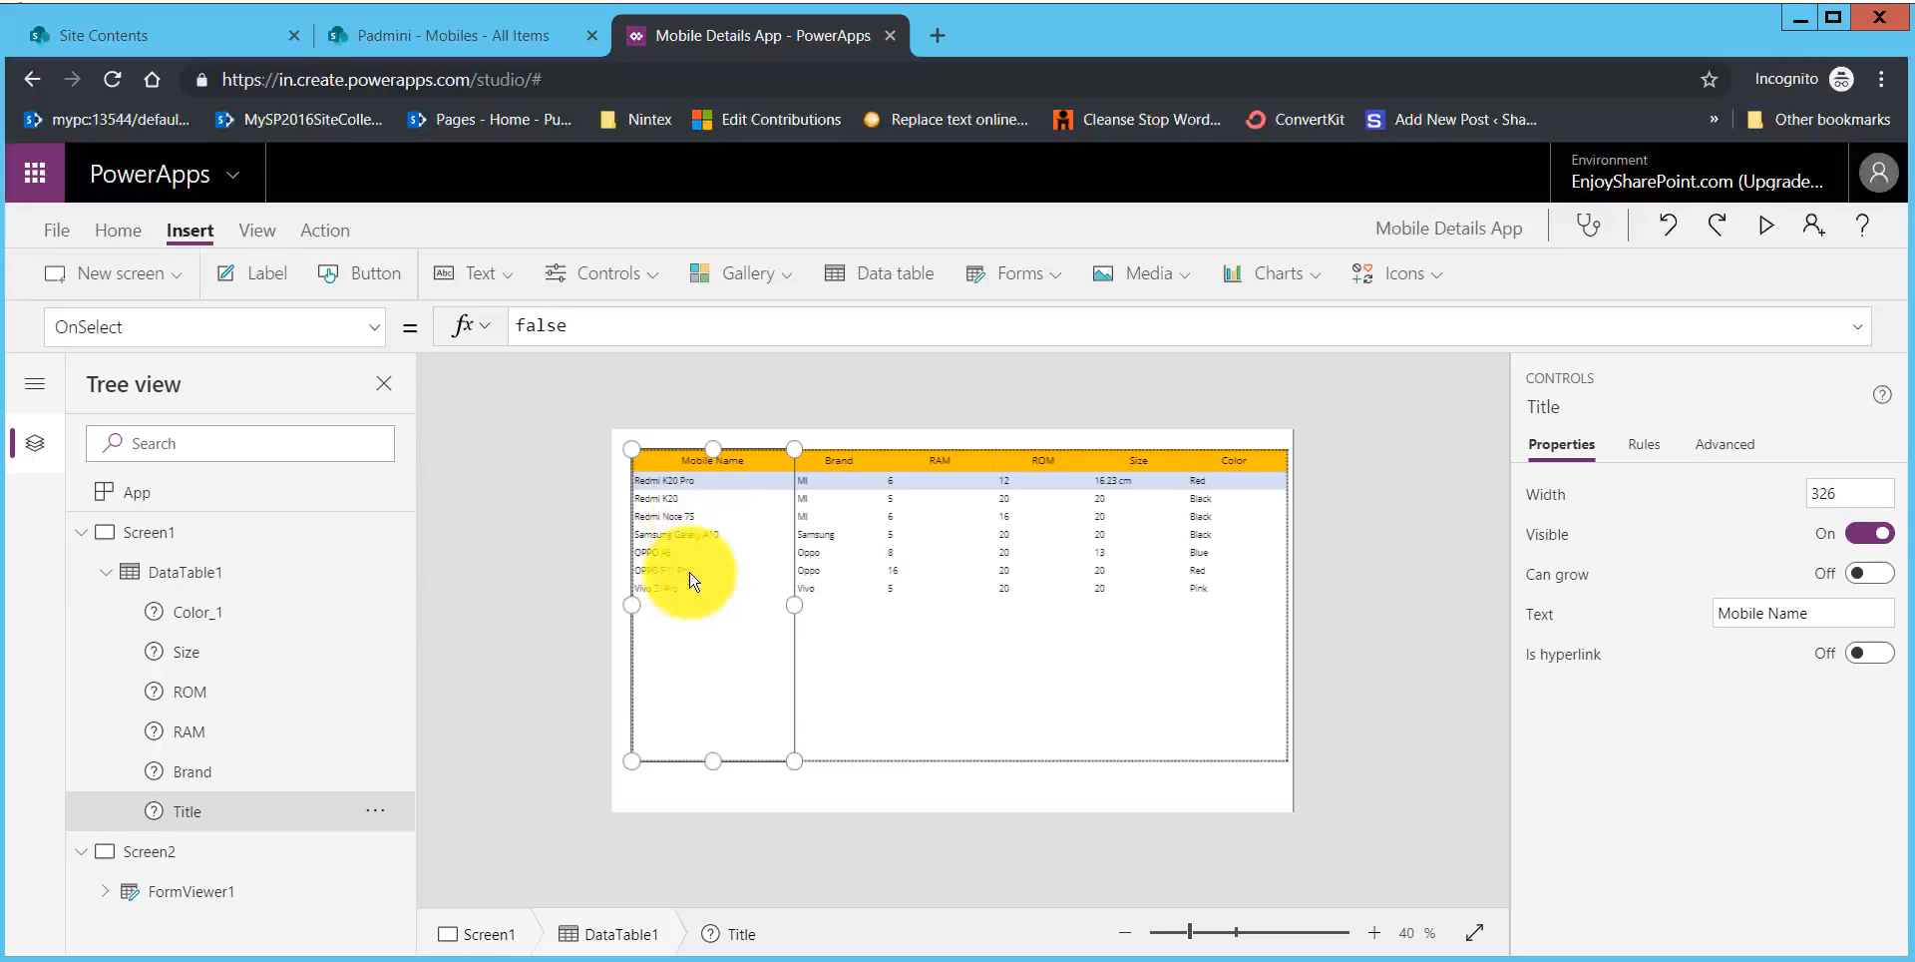
click(1882, 659)
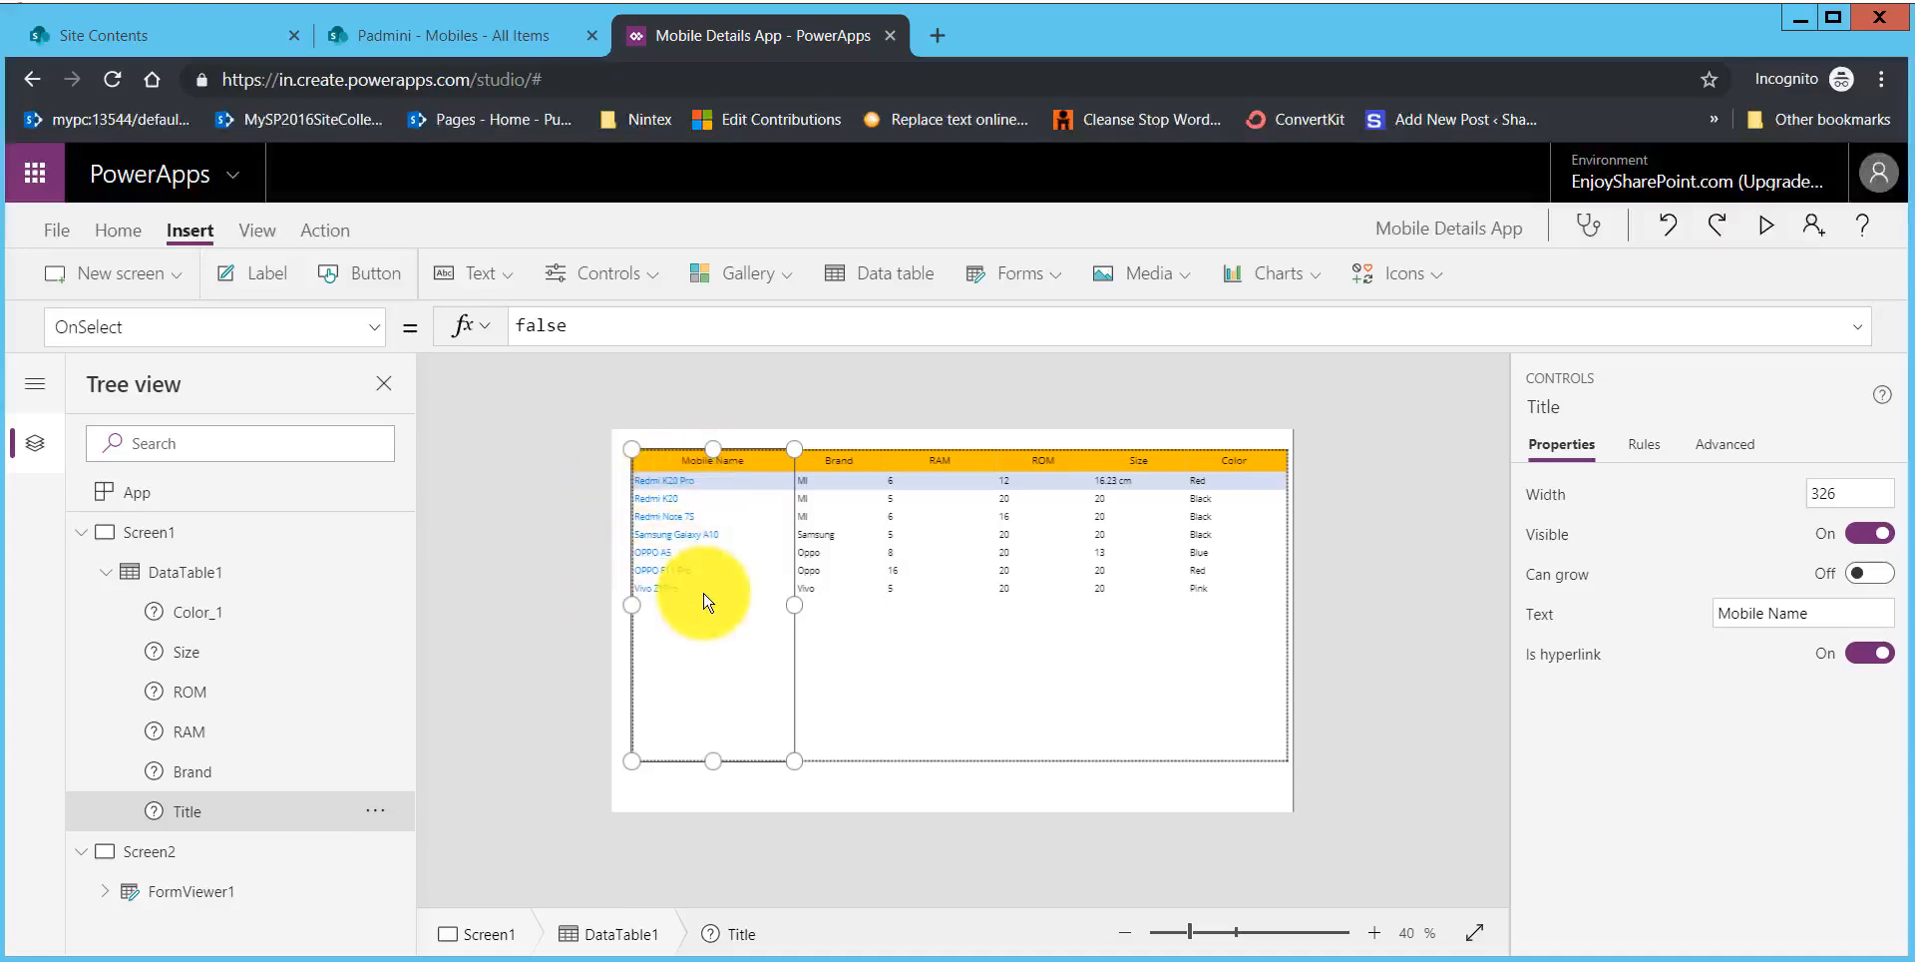
click(1766, 236)
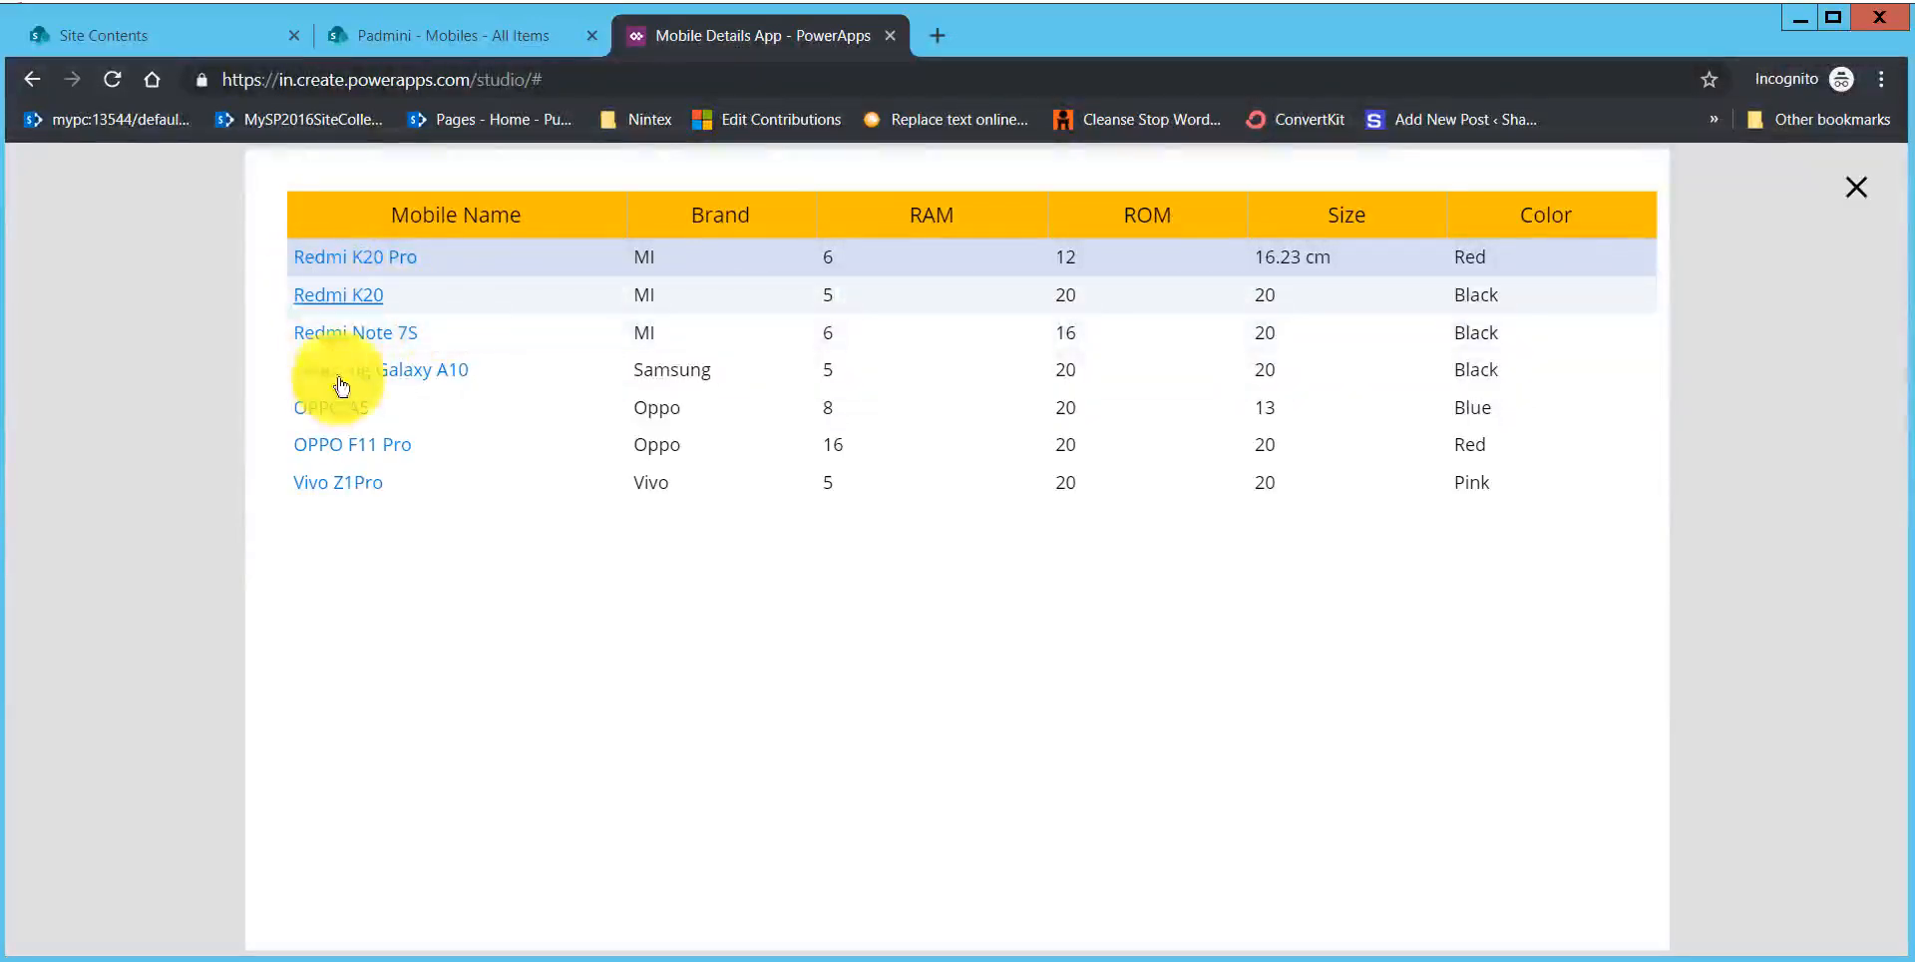
click(1856, 187)
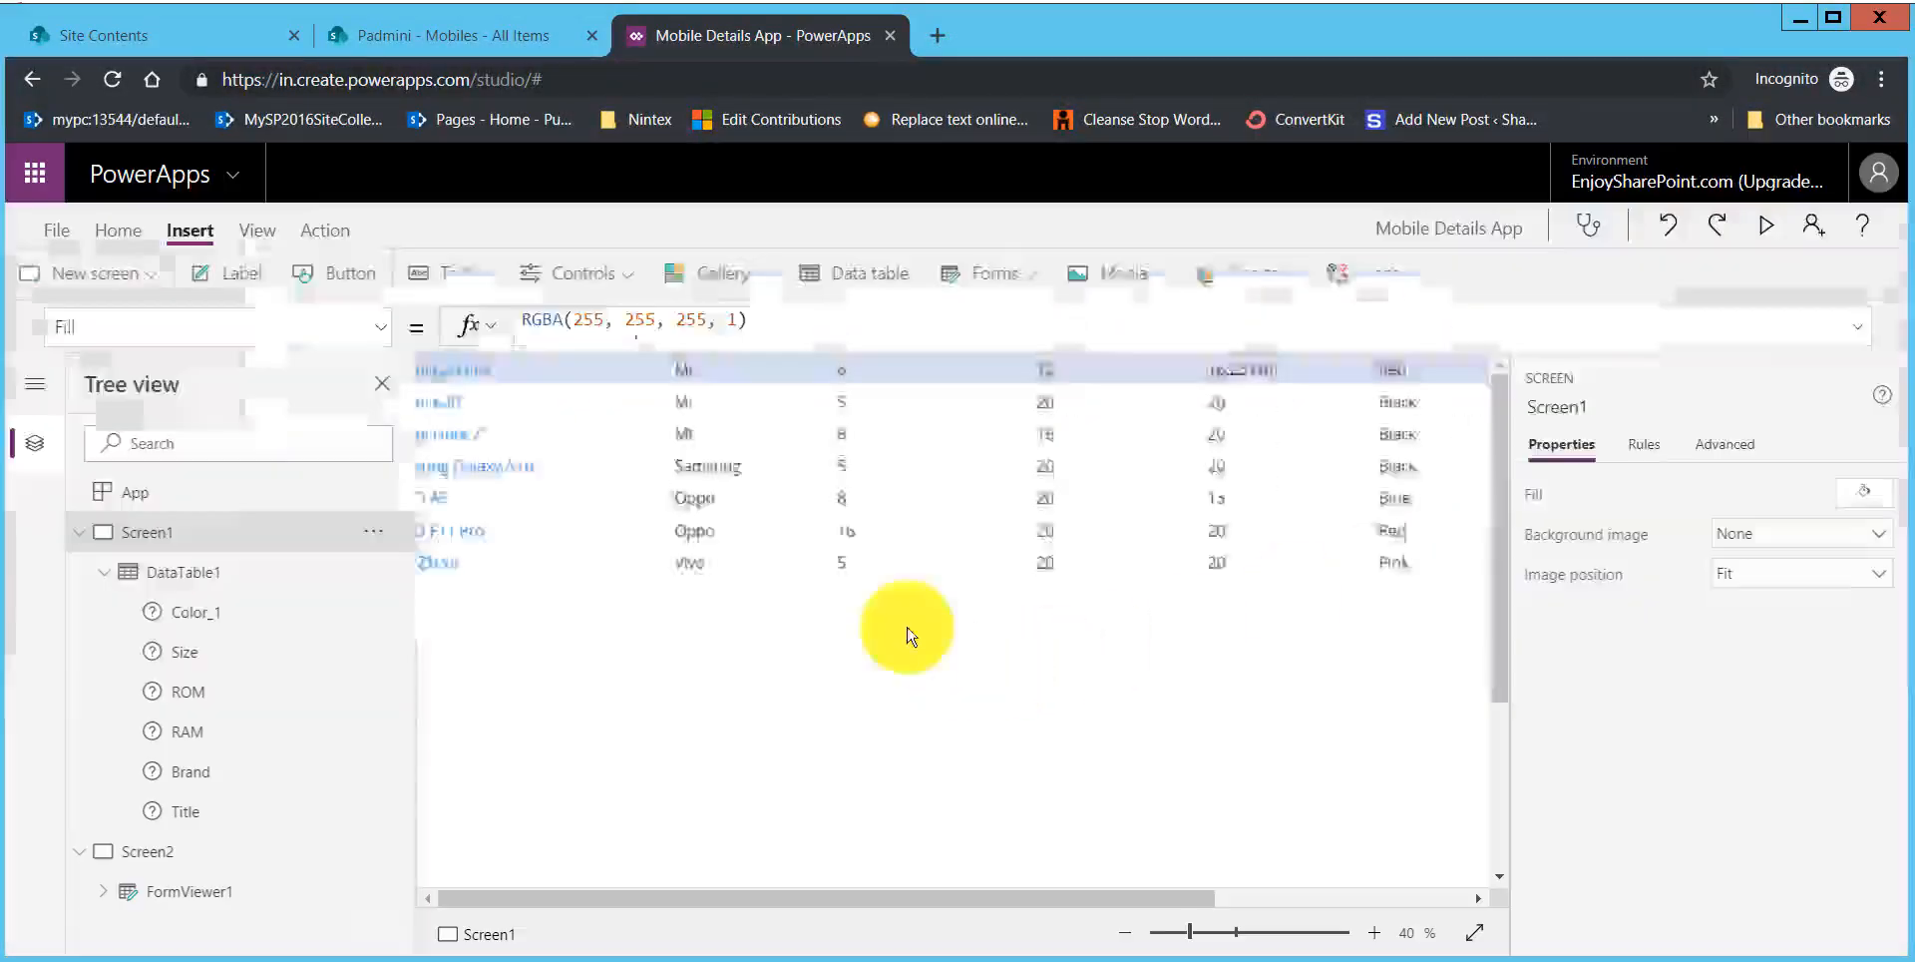
Step: Replace the OnSelect formula of the data table's Mobile Name column with a Navigate call to Screen2 using ScreenTransition.None
click(684, 570)
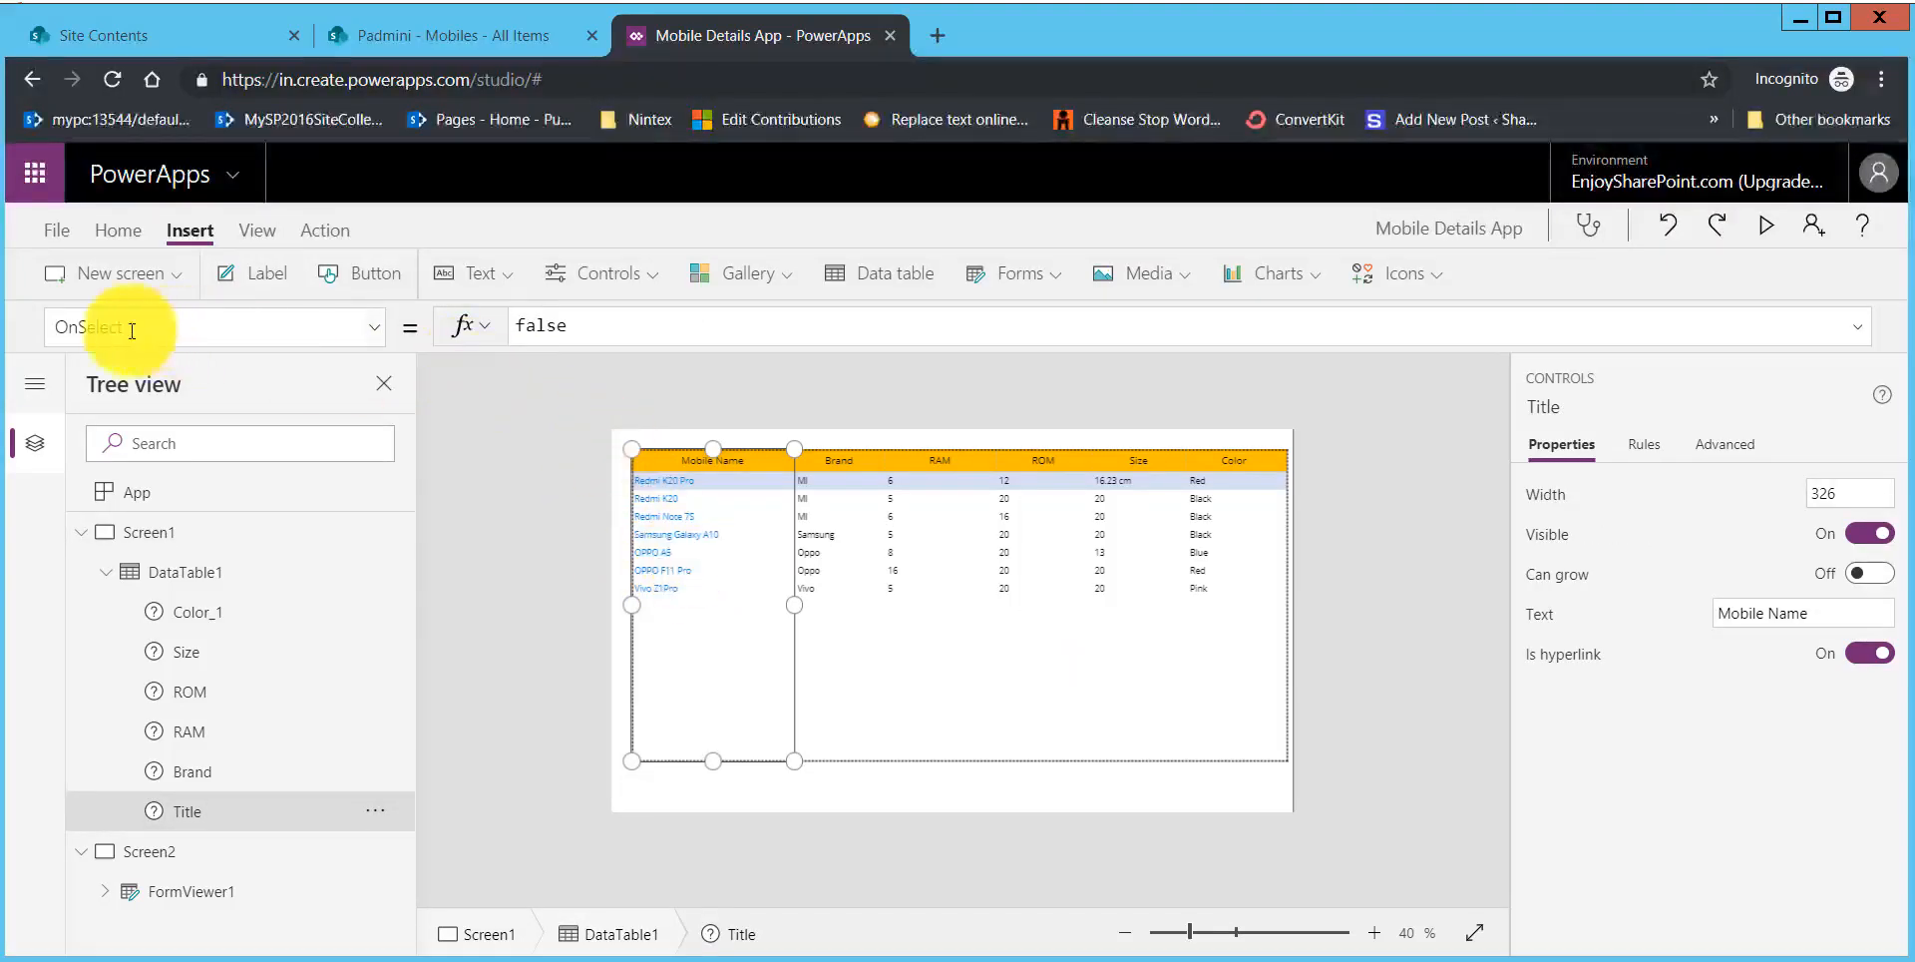
click(589, 325)
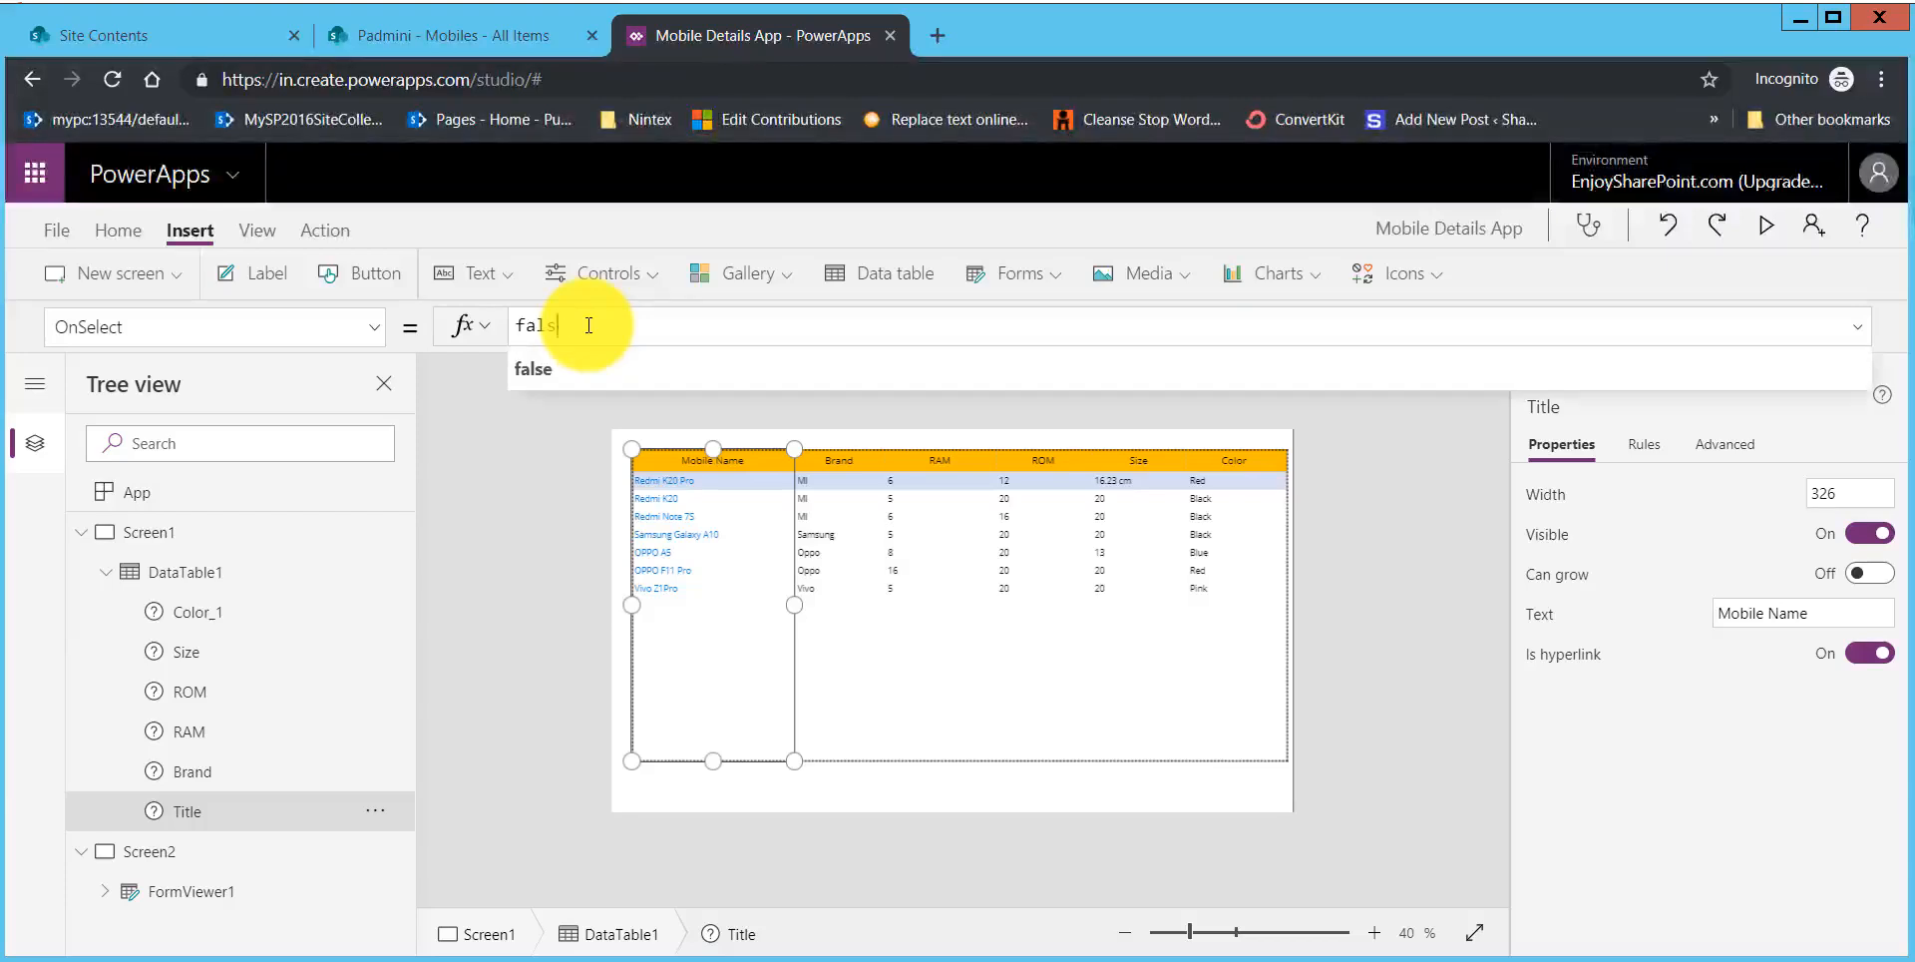
key(BackSpace)
key(BackSpace)
key(BackSpace)
key(BackSpace)
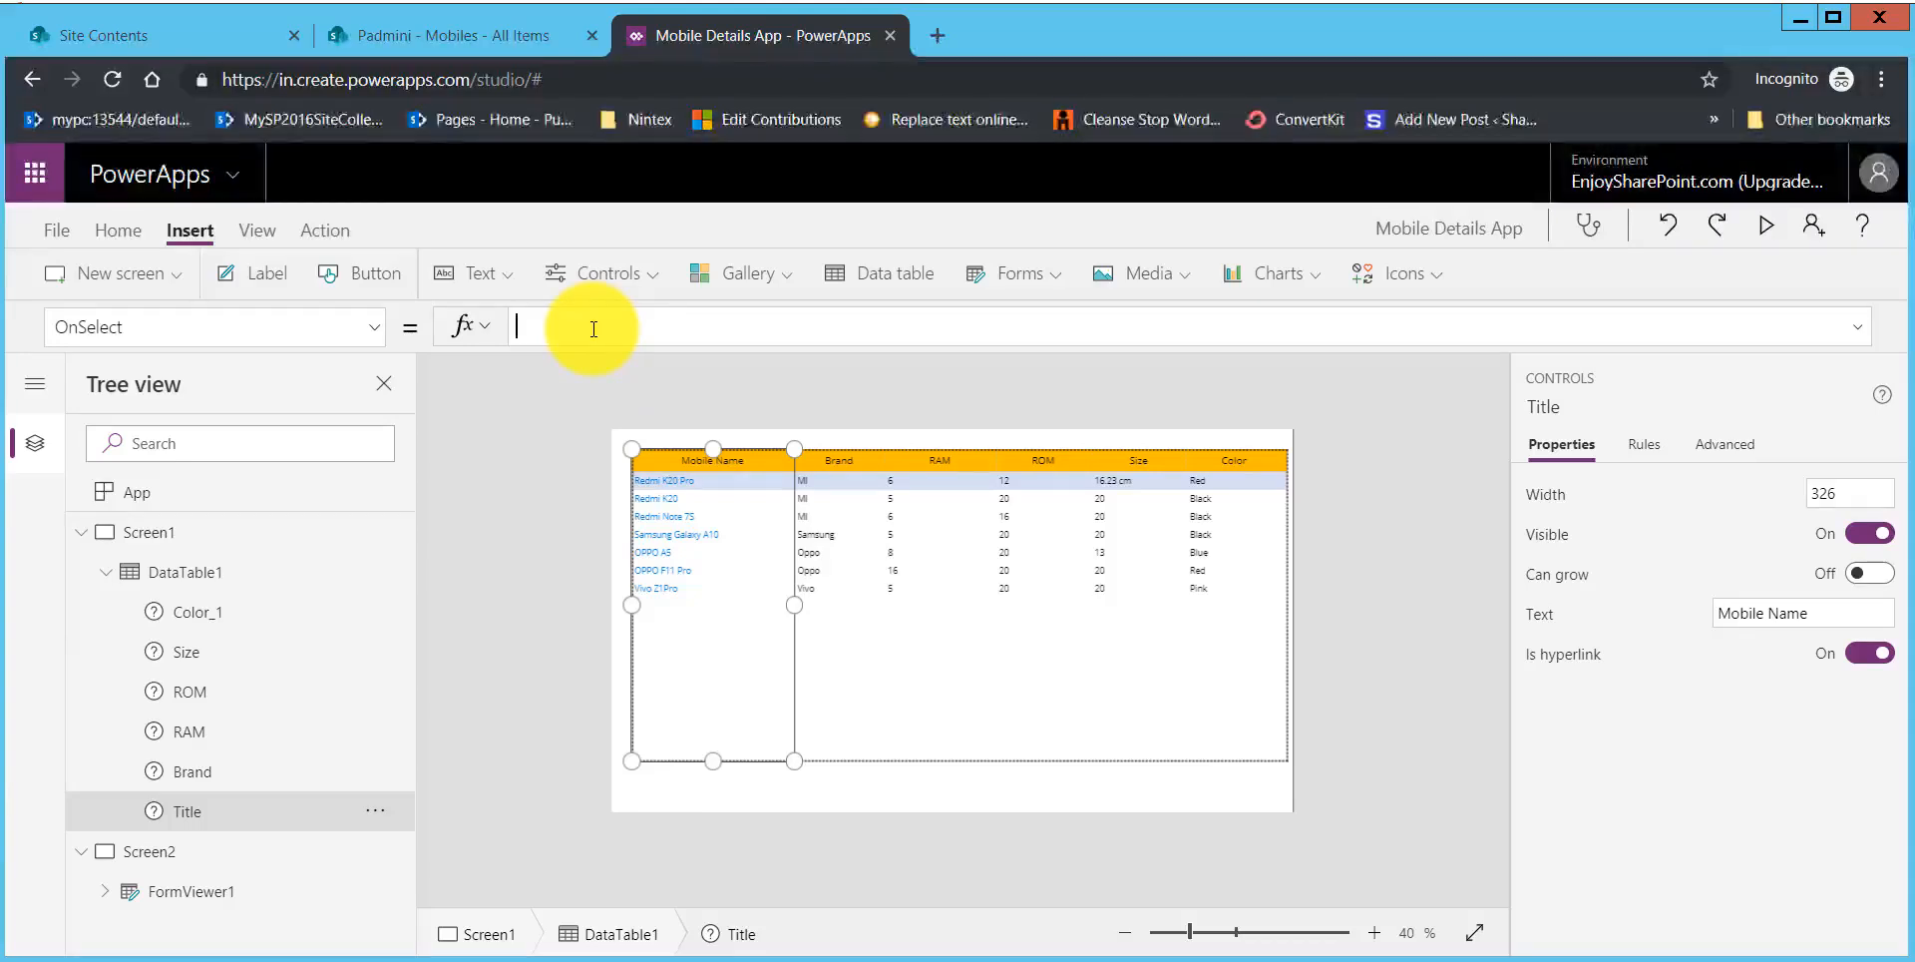
text(Nav)
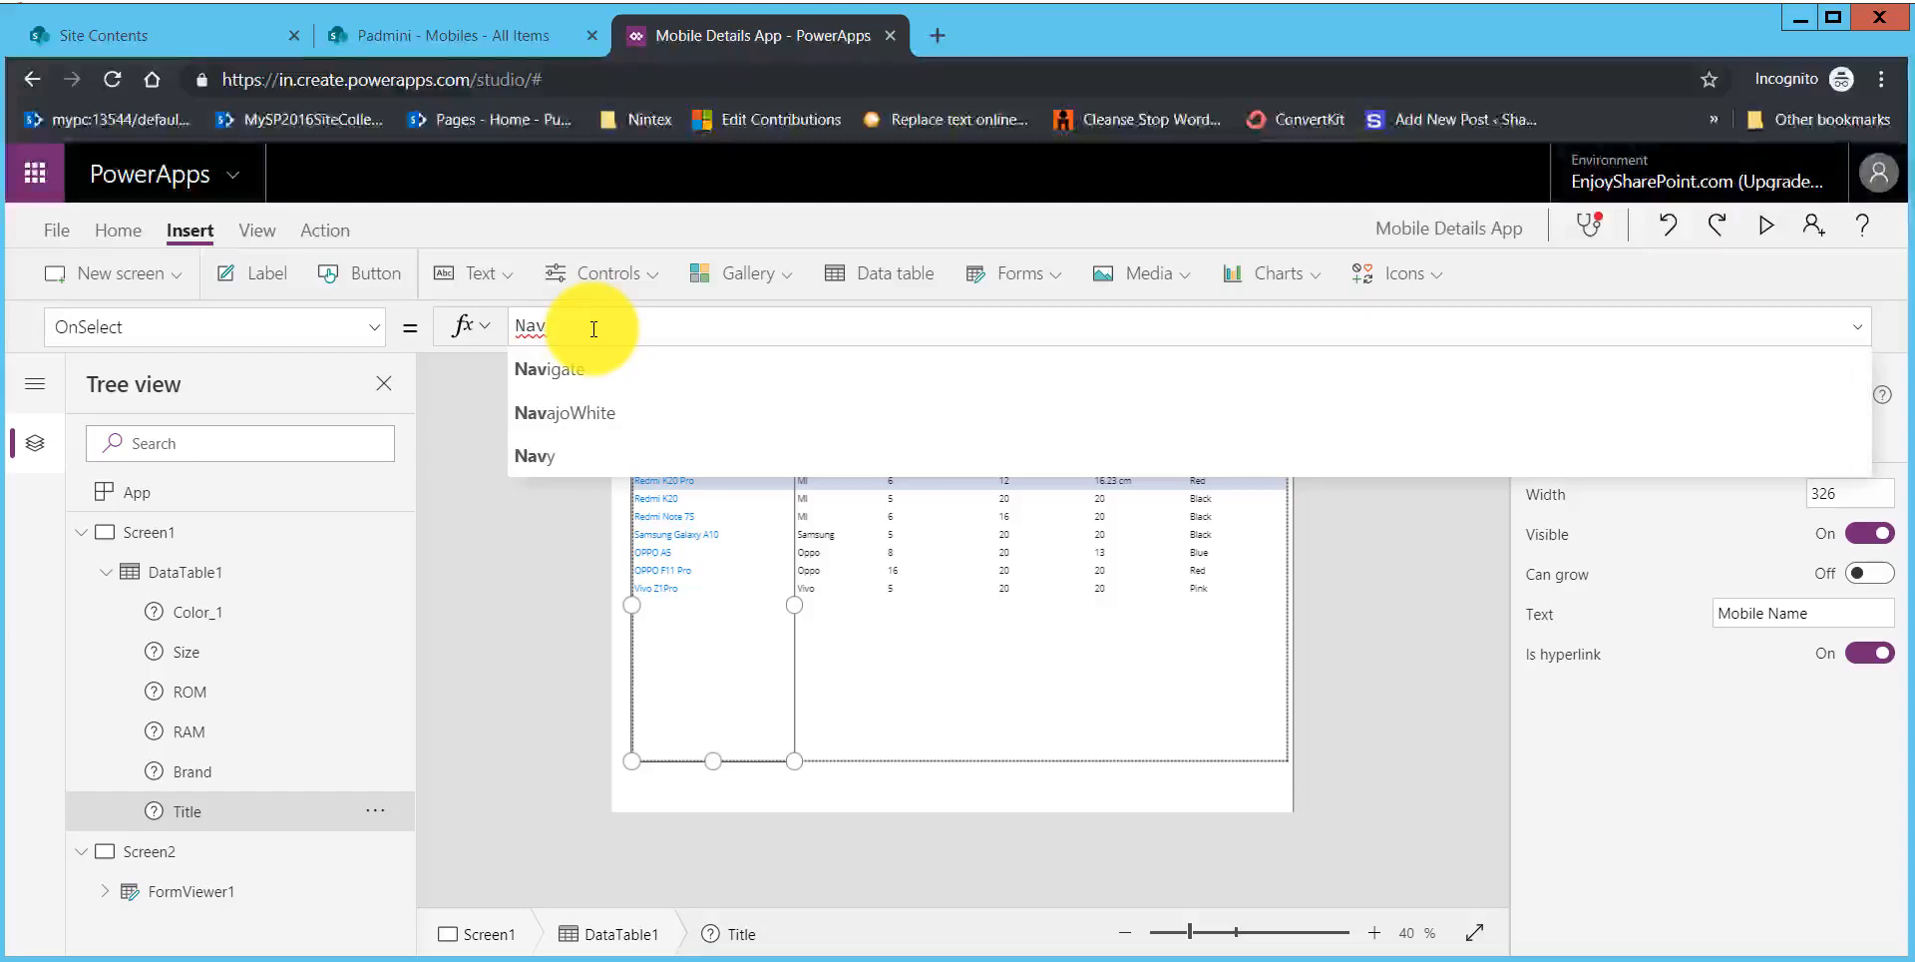
key(Tab)
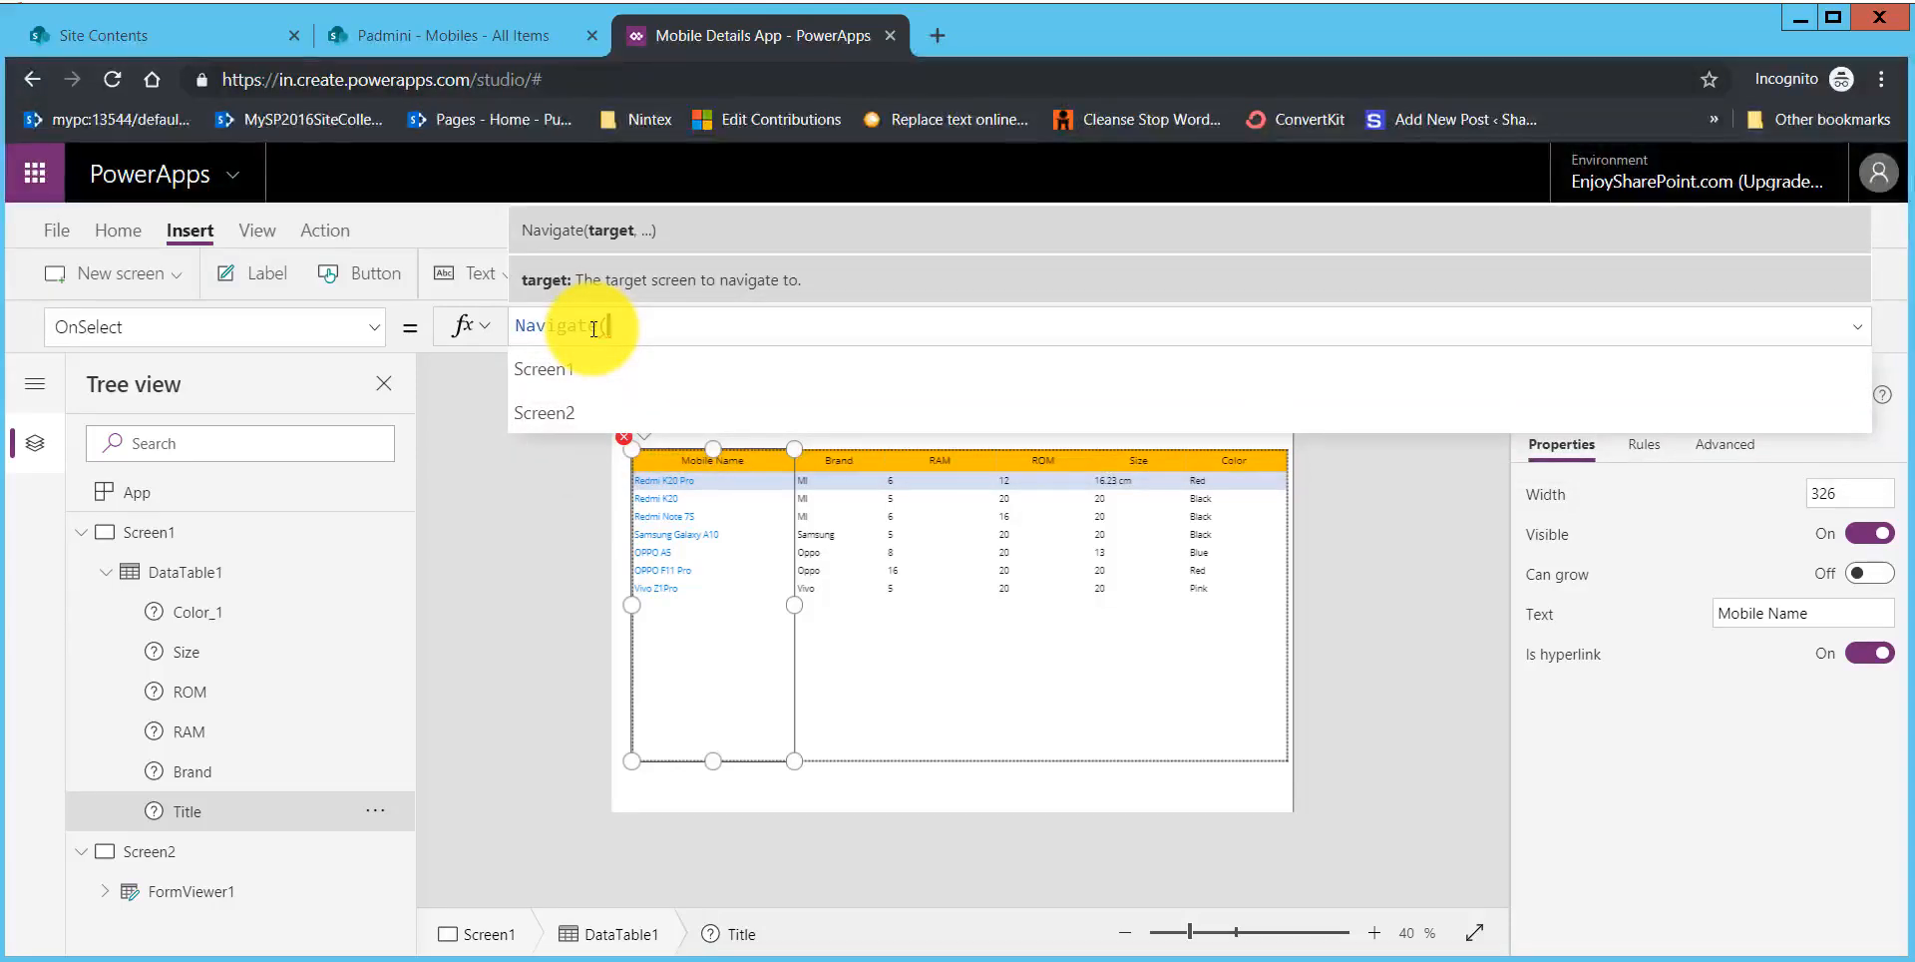
text(scre)
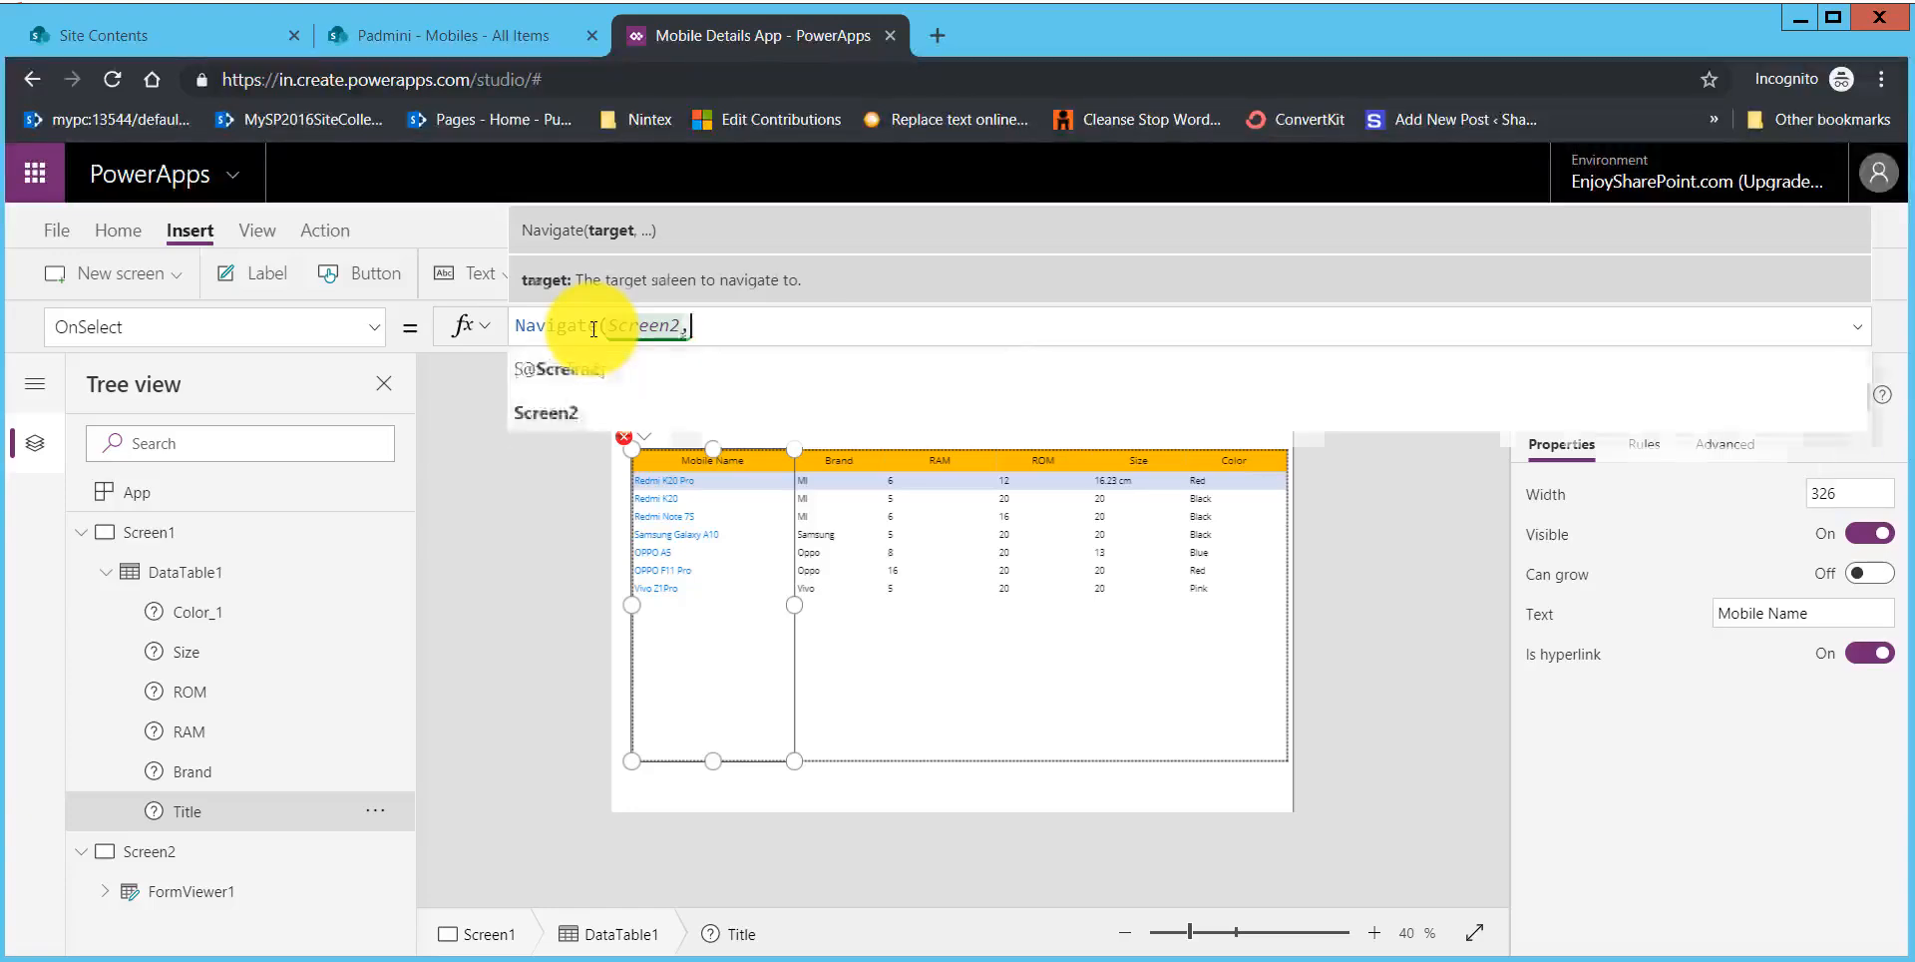
text(,)
key(Down)
key(Down)
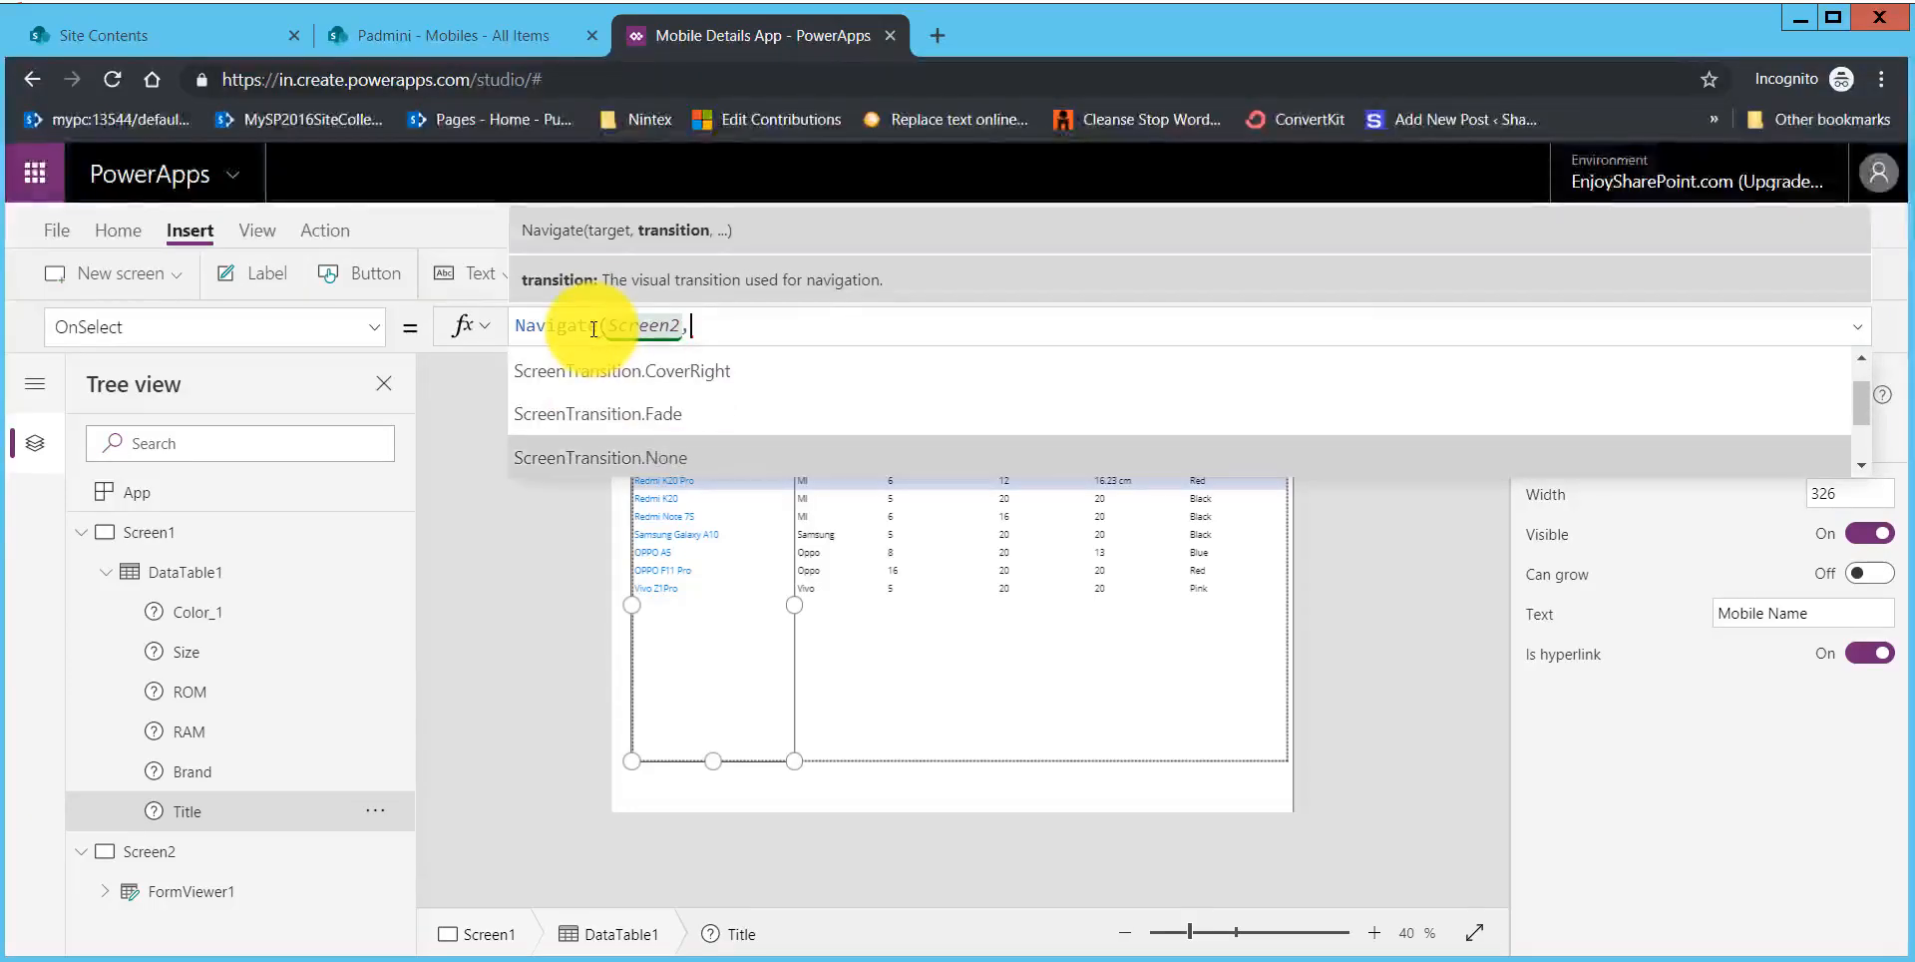
key(Return)
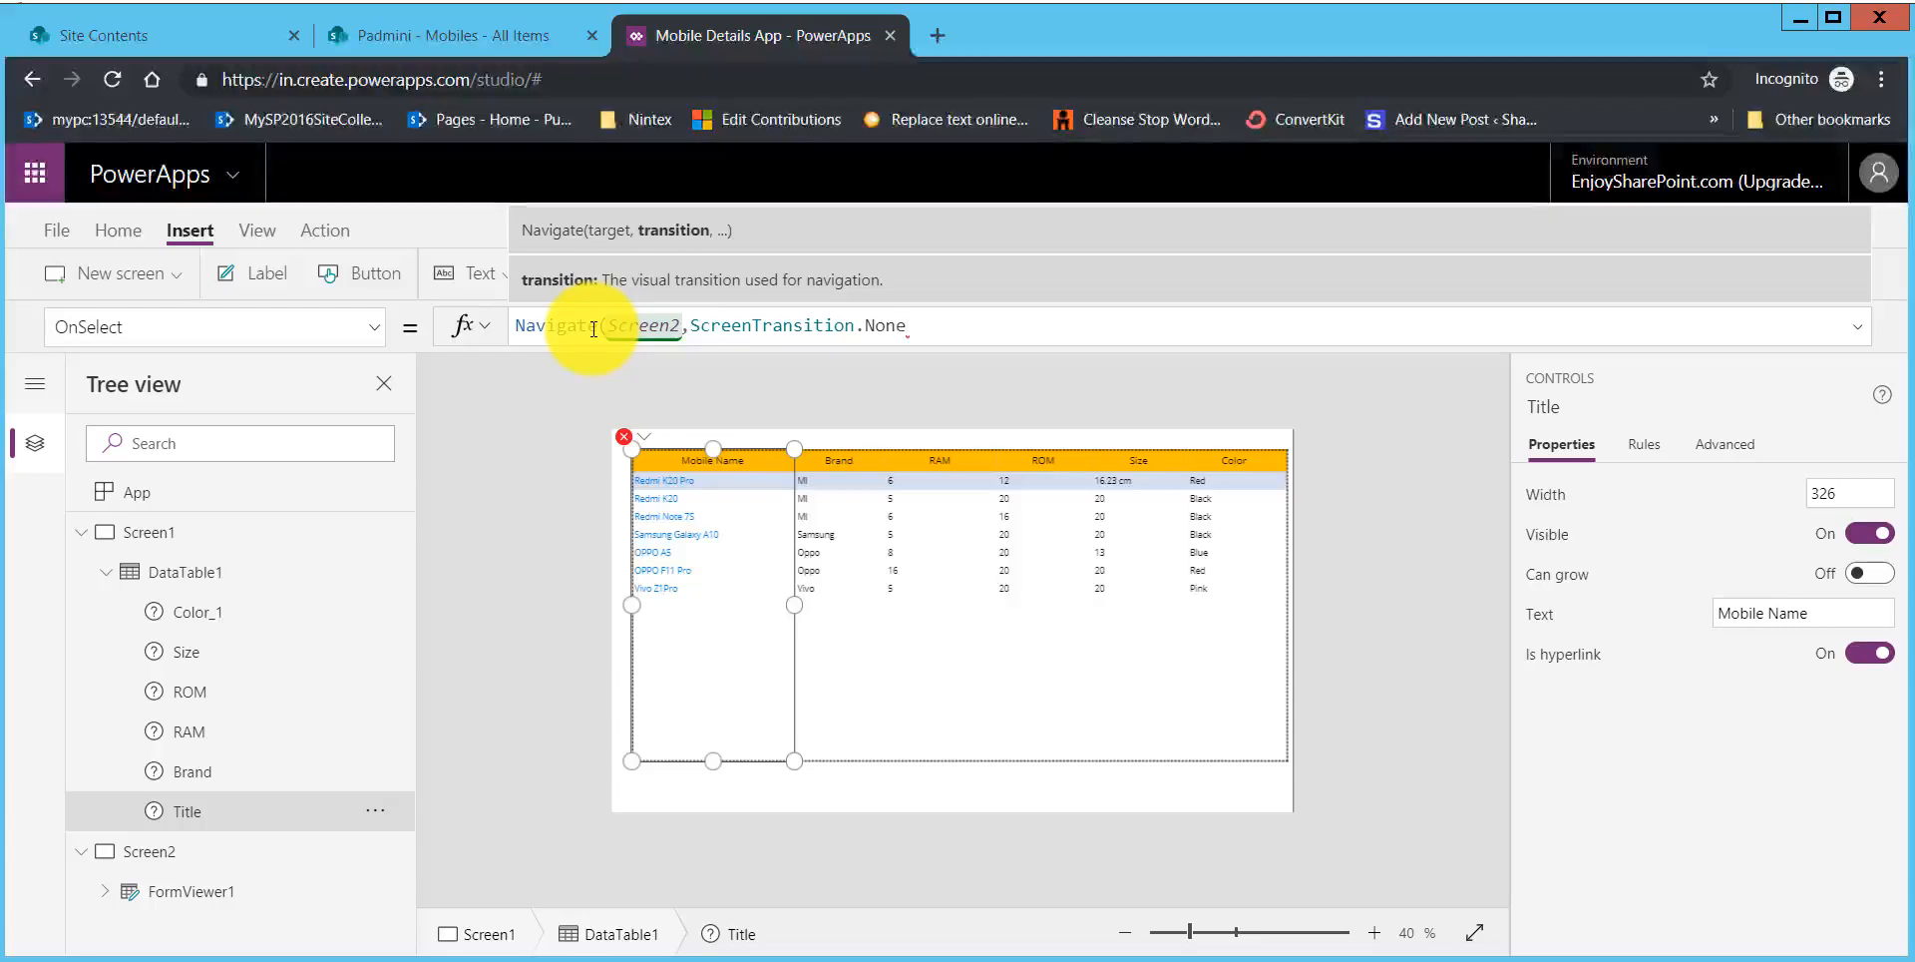
text(,{)
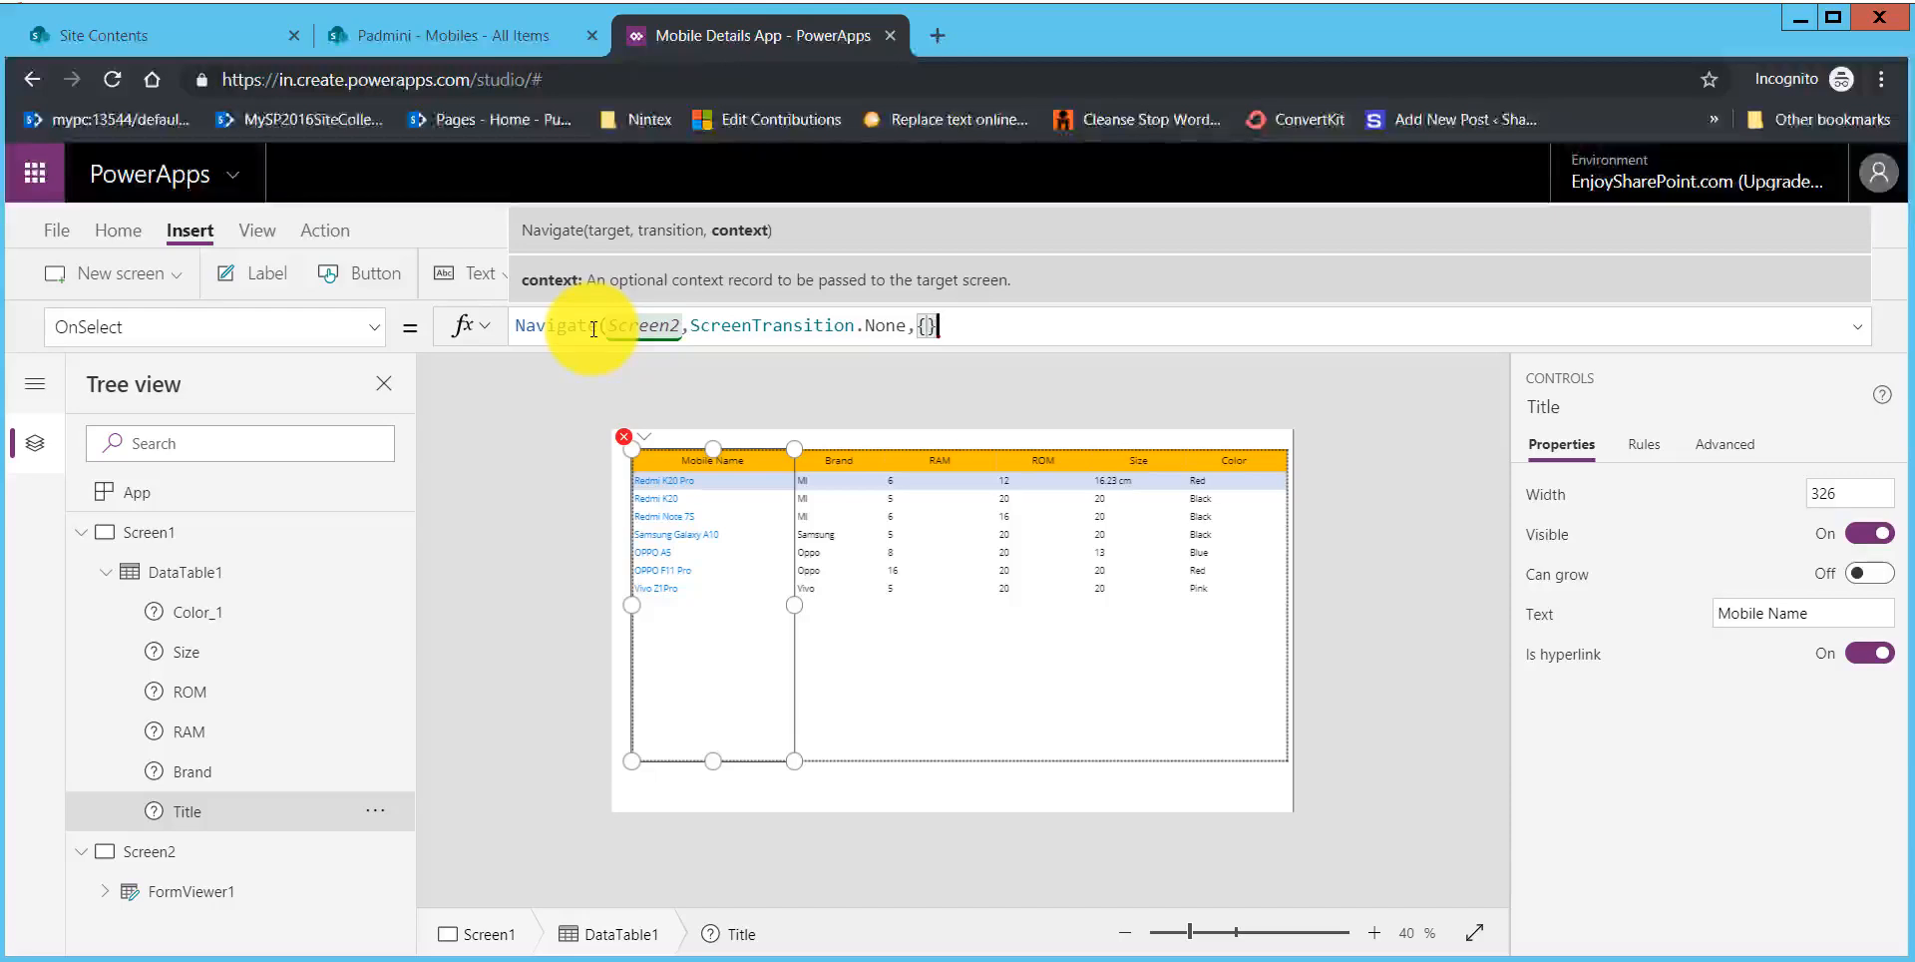
Step: Complete the Navigate formula with the context record {selectedID:DataTable1.Selected.ID}
text(selectedI)
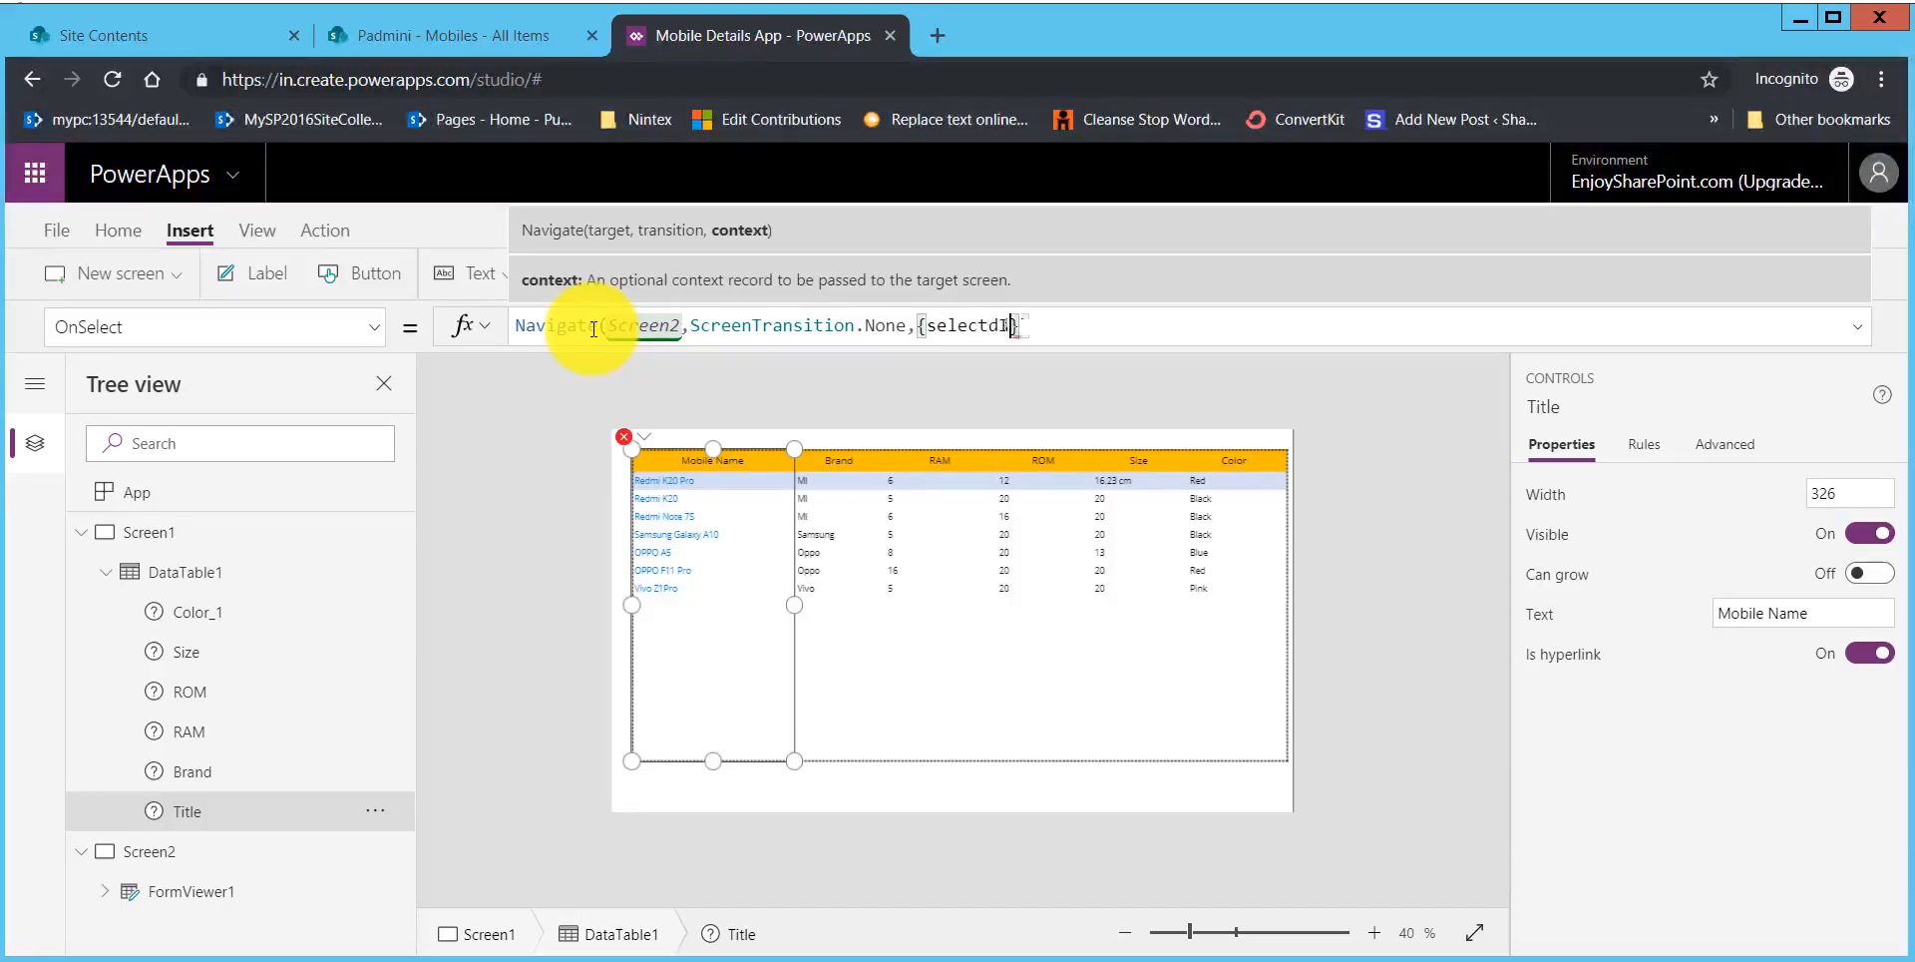
key(BackSpace)
key(BackSpace)
text(edID:)
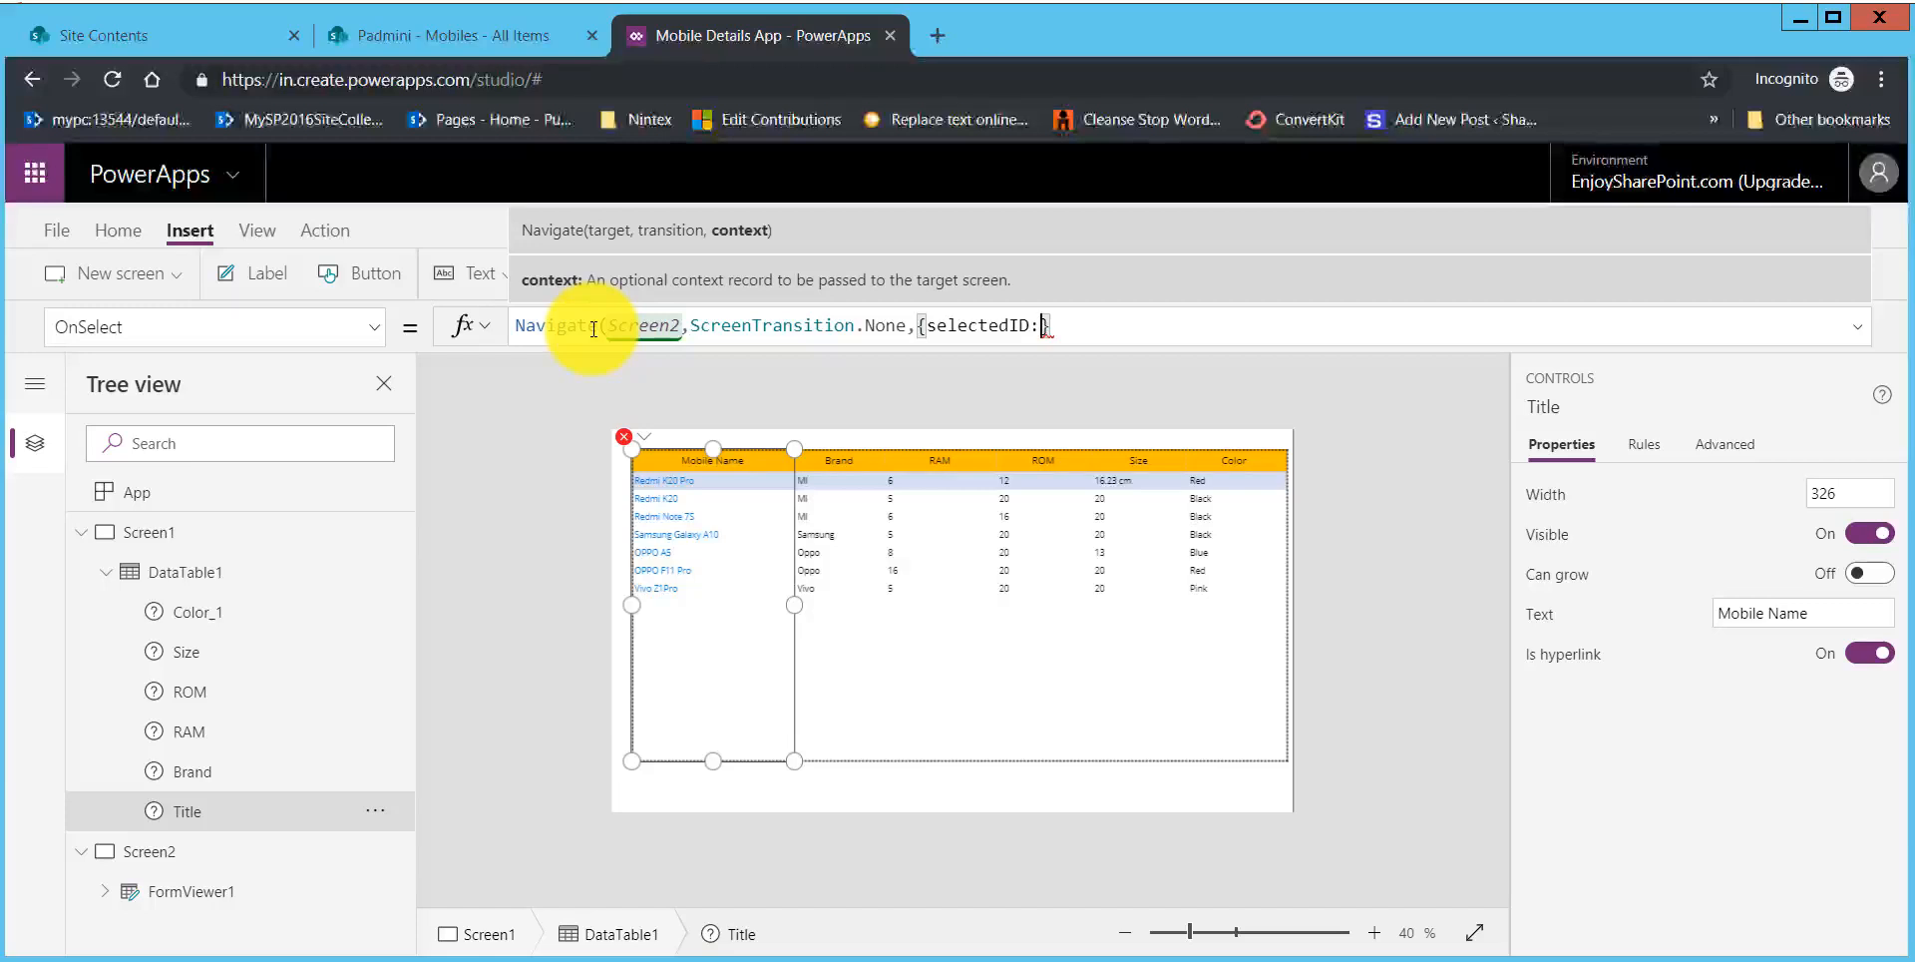
text(data)
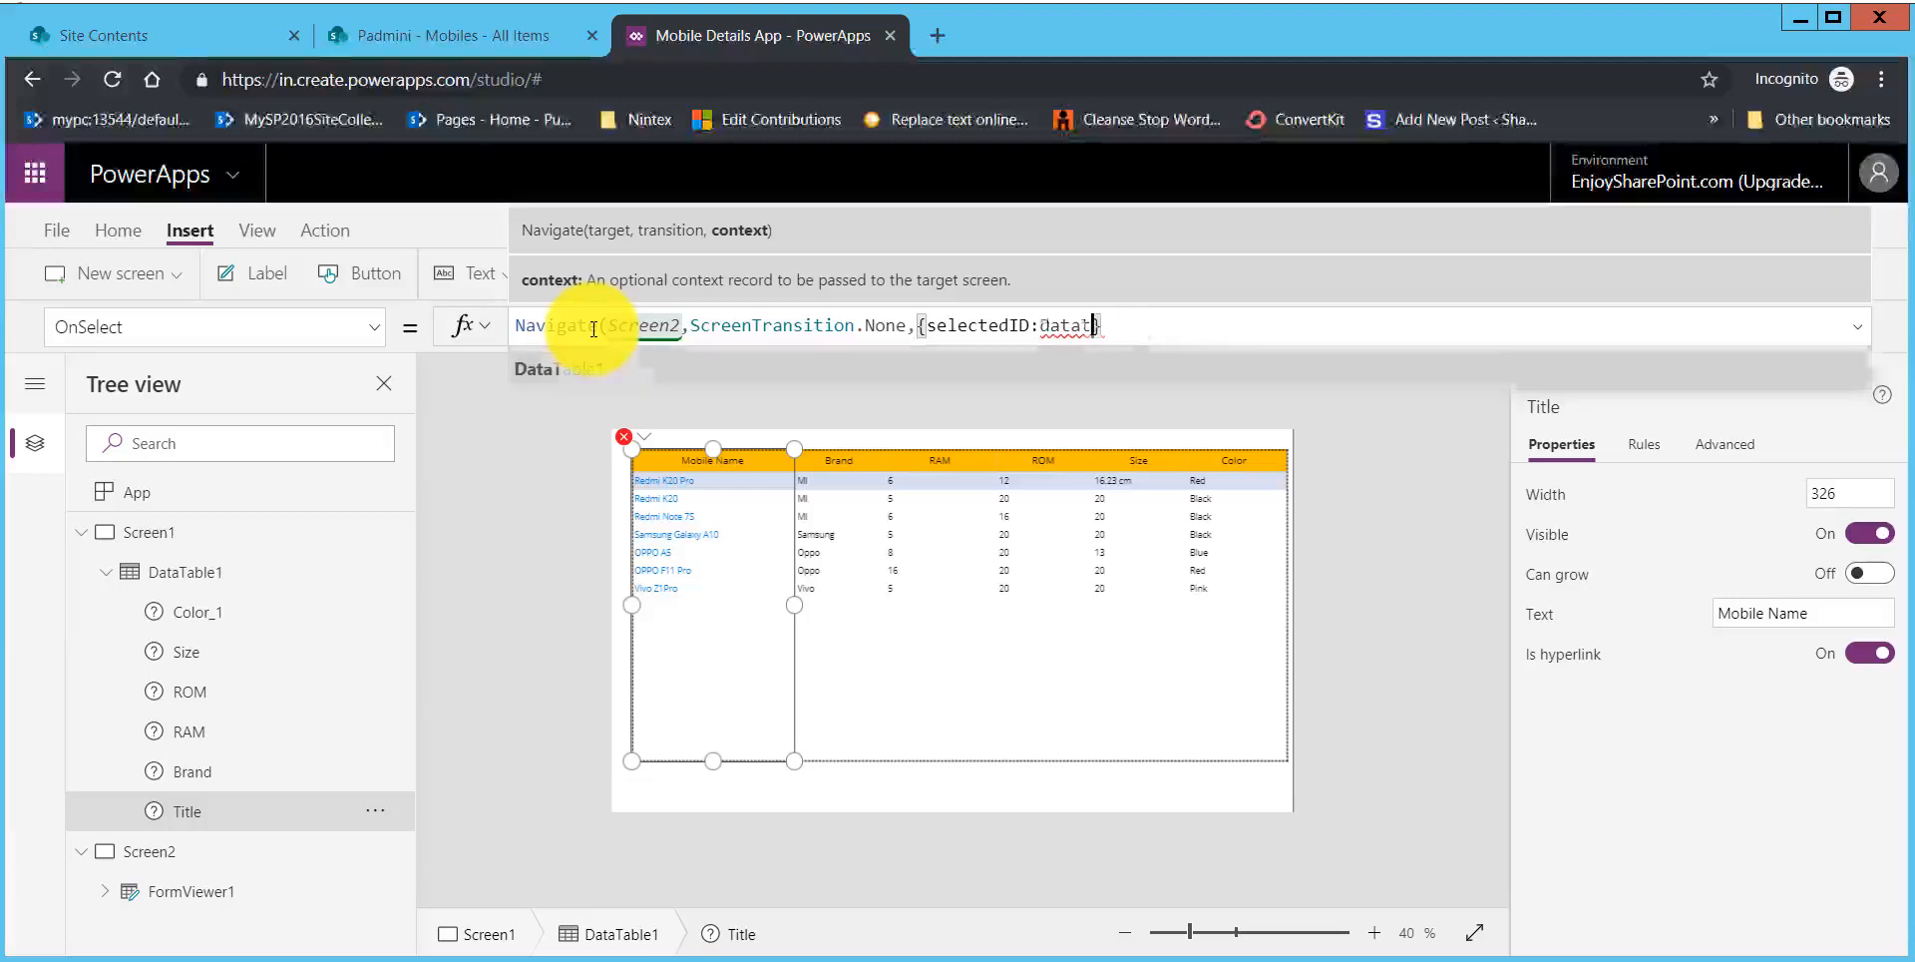
text(t)
key(Tab)
text(.s)
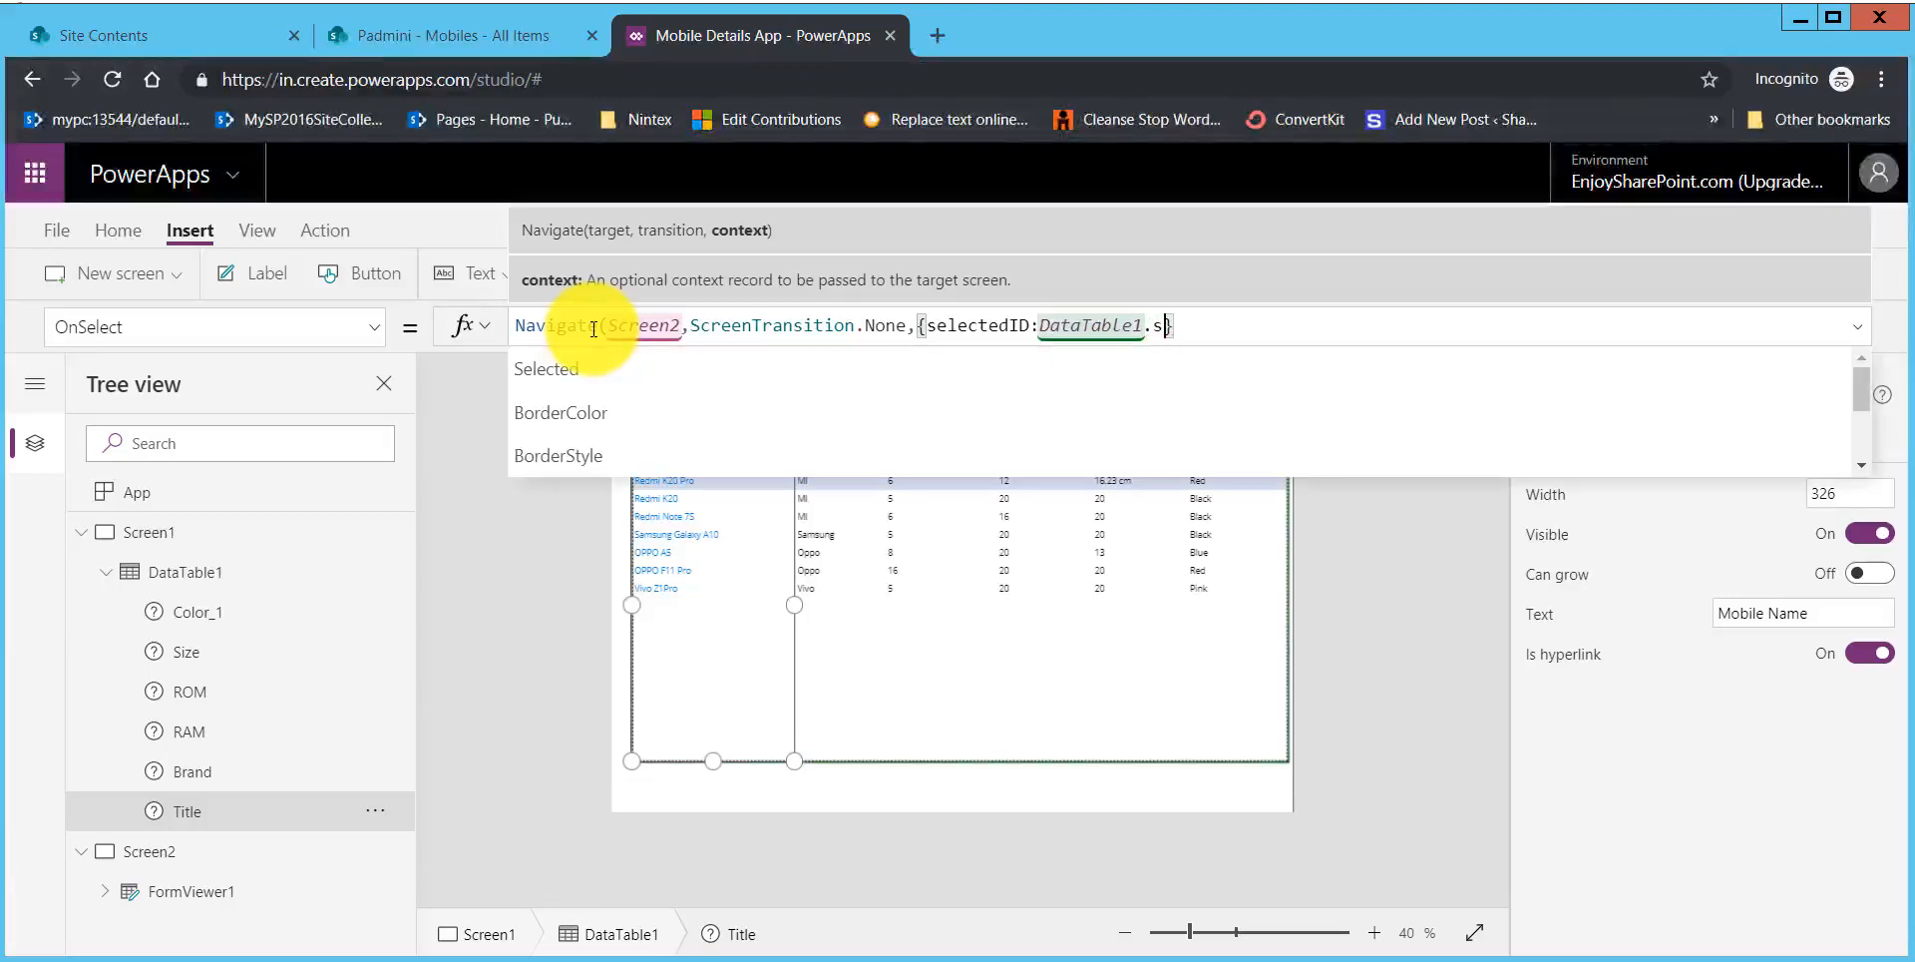
key(Tab)
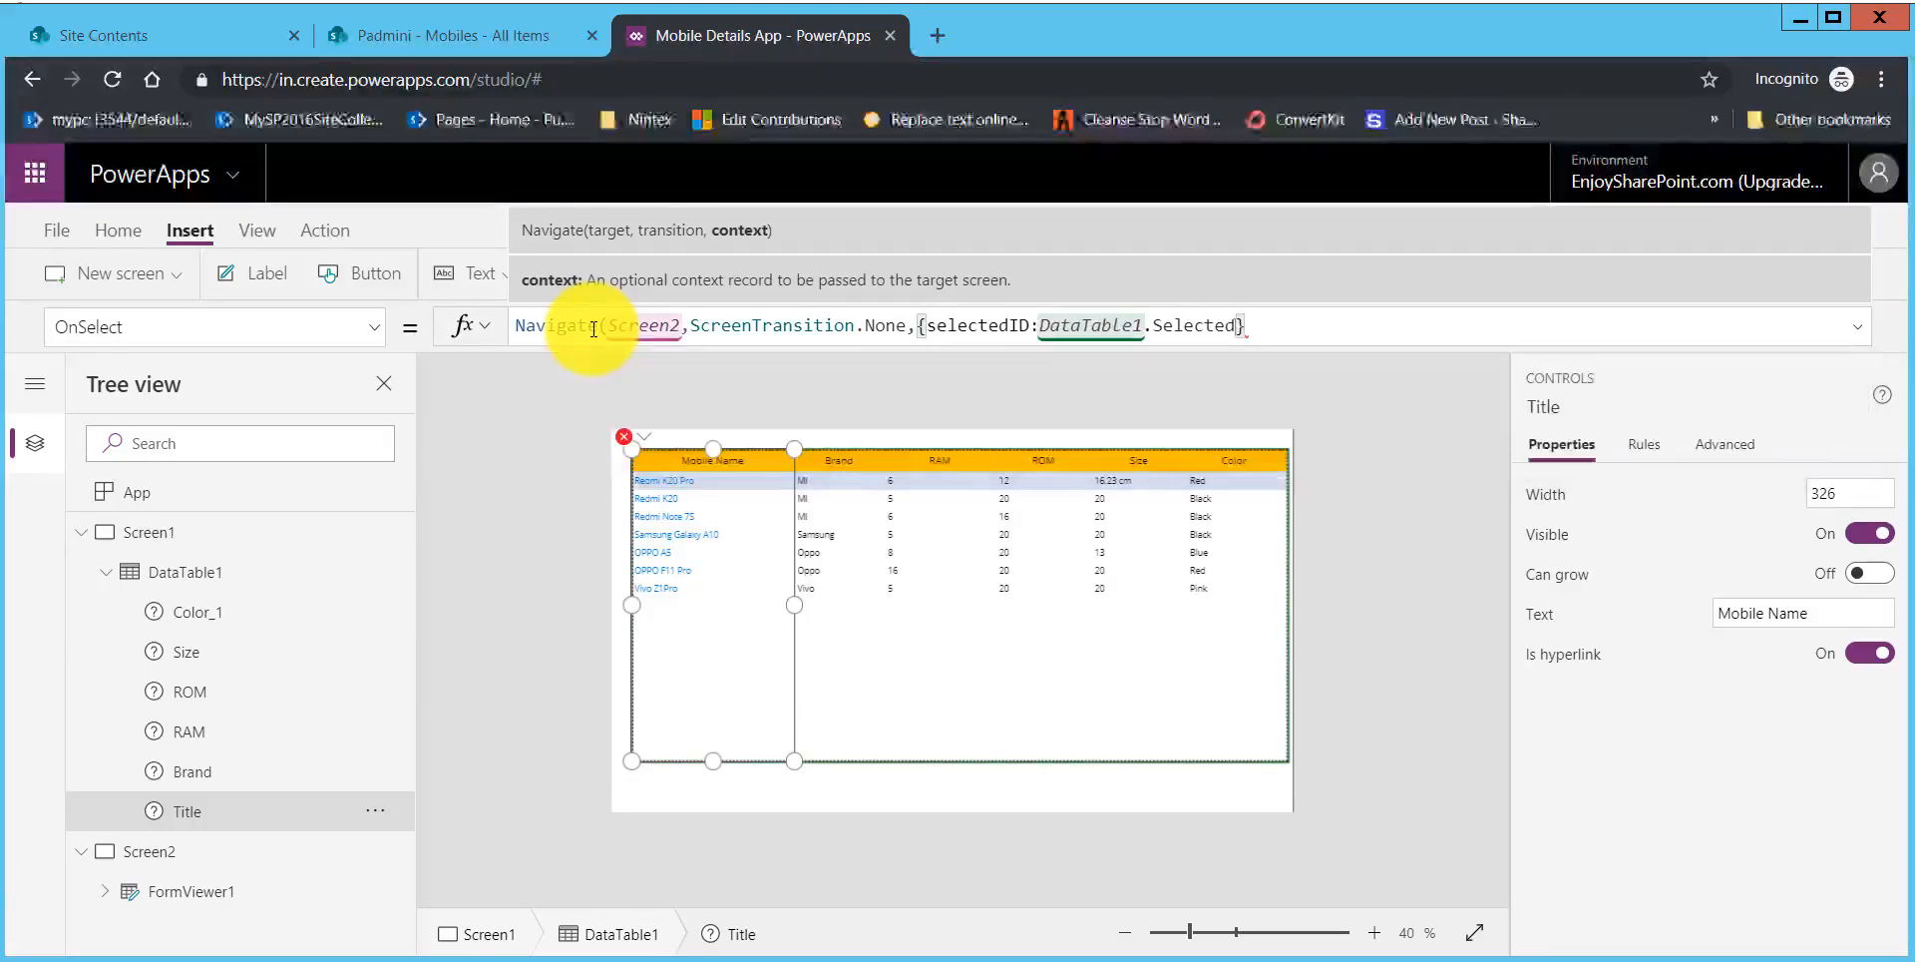
text(.)
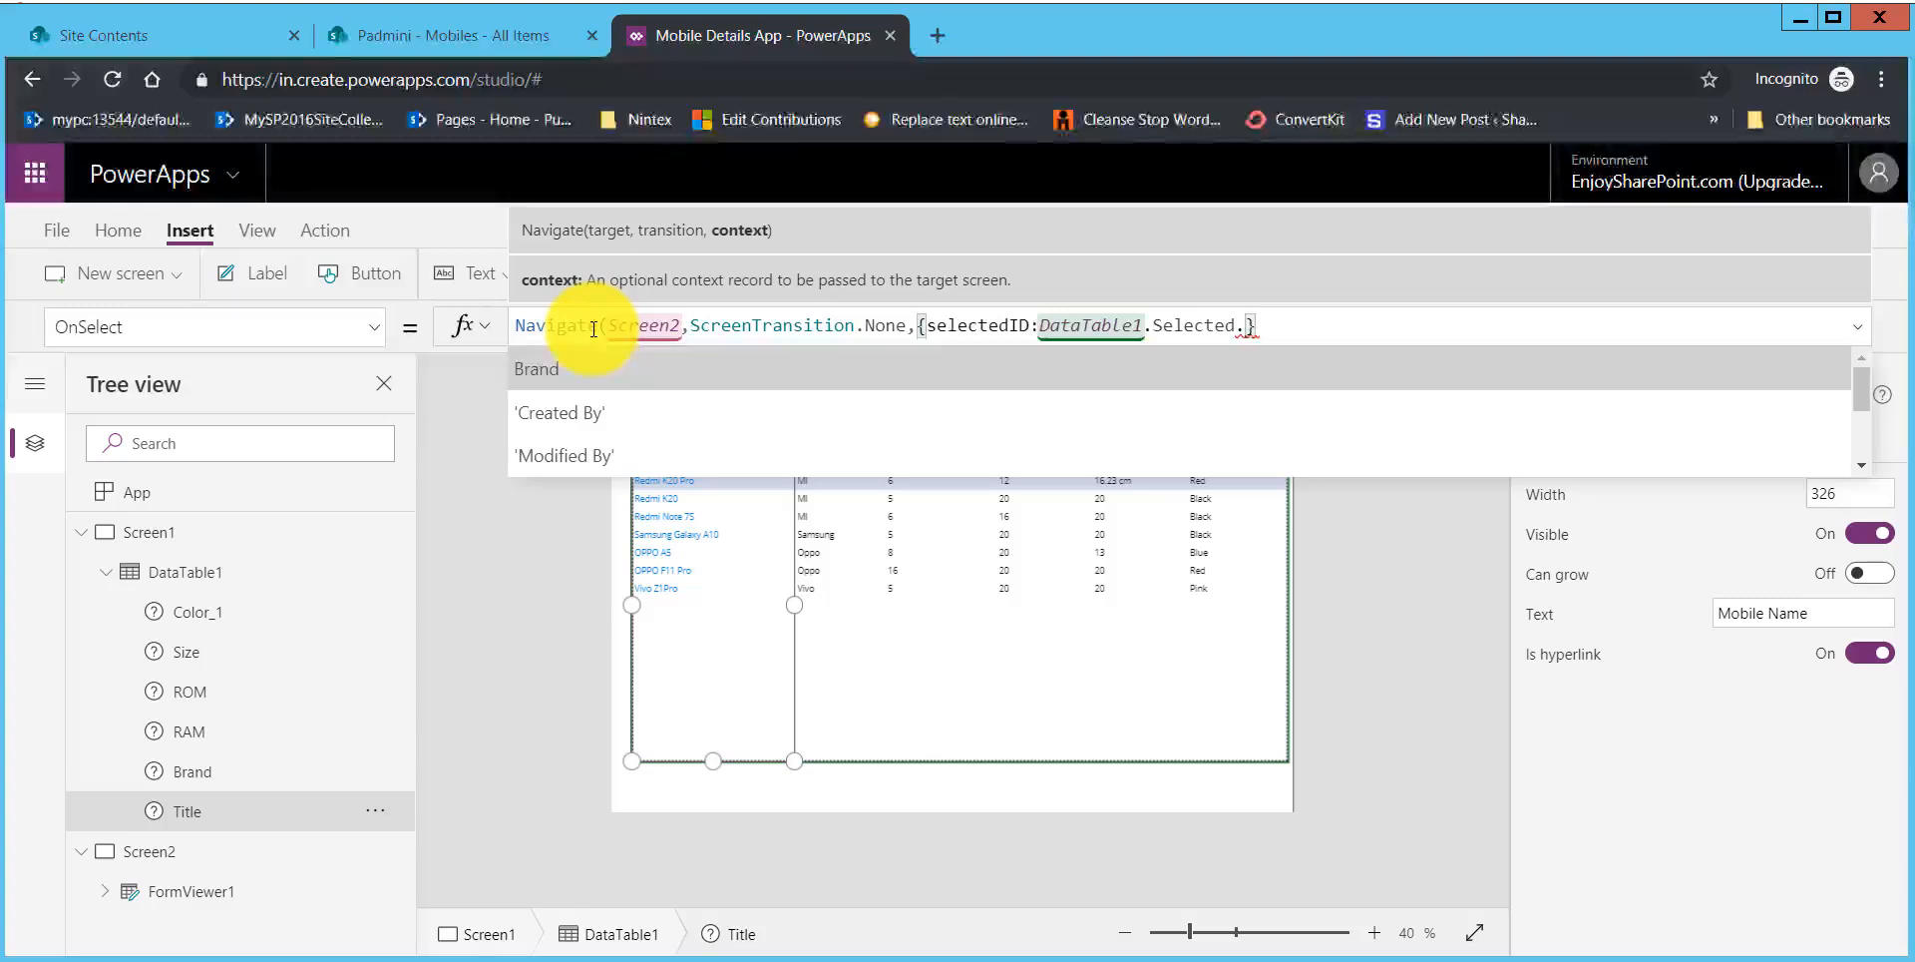
text(i)
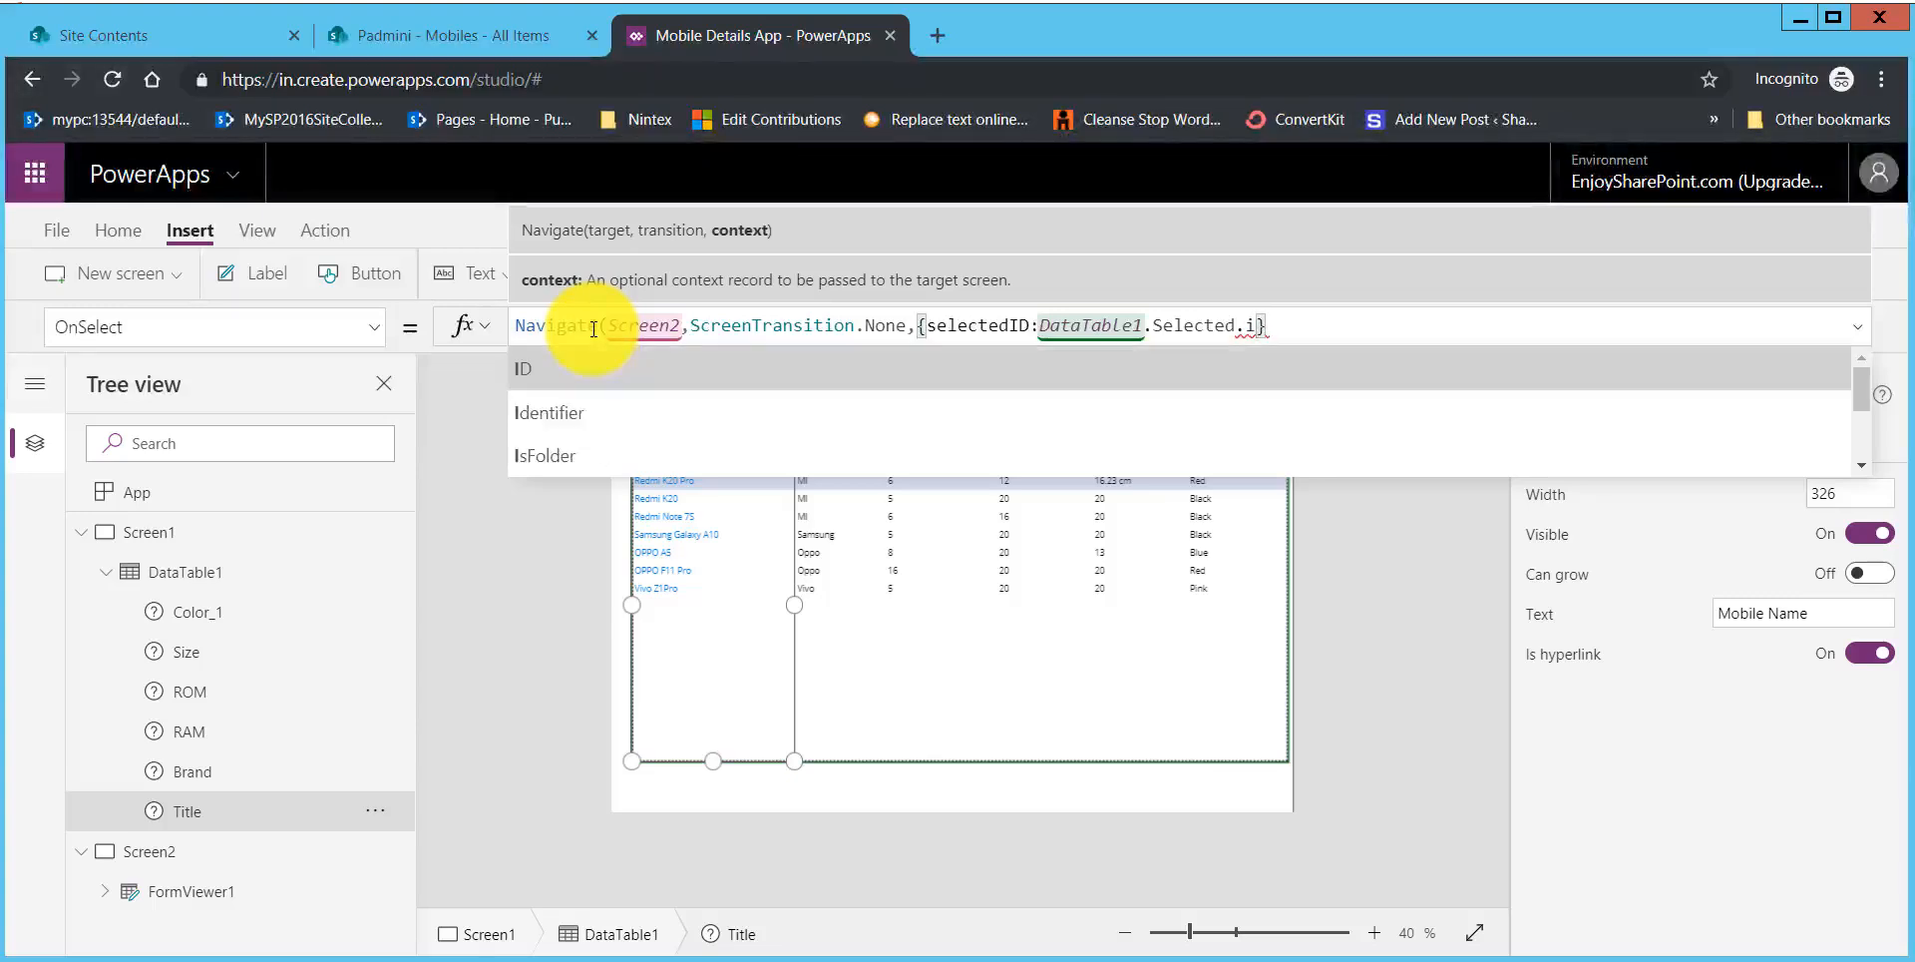
key(Tab)
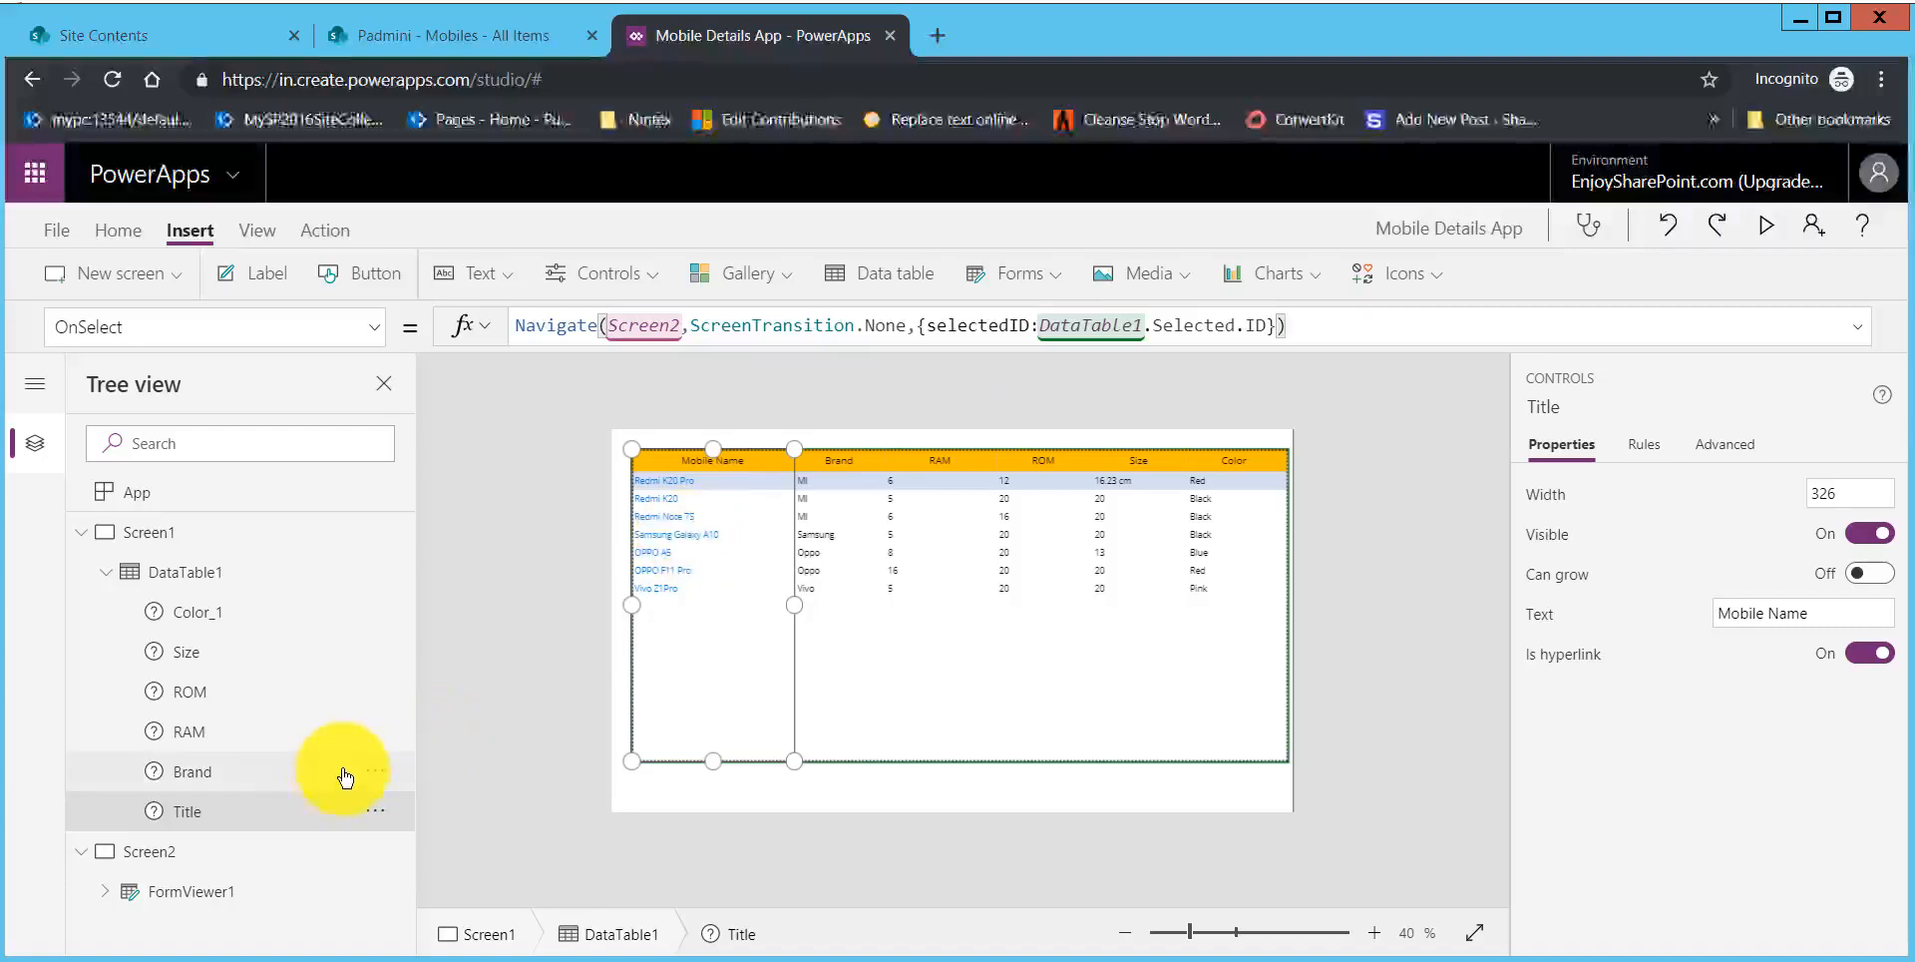
Step: Begin the Item formula of the display form on Screen2 with First(Filter(Mobiles
click(165, 860)
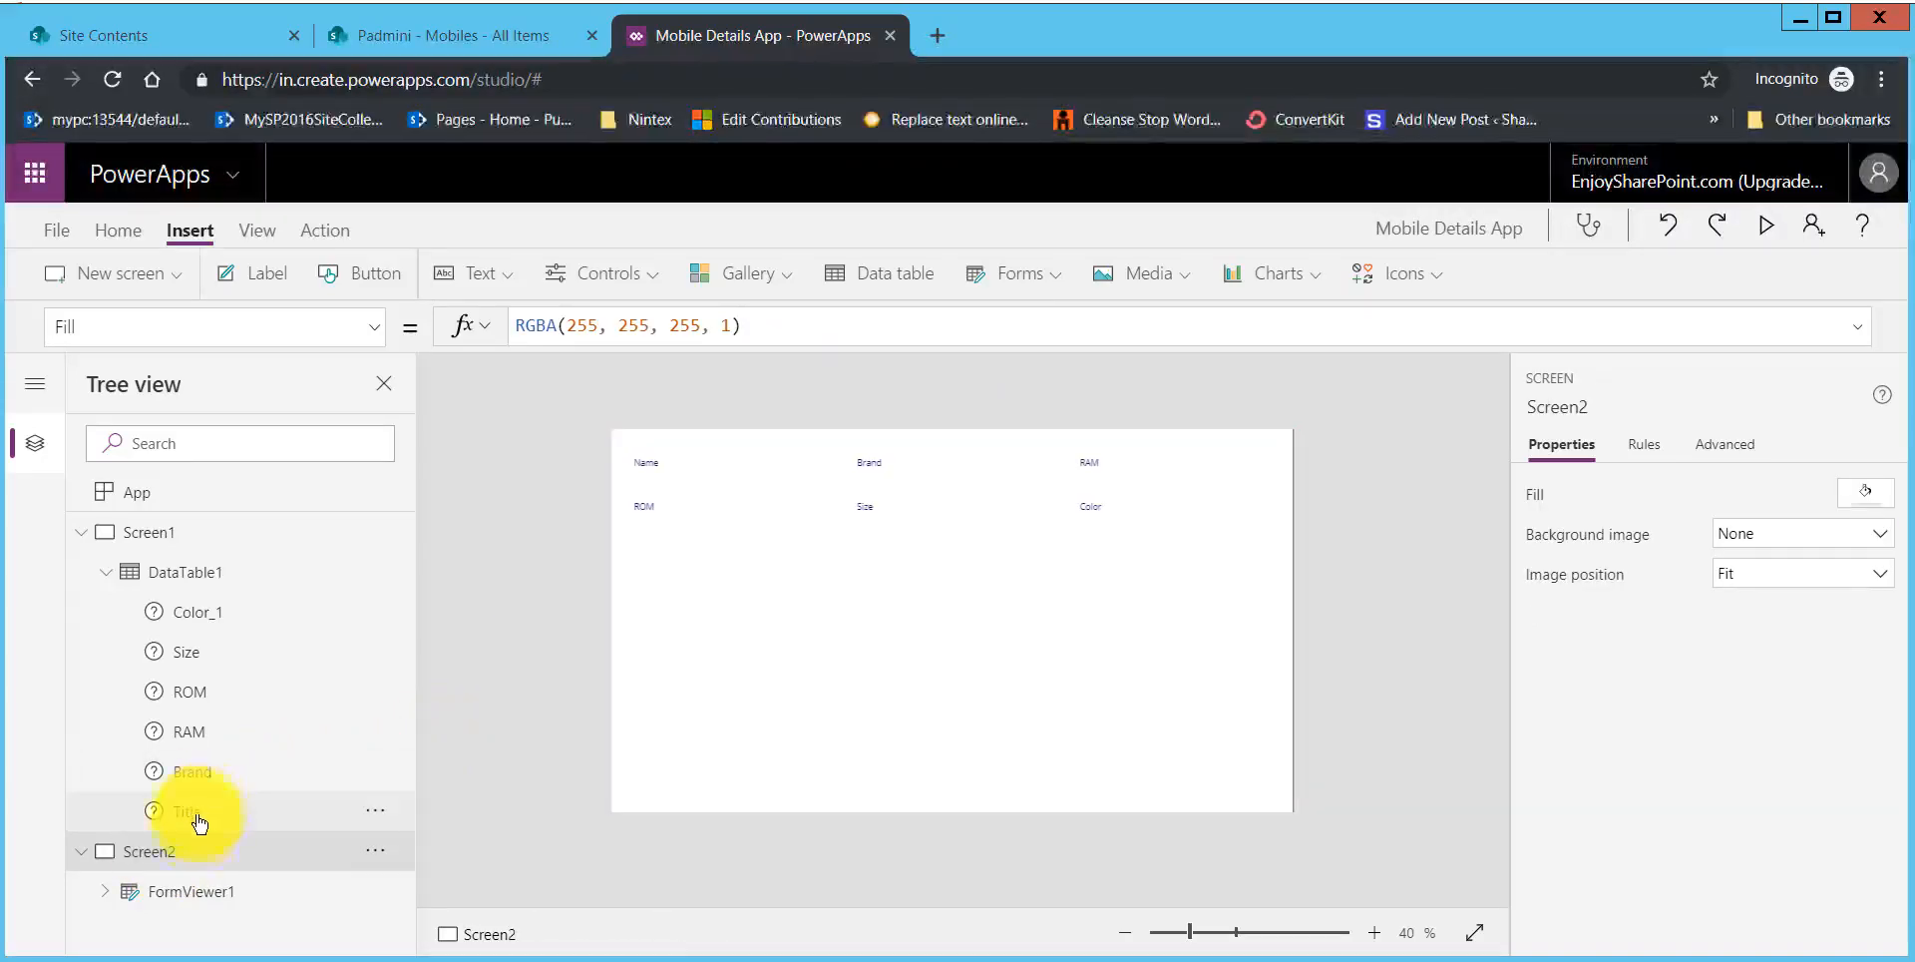
click(180, 891)
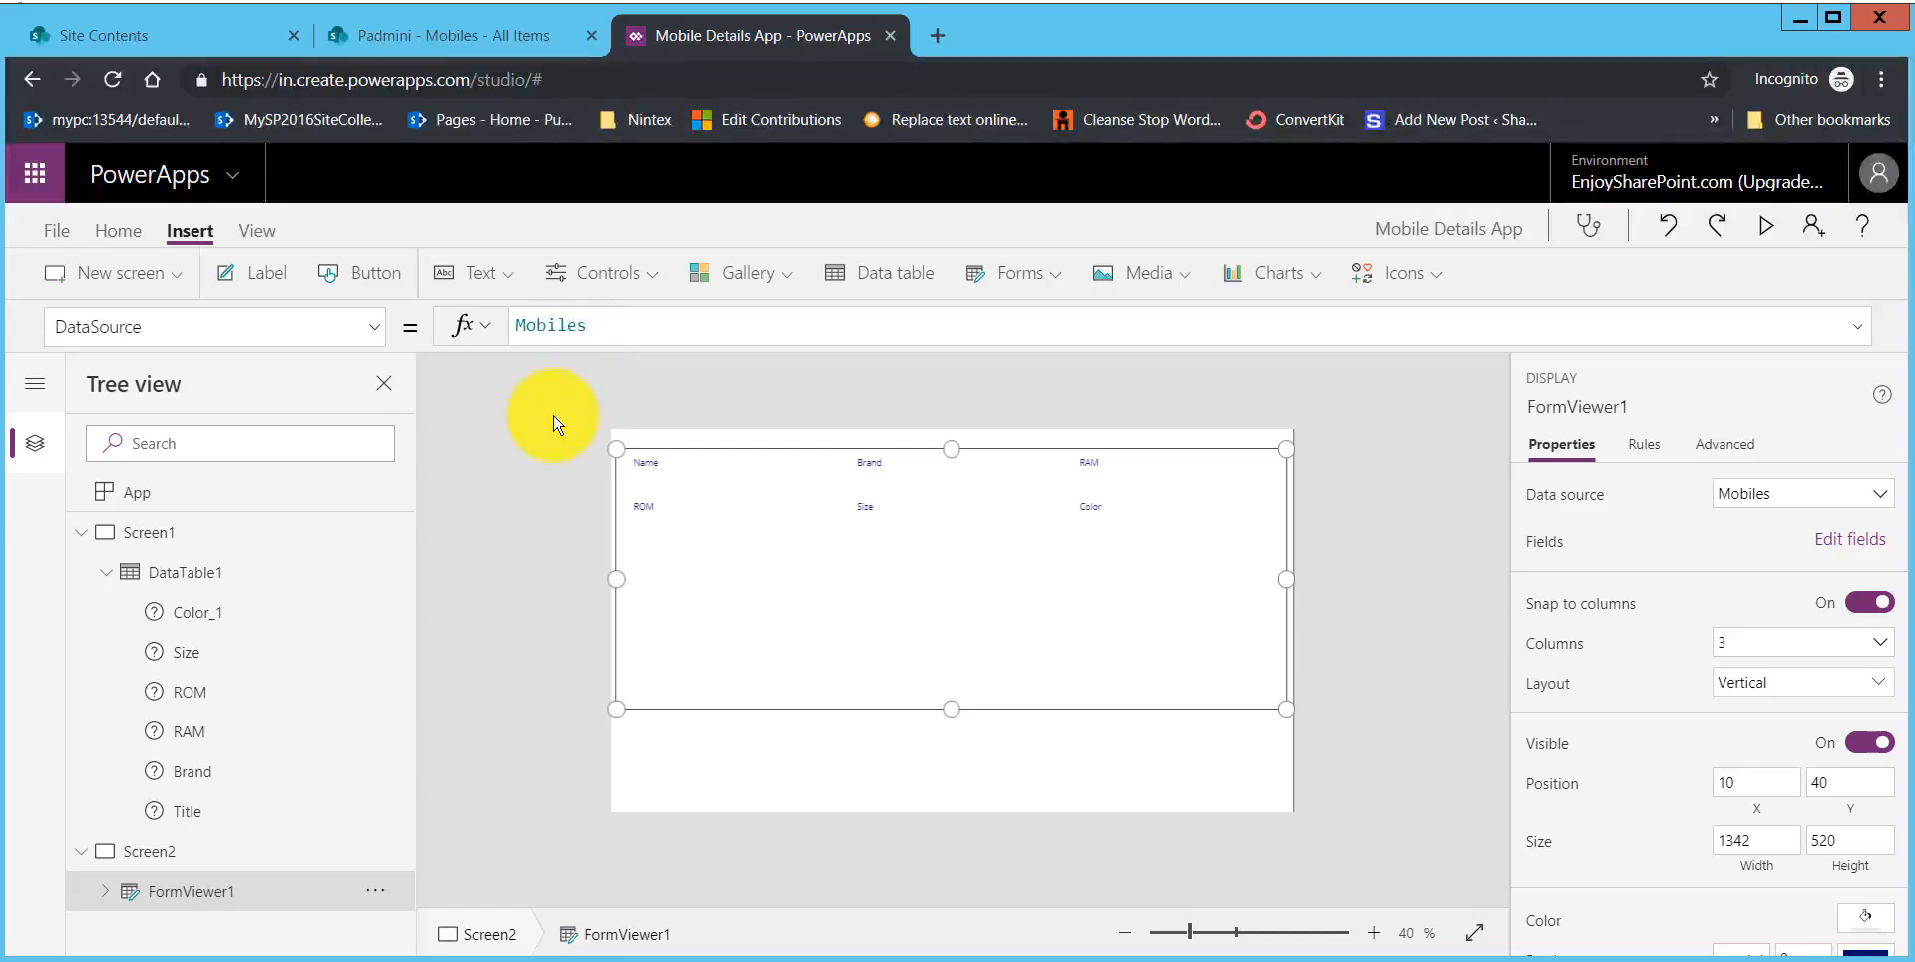
click(375, 333)
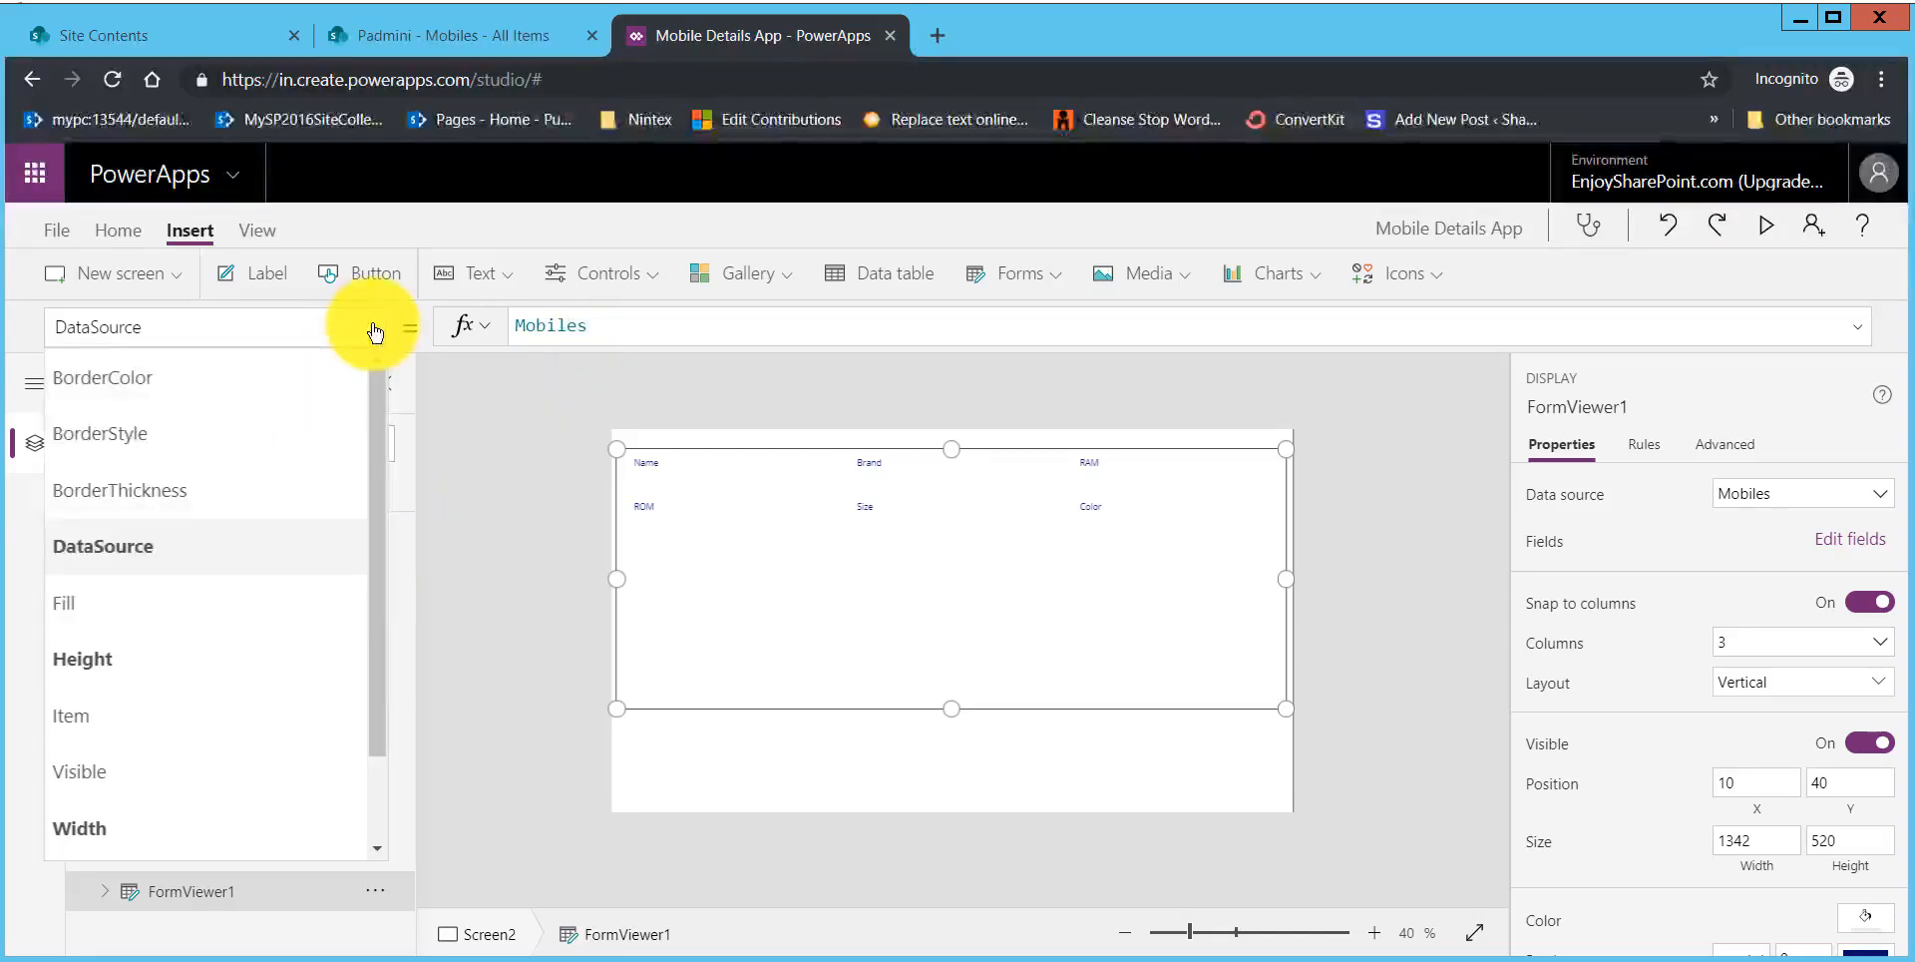
click(201, 708)
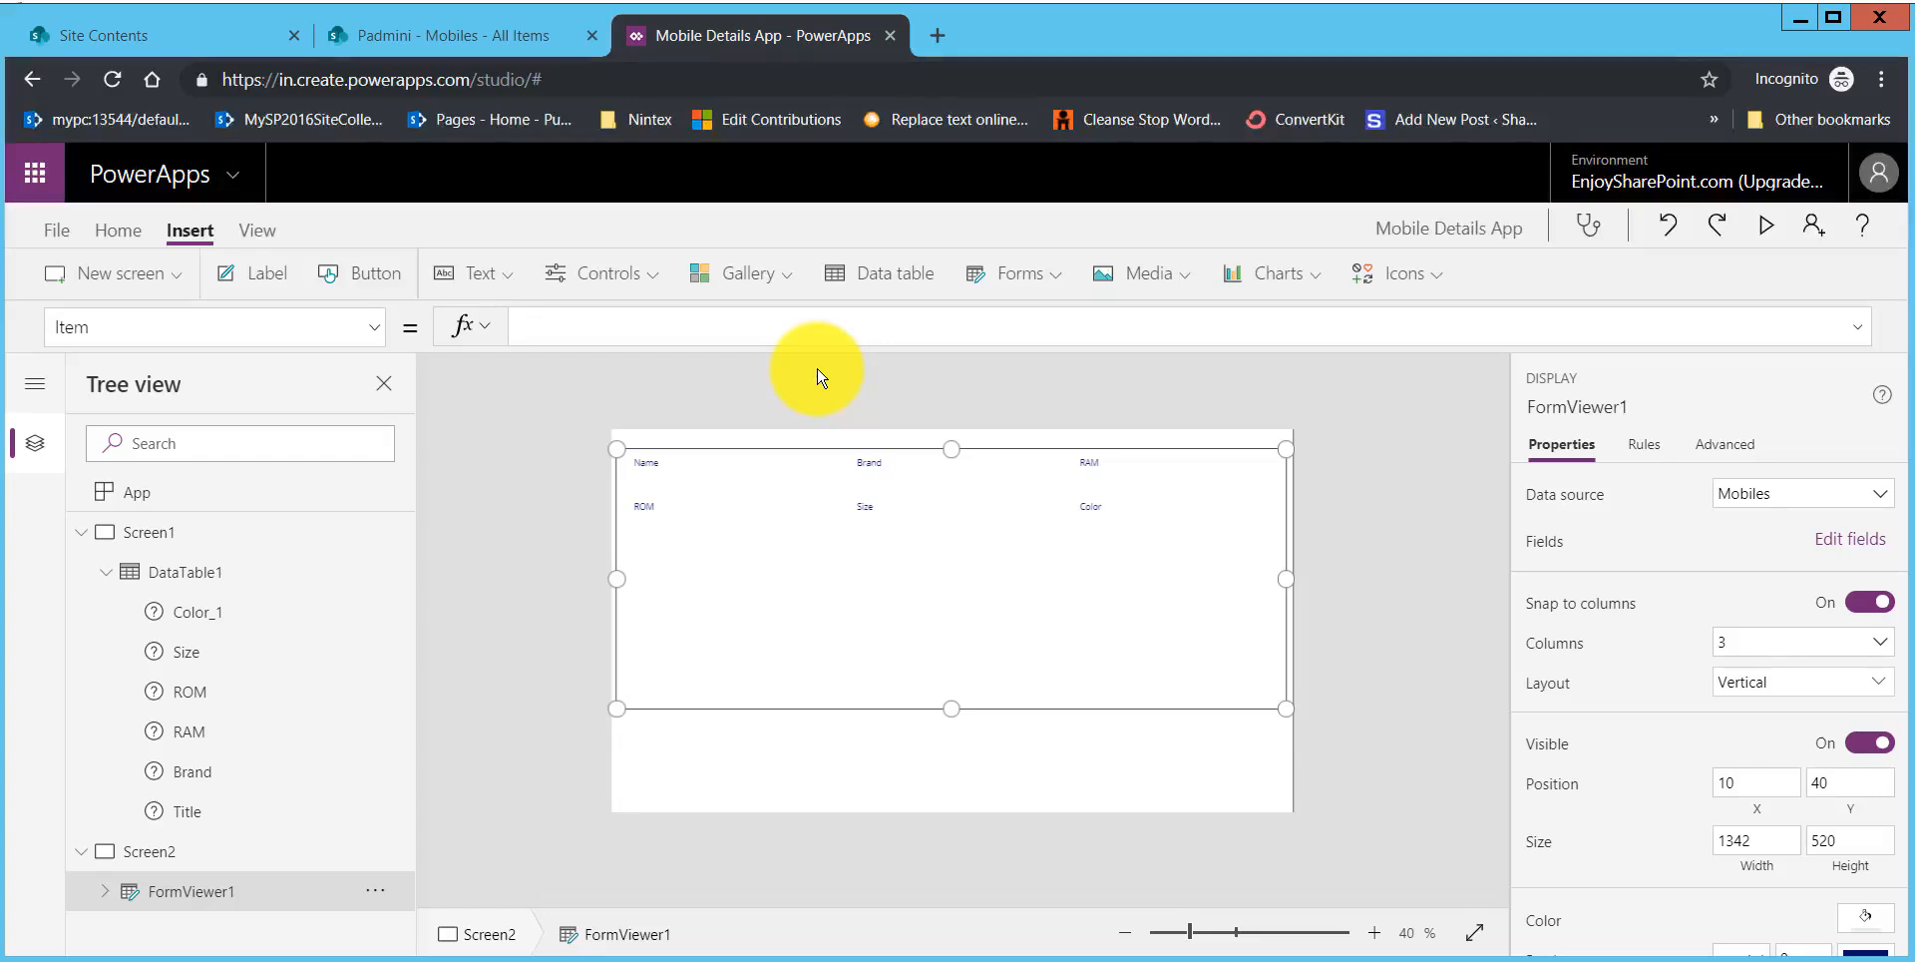
text(irs)
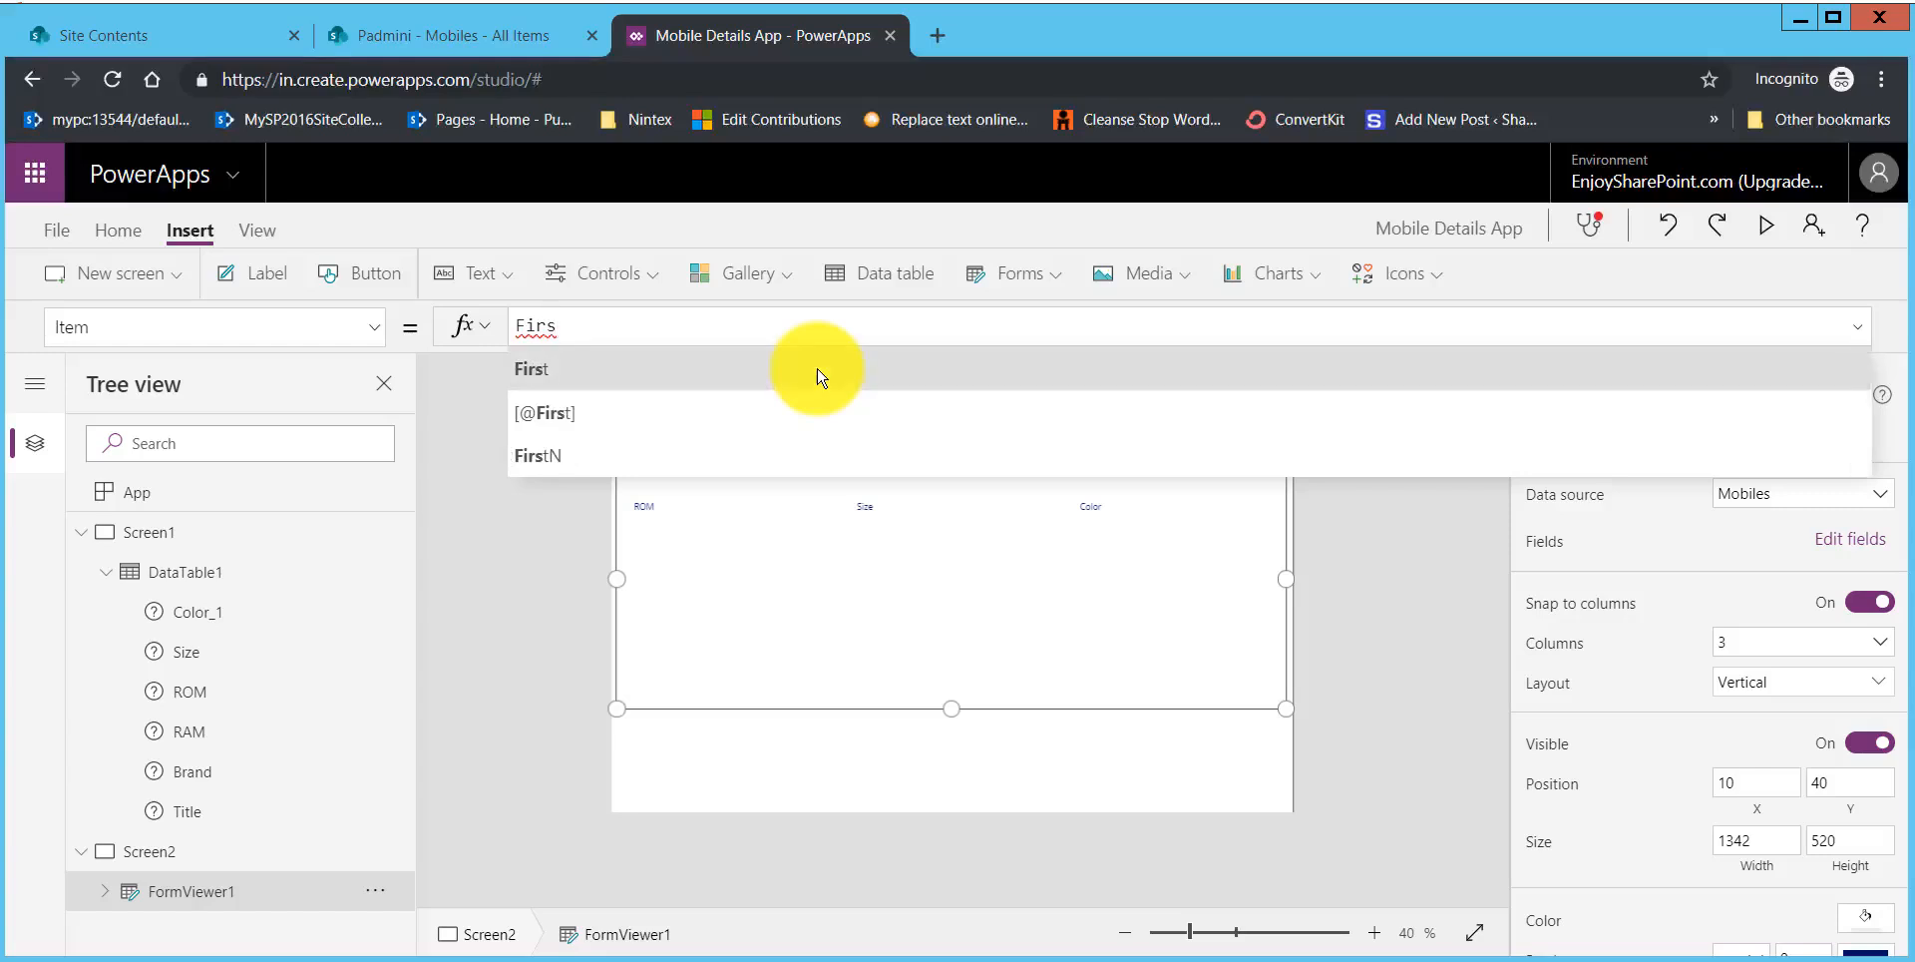
text(t(fi)
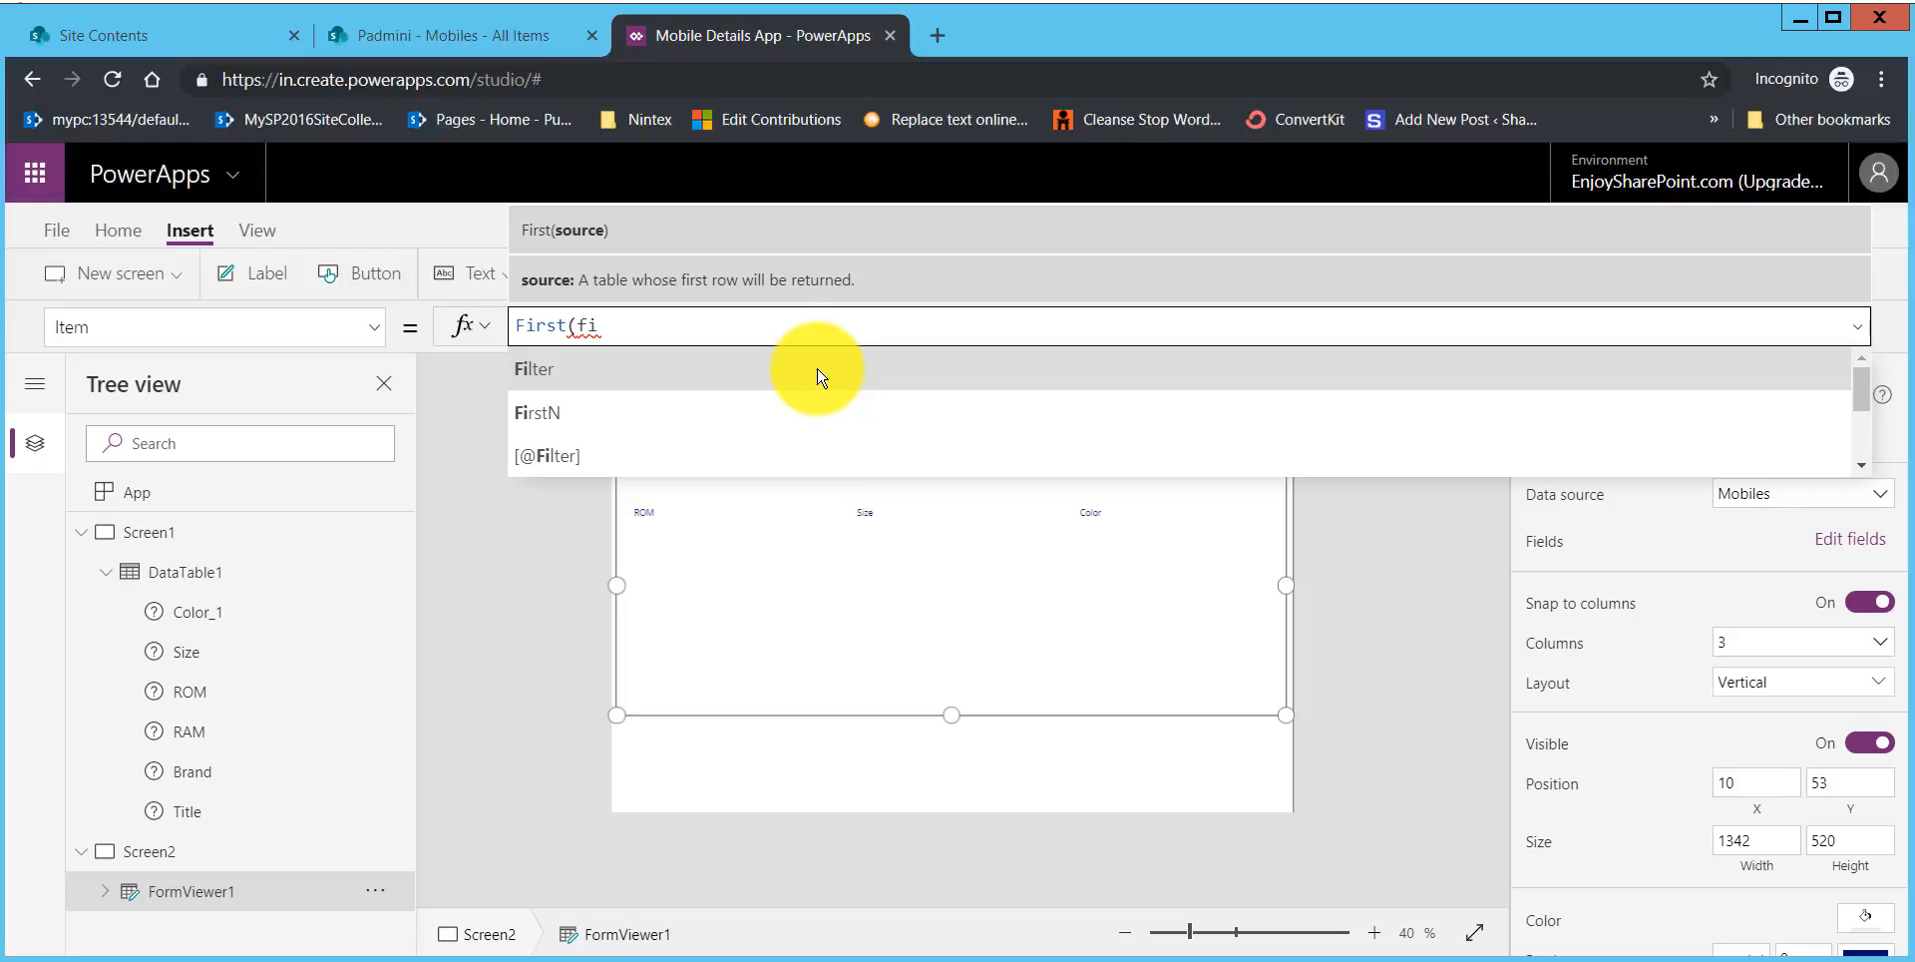
click(726, 369)
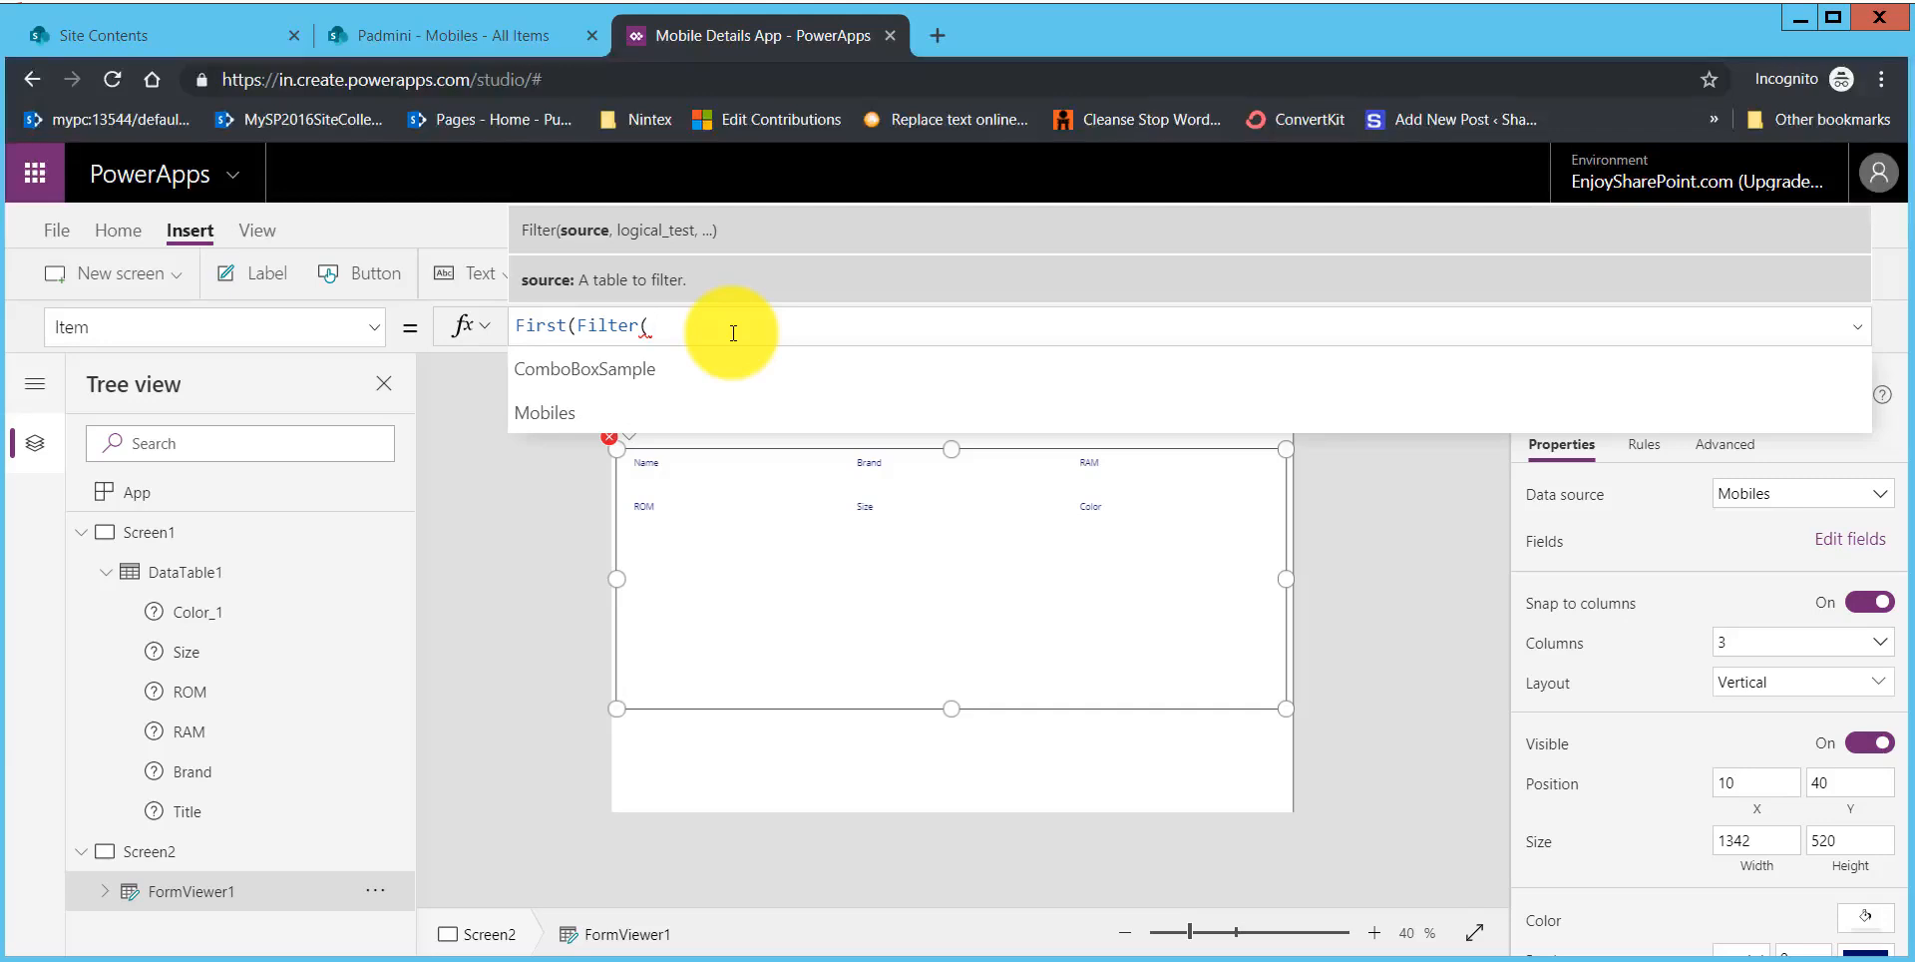
text(mo)
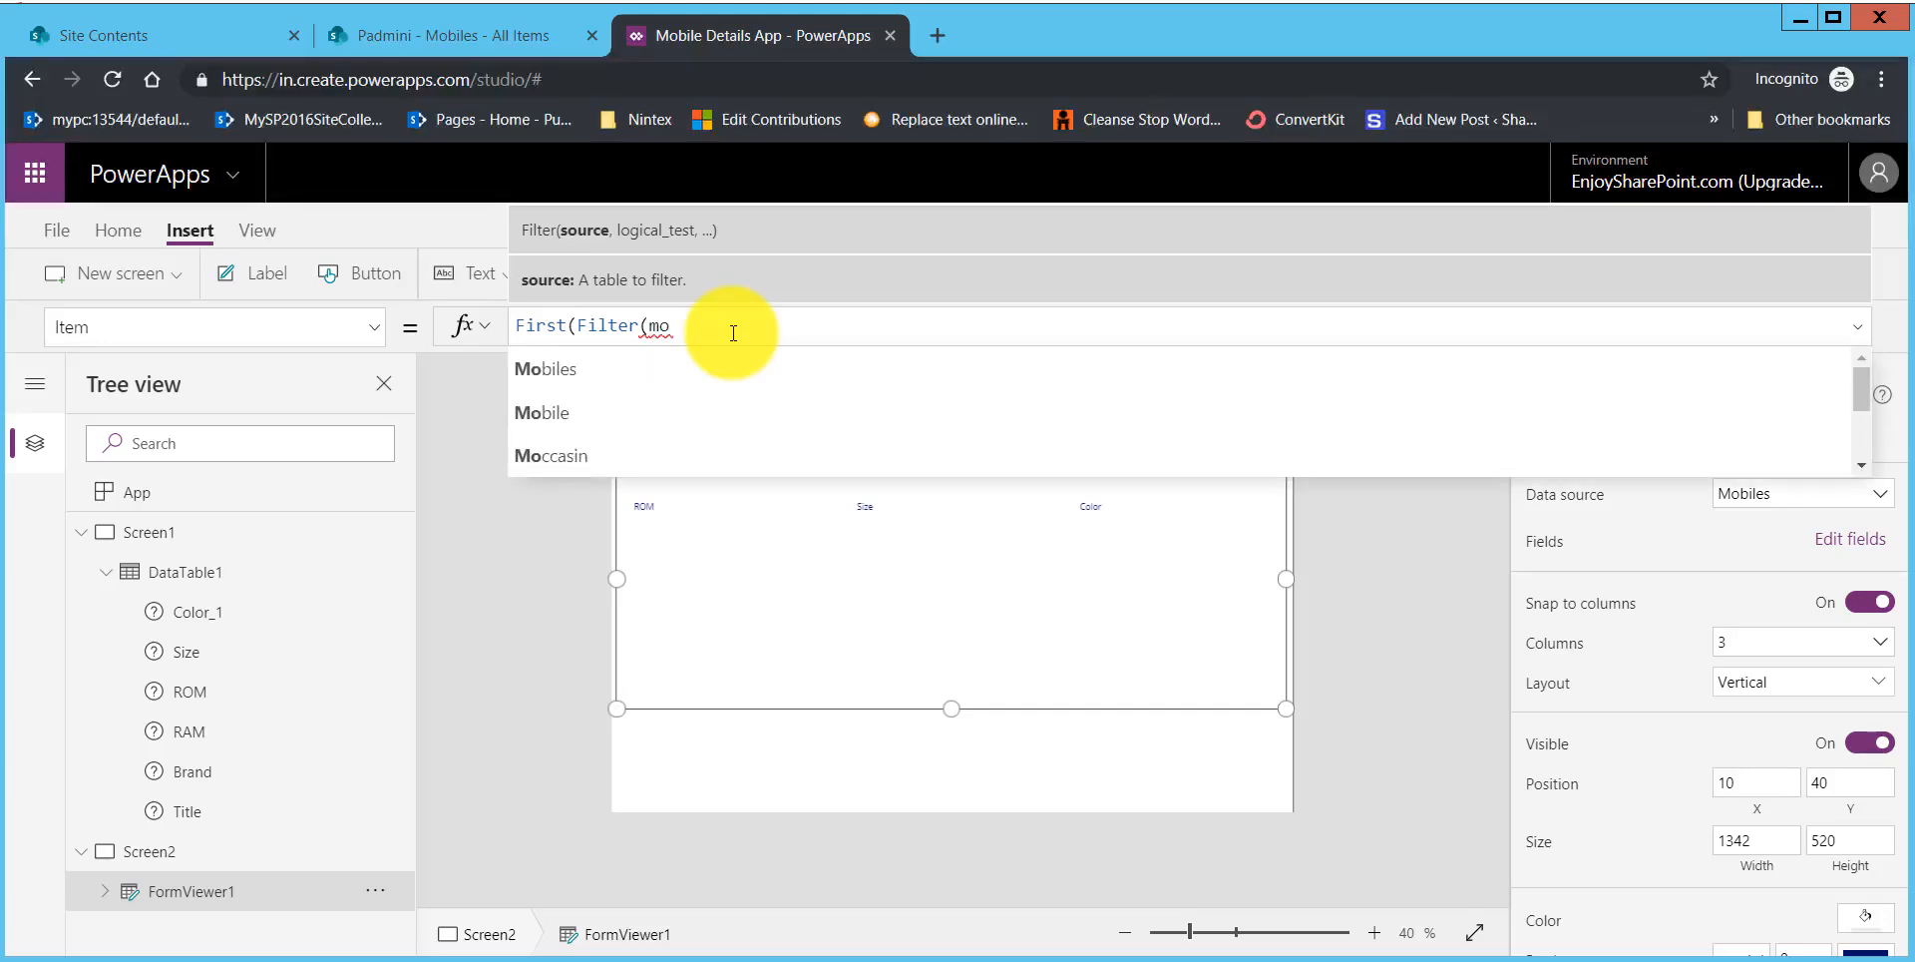
key(Down)
key(Return)
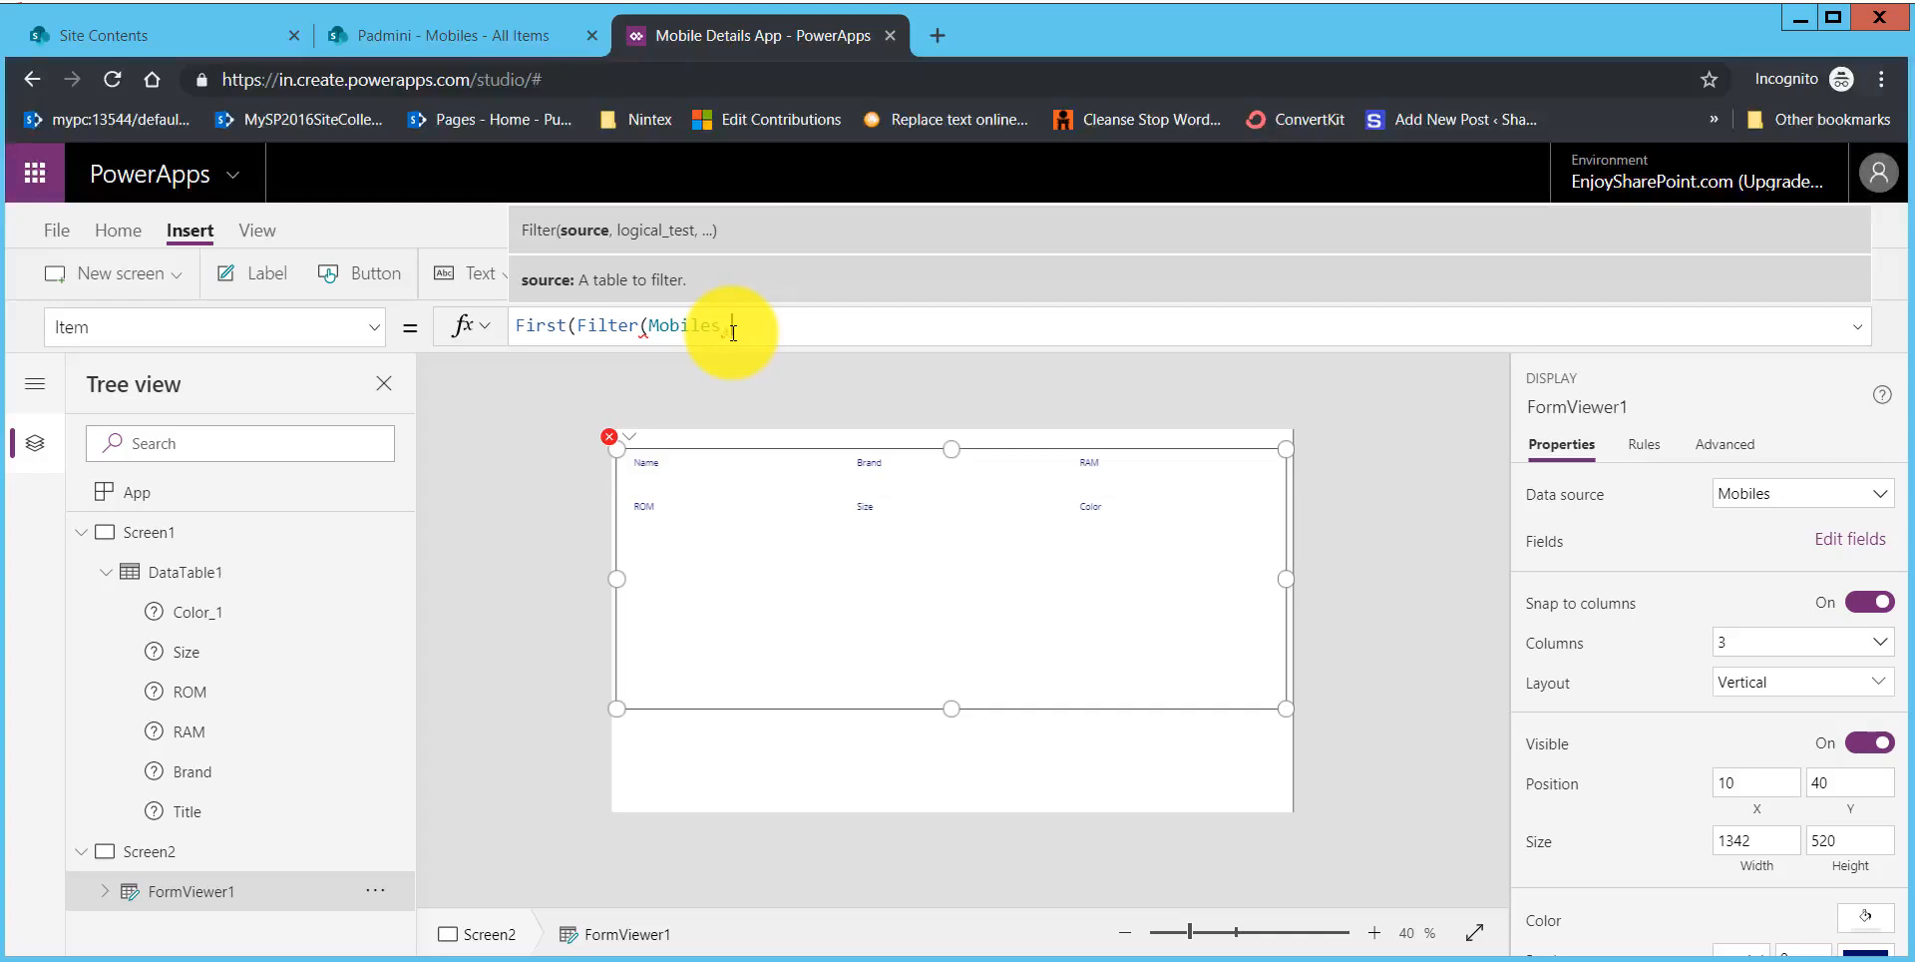
Step: Finish the form's Item formula with the filter condition ID=selectedID and close both functions
text(,)
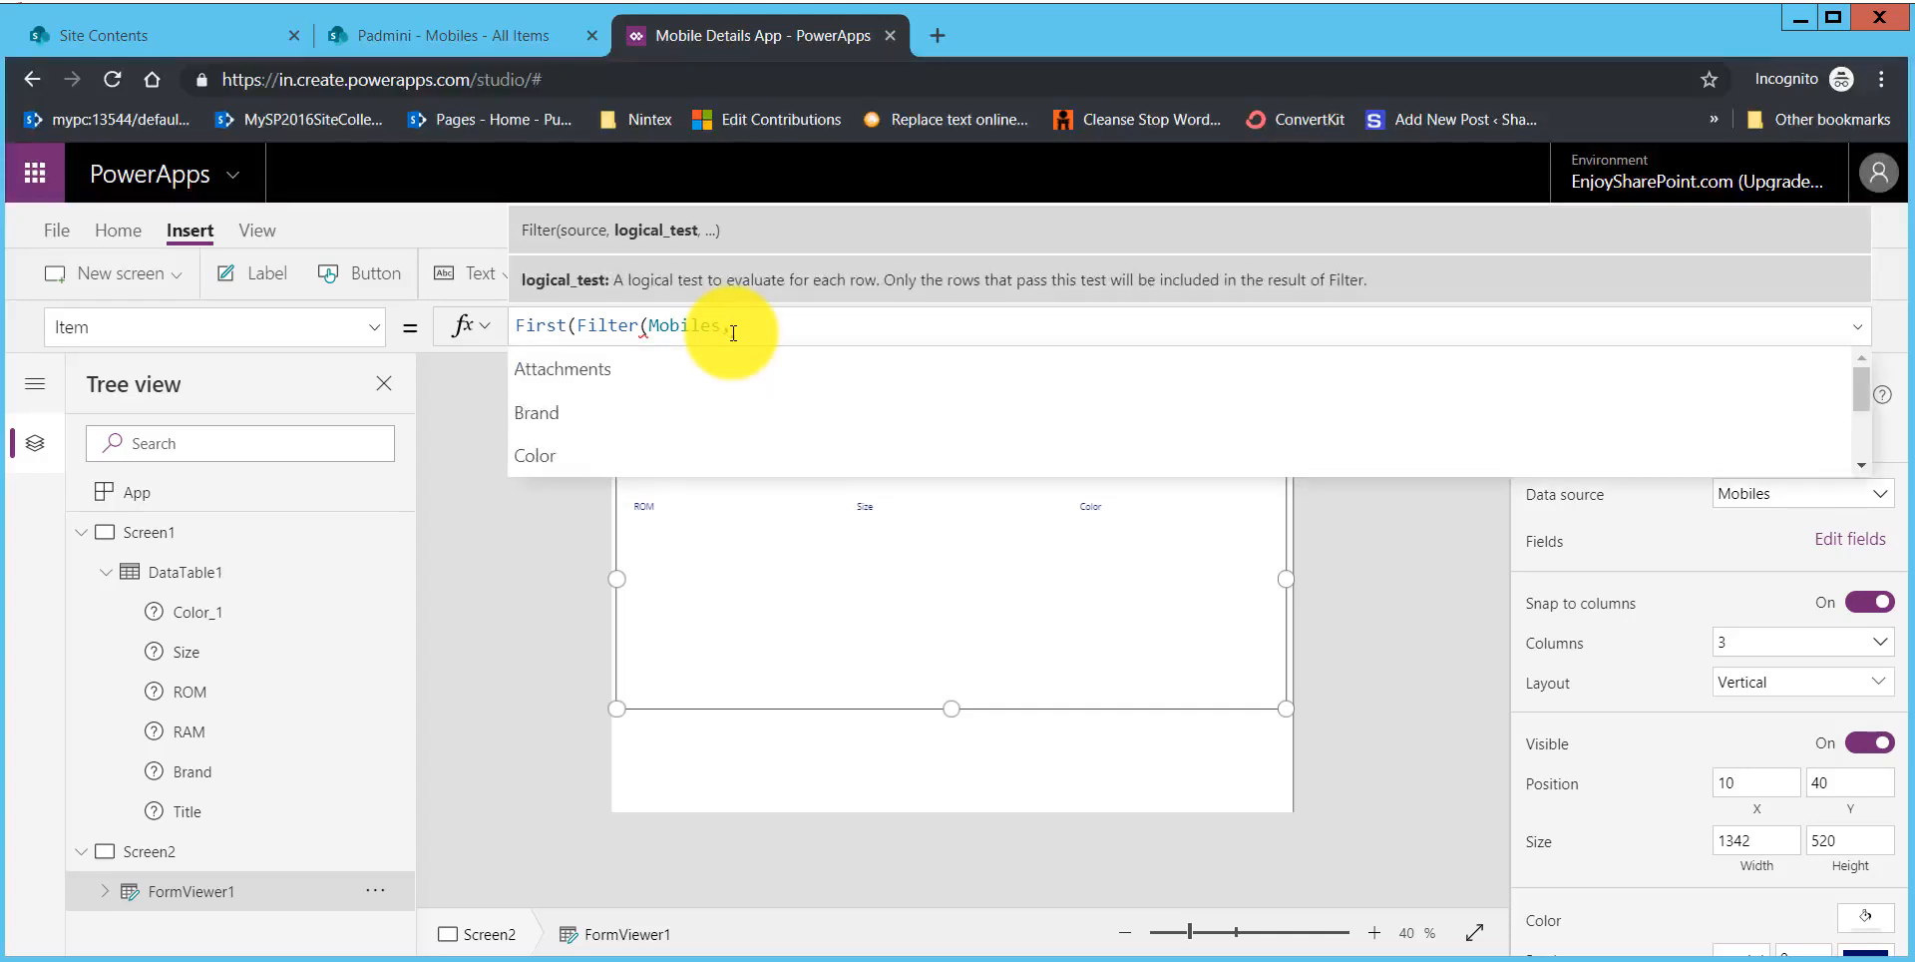
text(ID)
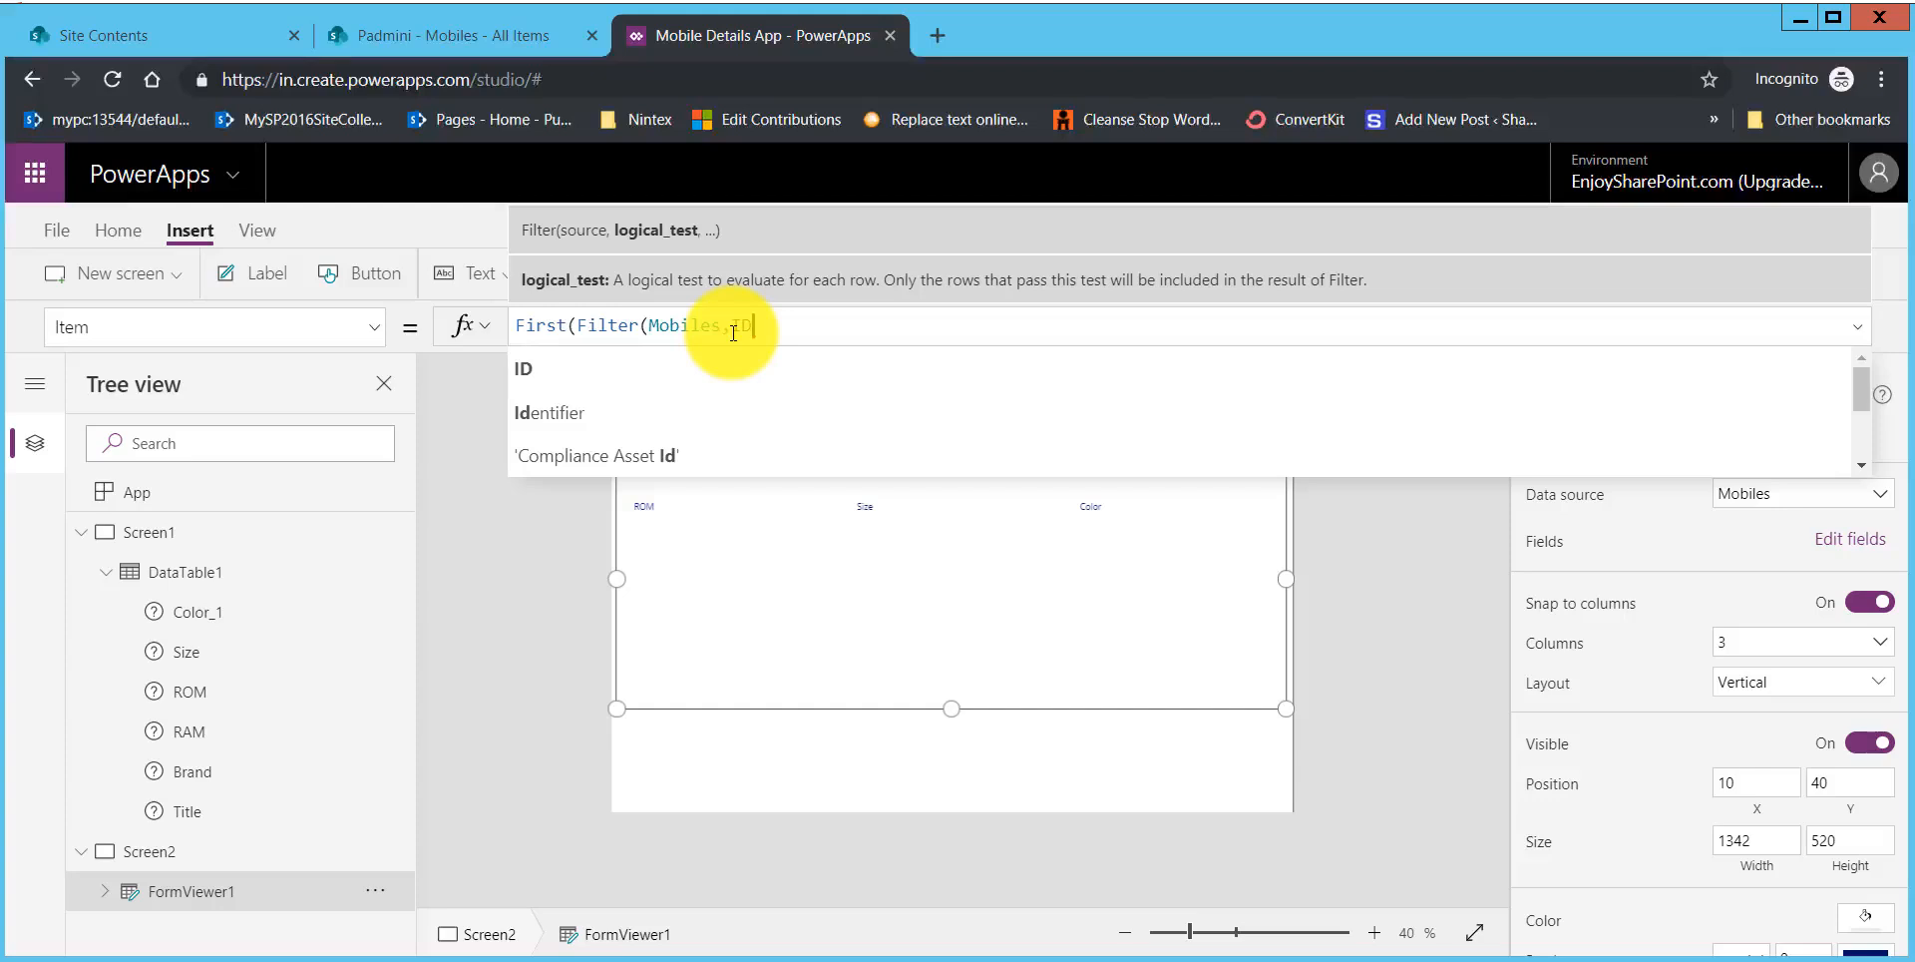
text(=)
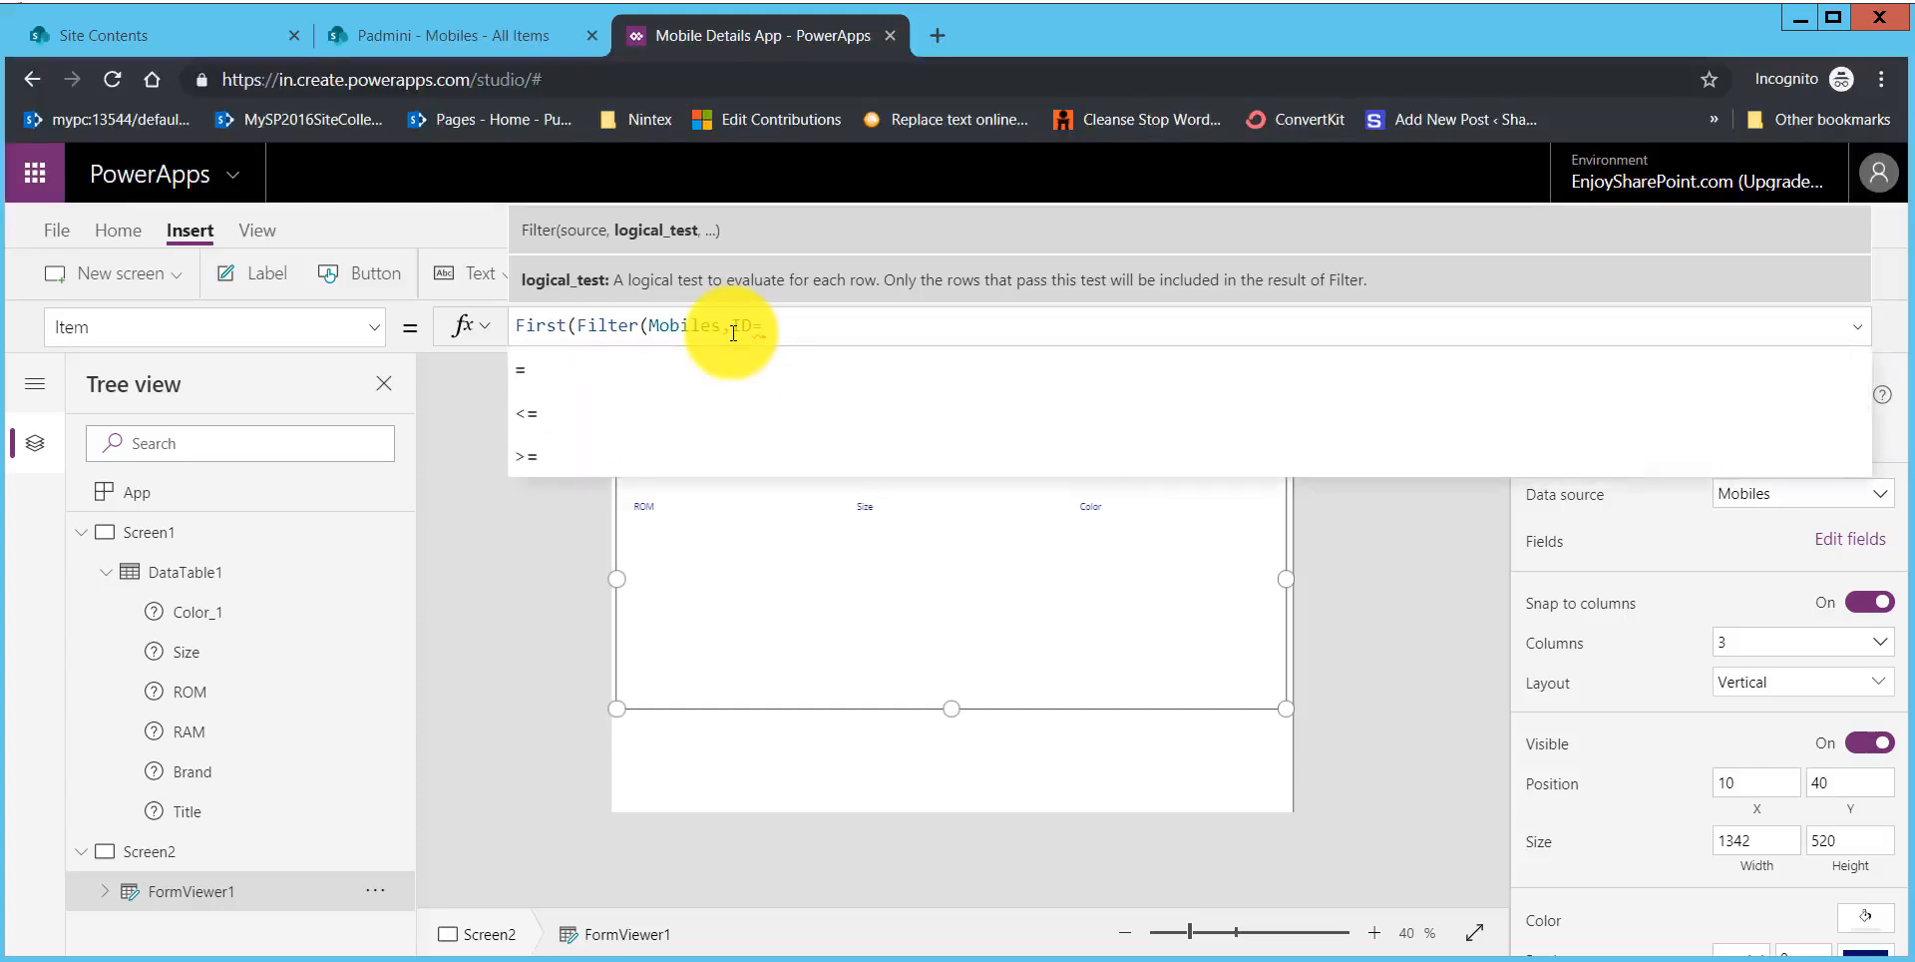
text(sel)
key(Tab)
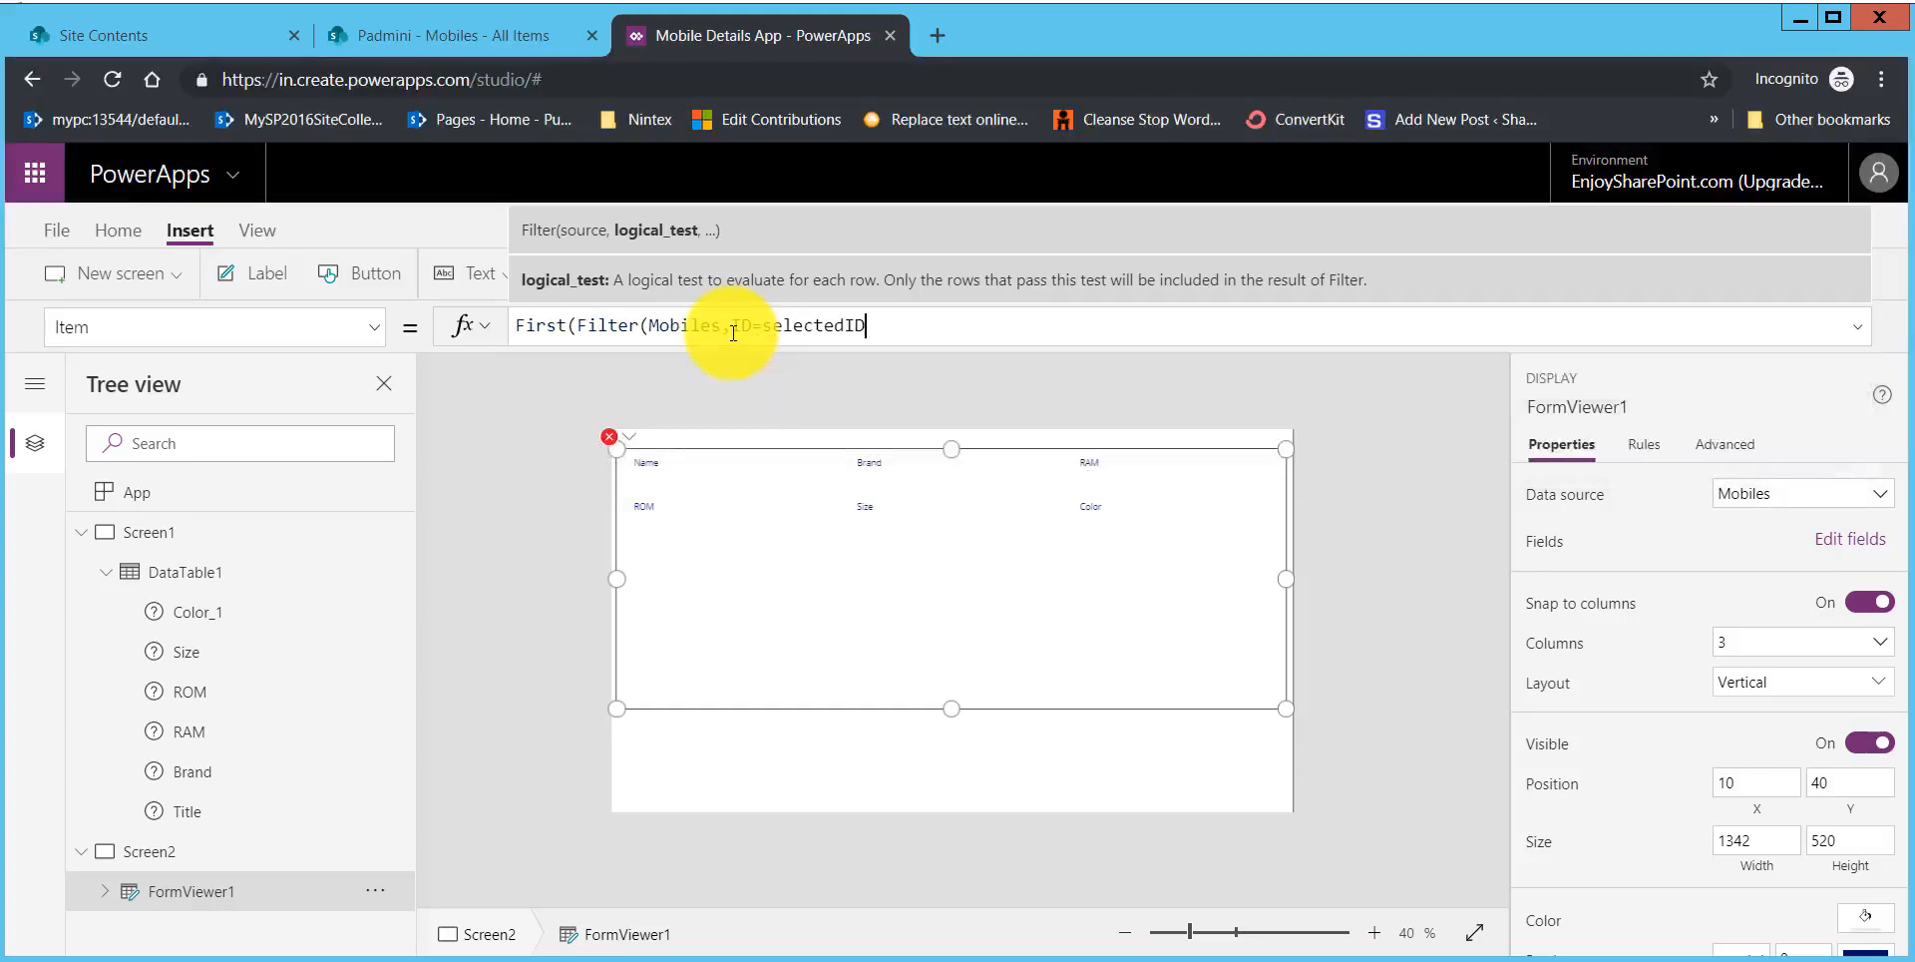
text()))
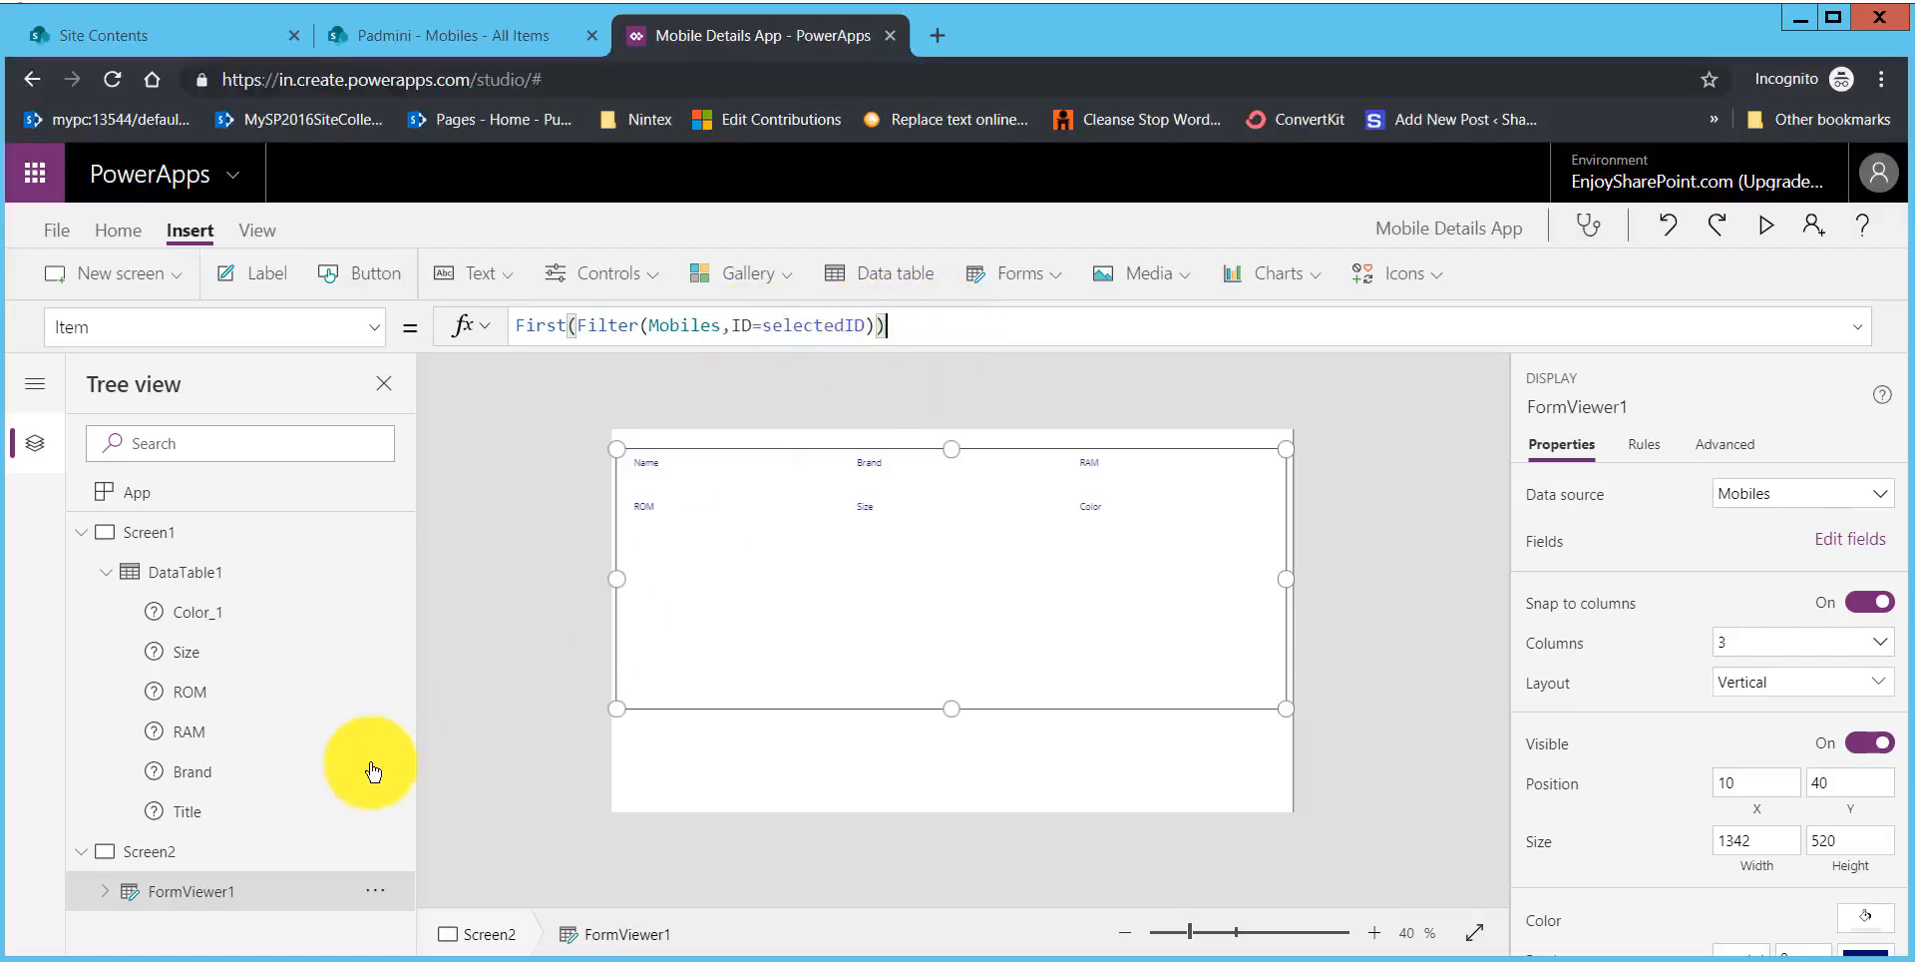
Step: Preview the app from the data table screen, open the Redmi Note 7S link to check its details, and return to the editor
click(200, 573)
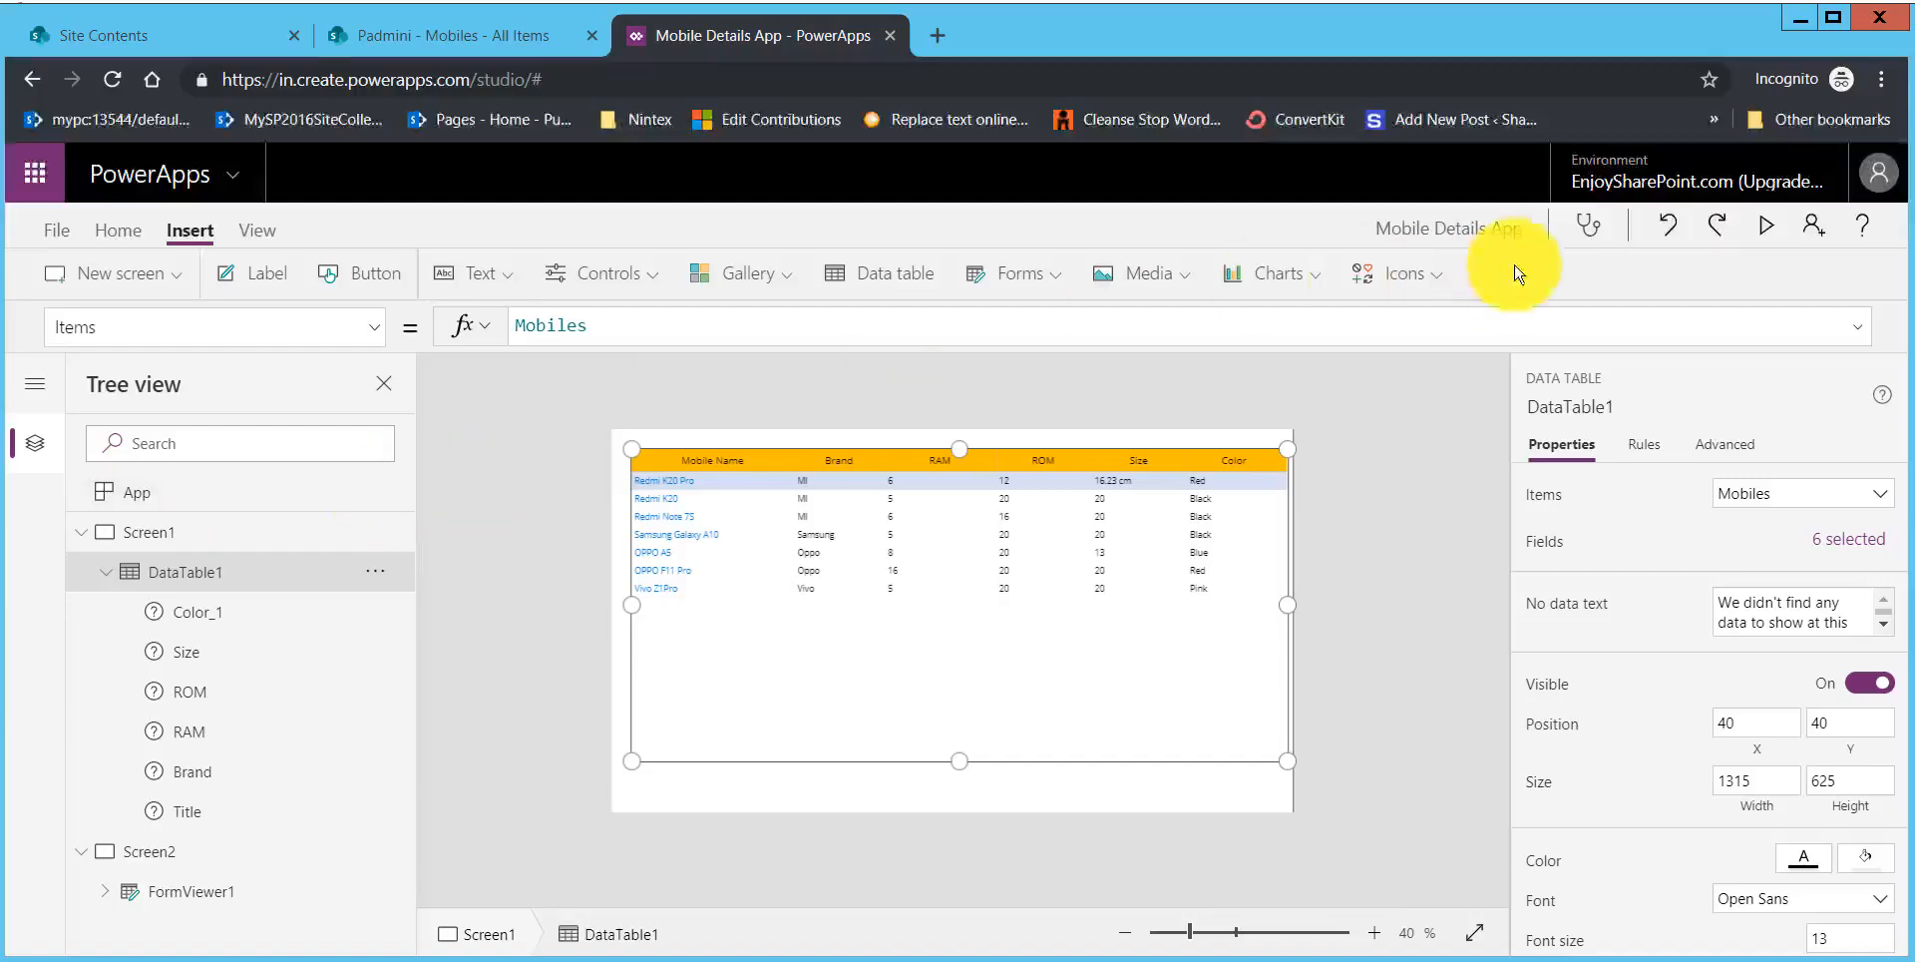
click(1768, 225)
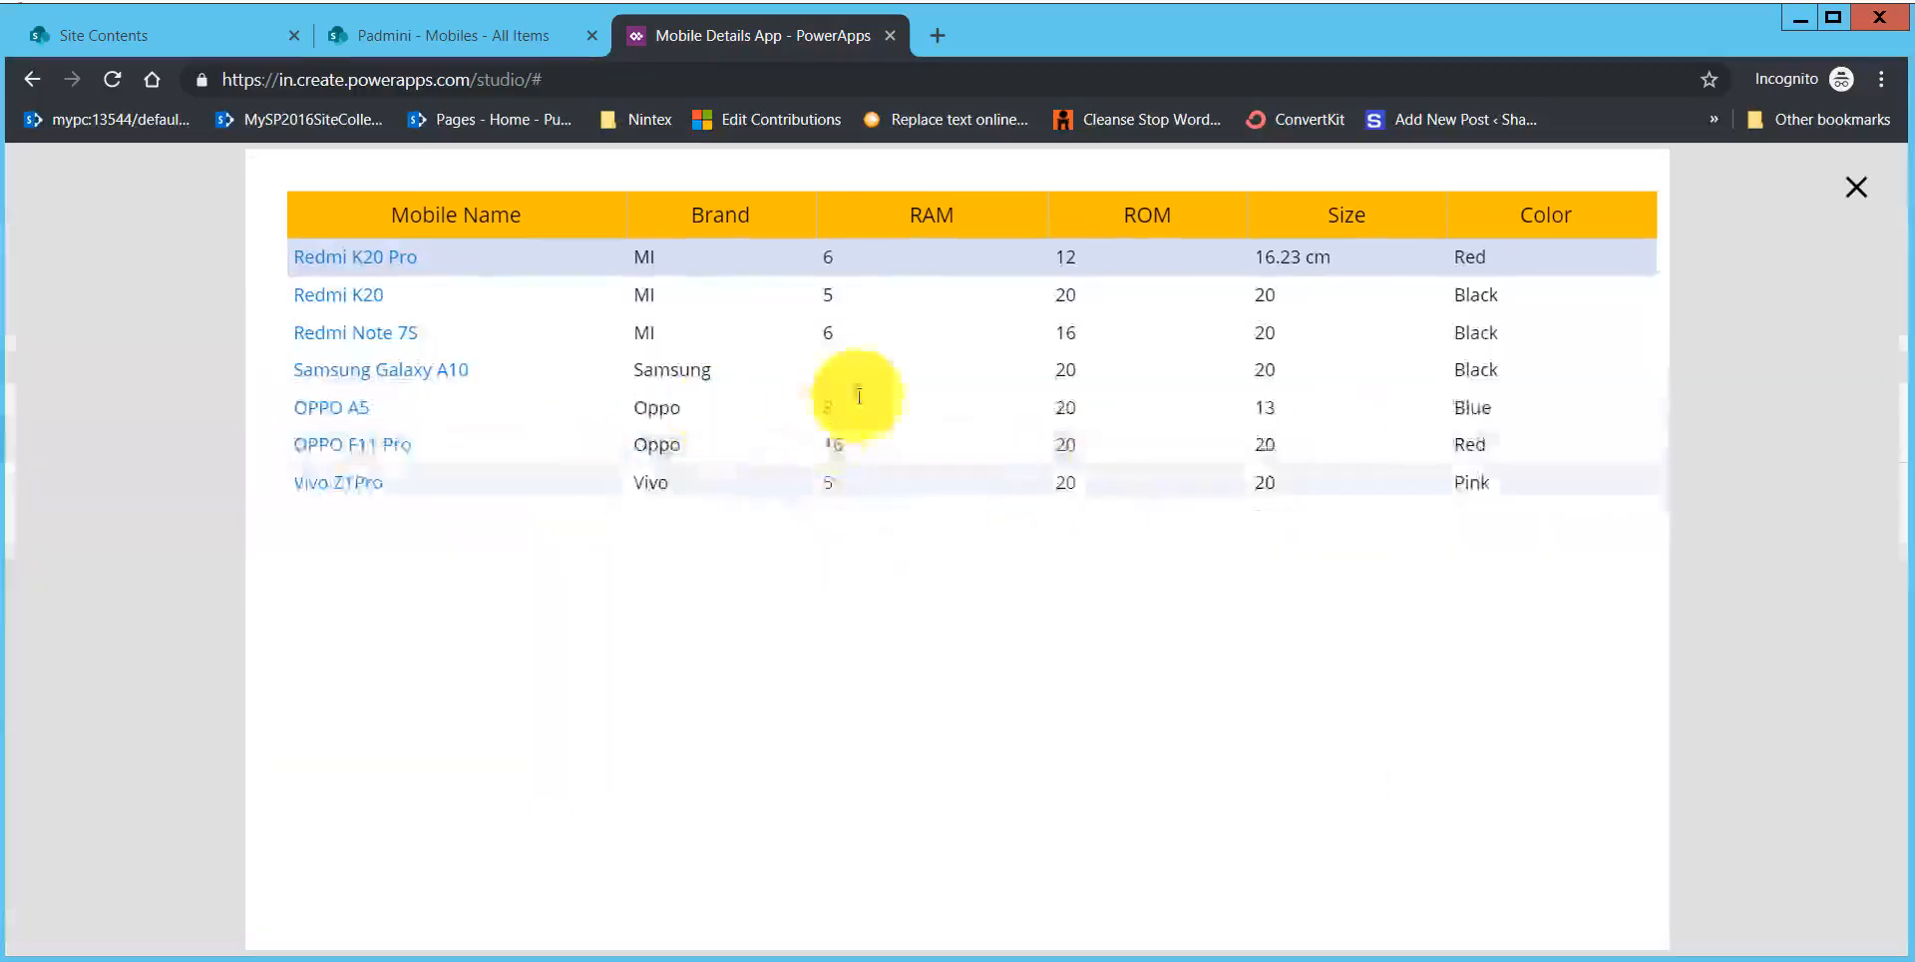
click(368, 342)
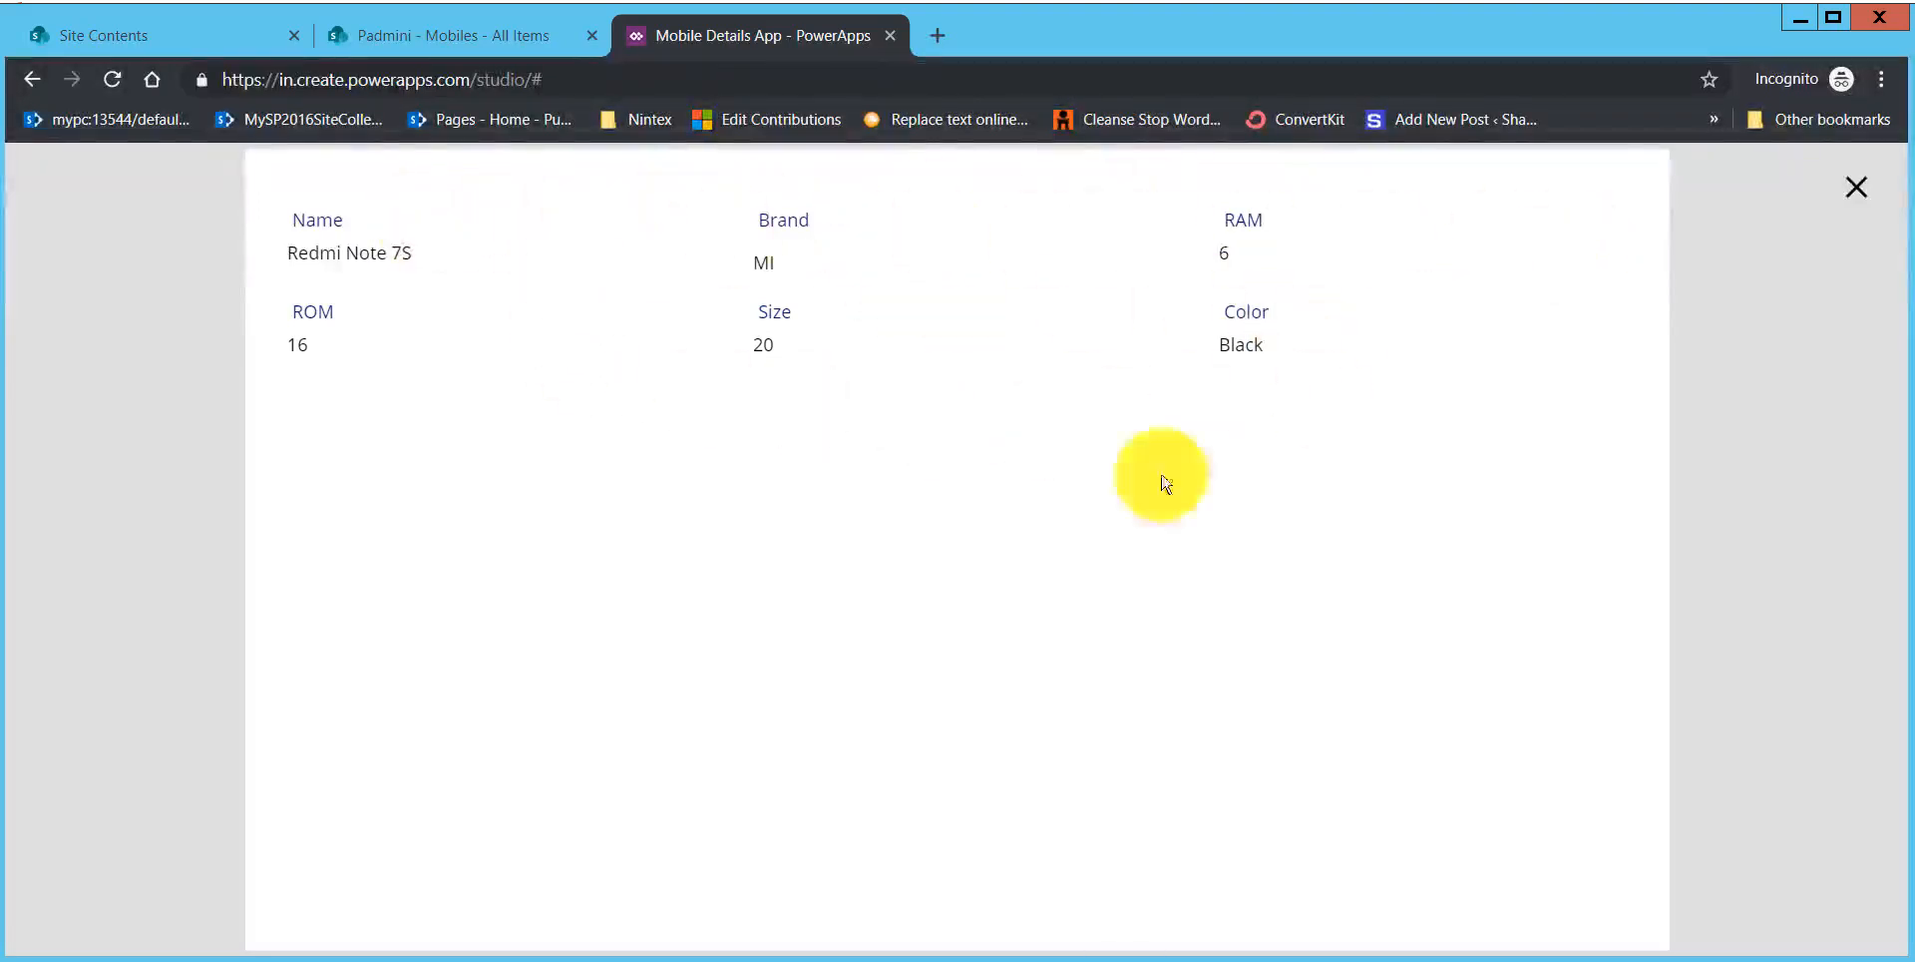
click(1856, 186)
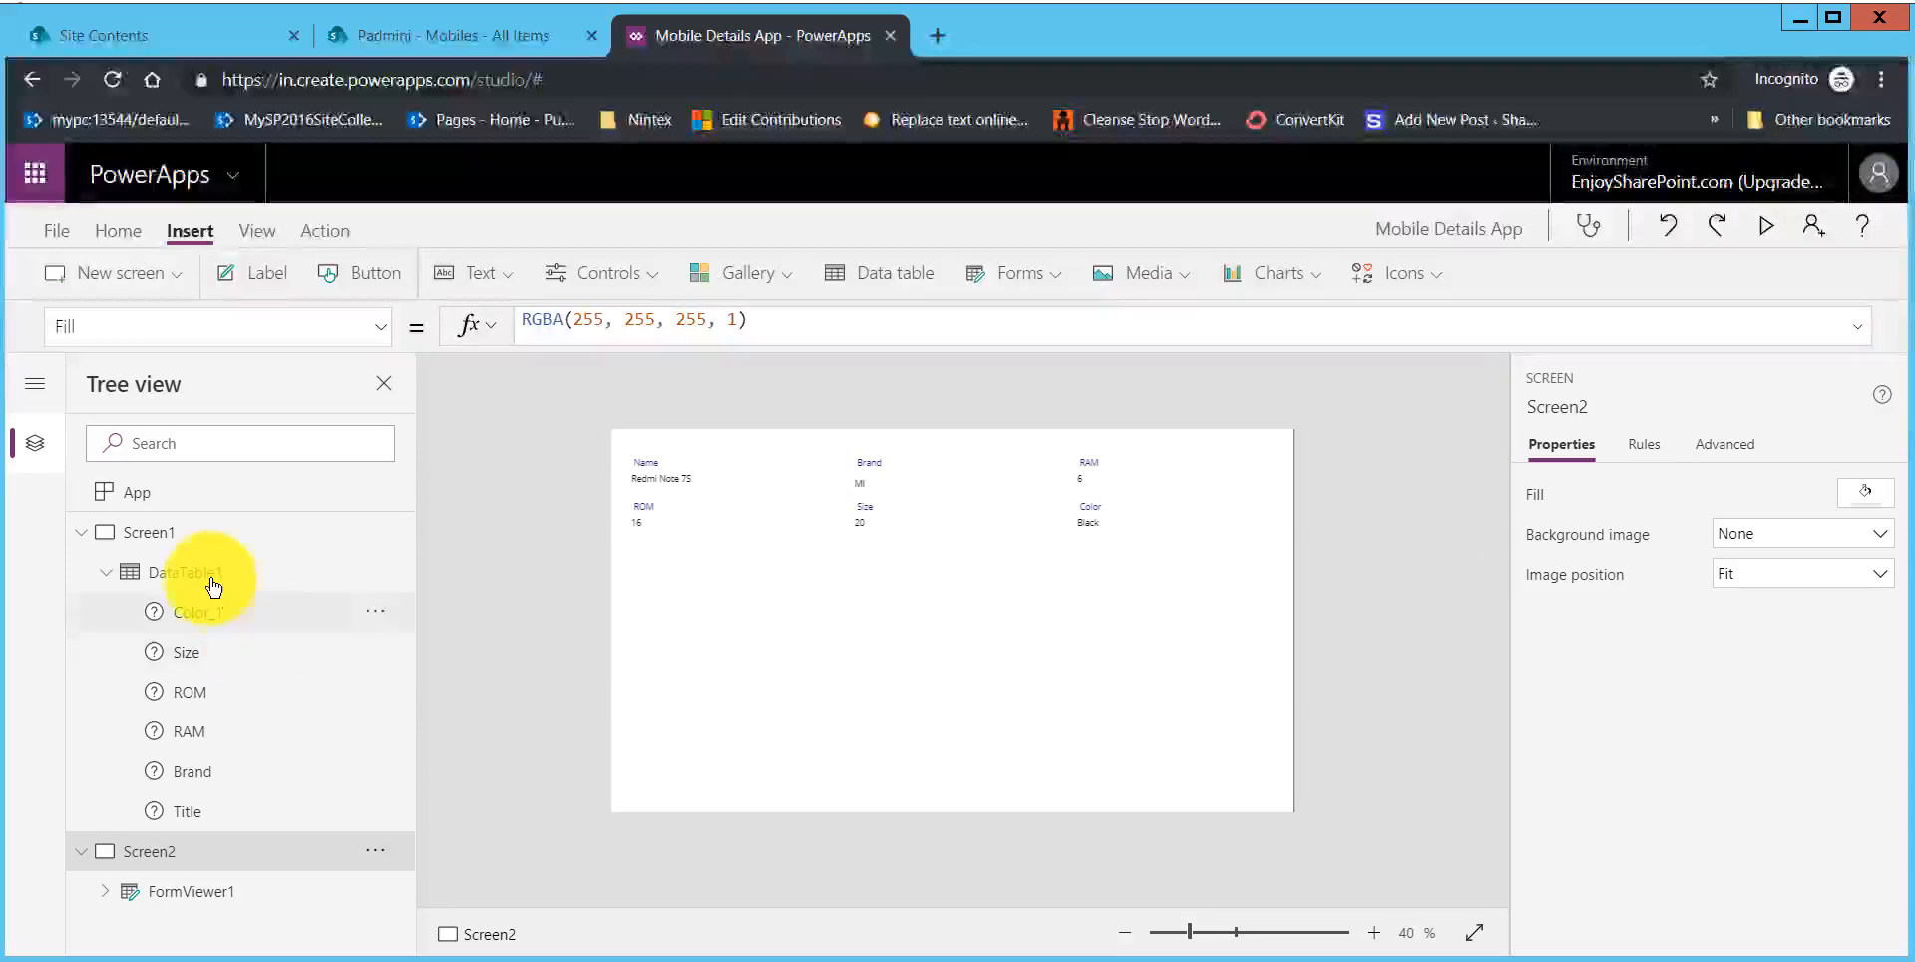
Step: Move the data table on Screen1 down to position X 20, Y 108, leaving space above its header
click(209, 572)
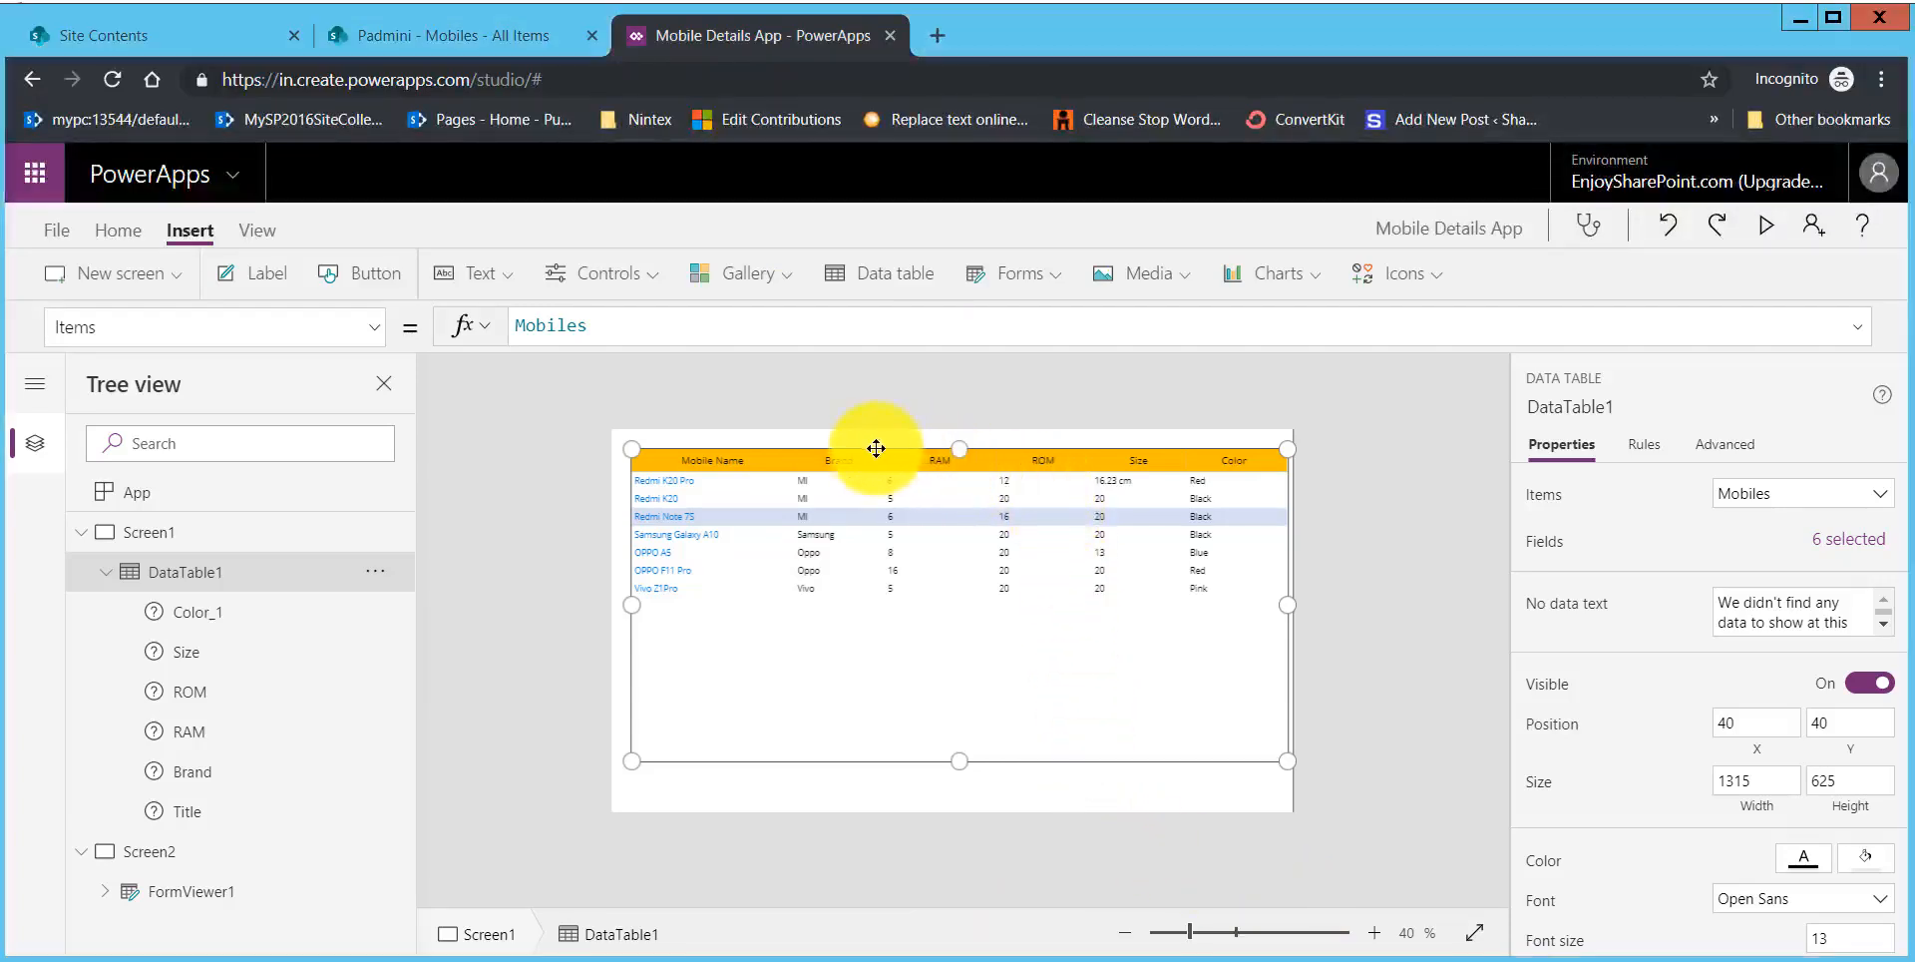
drag(876, 448, 869, 481)
click(1385, 574)
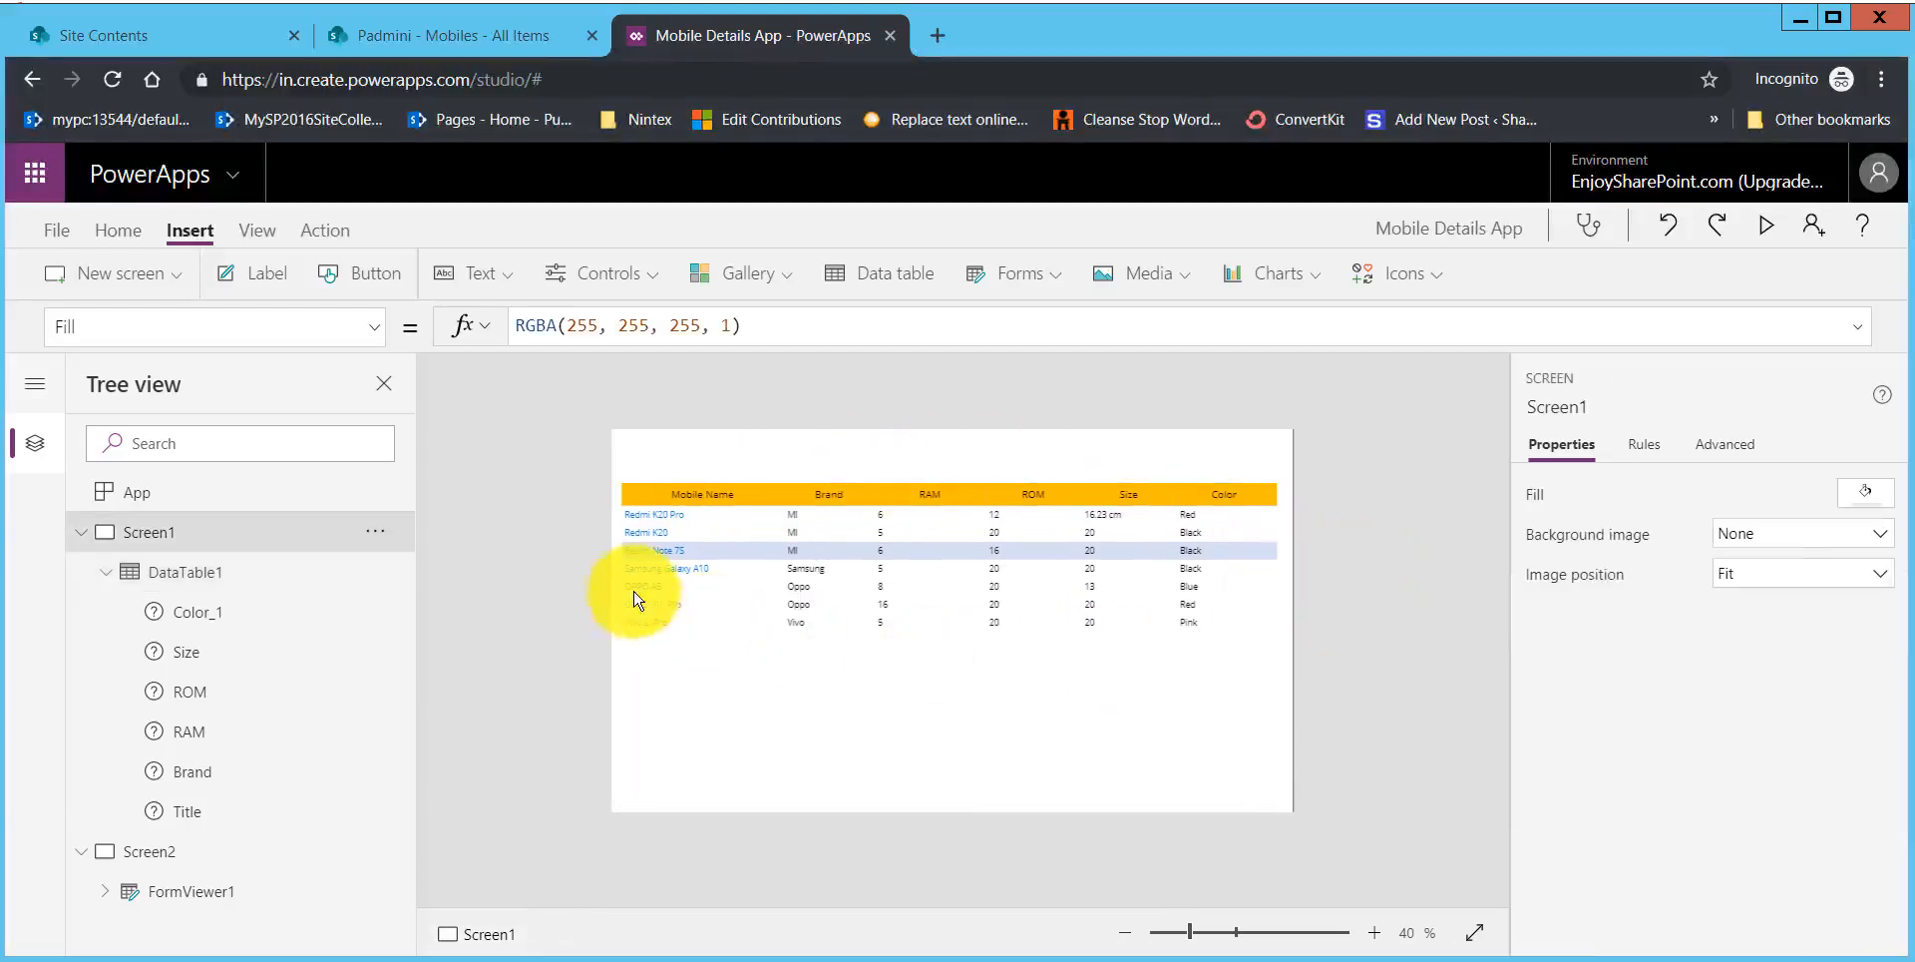
Step: Insert a text input above the data table and enlarge it to fill the space over the first column
click(507, 287)
click(500, 379)
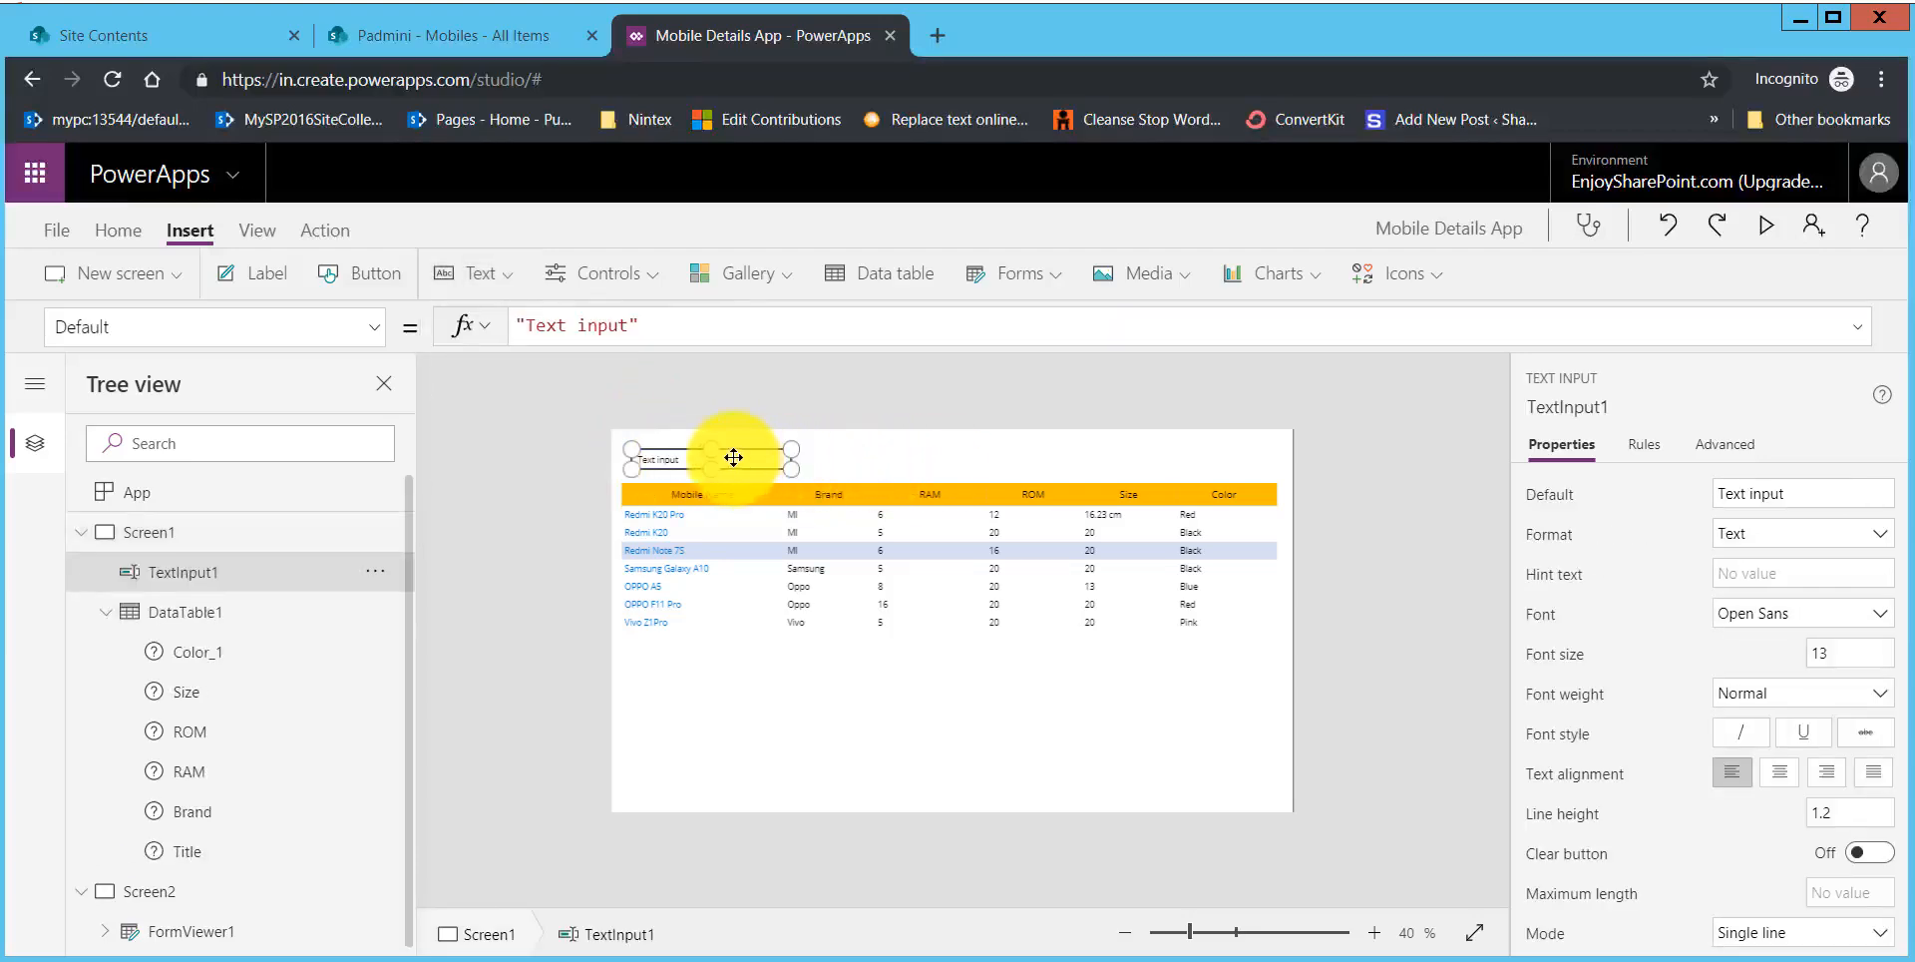
drag(711, 448, 819, 453)
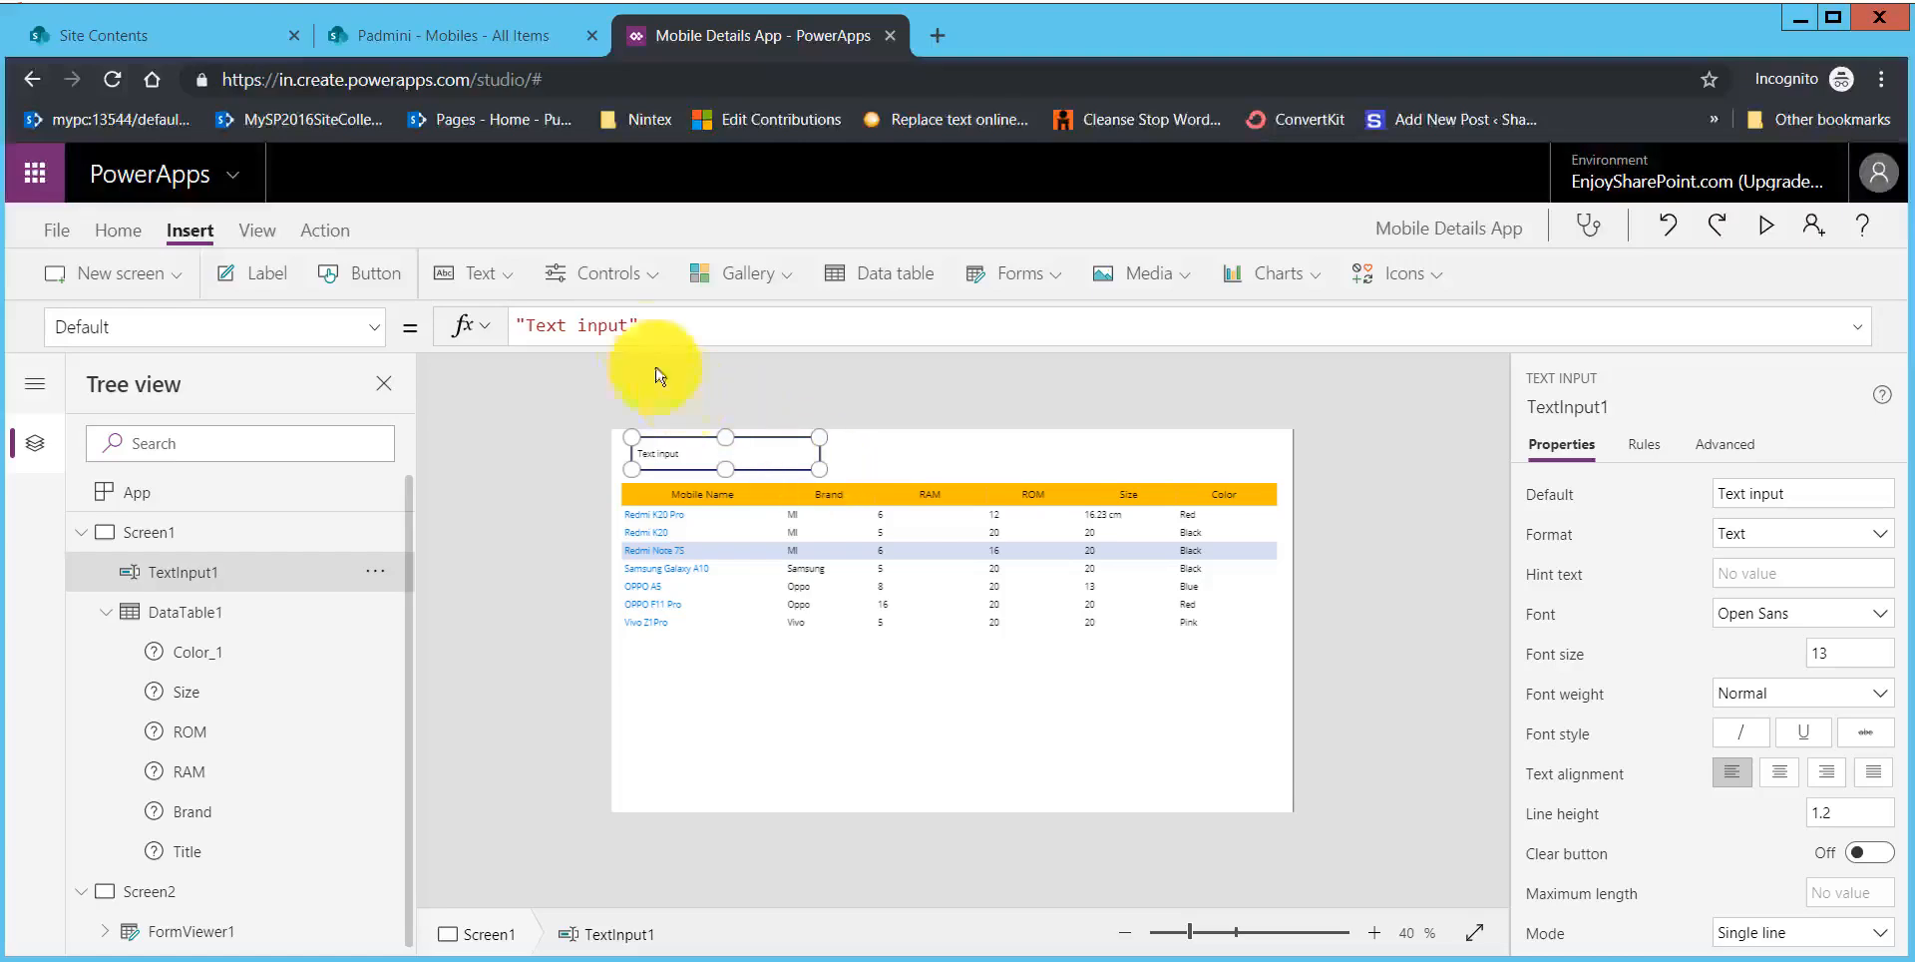
Step: Clear the text input's default value and set its HintText property to "Search here"
drag(653, 326, 517, 329)
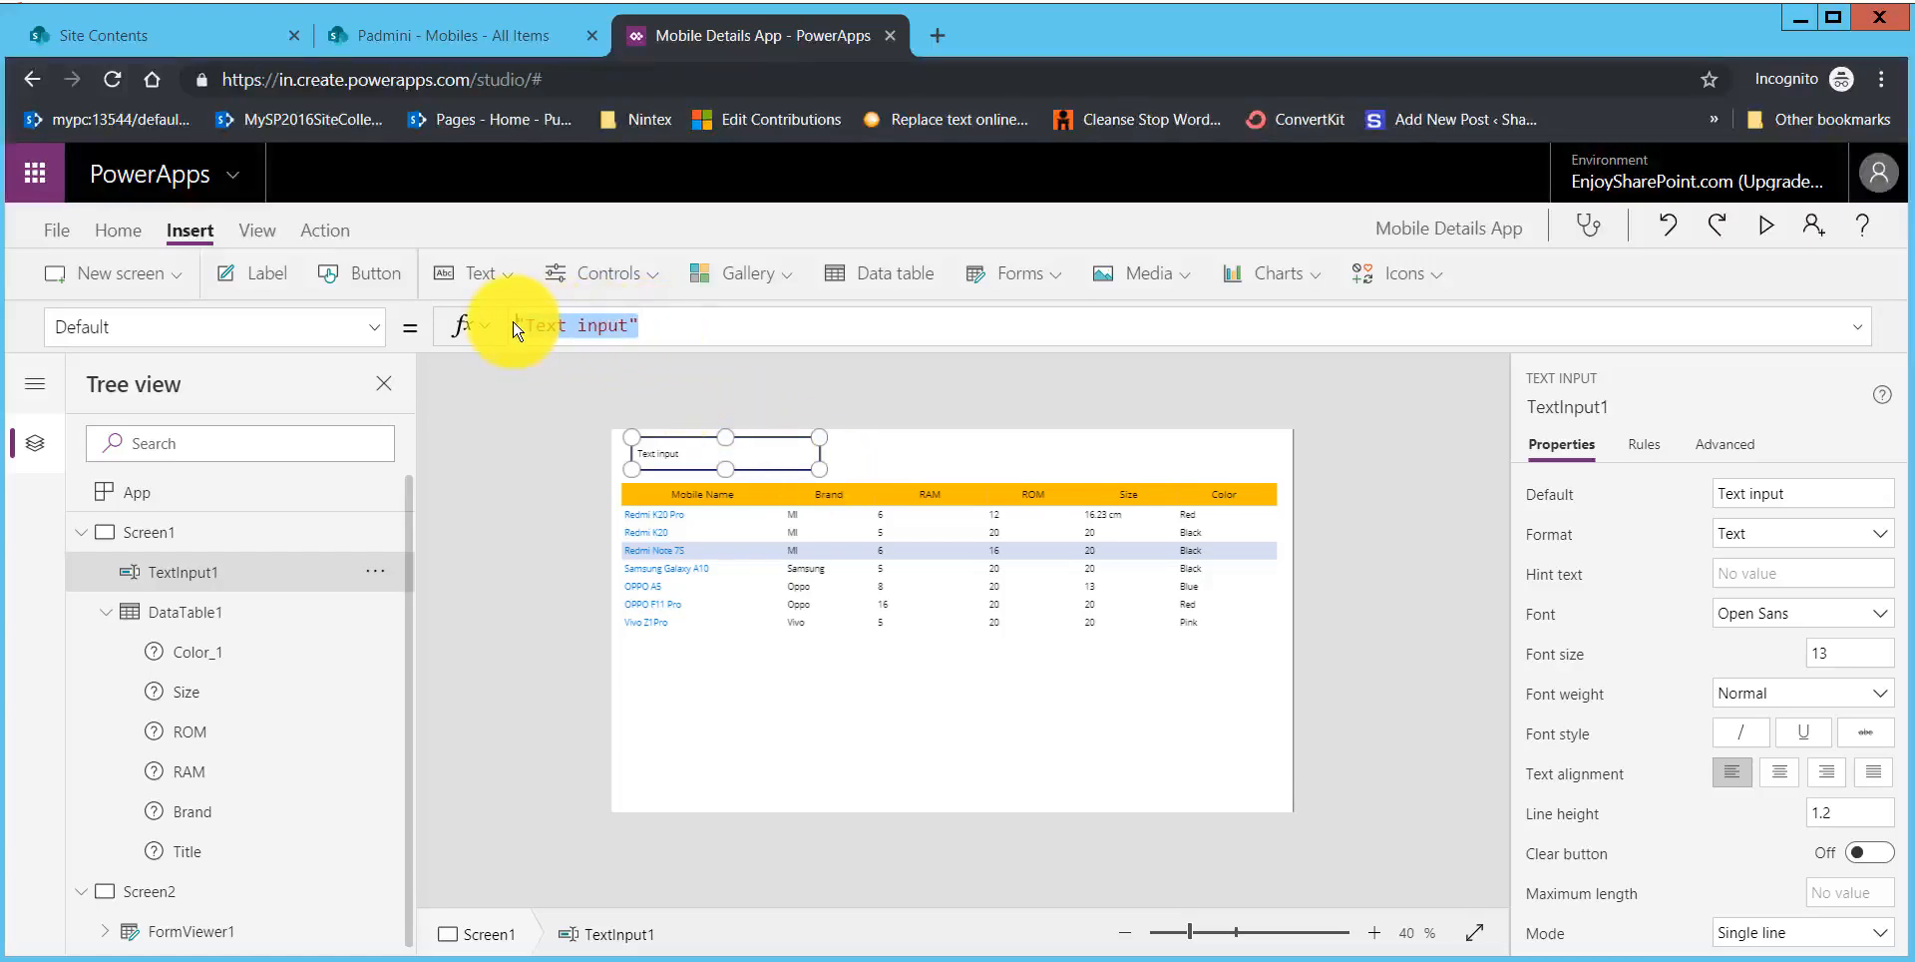
key(Delete)
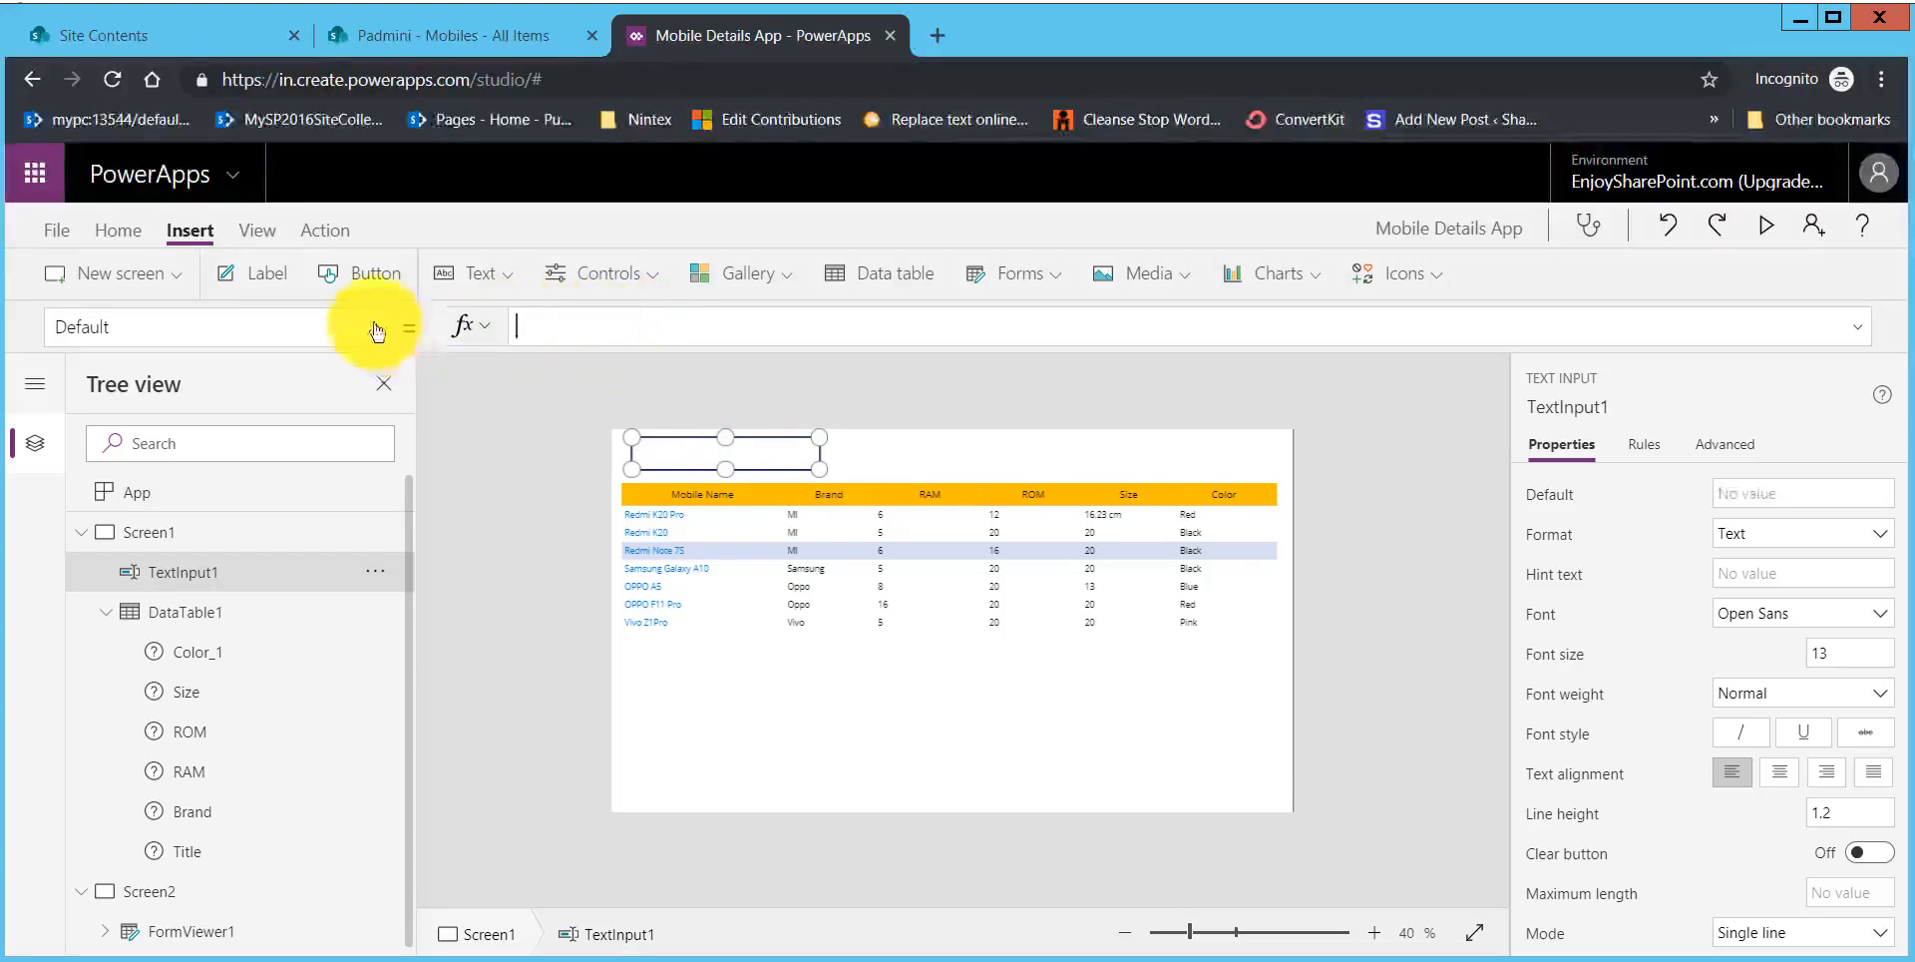
click(376, 330)
scroll(256, 713, down, 4)
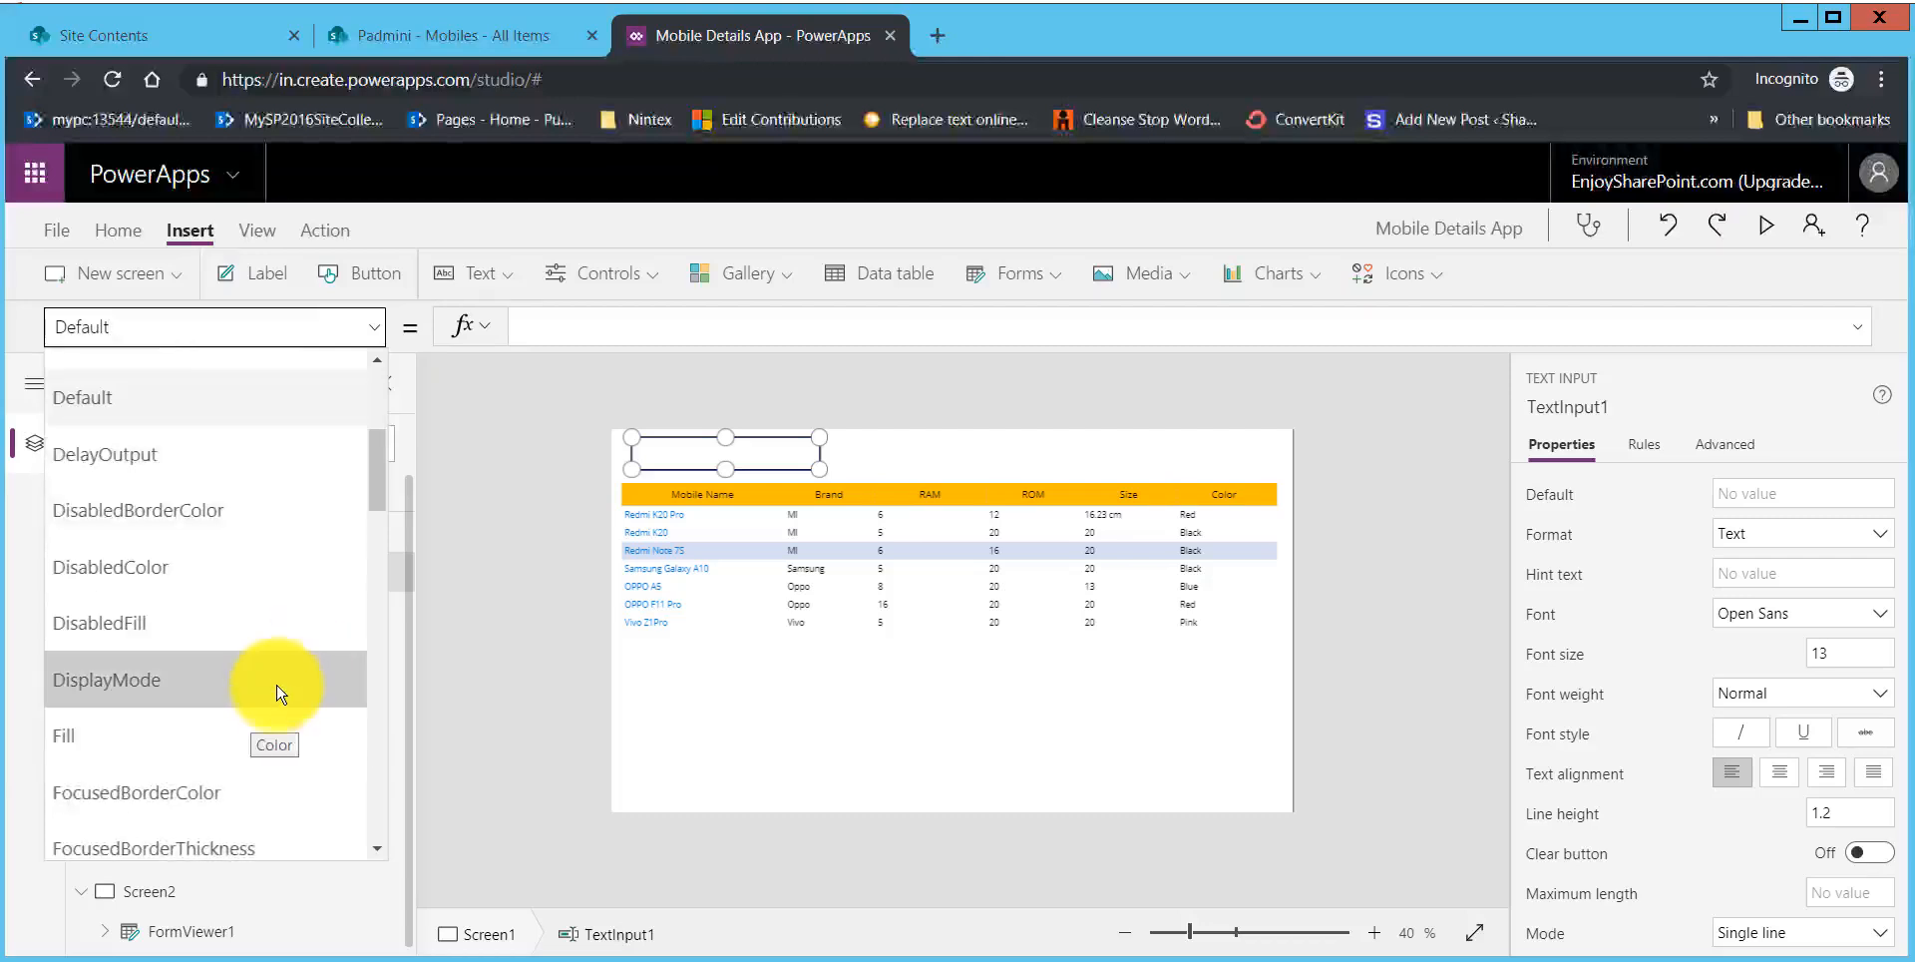
scroll(273, 699, down, 3)
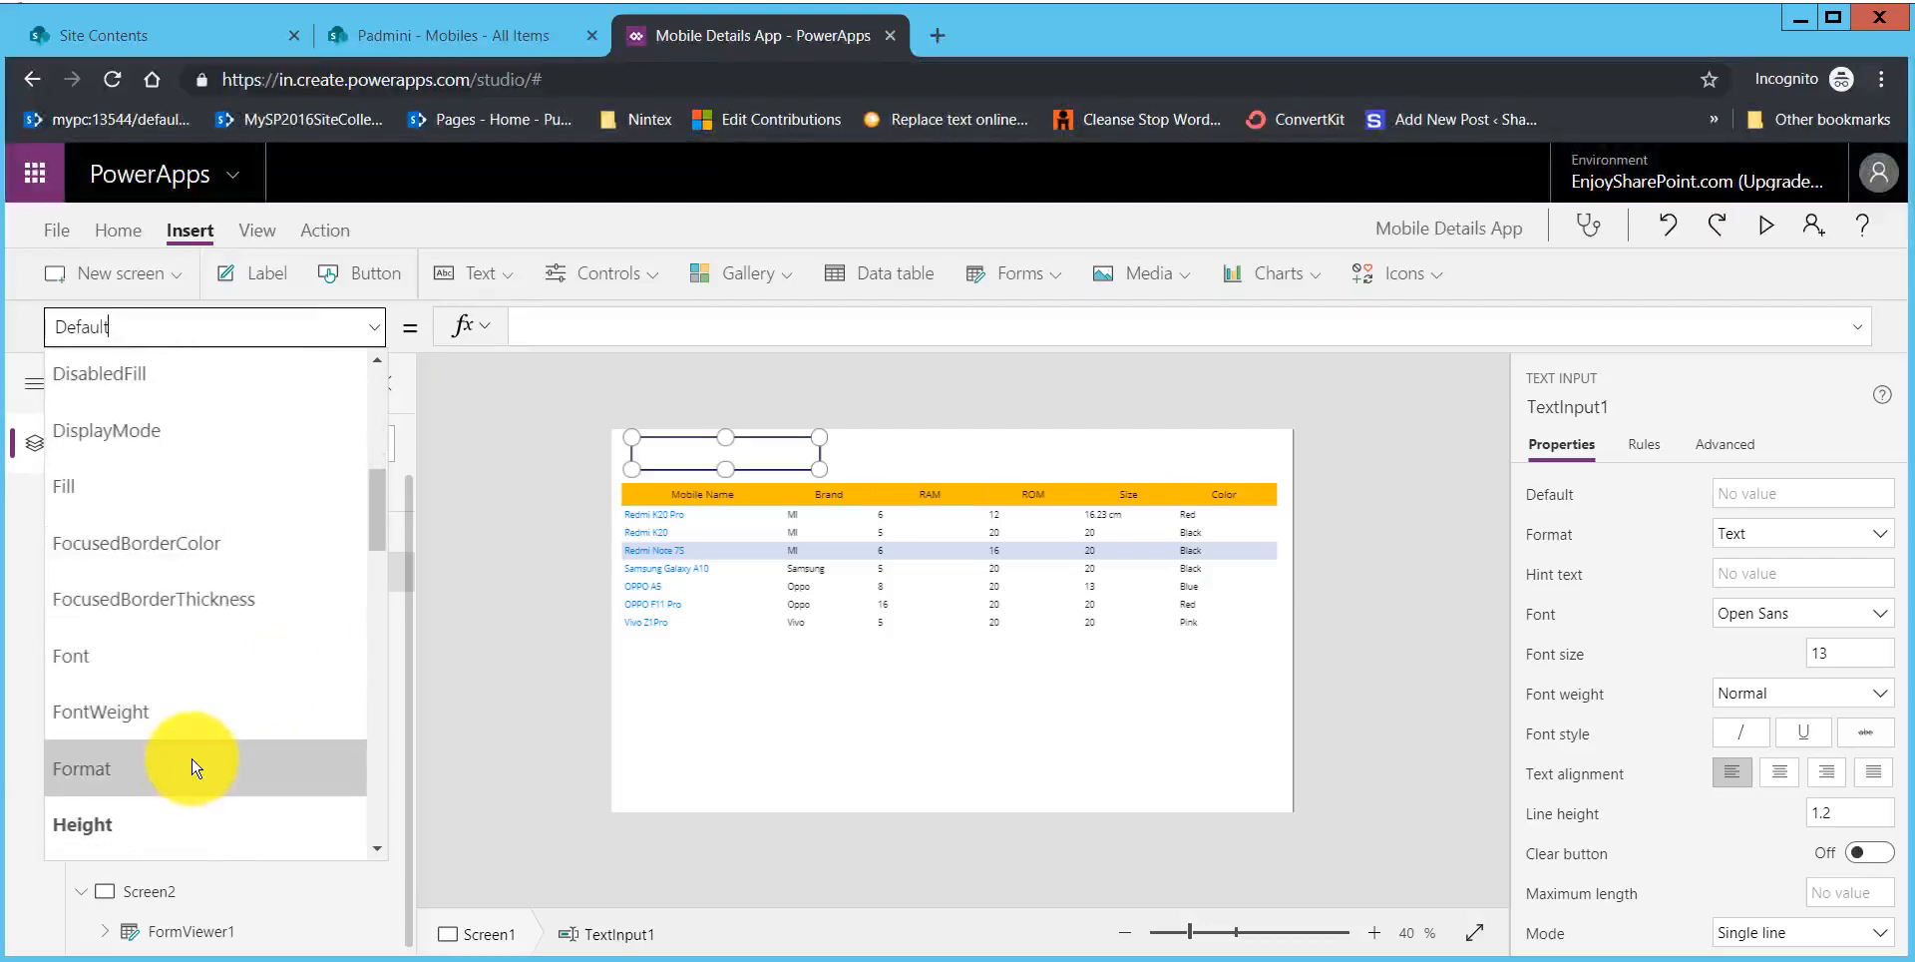
scroll(190, 763, down, 3)
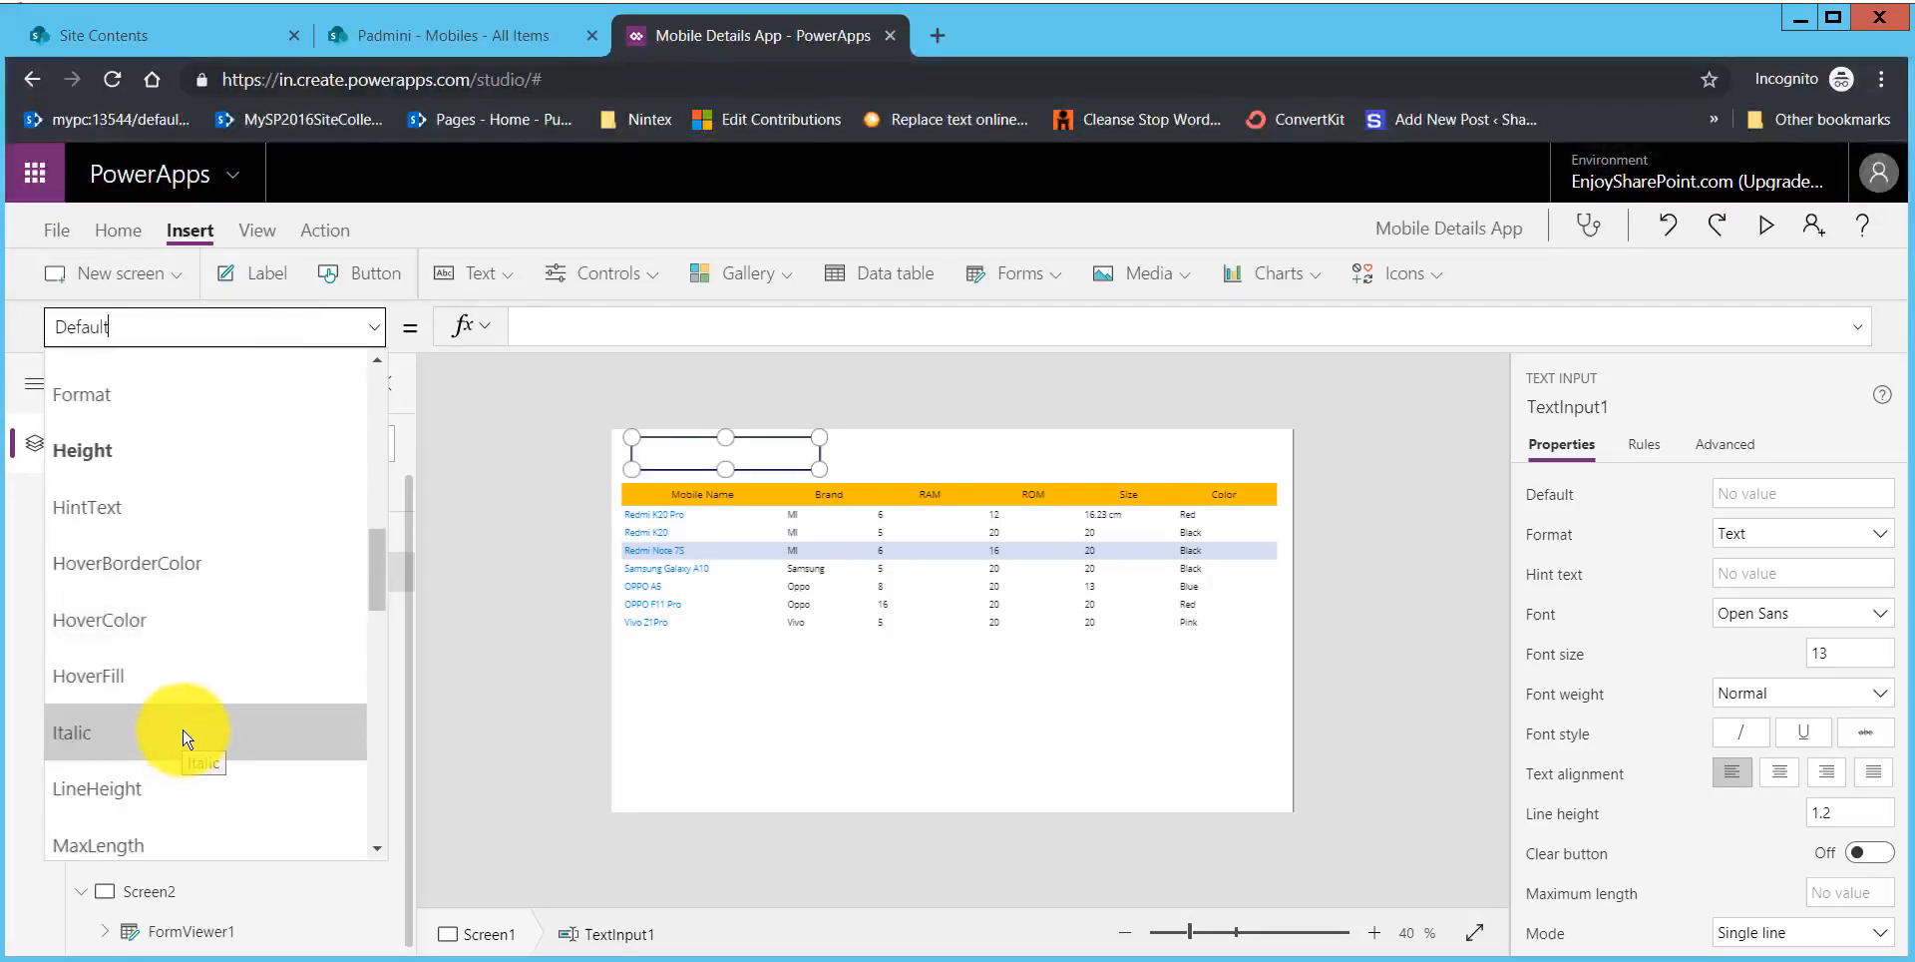
click(141, 506)
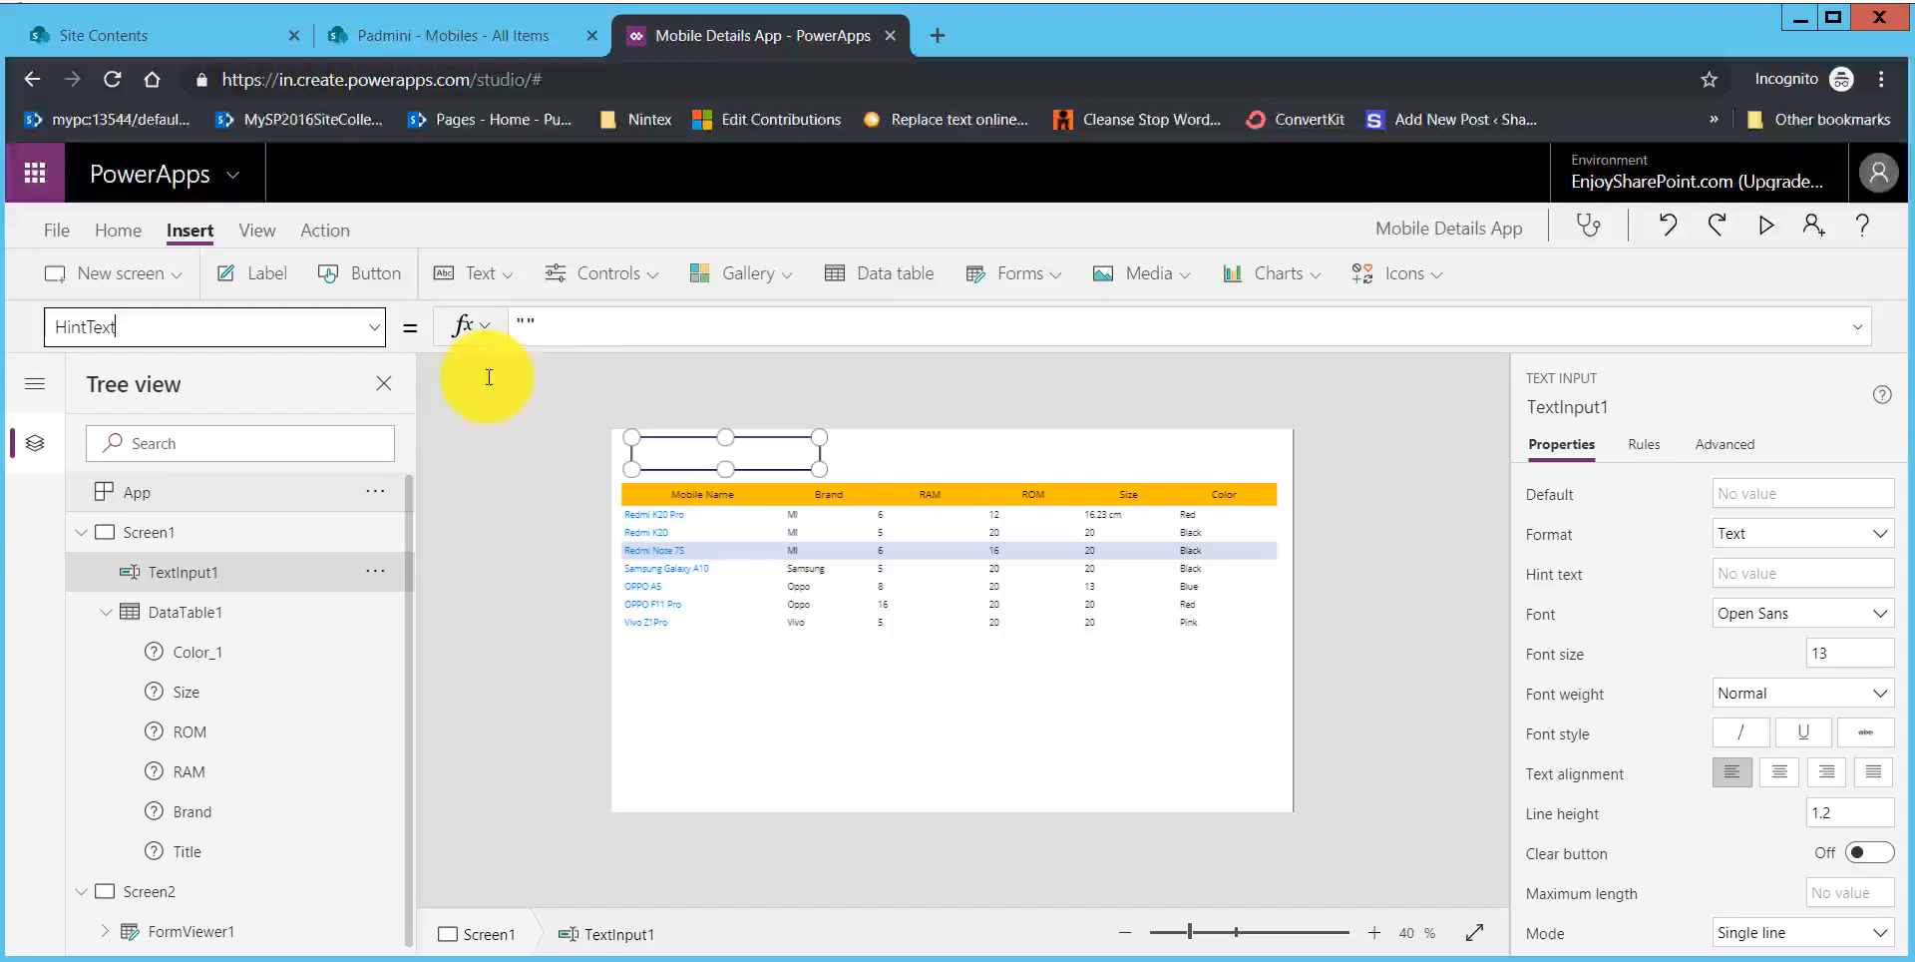
click(527, 324)
text(S)
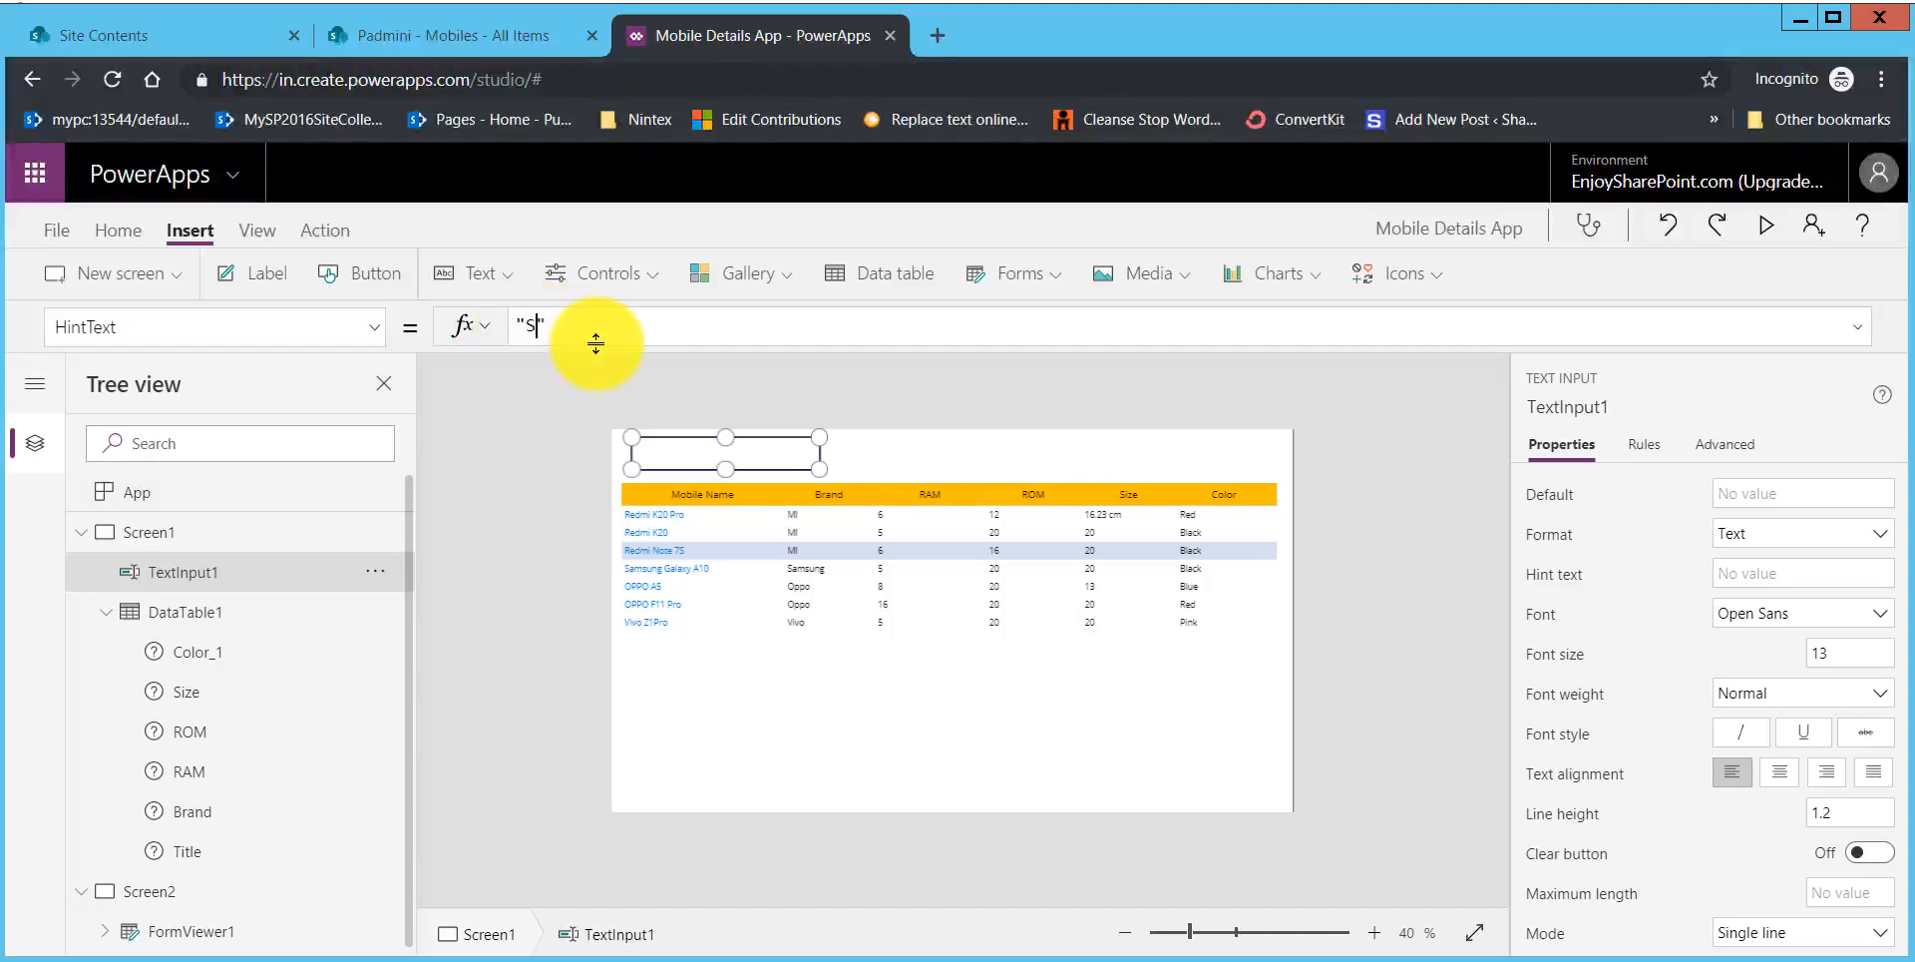
text(earch here)
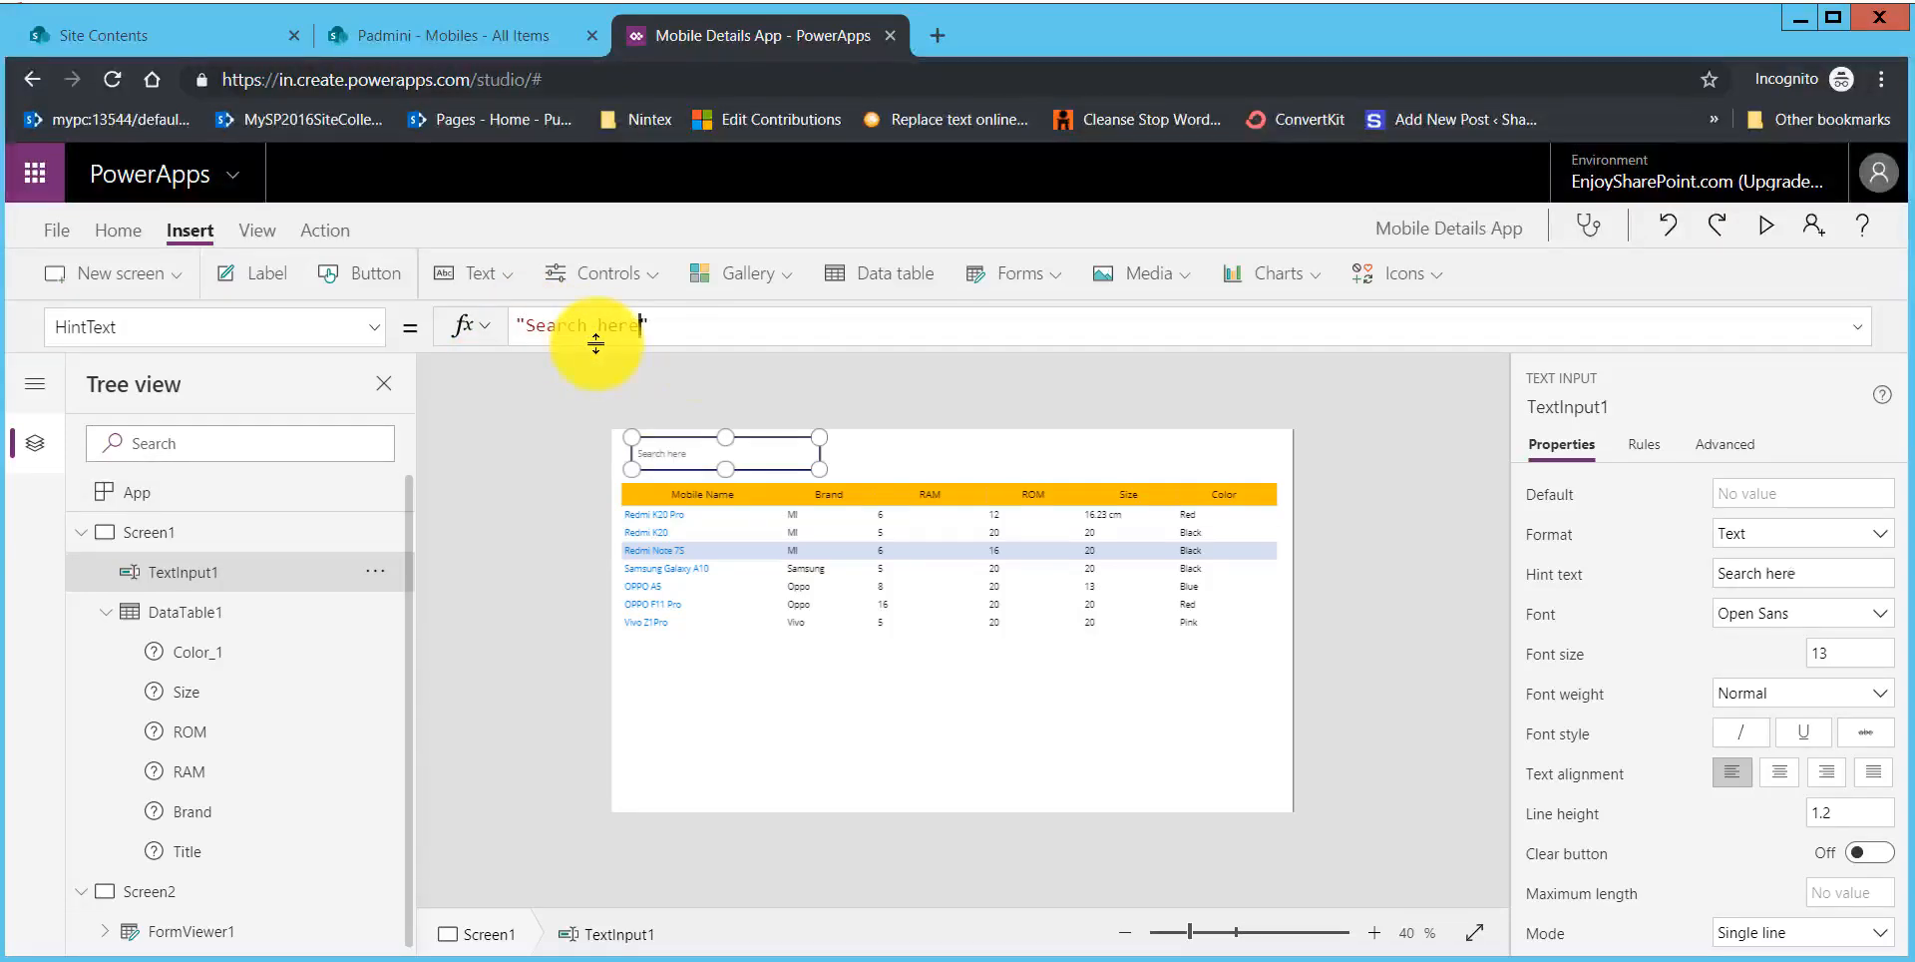
click(949, 470)
click(804, 465)
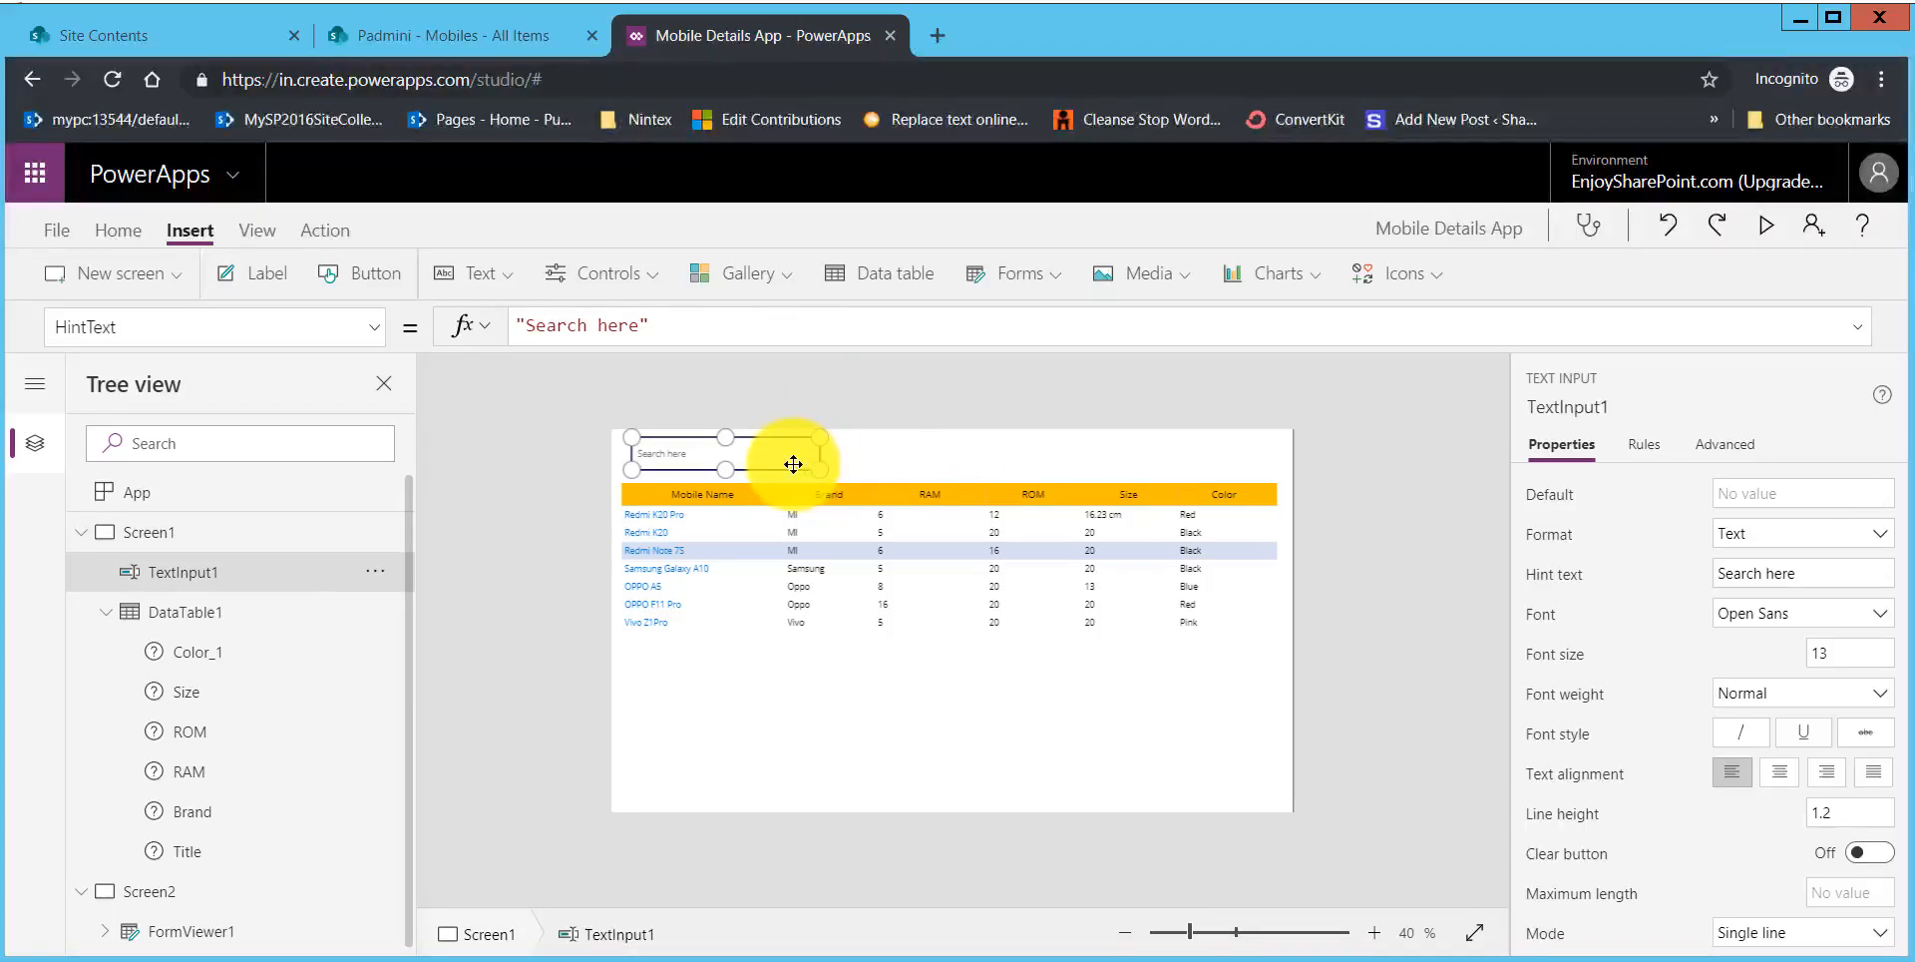
Step: Replace the Items formula of DataTable1 with the start of a Search function using Mobiles as its source
click(711, 667)
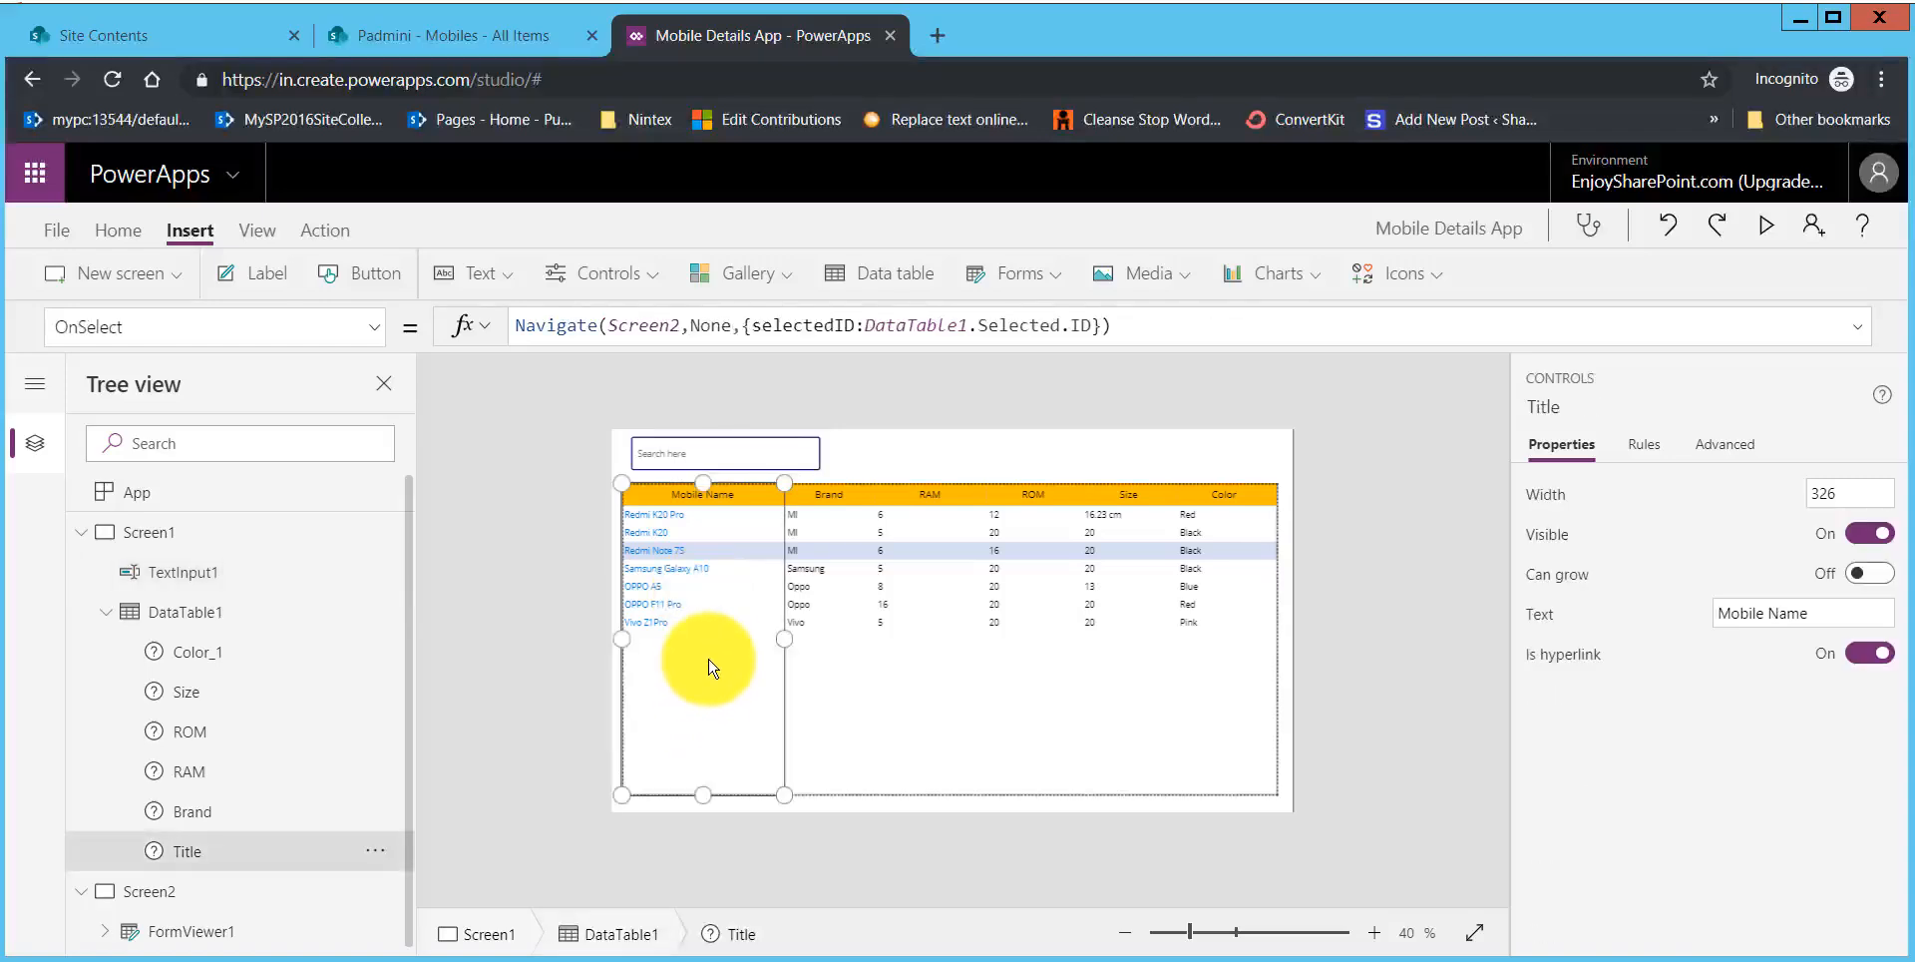
click(1037, 788)
click(175, 611)
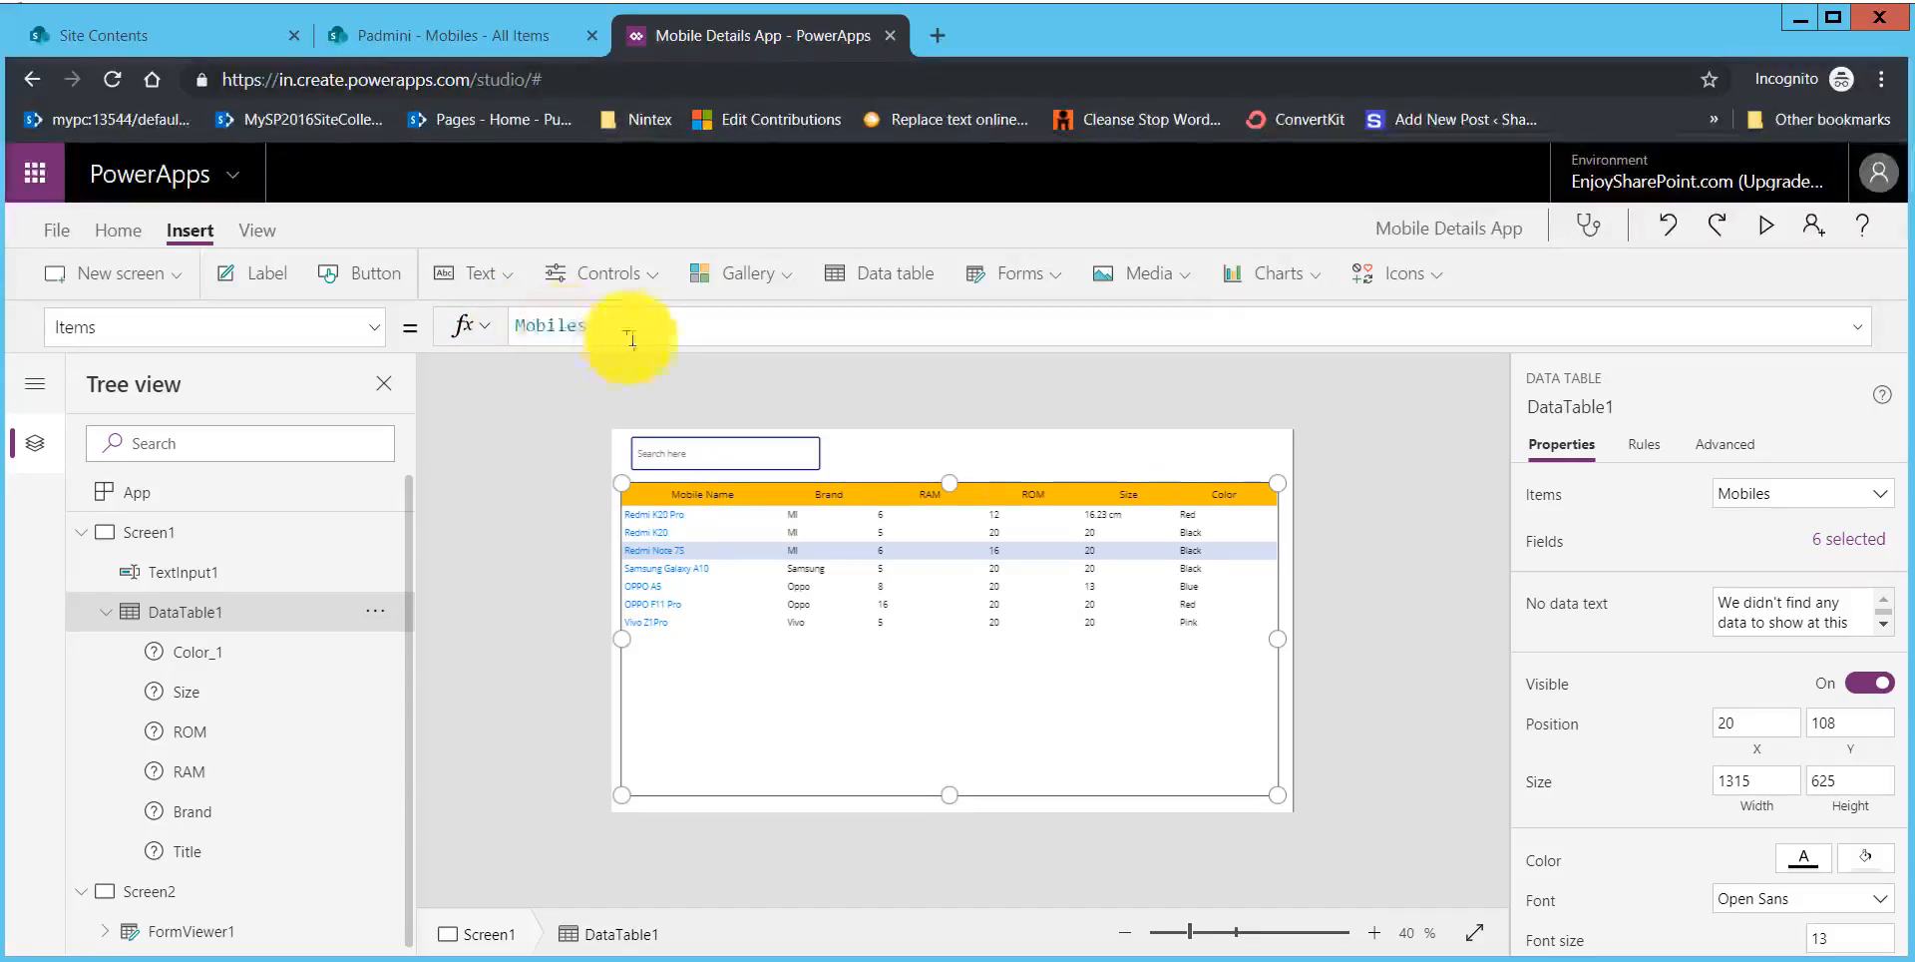
drag(610, 330, 496, 331)
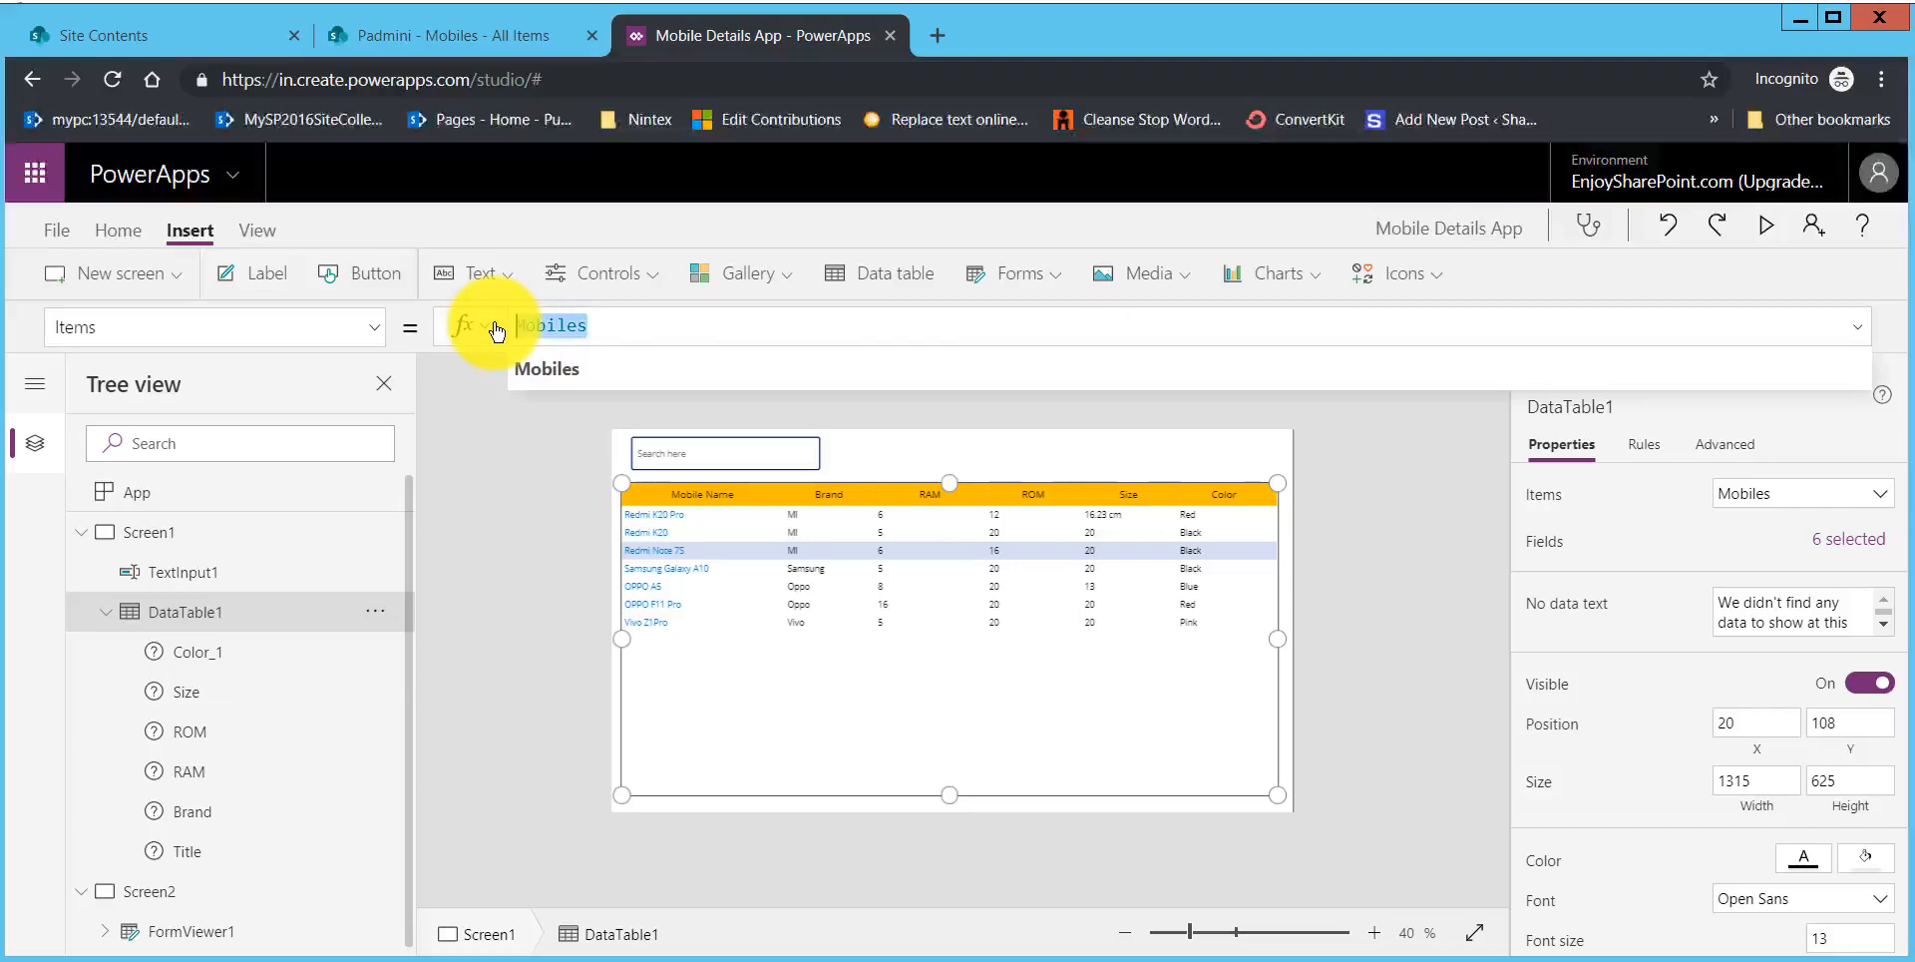
key(BackSpace)
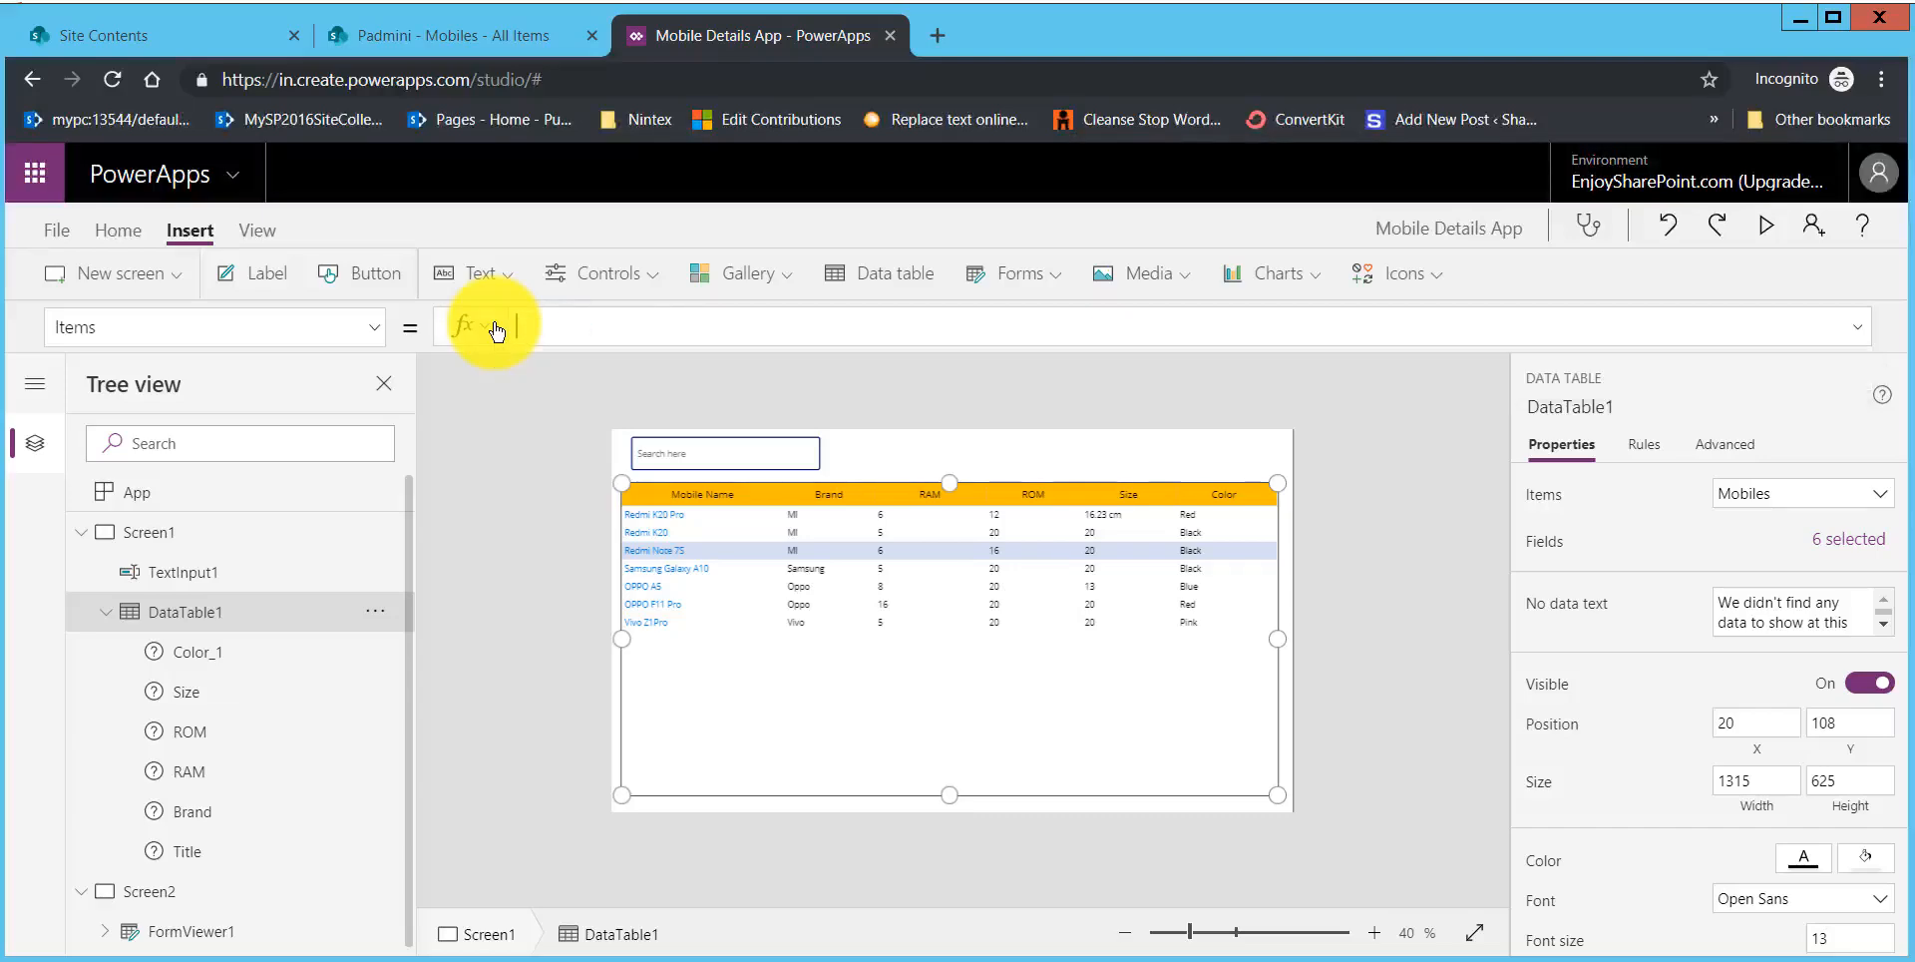
text(search)
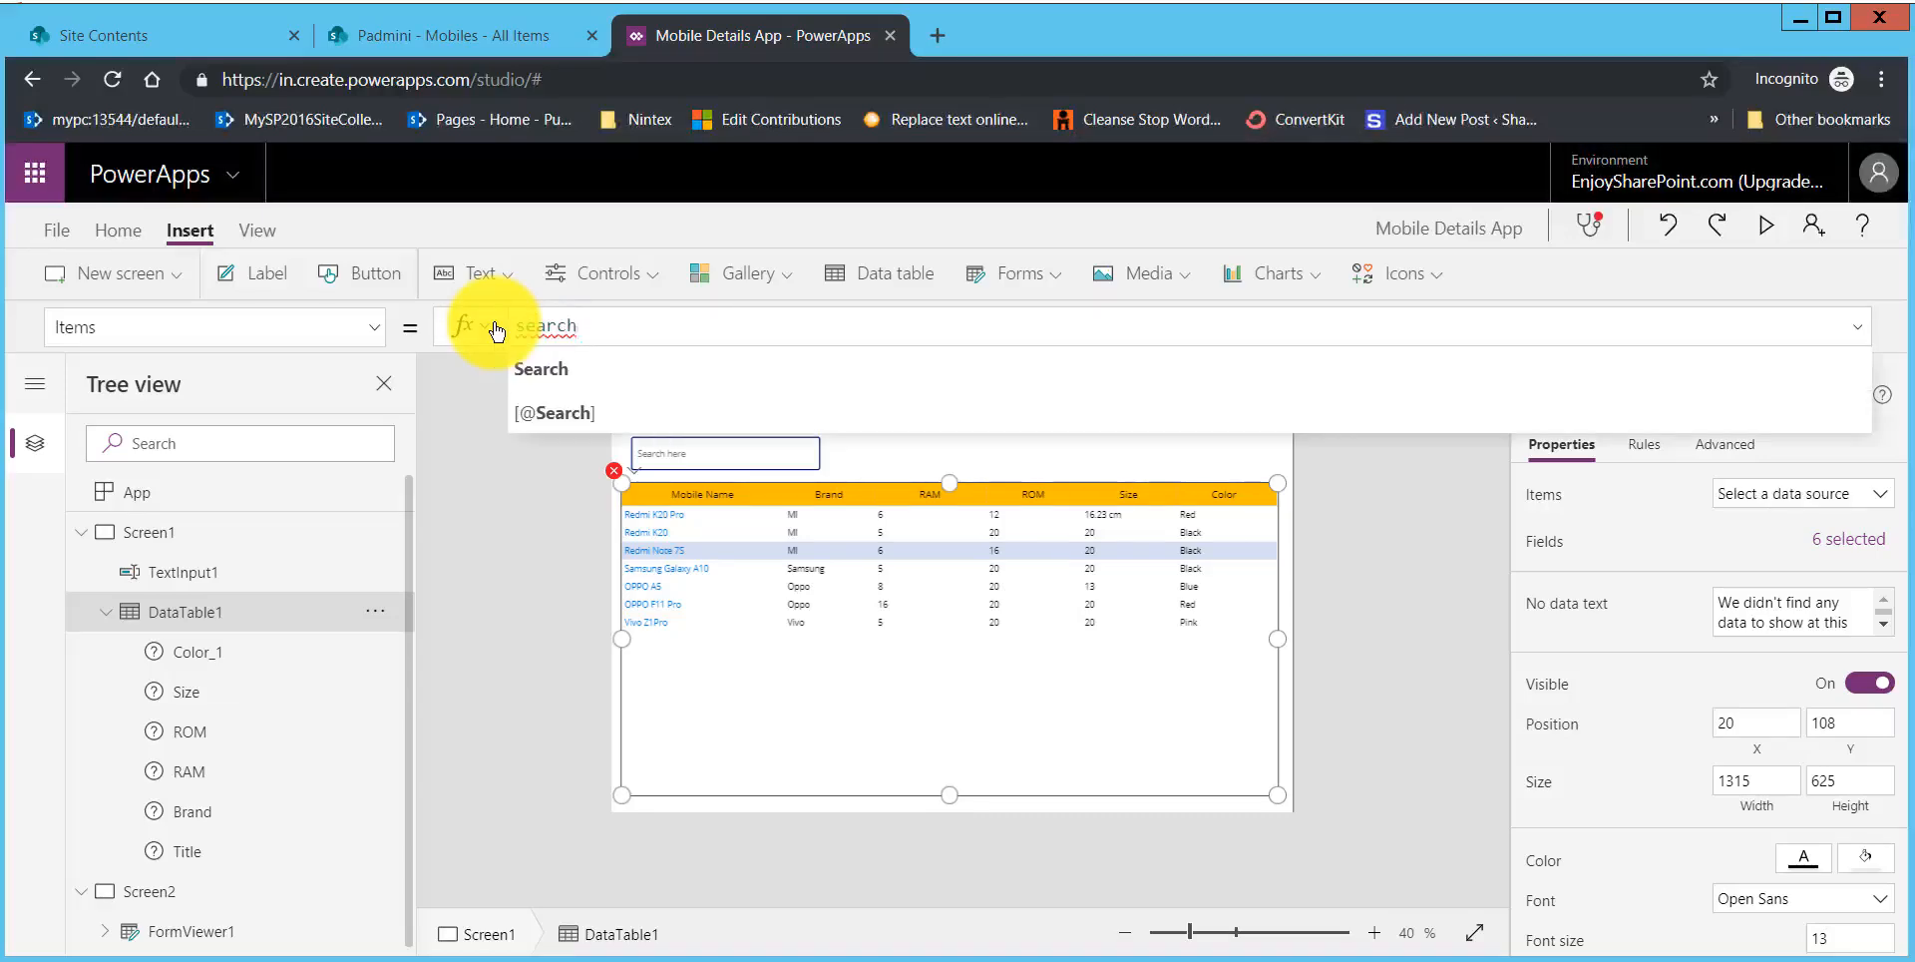
key(Tab)
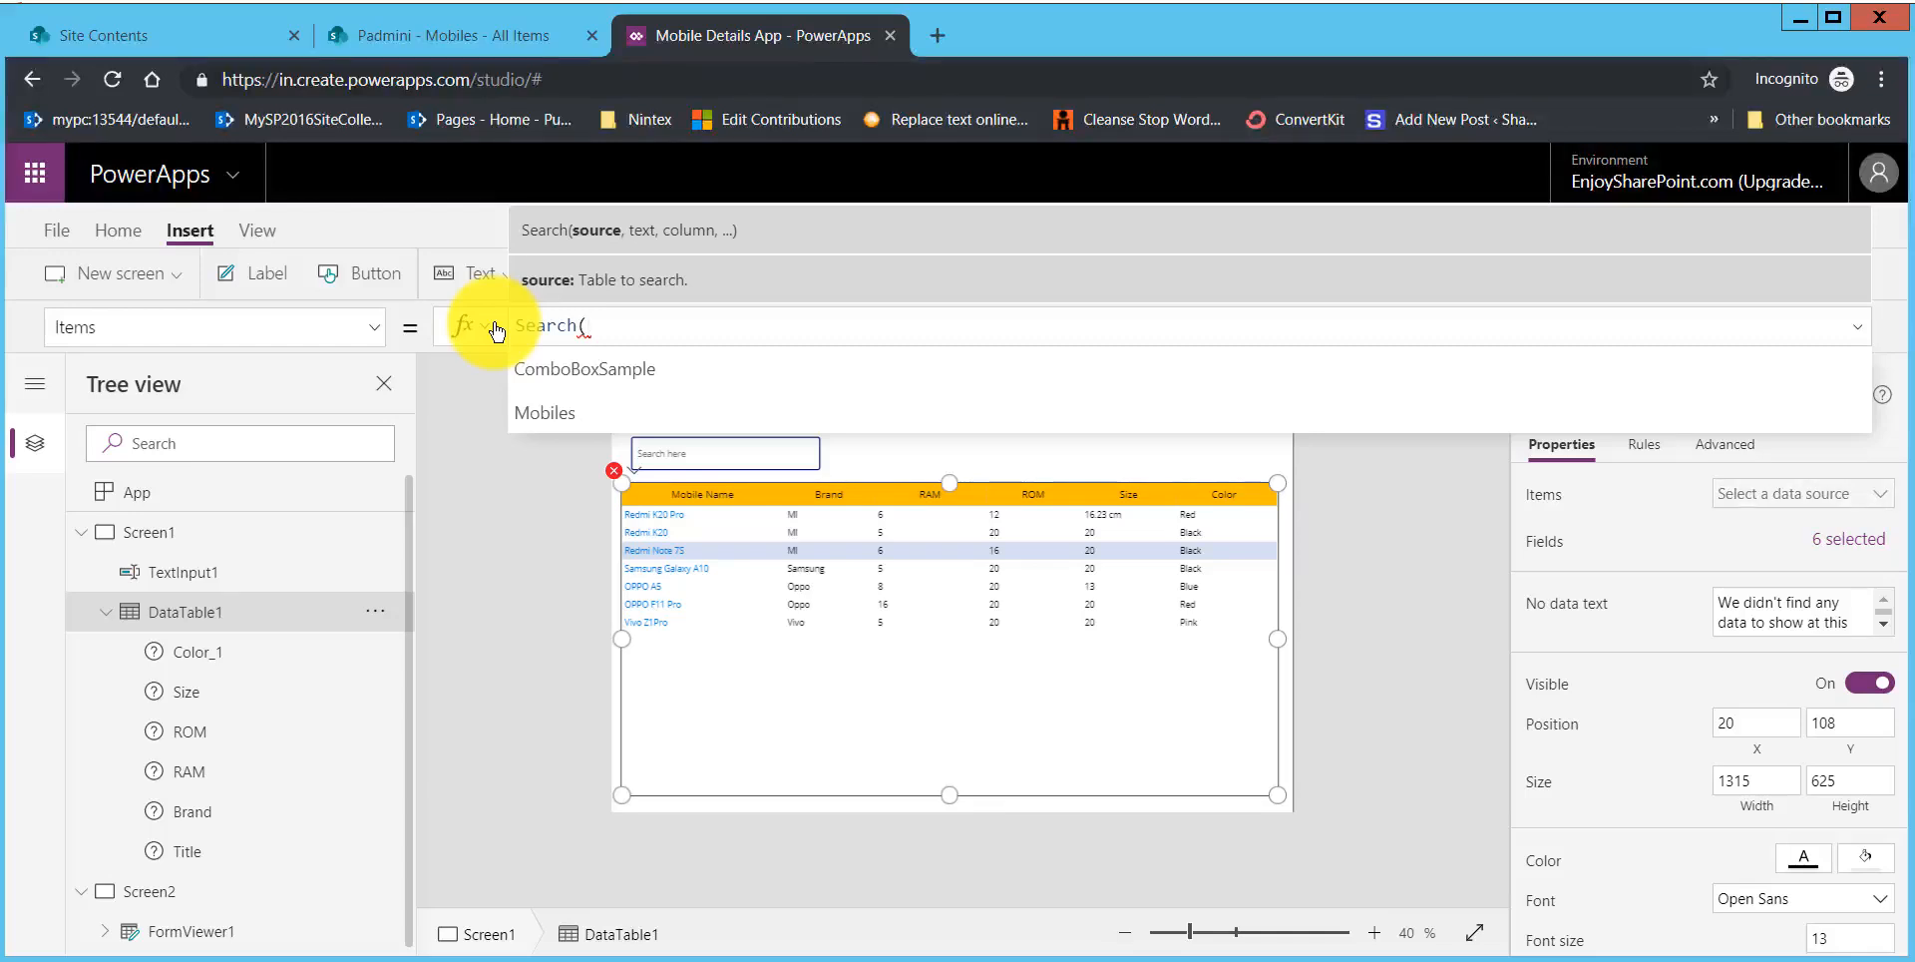
key(Down)
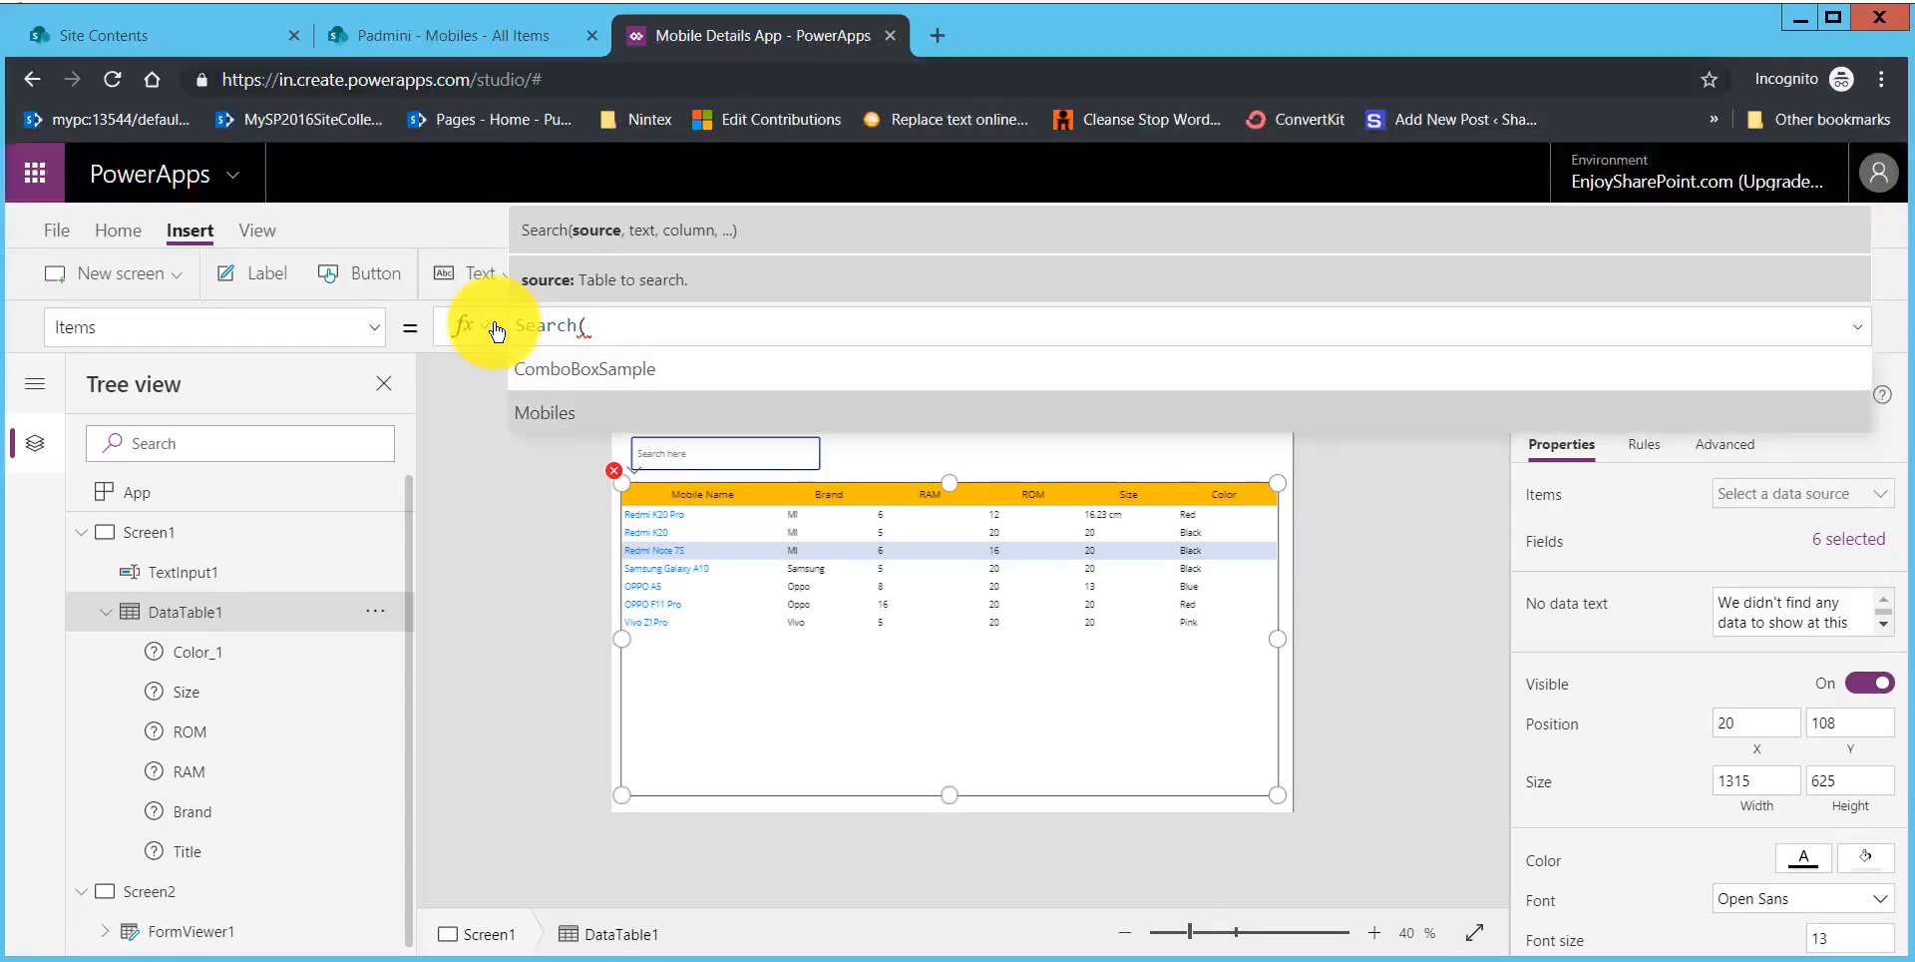
key(Tab)
text(,)
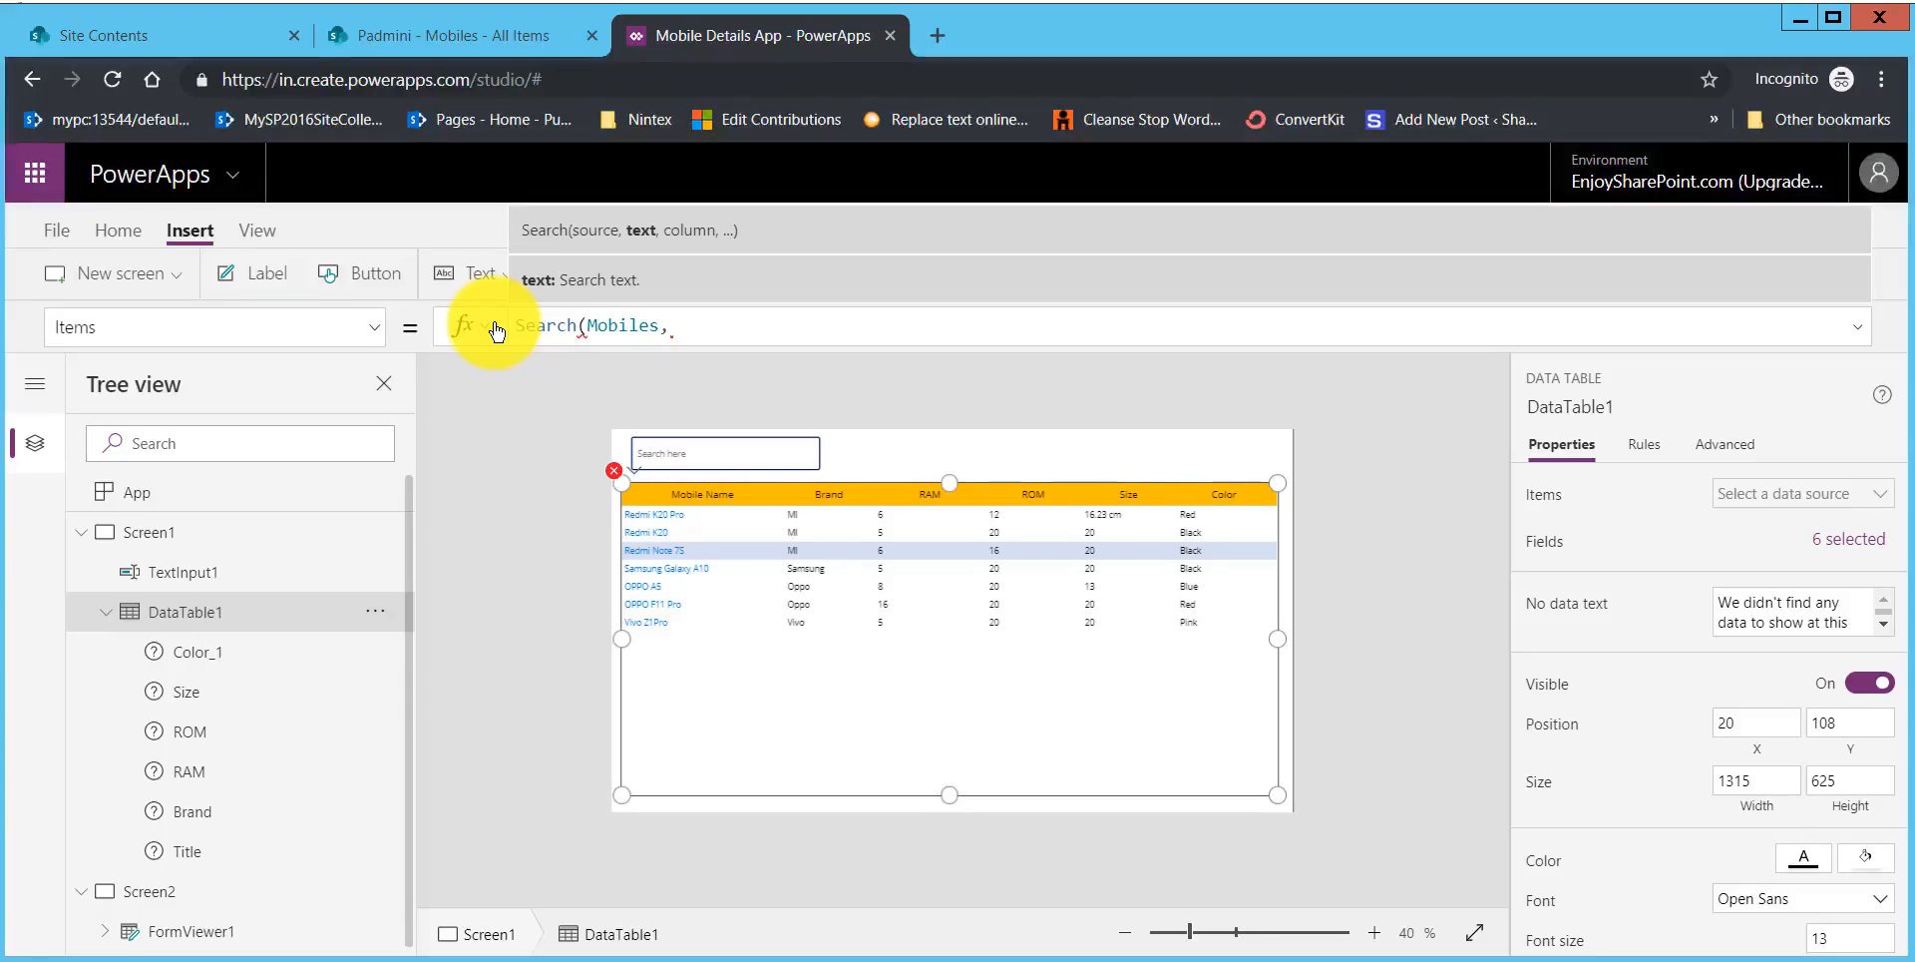
Step: Add TextInput1.Text as the search text argument of the data table's Search formula
text(text)
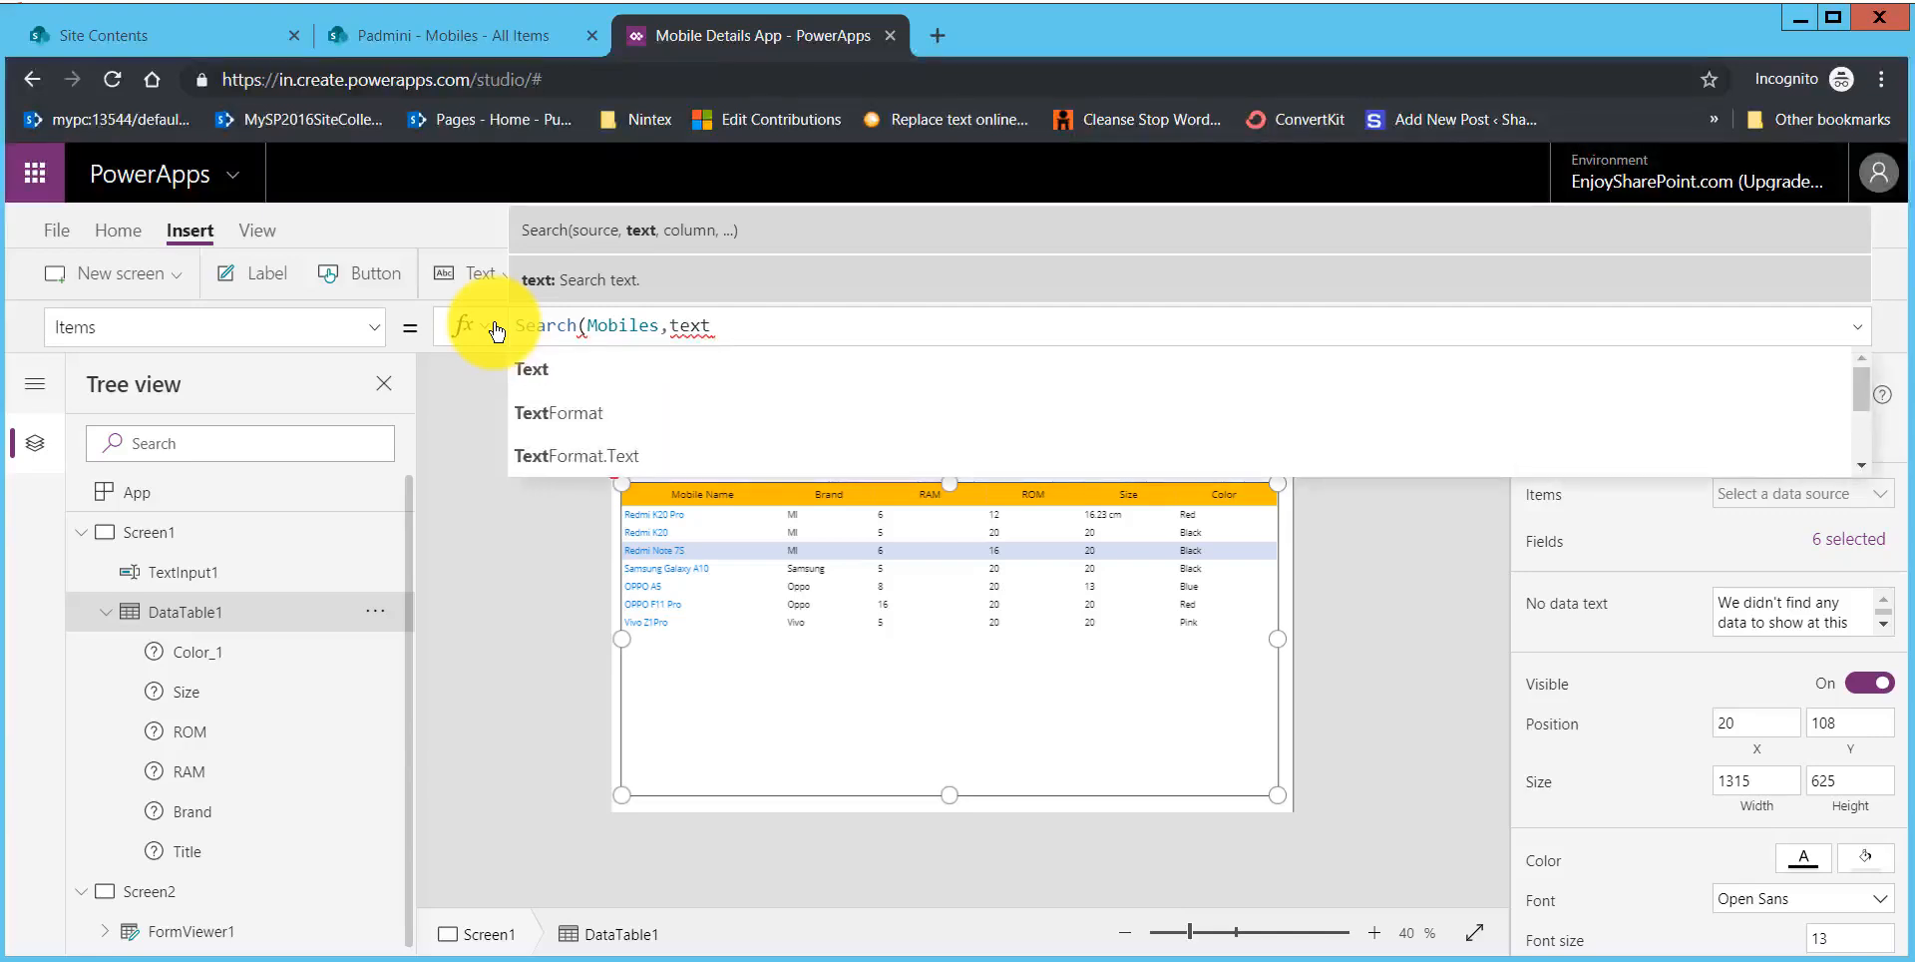
text(in)
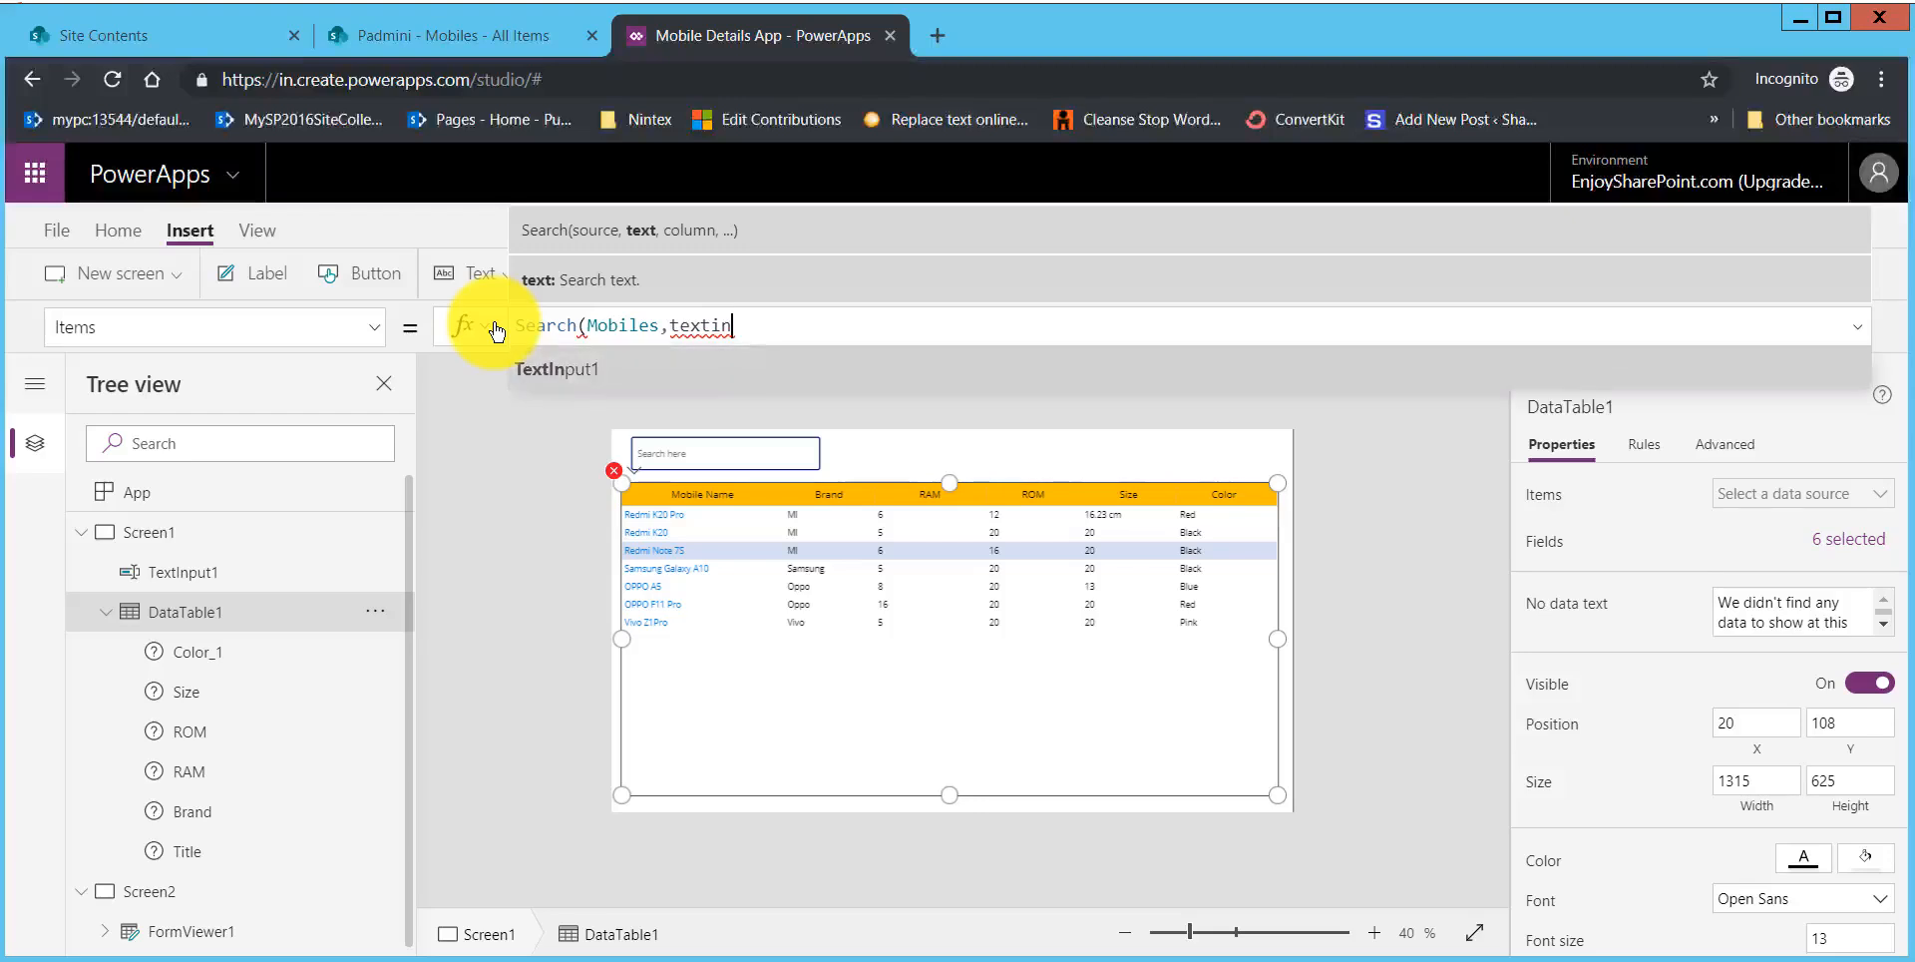
text(.te)
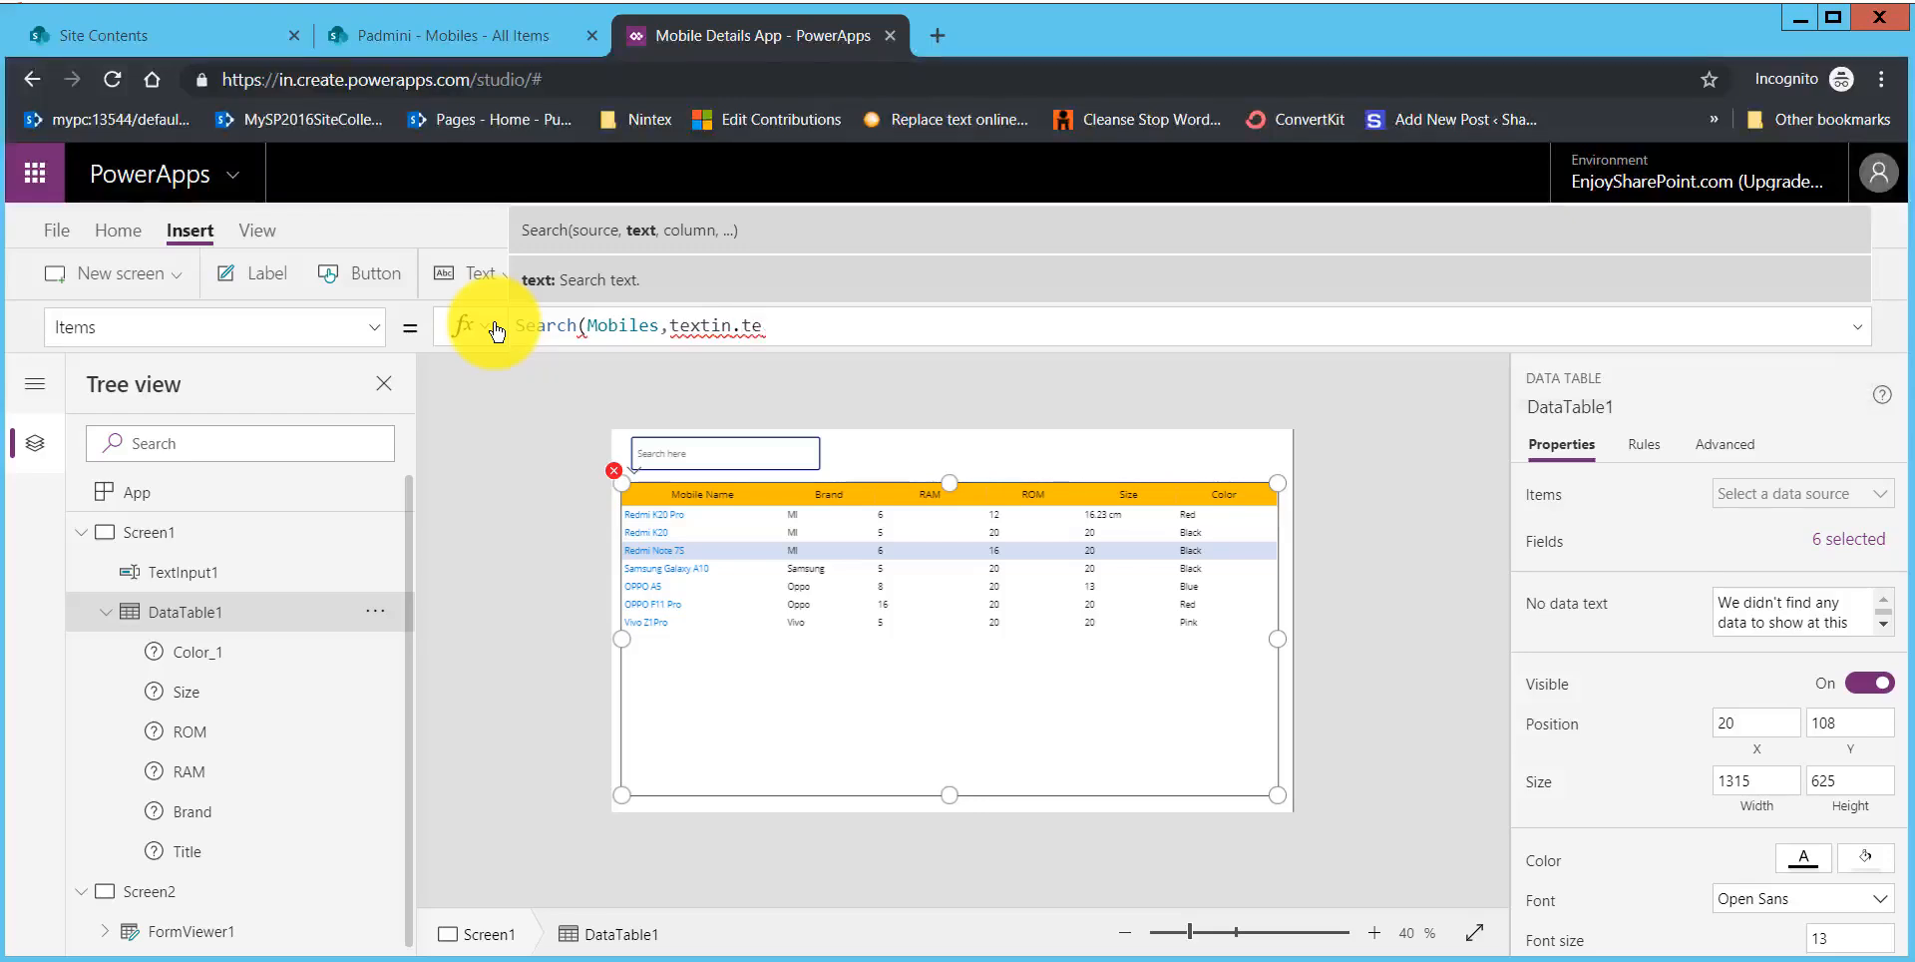
key(BackSpace)
key(BackSpace)
key(BackSpace)
key(BackSpace)
key(BackSpace)
key(BackSpace)
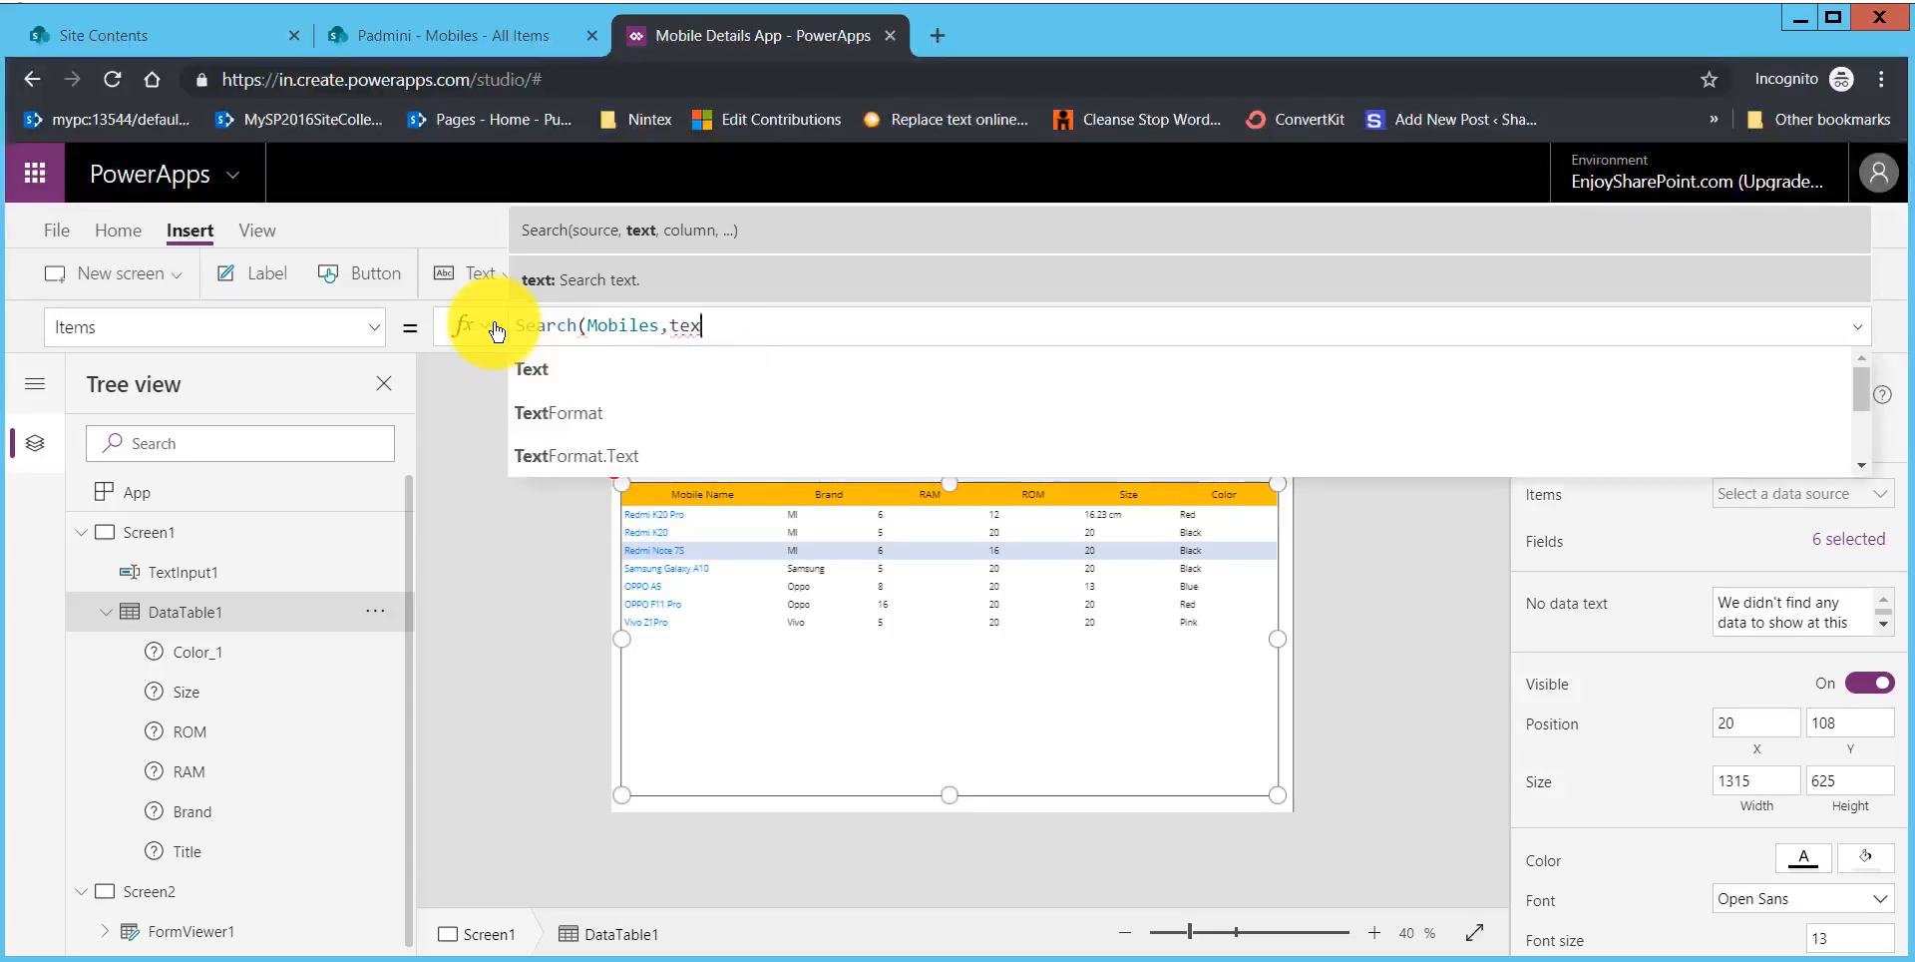
text(in)
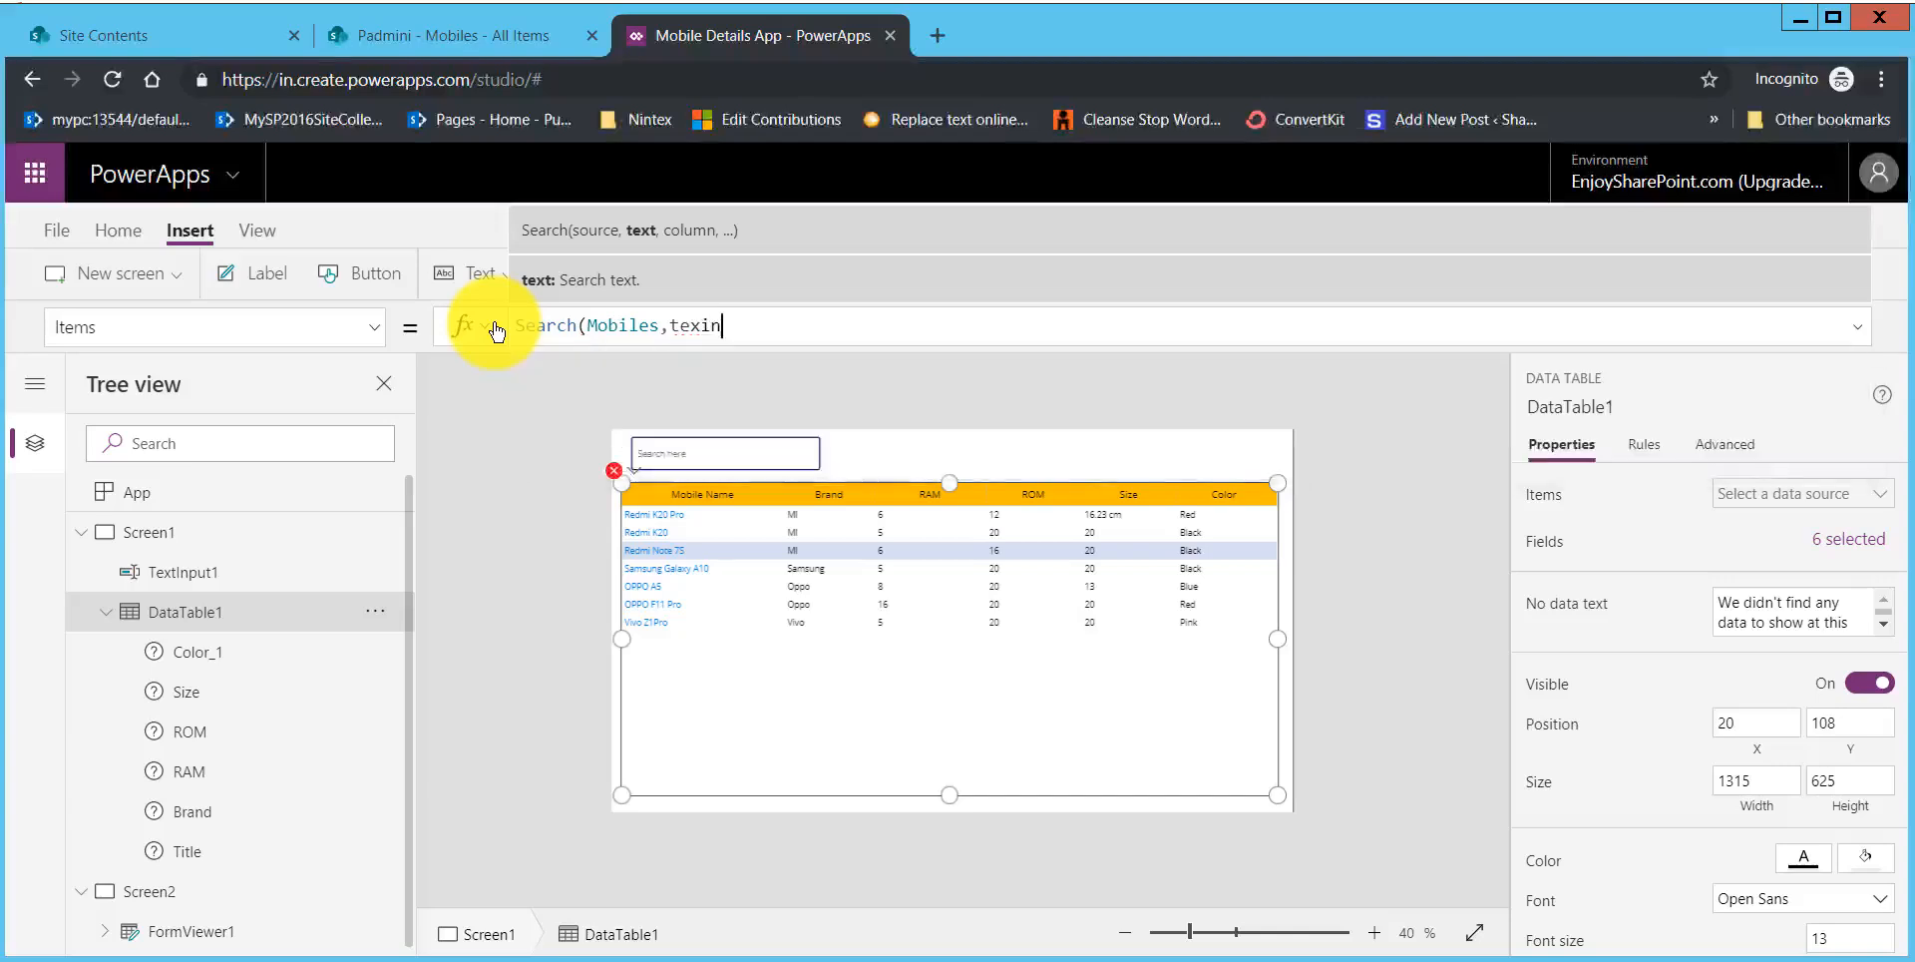
key(BackSpace)
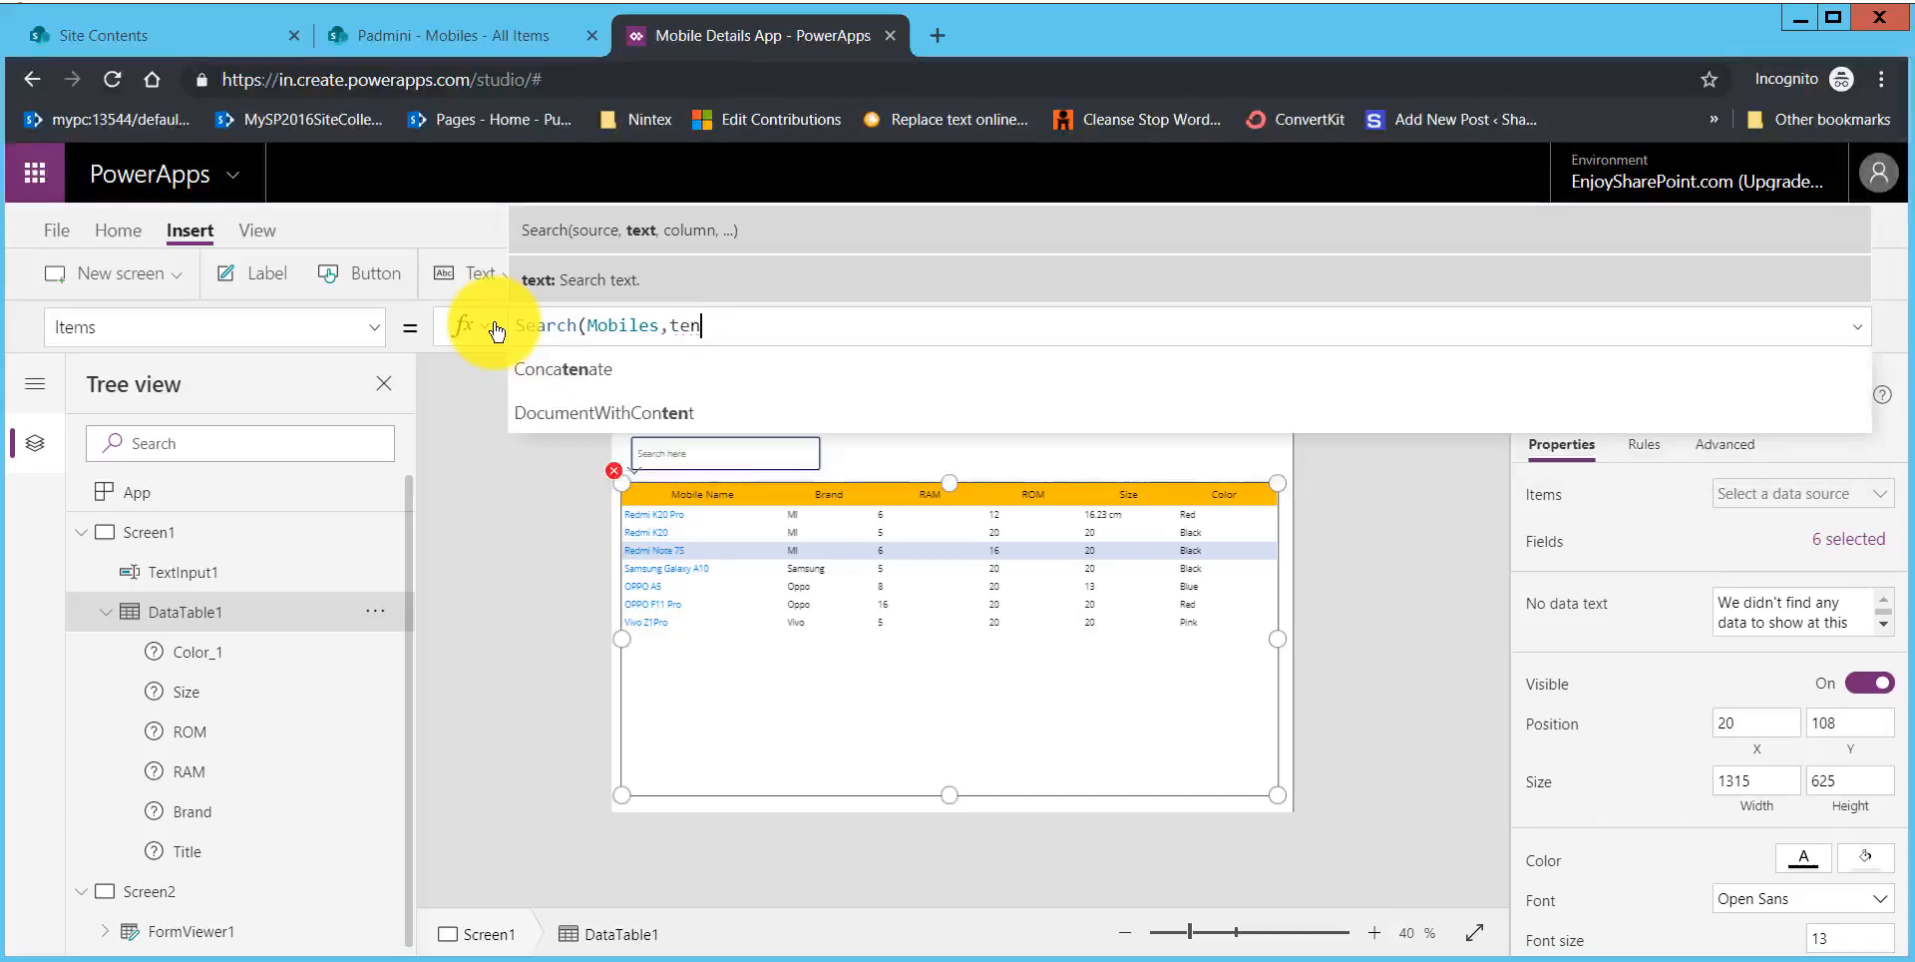
text(tin)
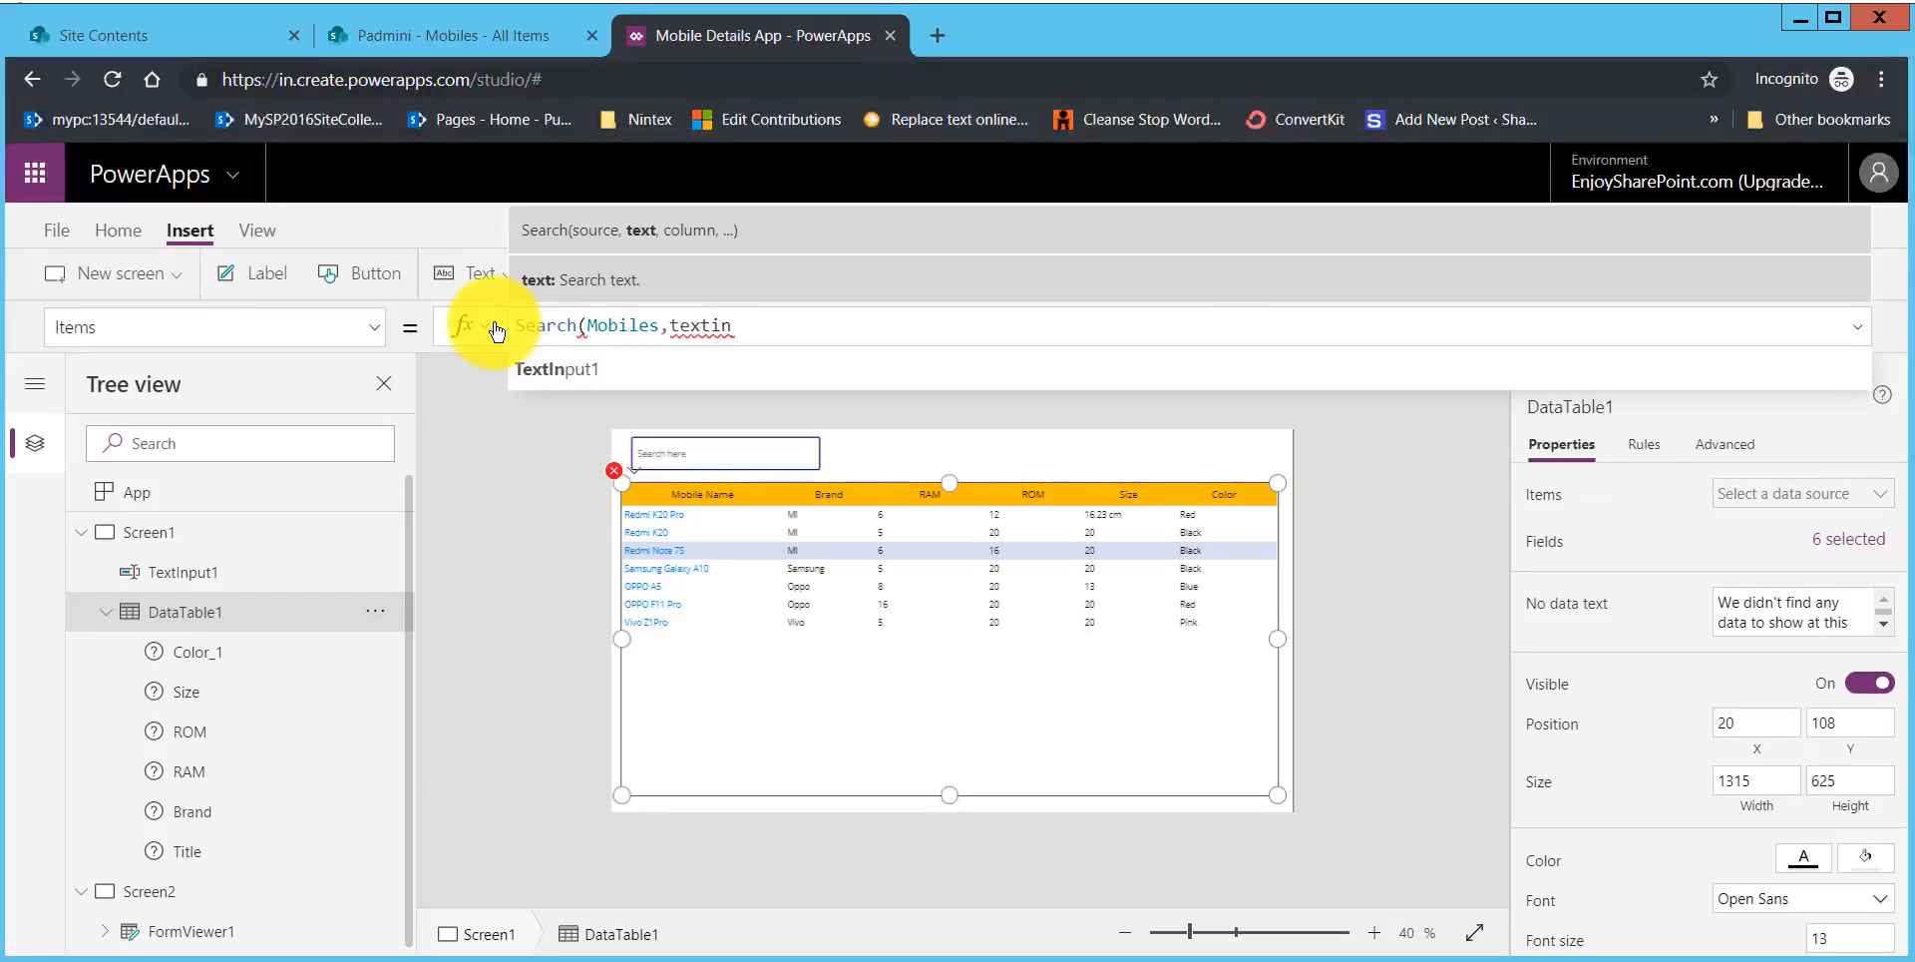
key(Tab)
text(.t)
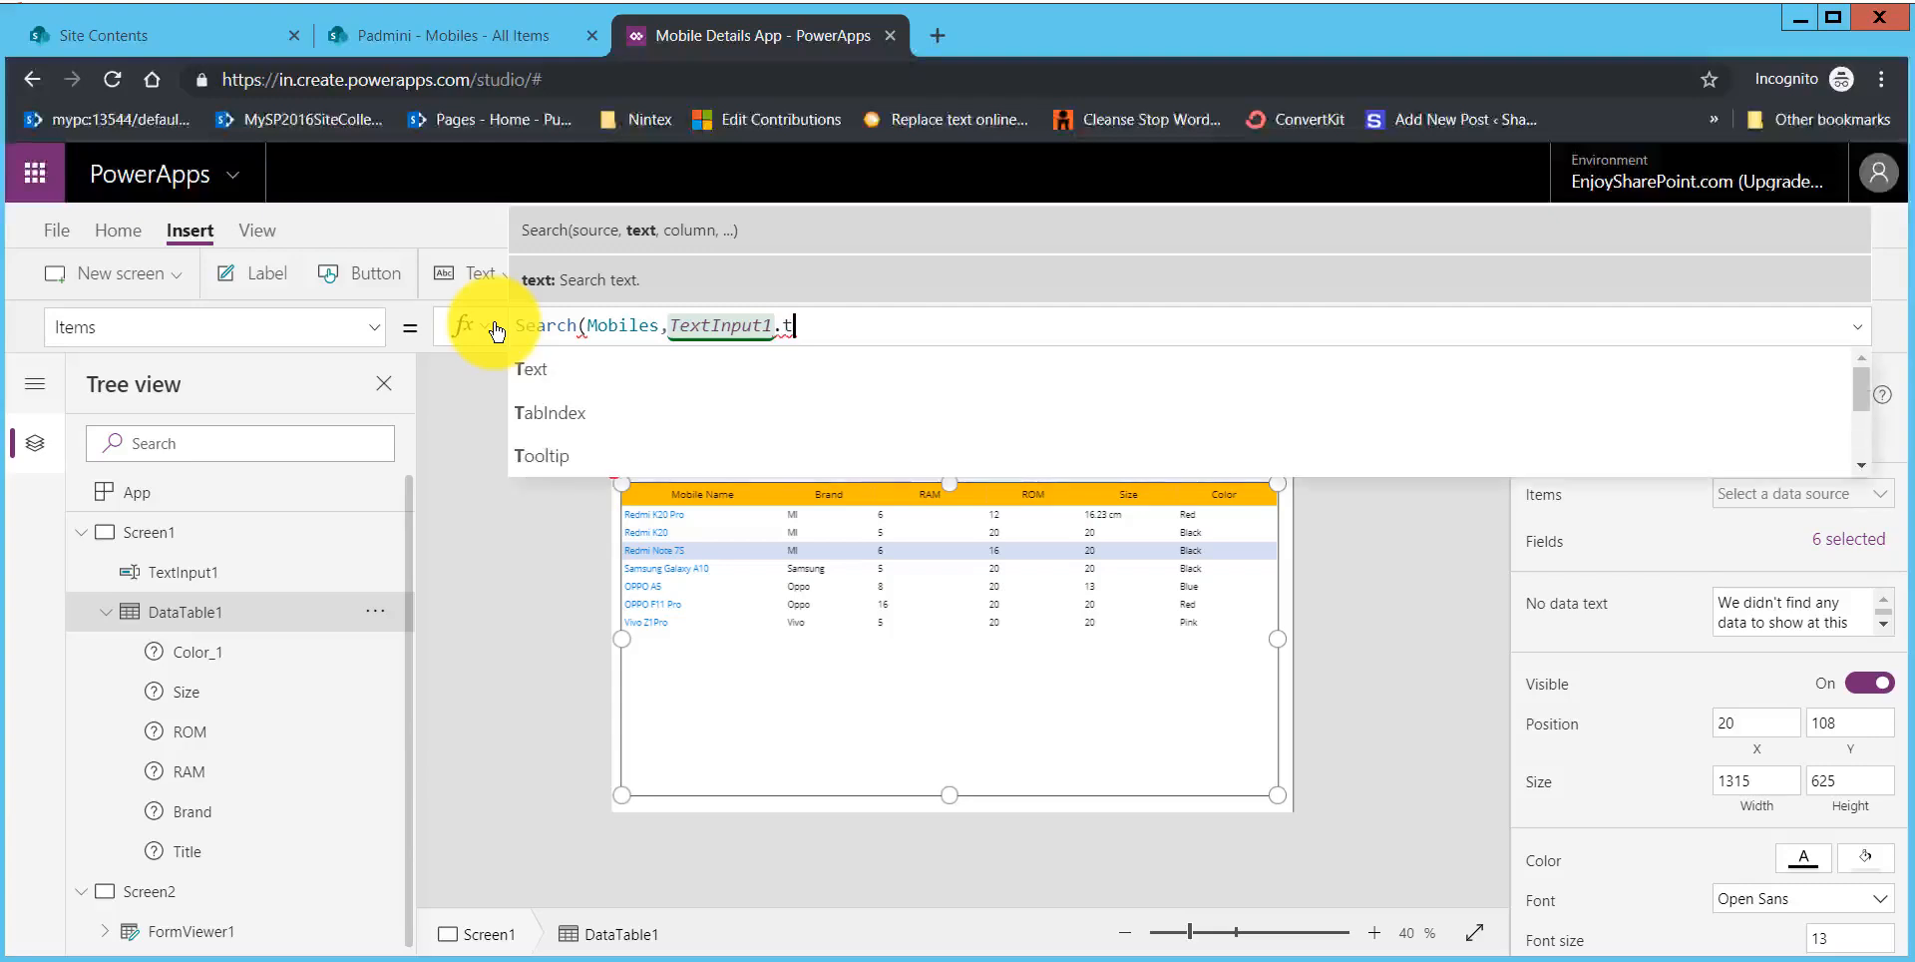
key(Tab)
text(,)
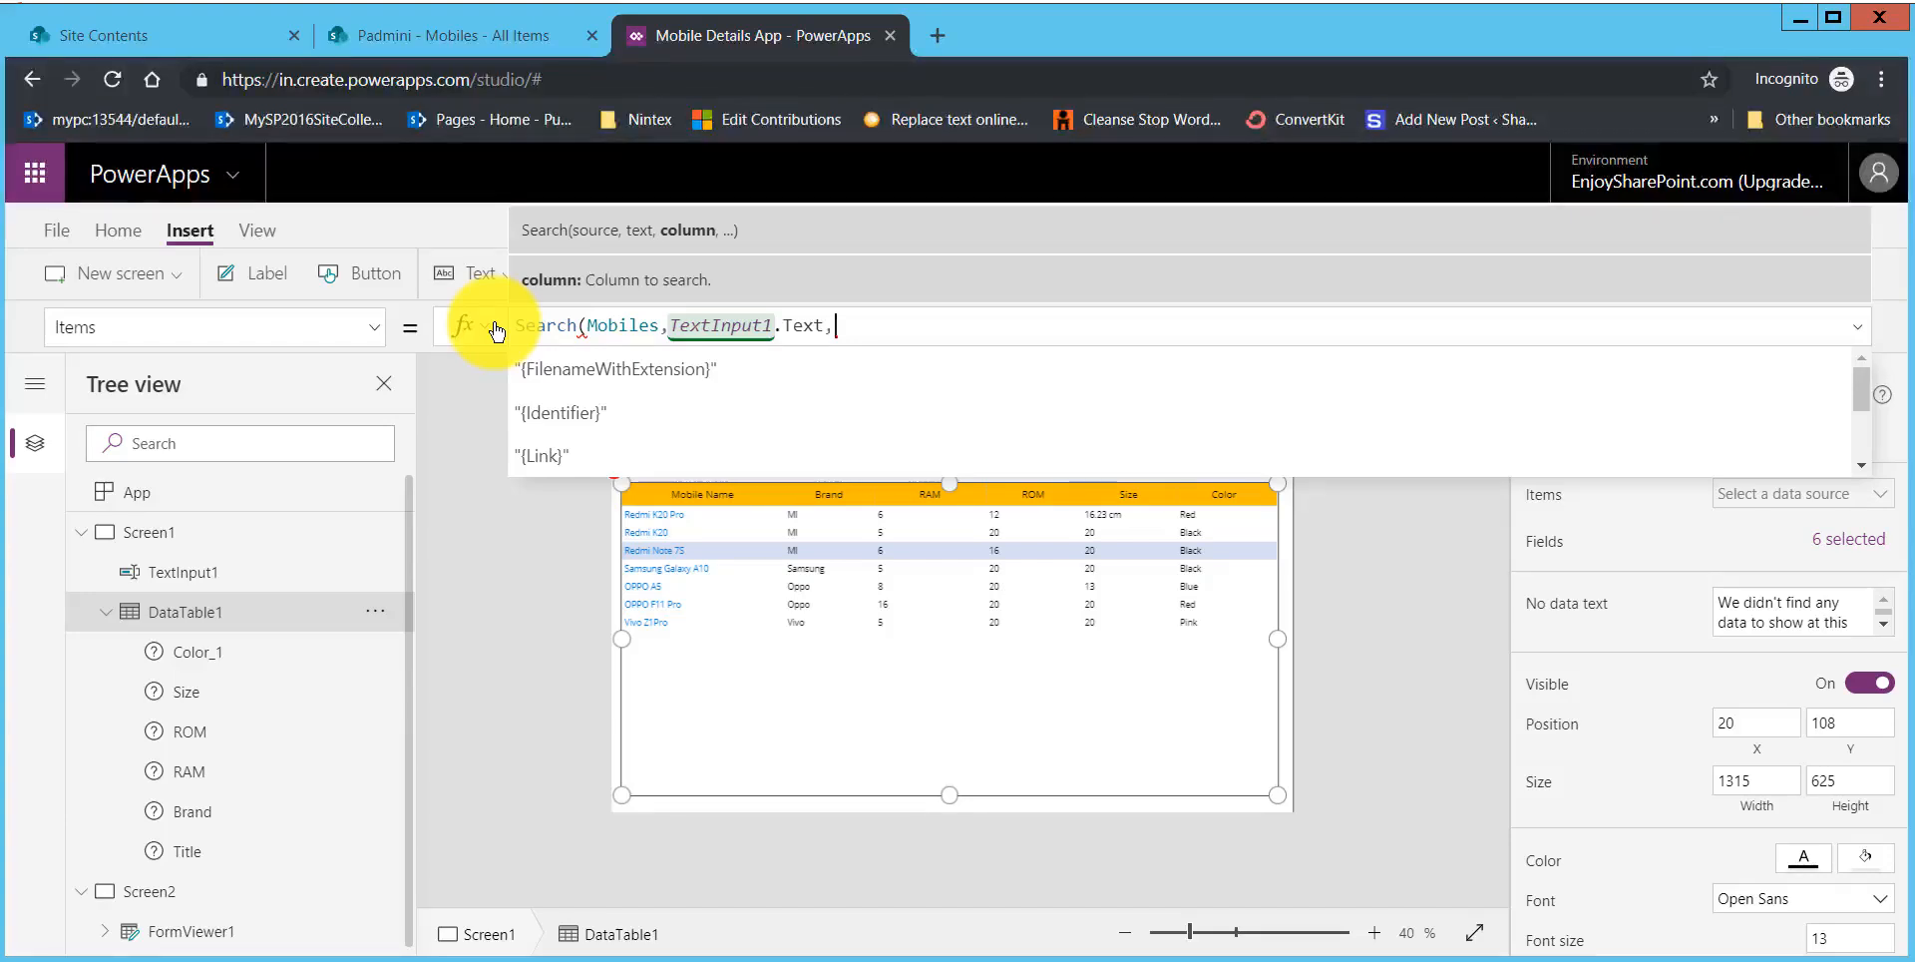
key(Down)
key(Down)
key(Down)
key(Down)
key(Down)
key(Down)
key(Down)
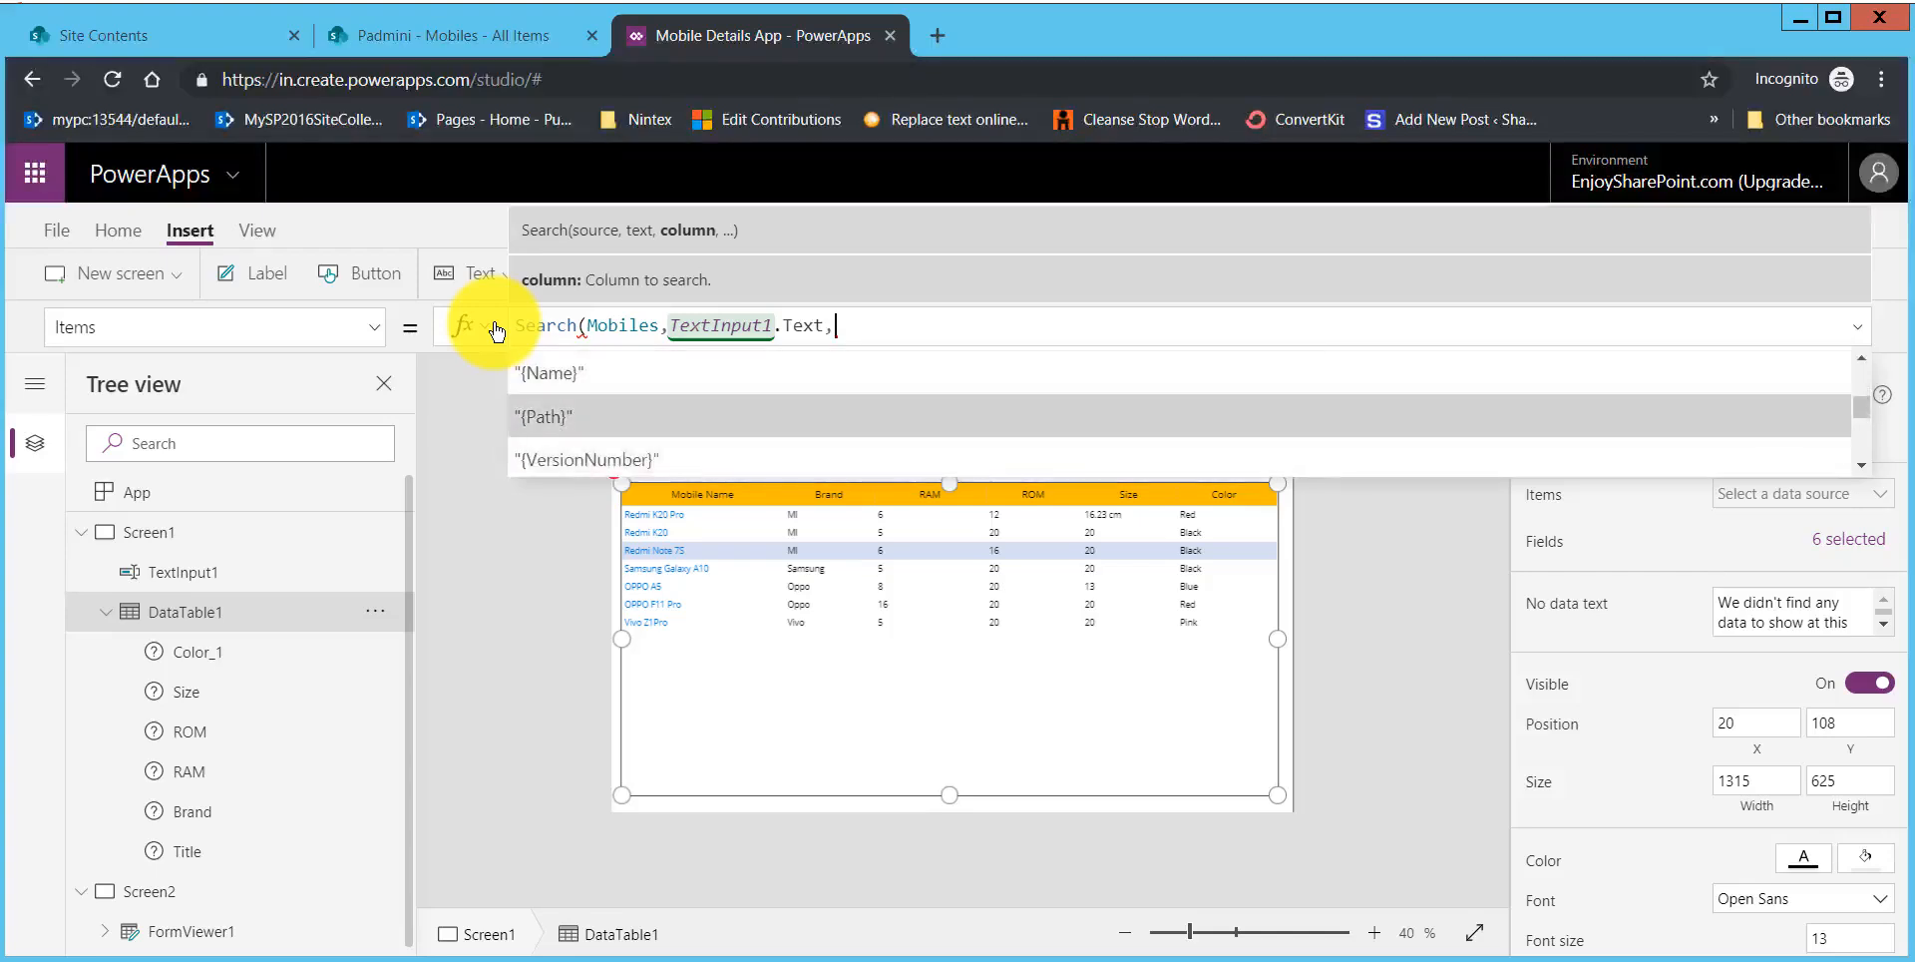
key(Down)
key(Down)
key(Down)
key(Down)
key(Down)
key(Down)
key(Down)
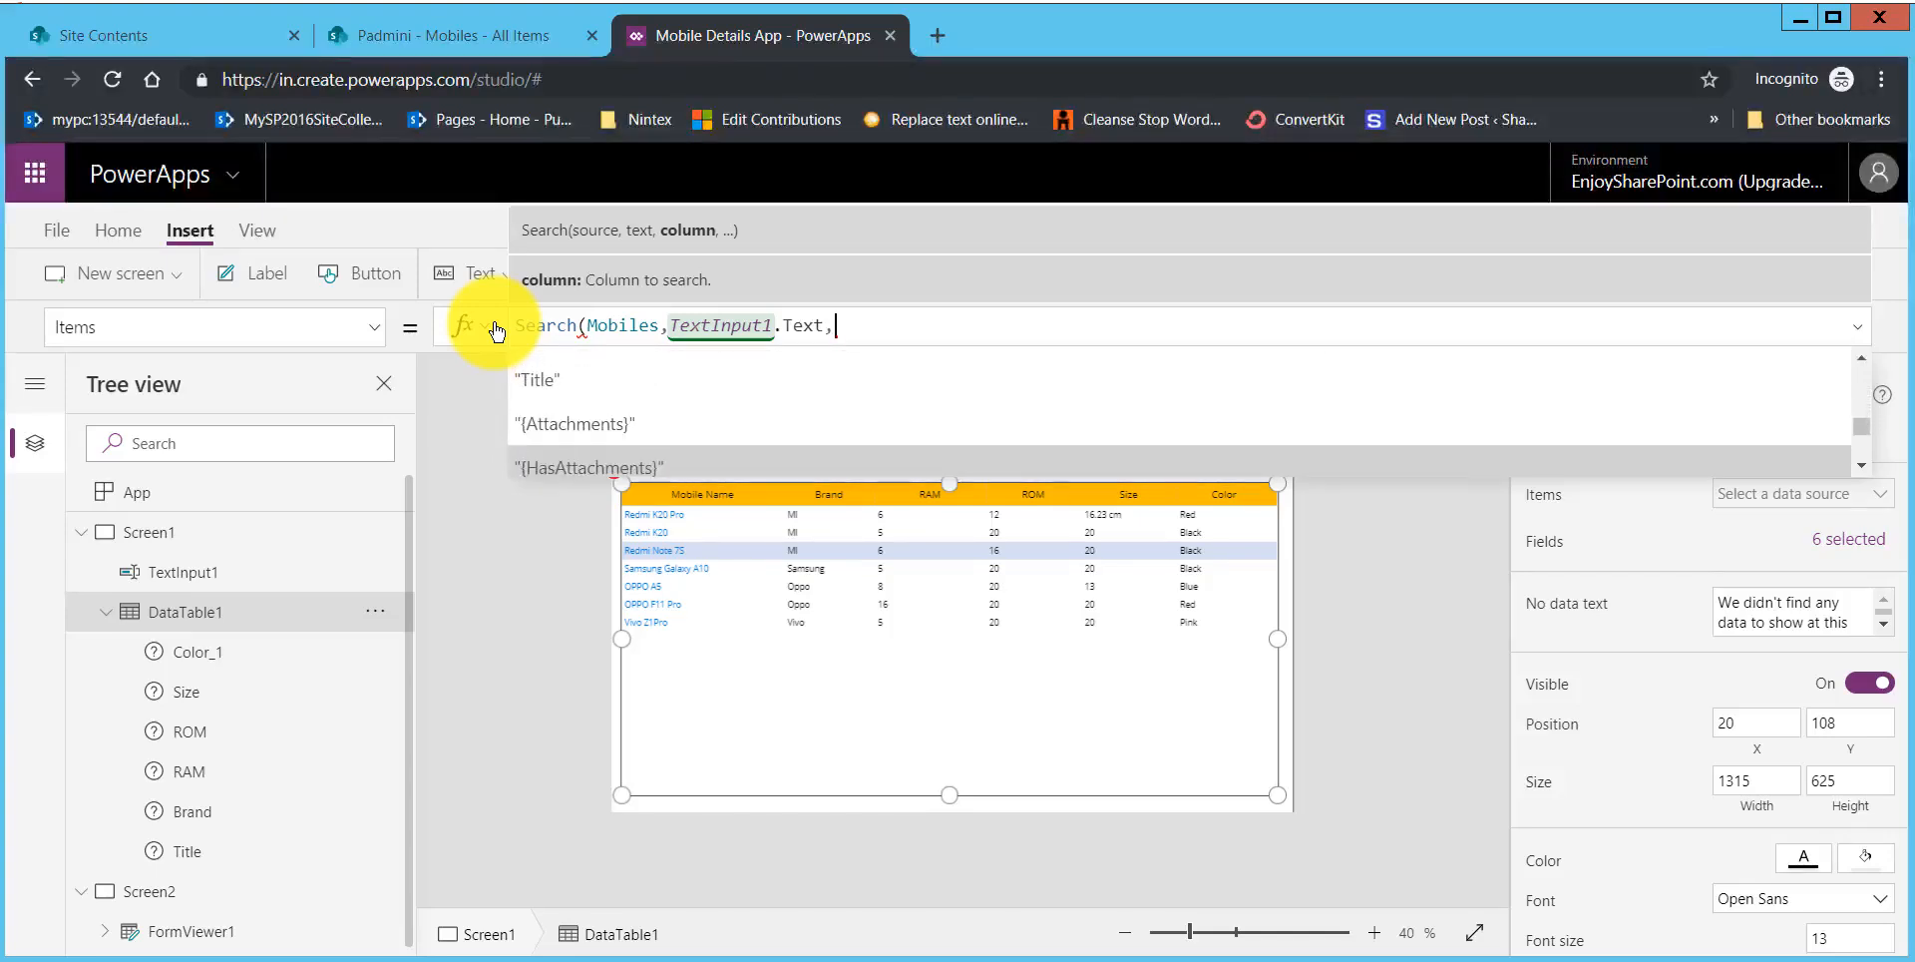
key(Up)
key(Up)
key(Up)
key(Tab)
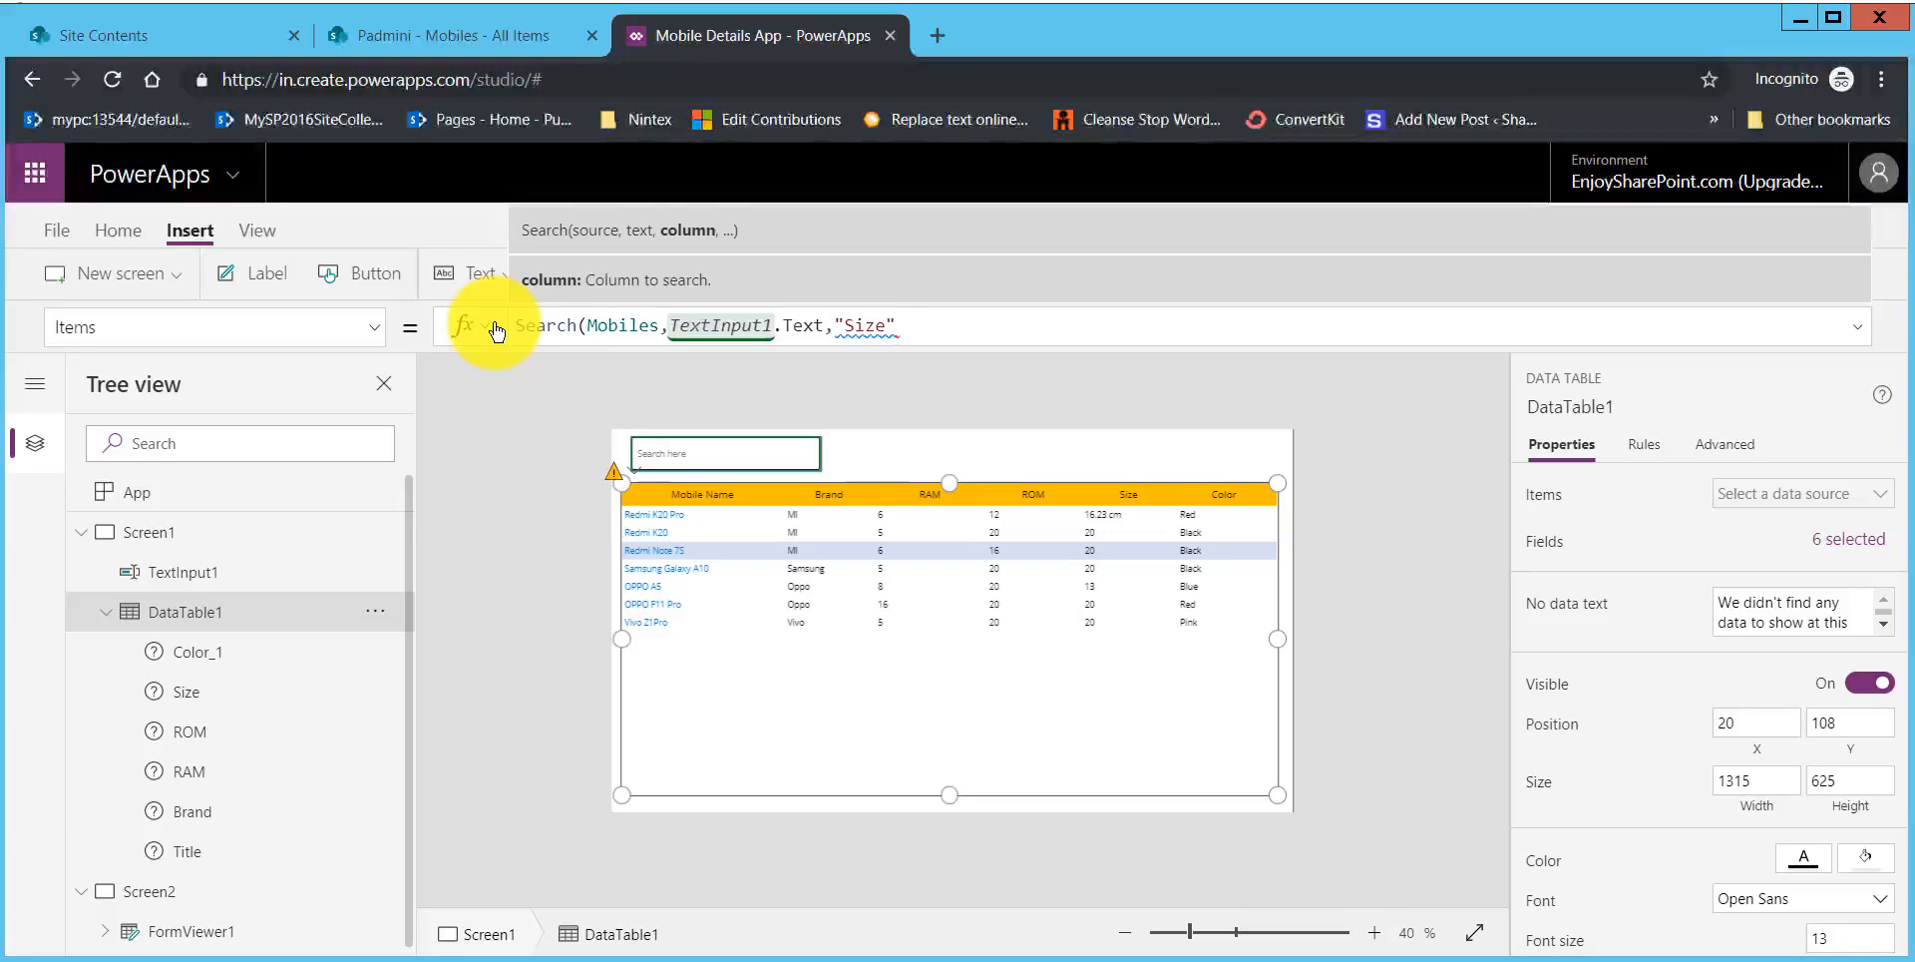
key(BackSpace)
key(BackSpace)
key(BackSpace)
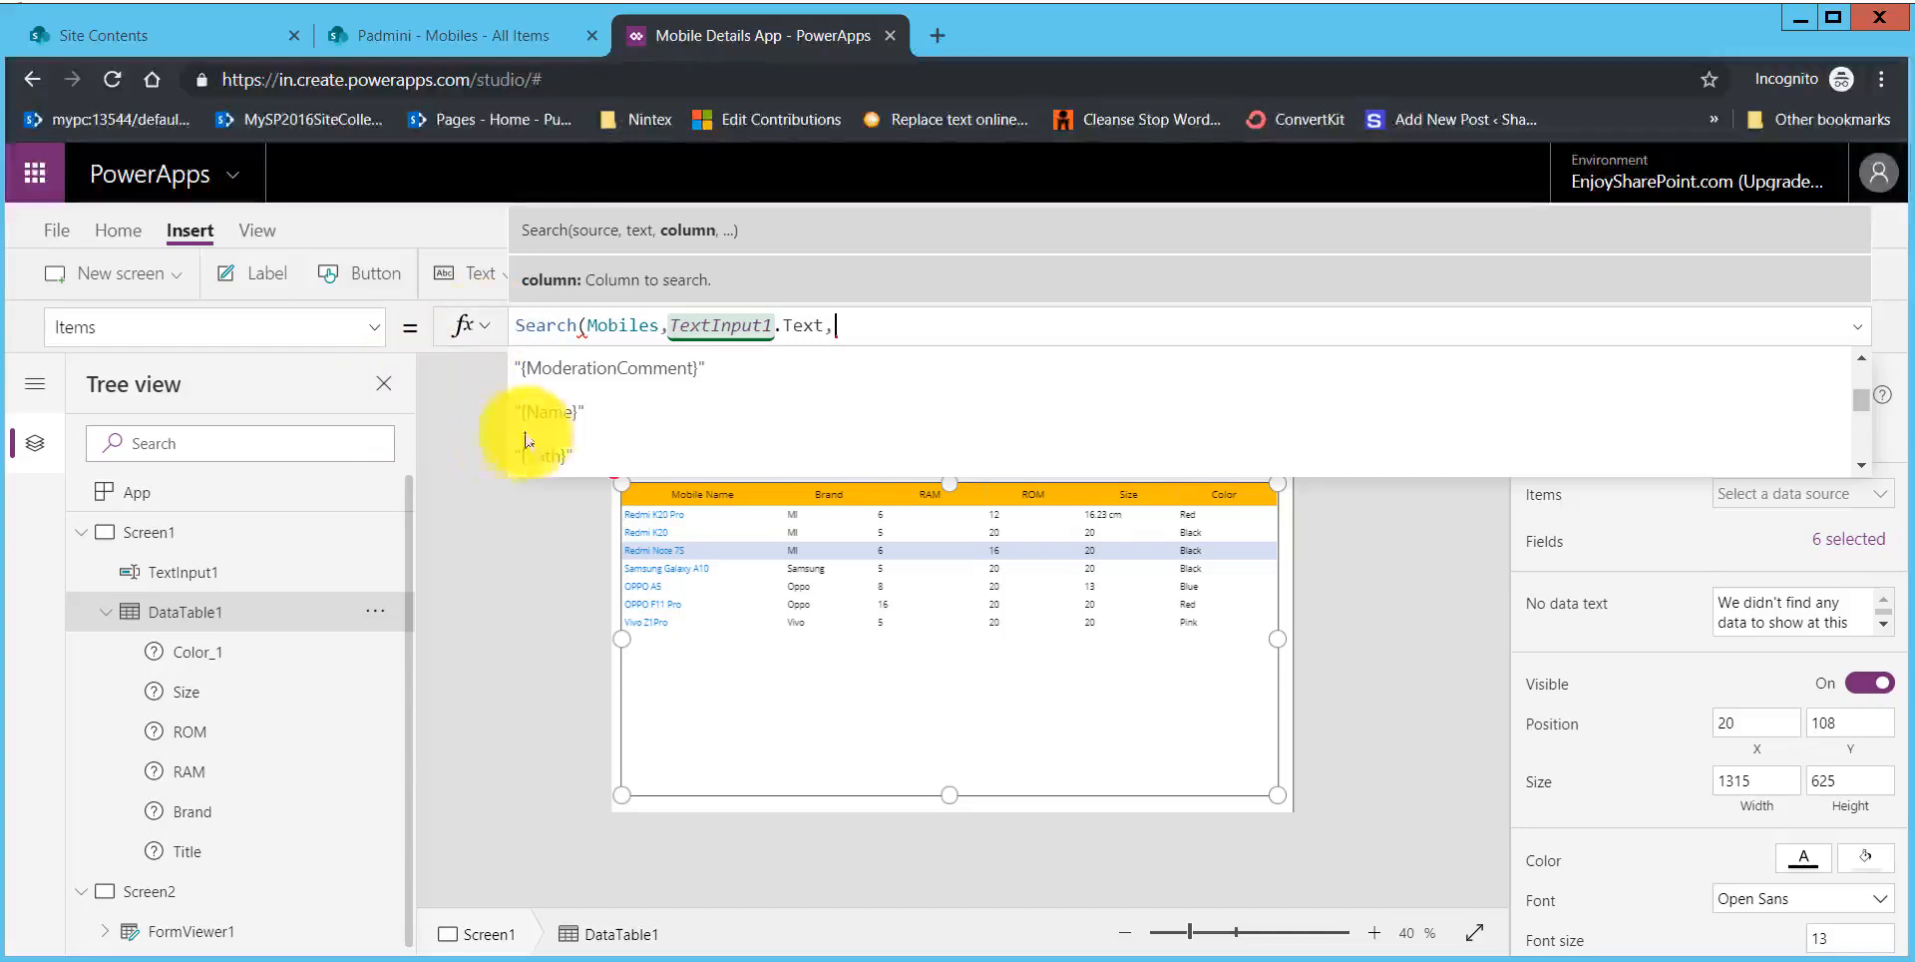
Step: Add "{Name}" and "Title" as column arguments in the data table's Search formula
click(566, 417)
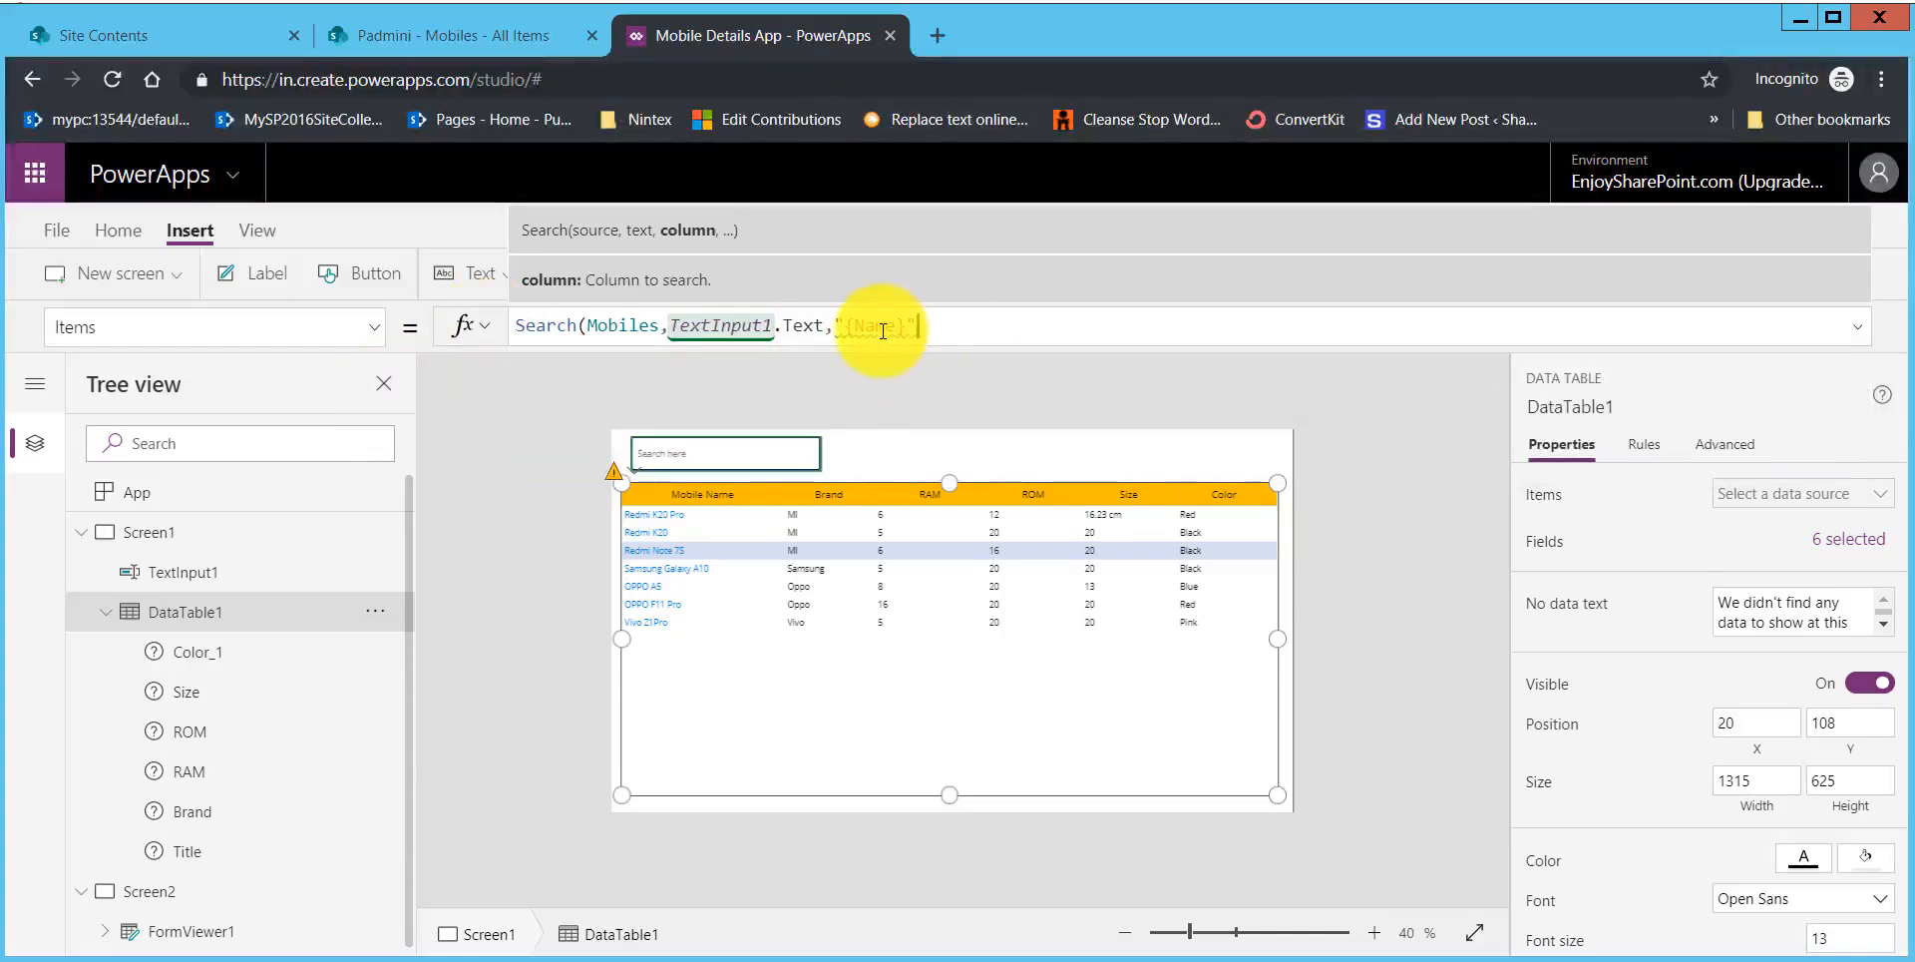
mouse_move(883, 331)
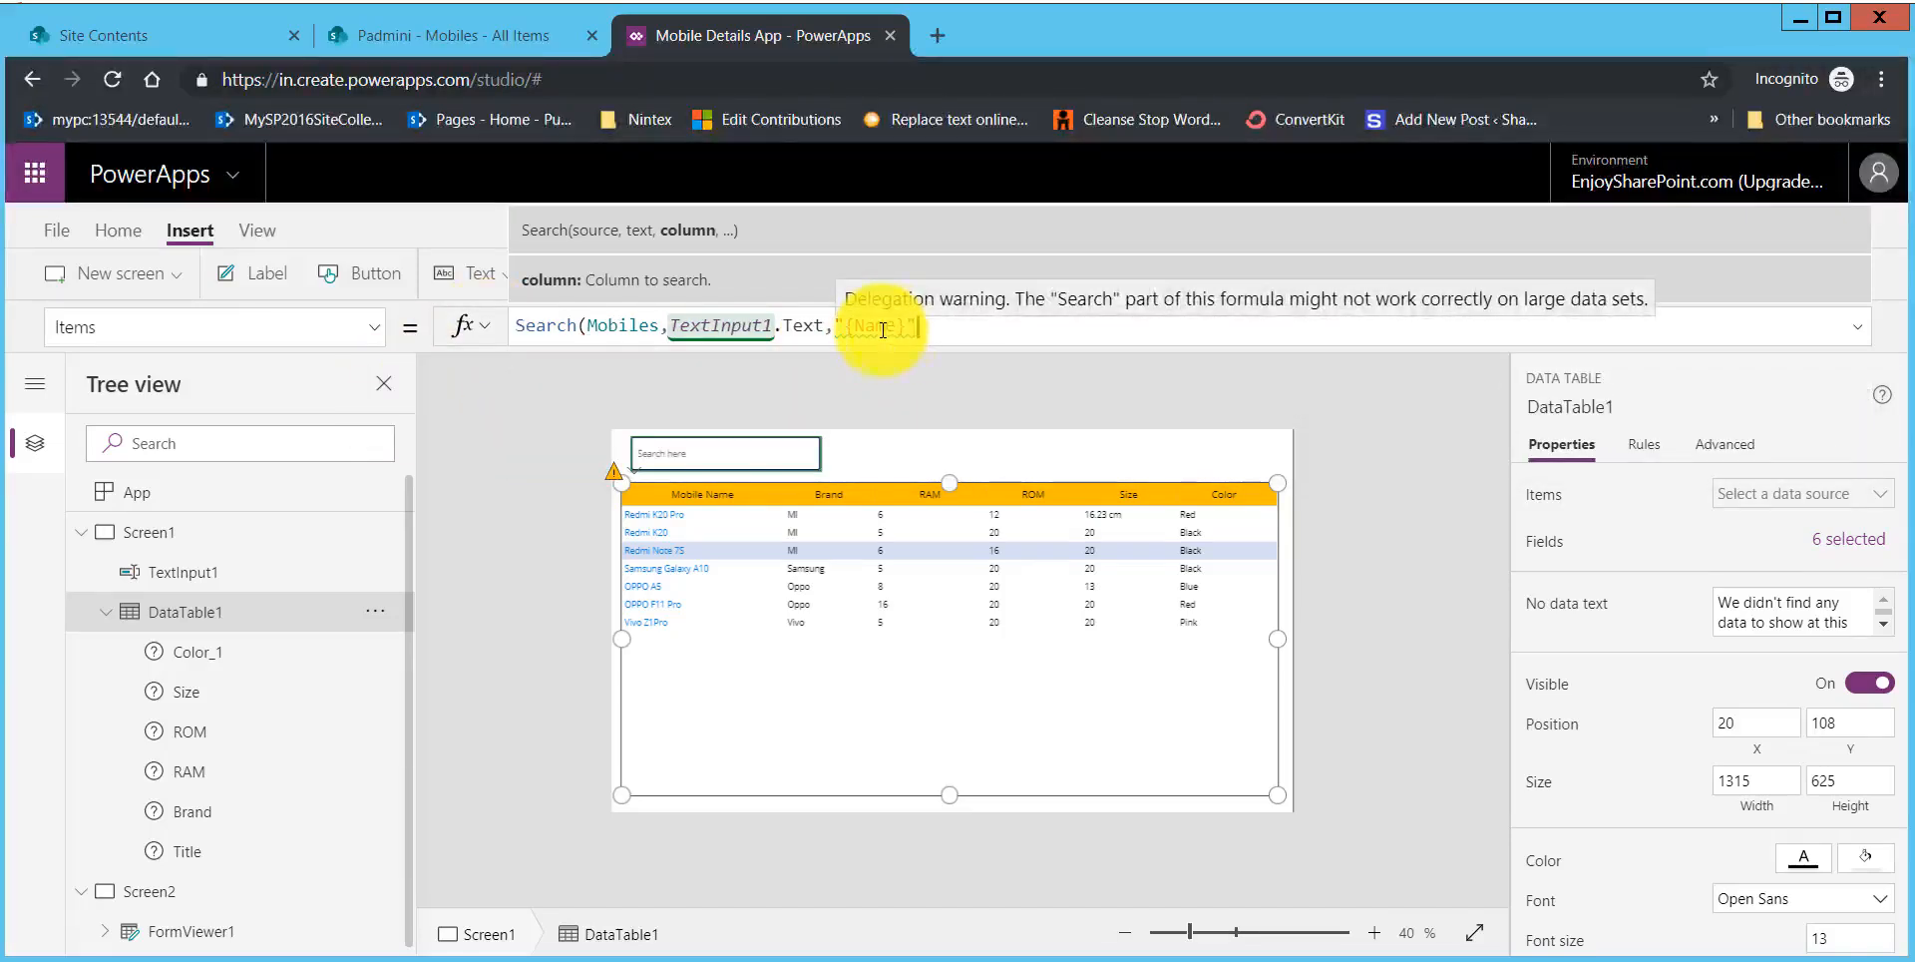
text(,)
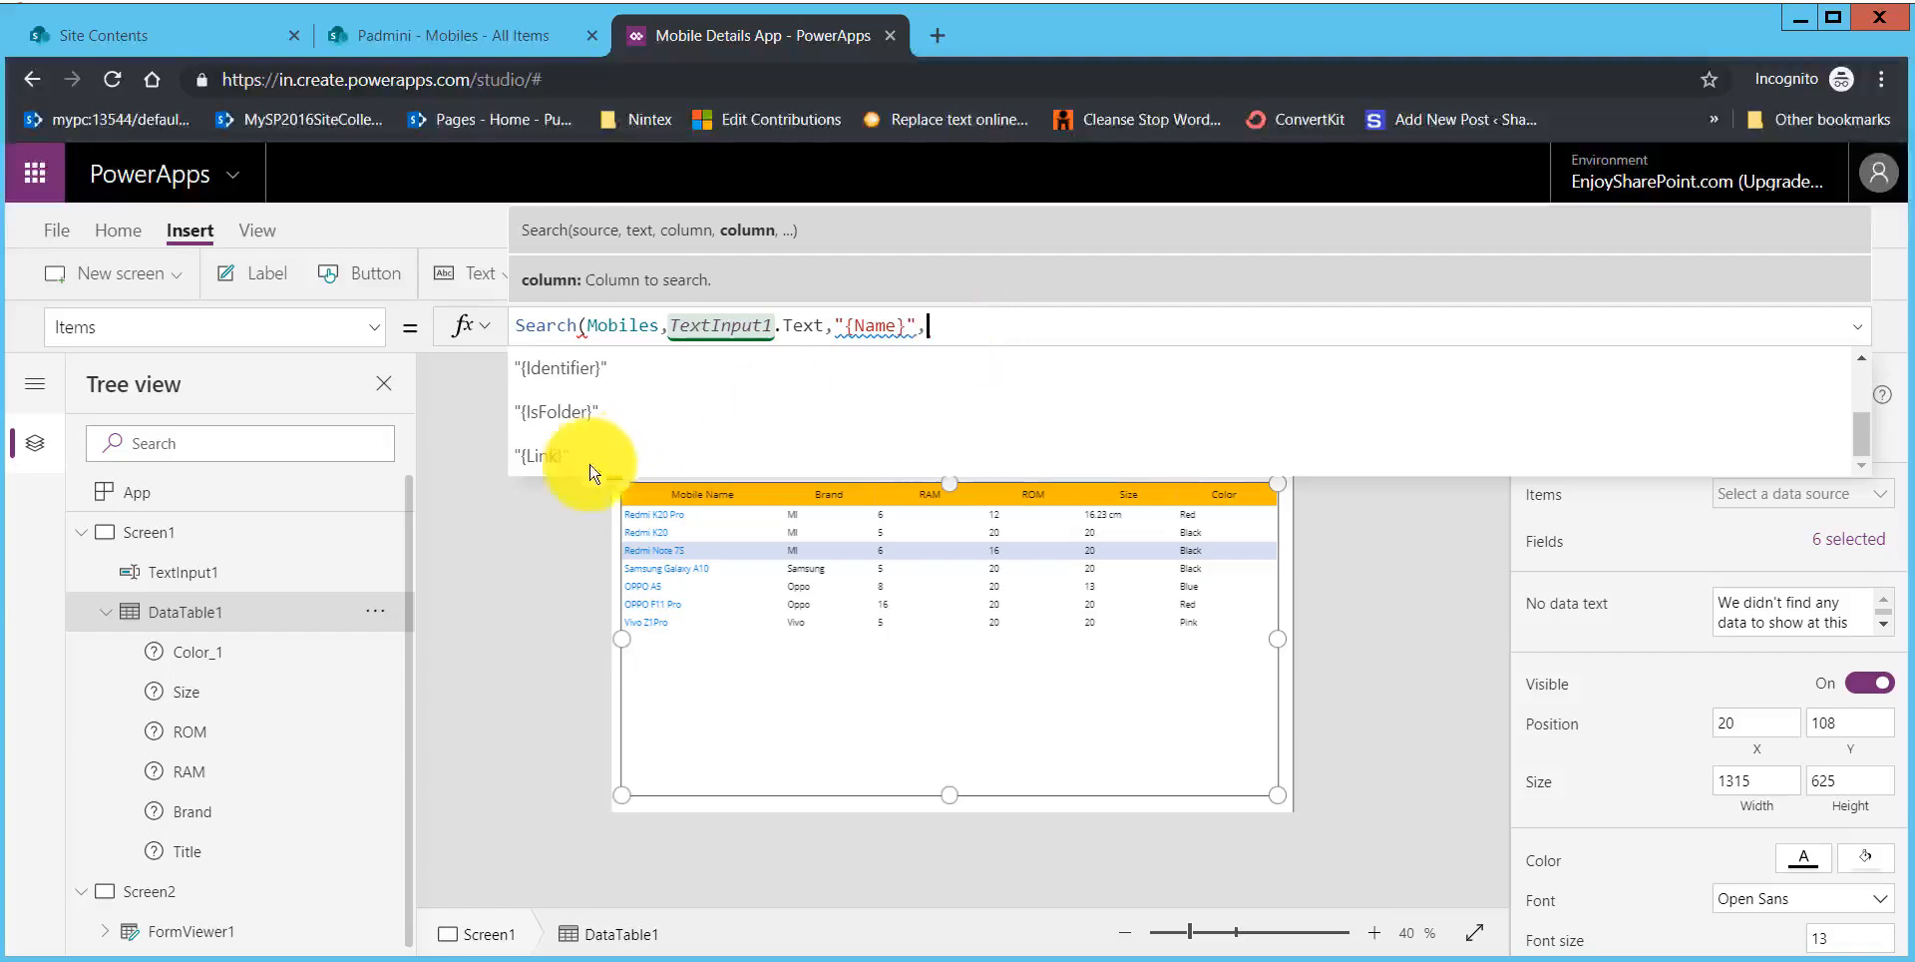
scroll(1847, 436, up, 2)
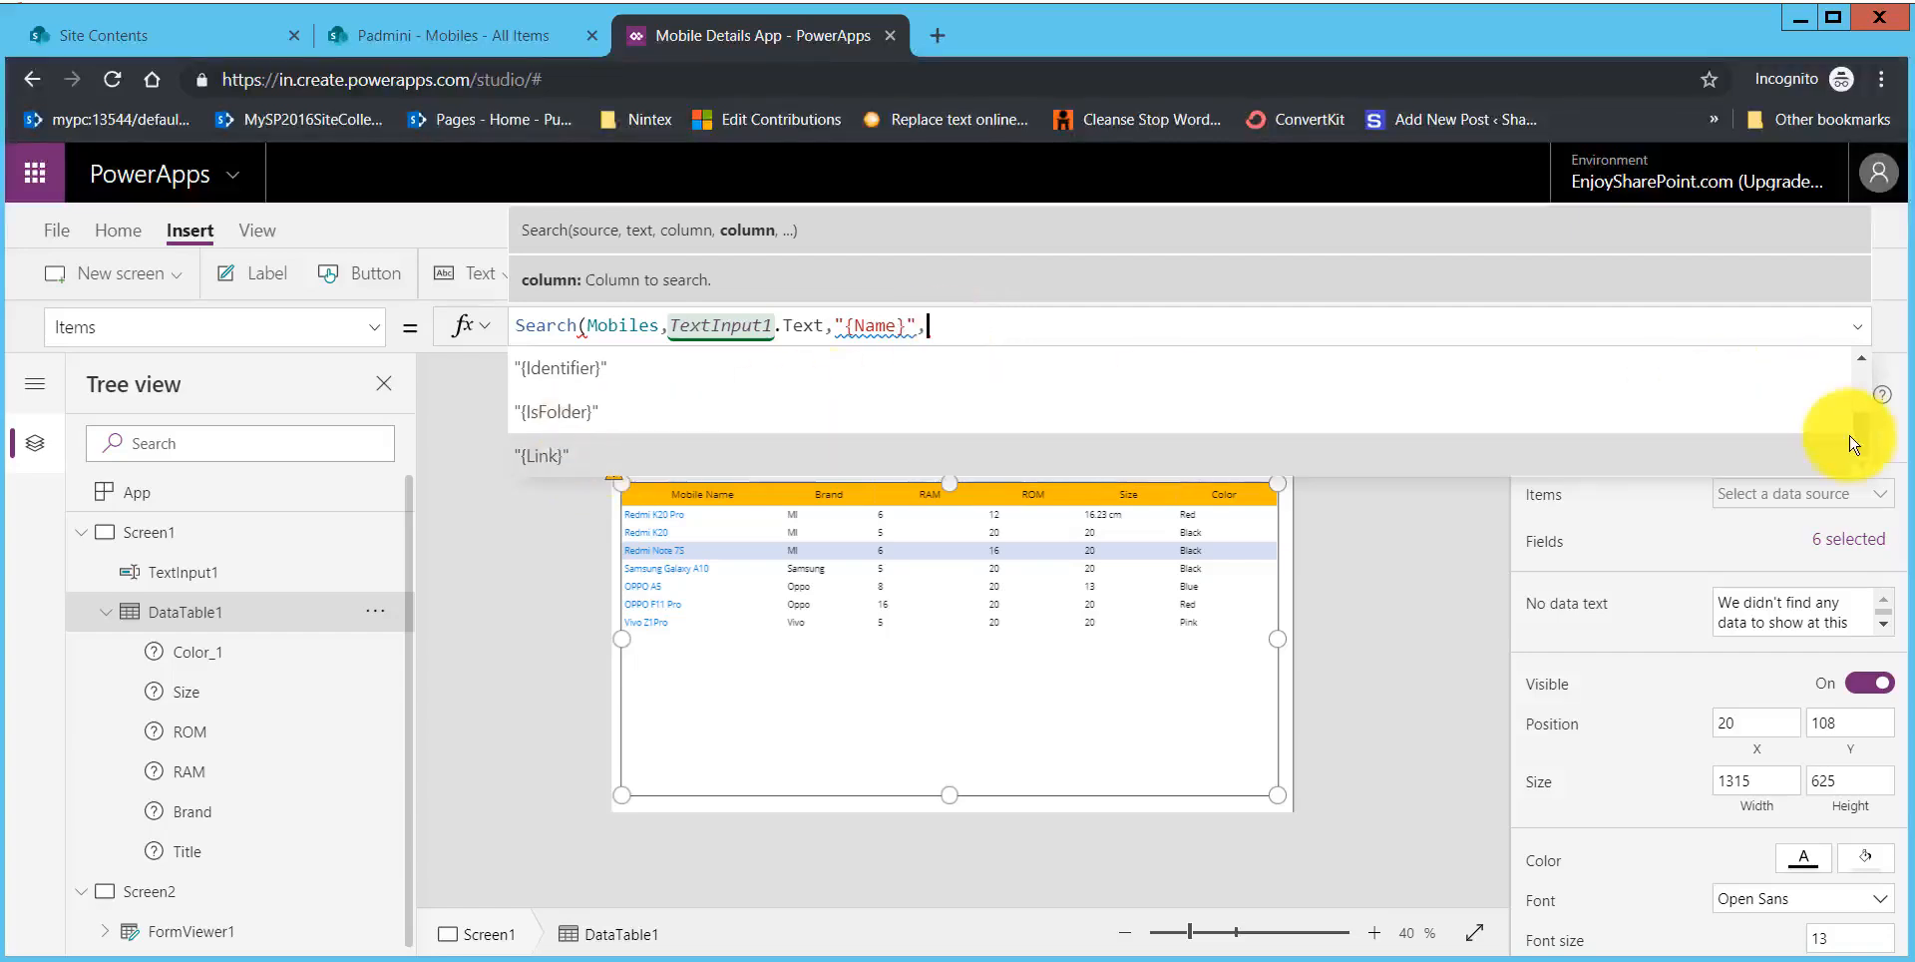
scroll(1862, 399, up, 2)
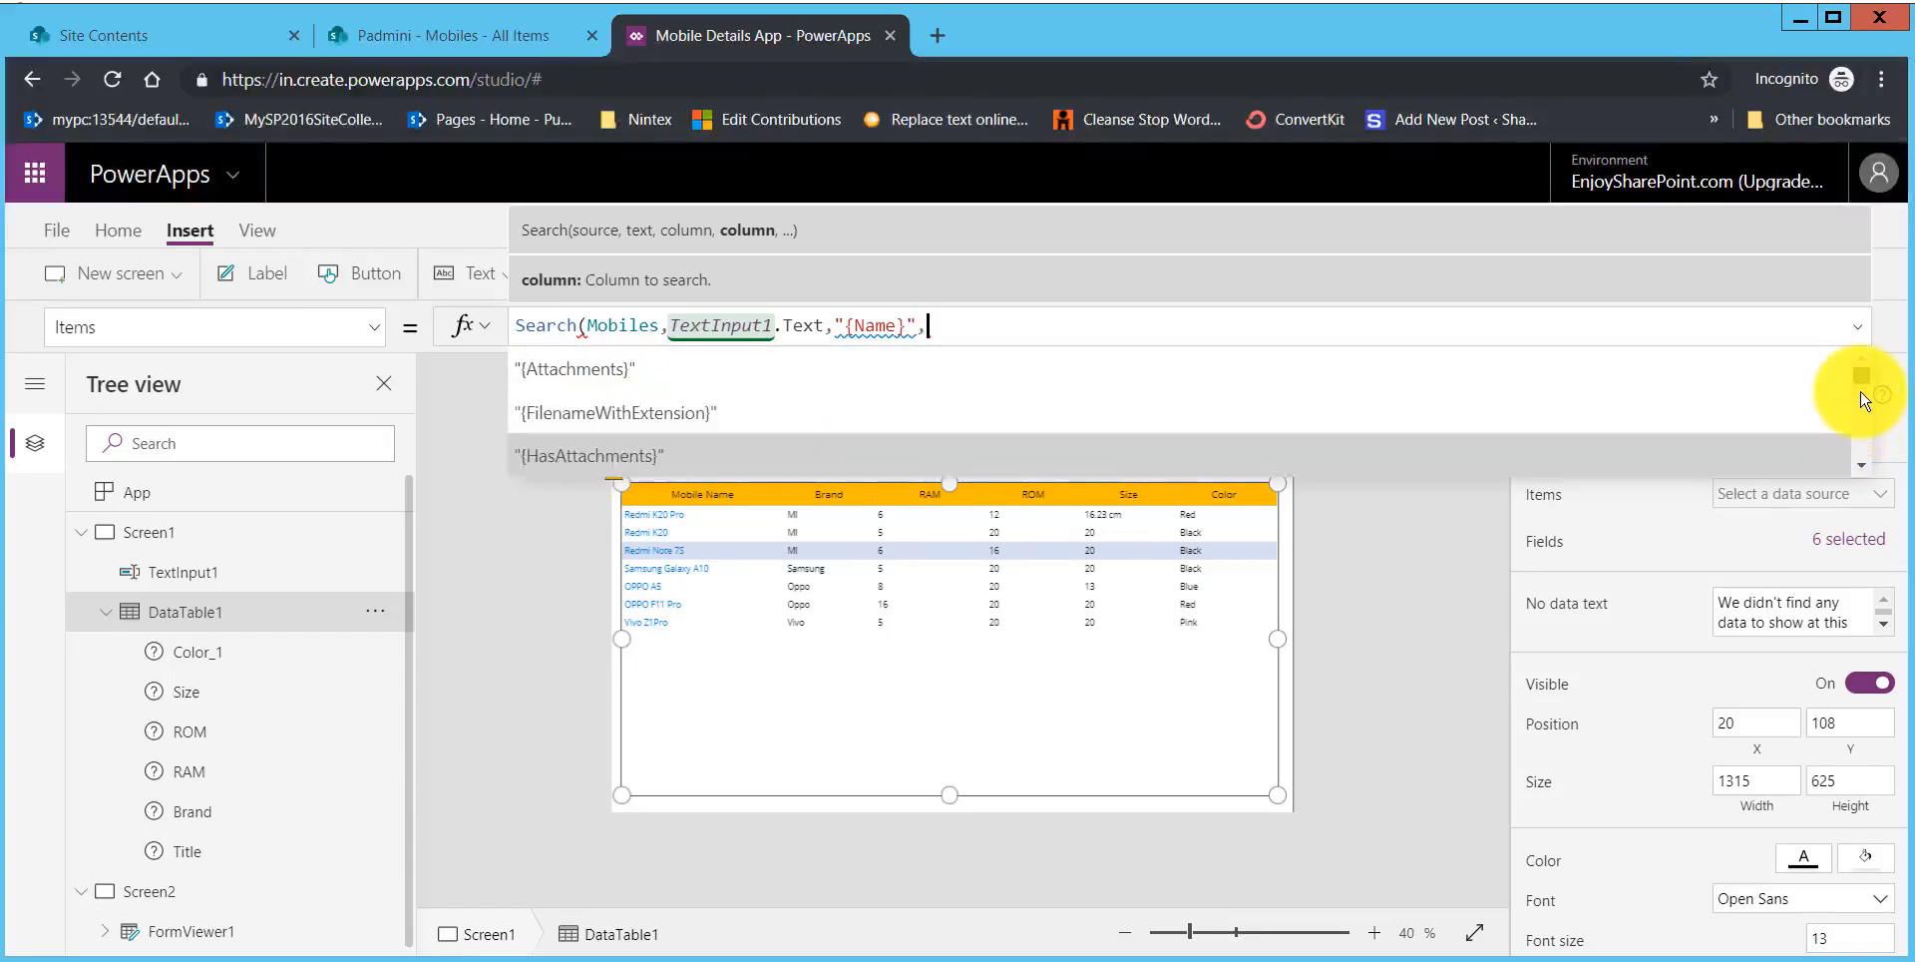
scroll(1862, 439, down, 8)
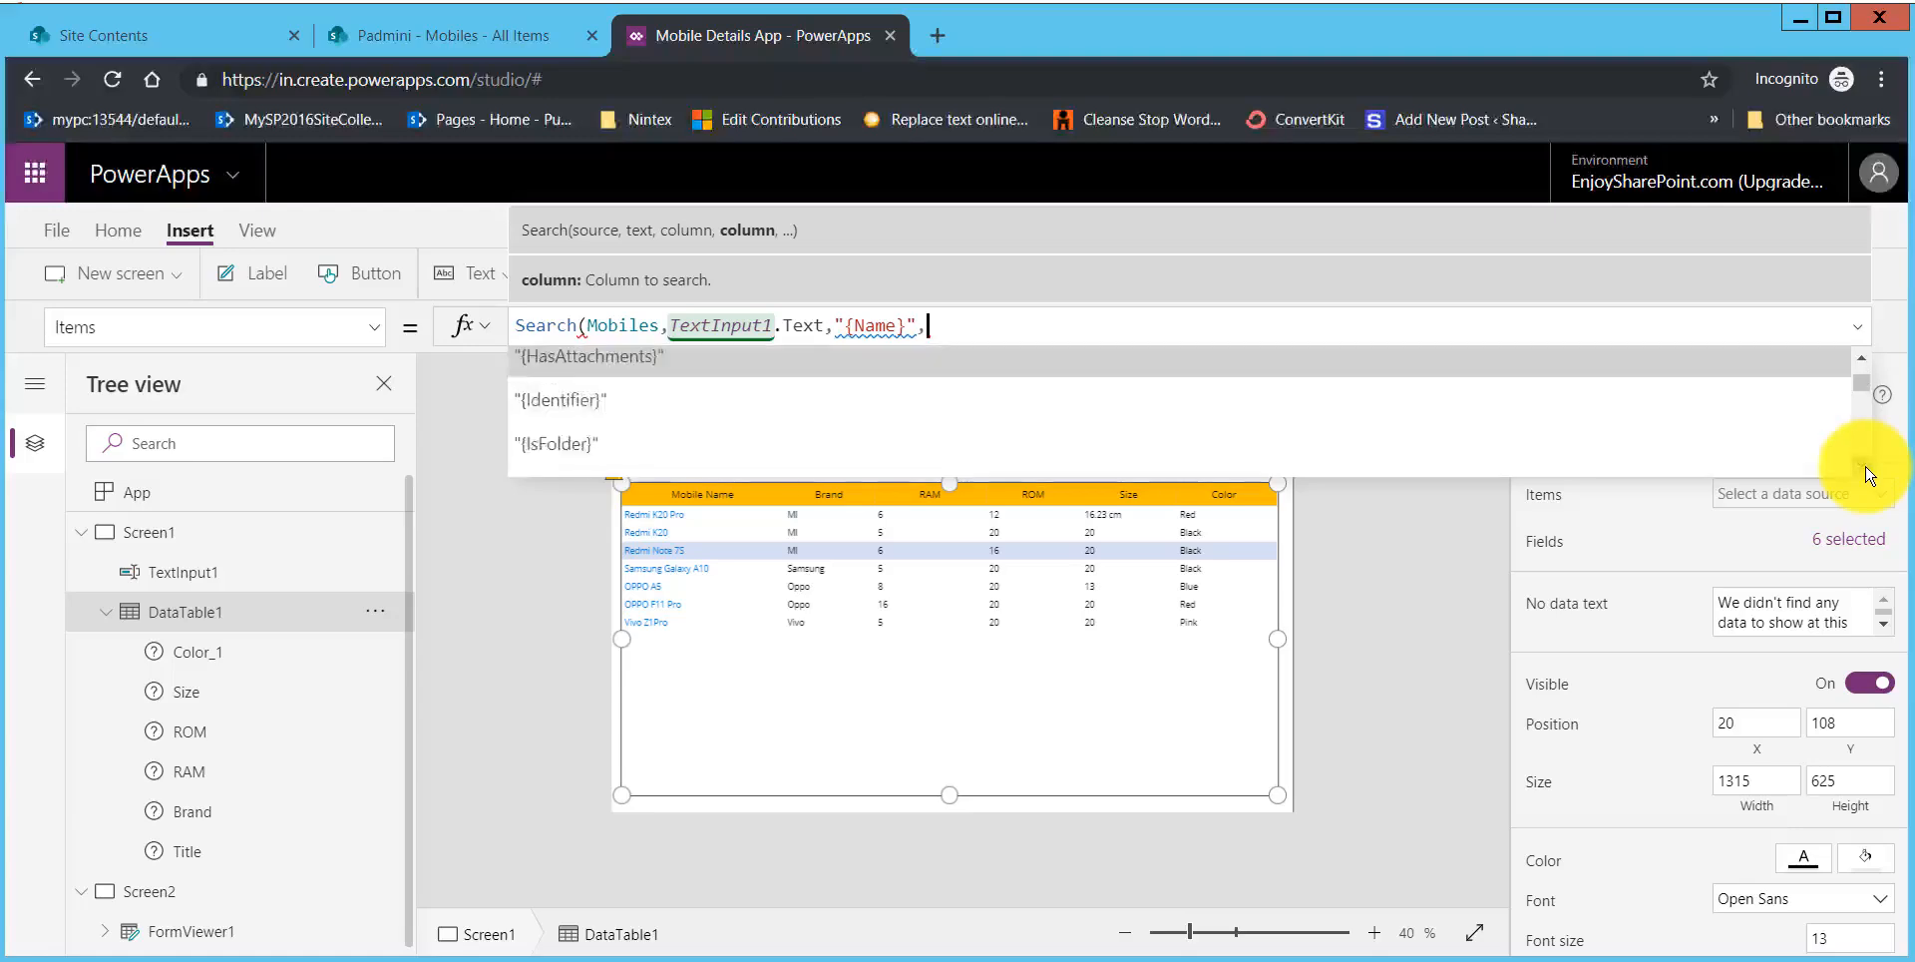
scroll(1868, 474, down, 7)
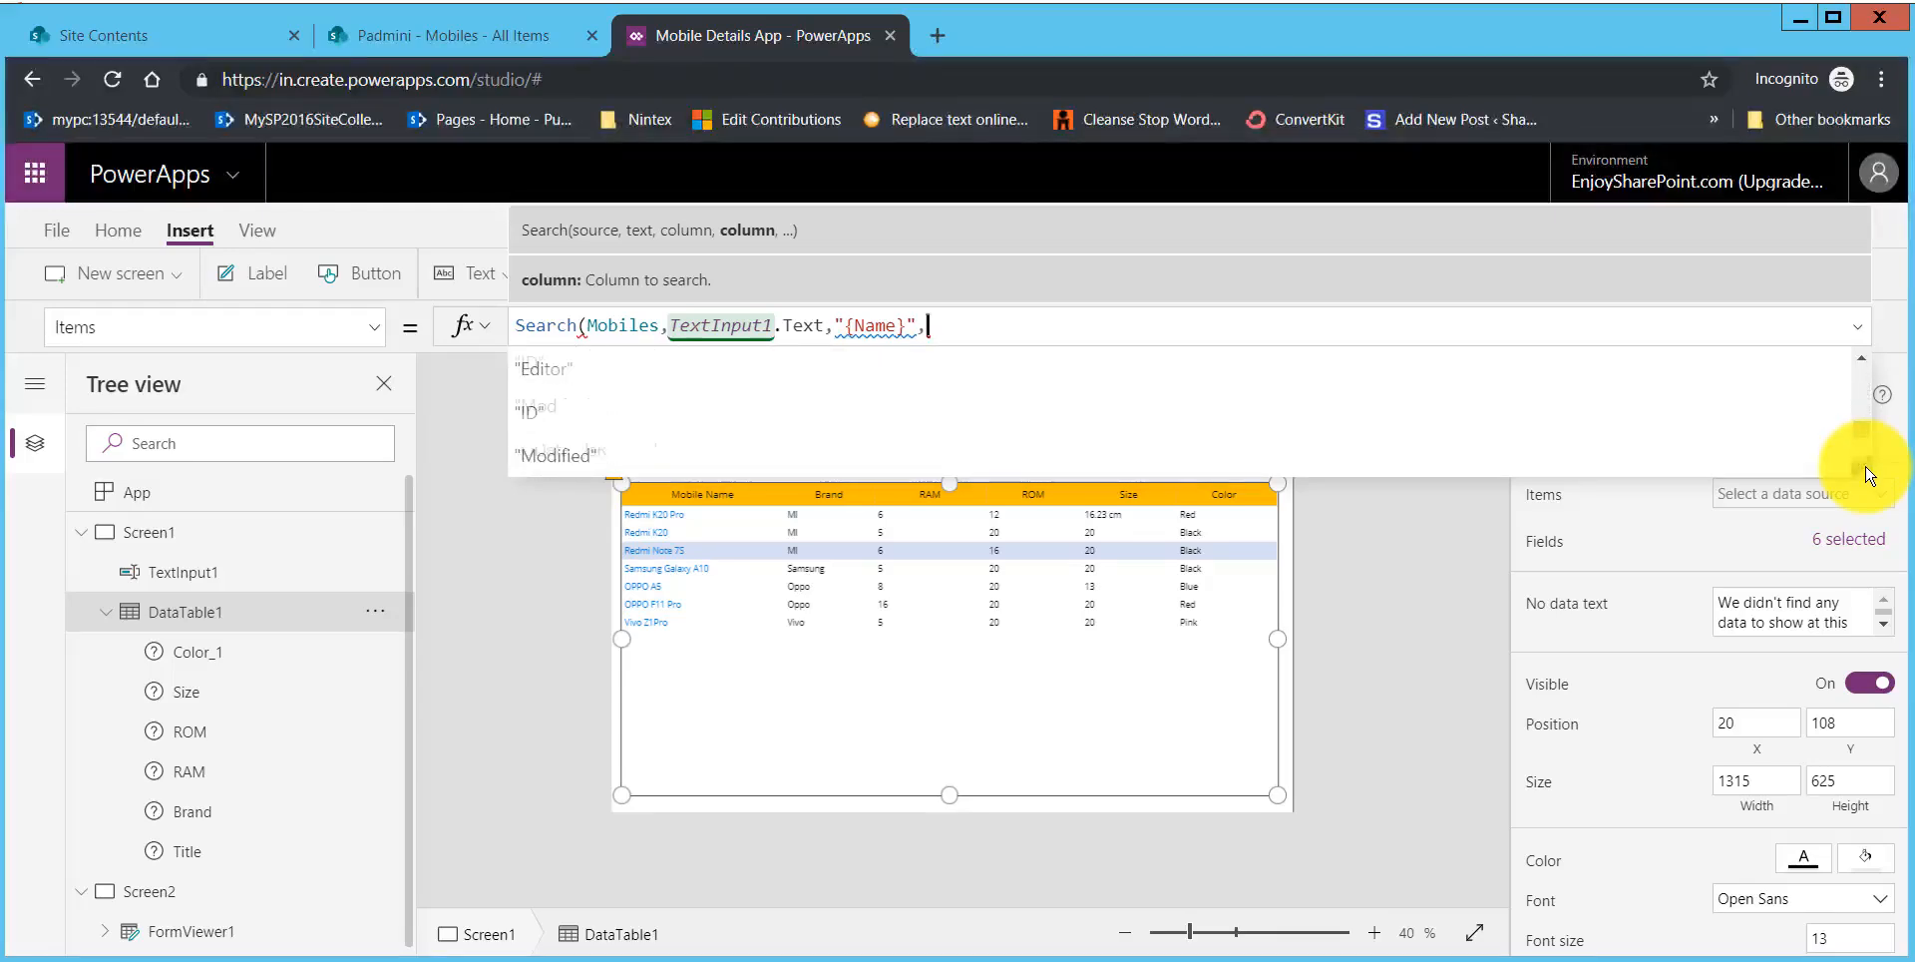
scroll(1868, 474, down, 7)
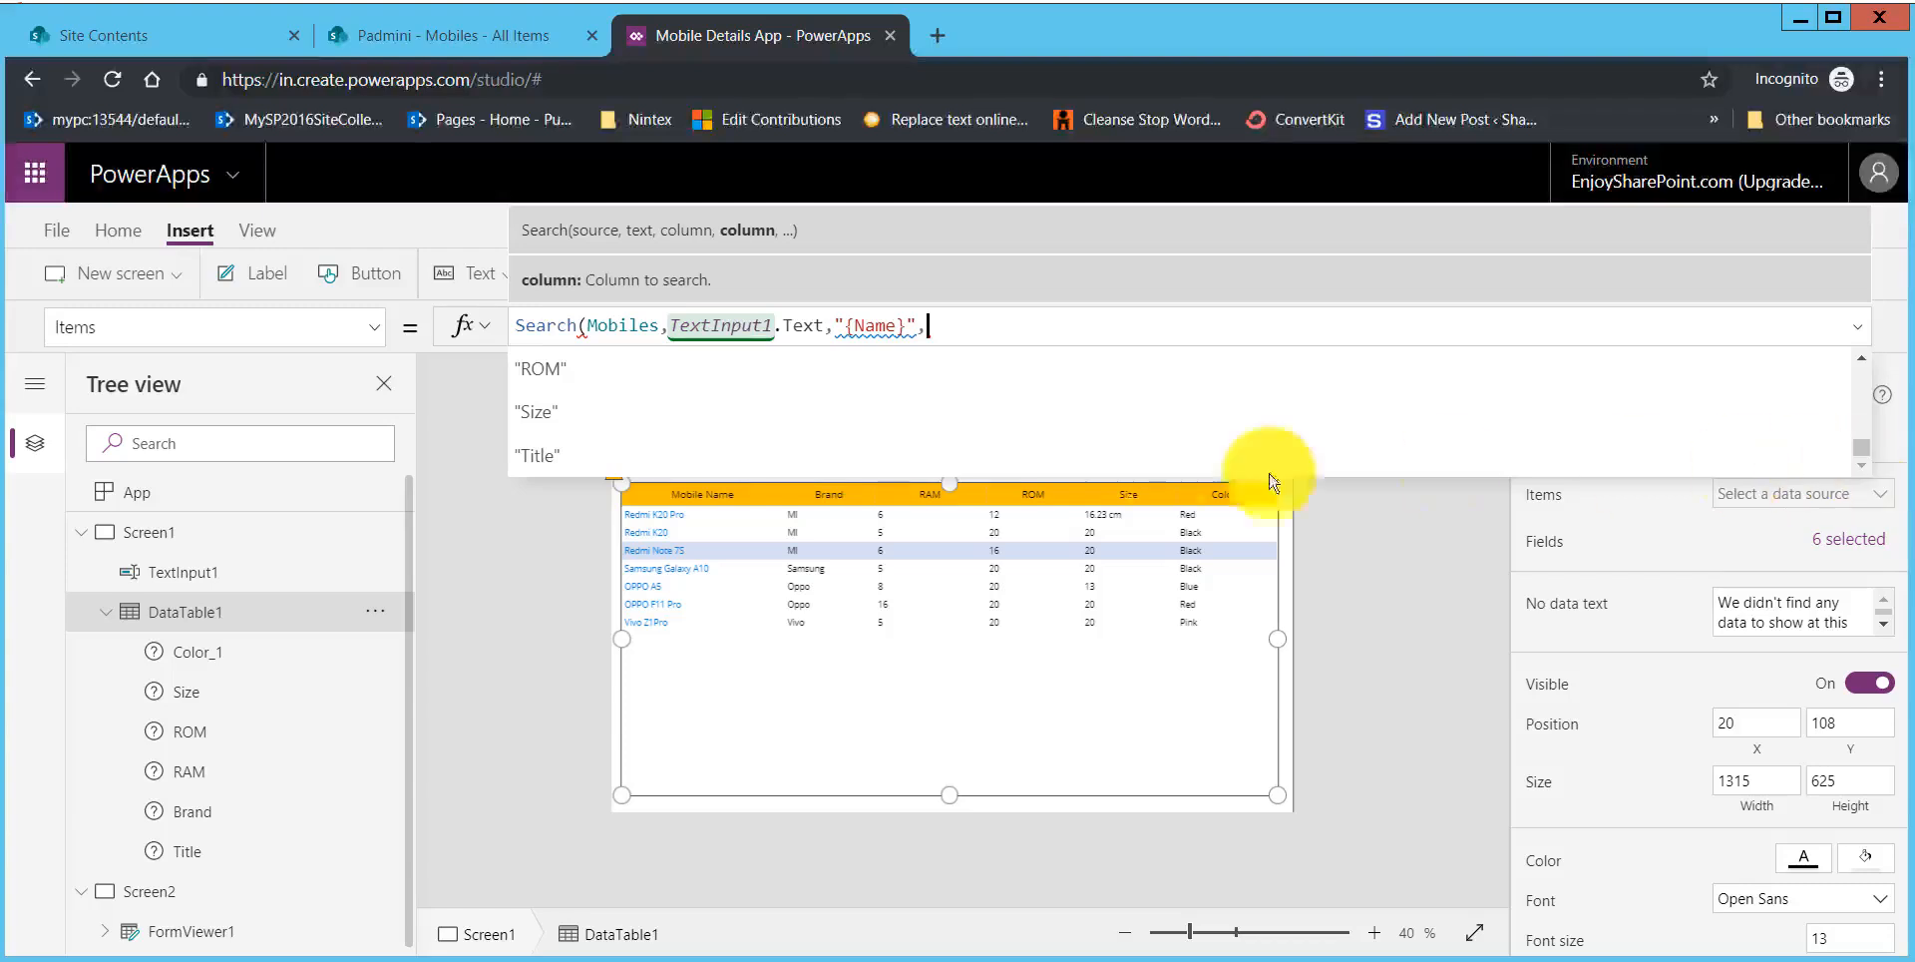
click(693, 449)
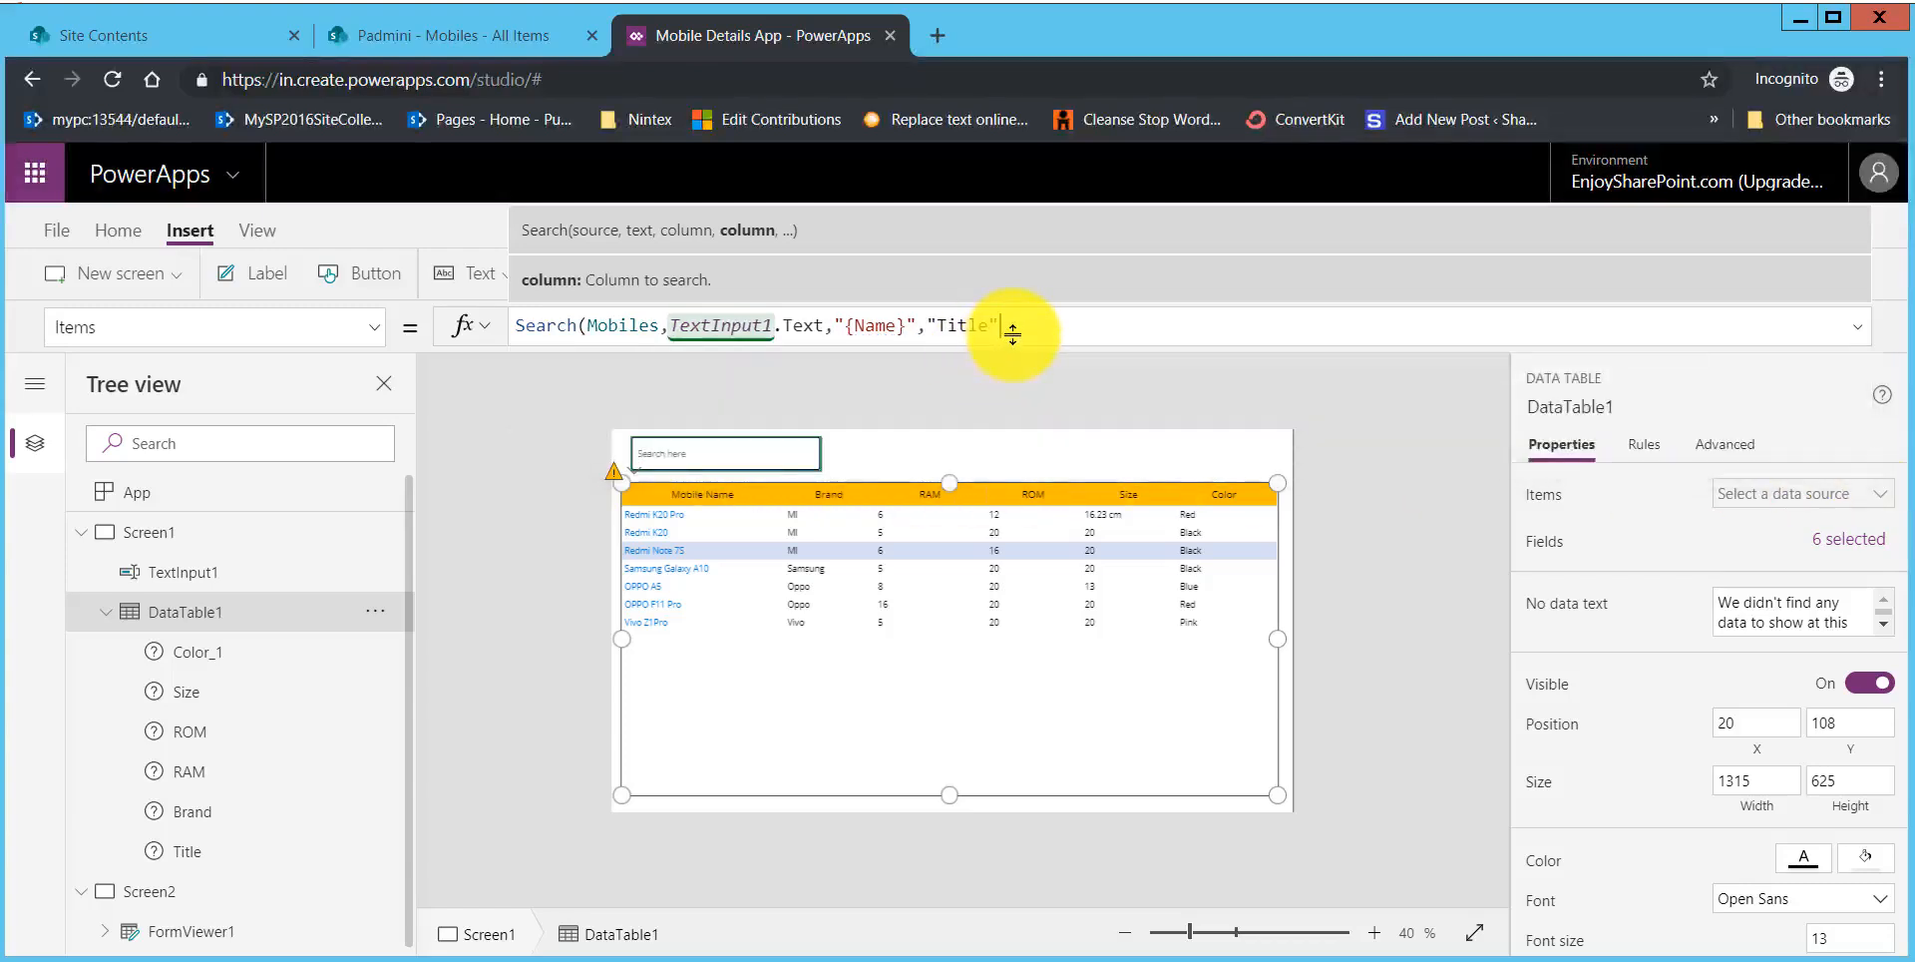
Step: Add "Color" as the last search column and close the data table's Search formula
text(,)
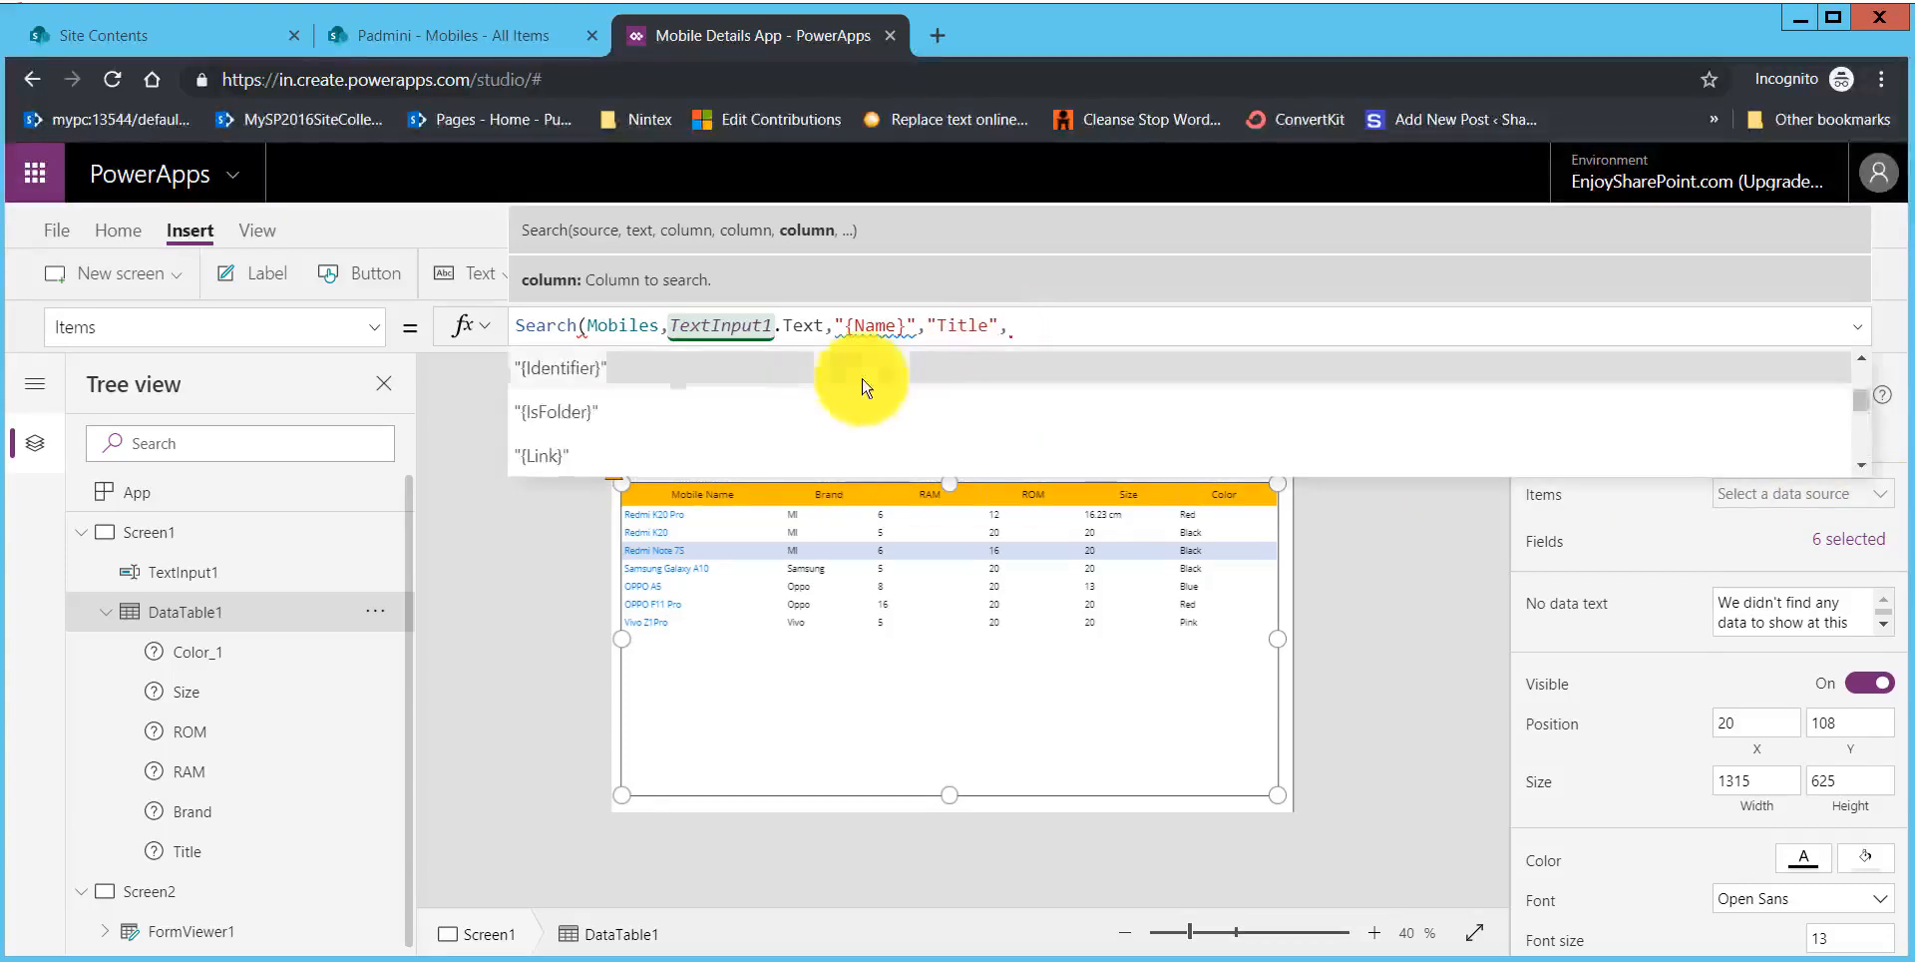
scroll(719, 429, down, 6)
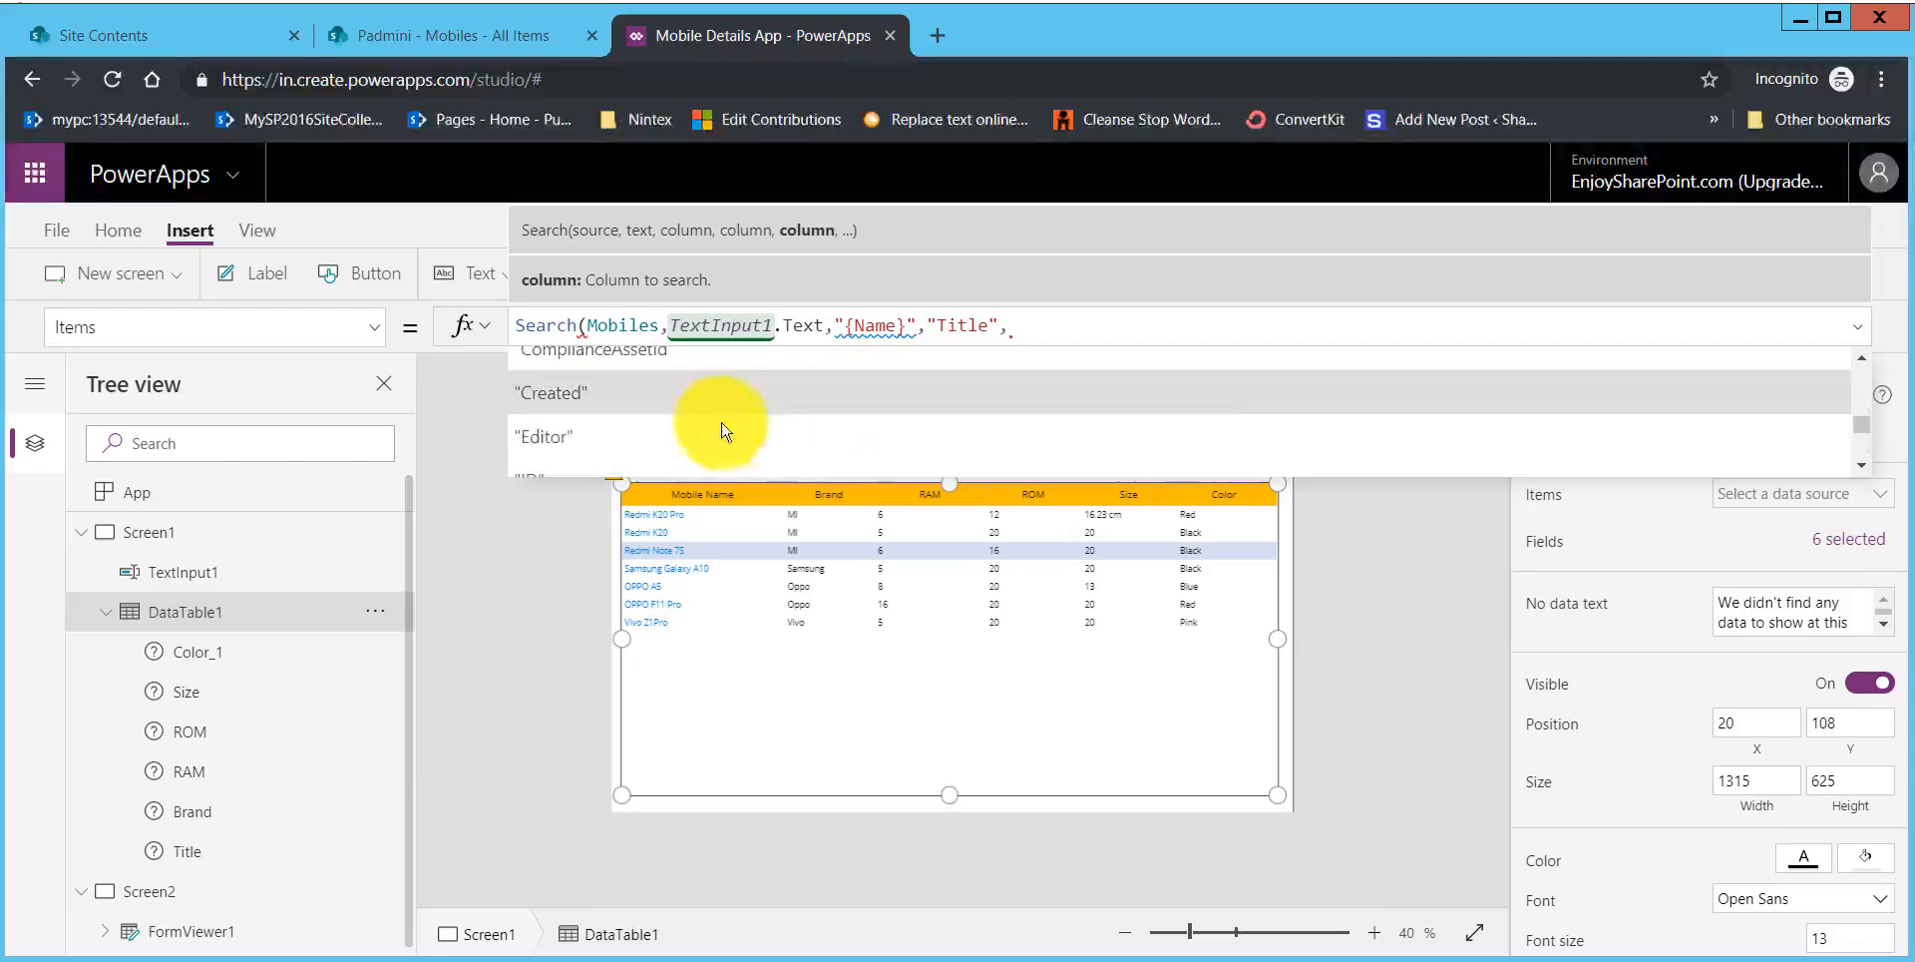
scroll(682, 446, down, 1)
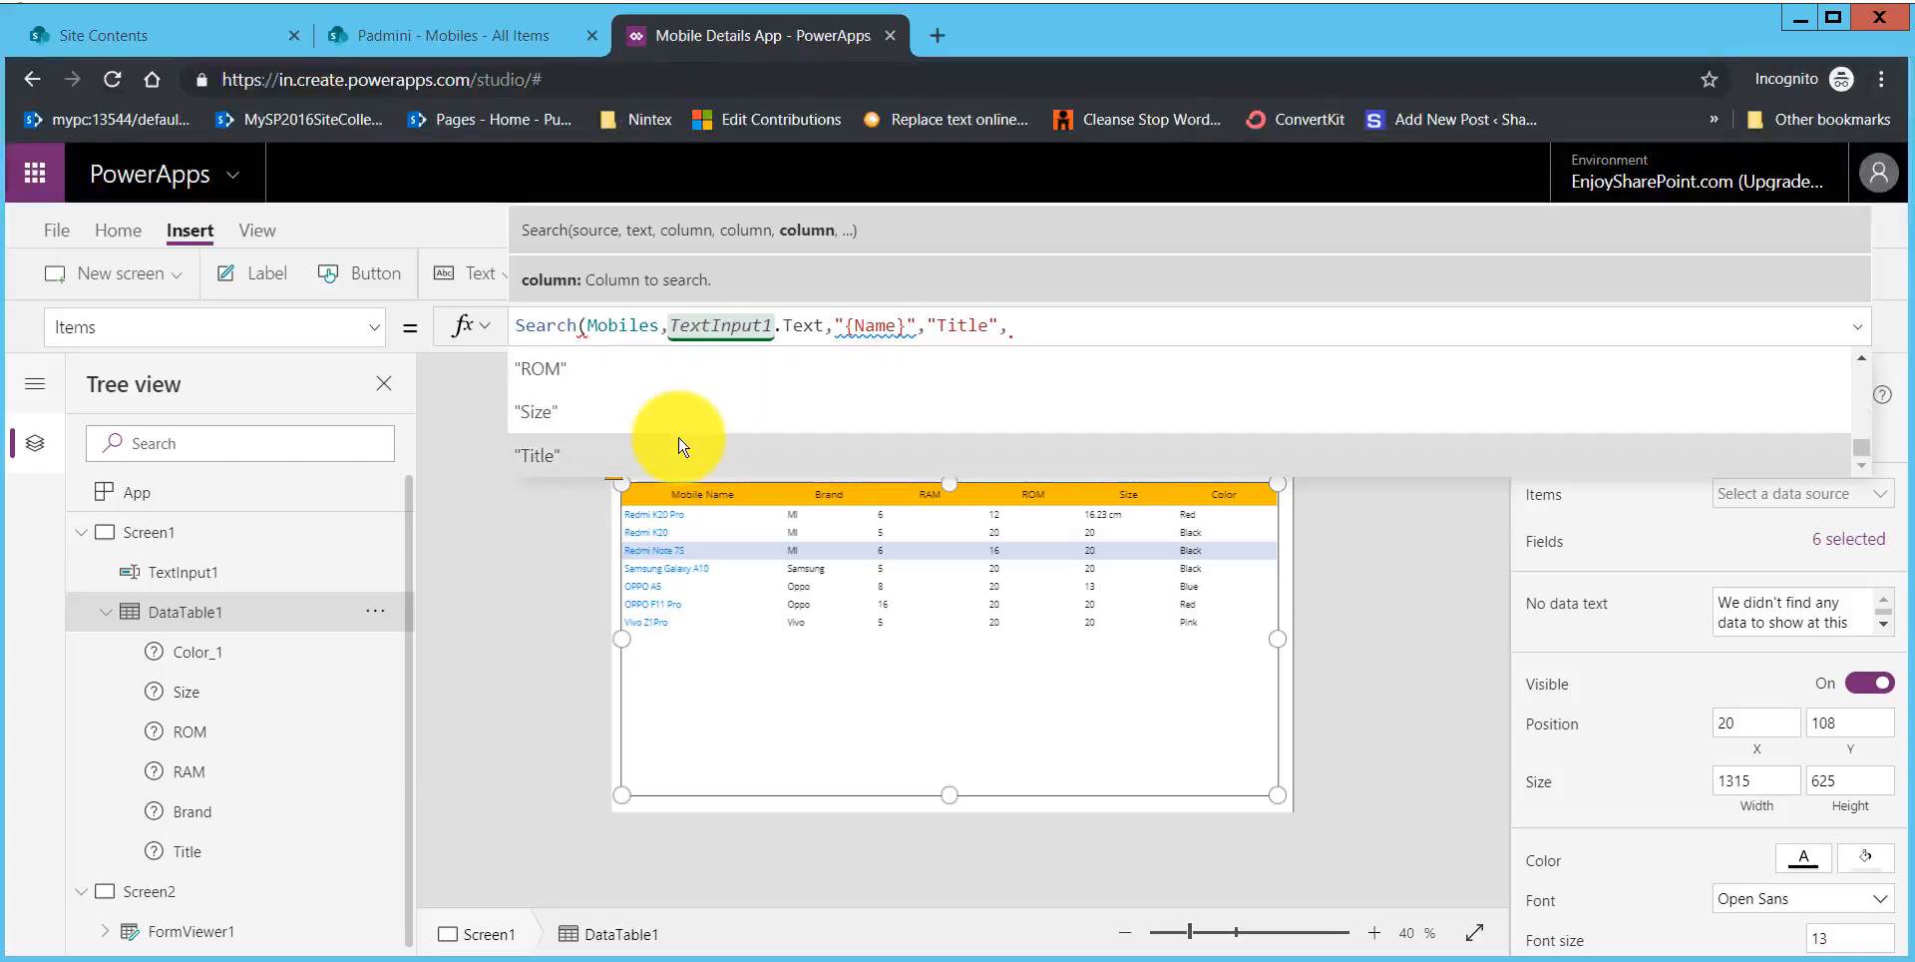
scroll(681, 417, up, 3)
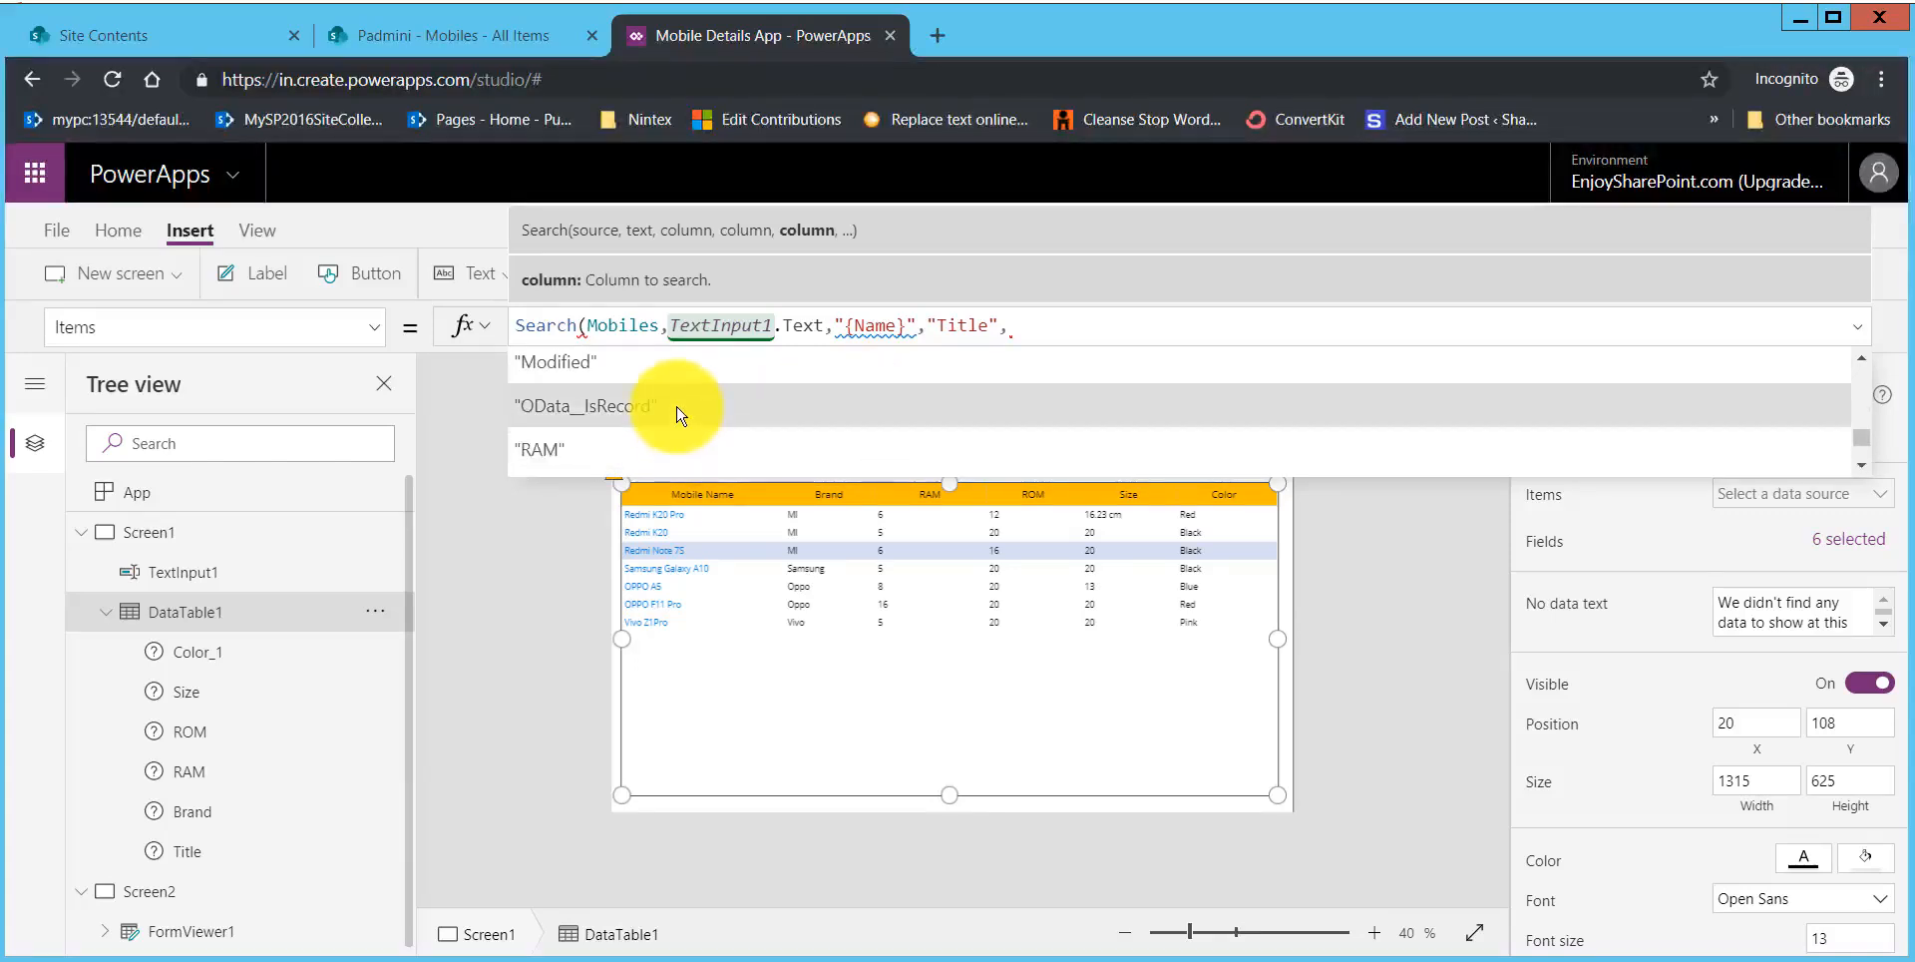
scroll(675, 411, up, 3)
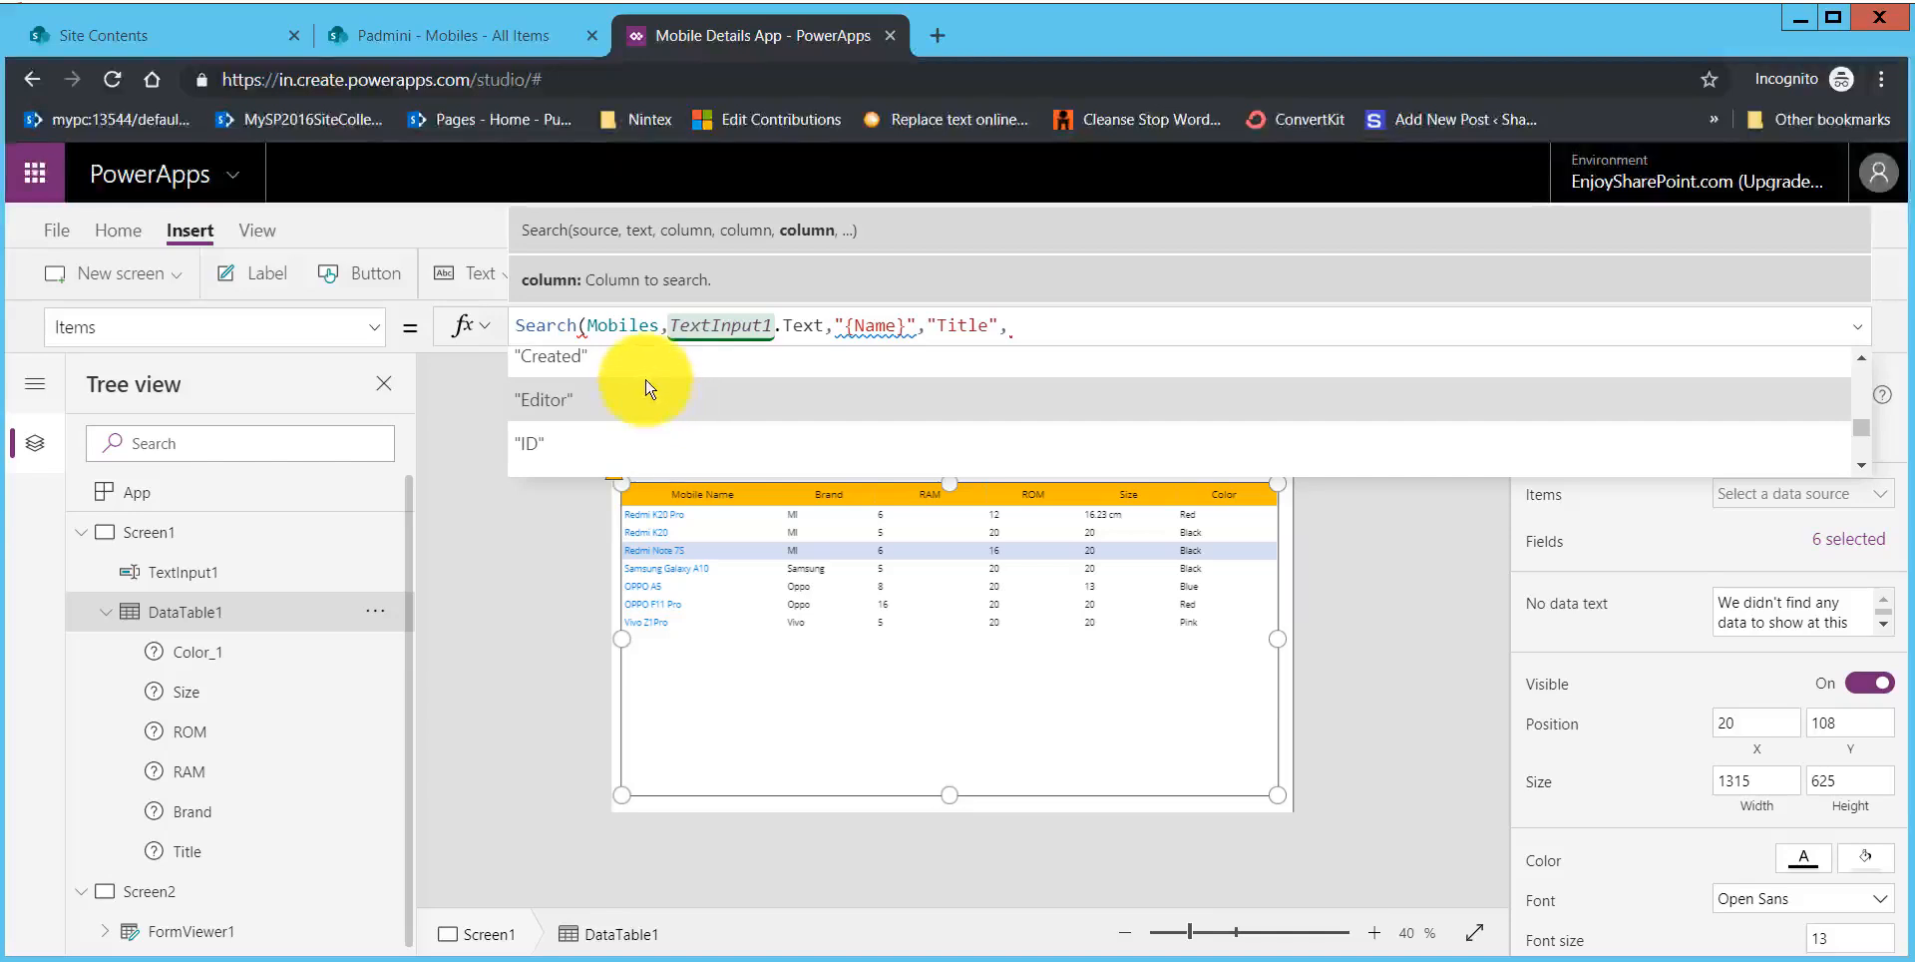
scroll(628, 407, up, 2)
click(735, 393)
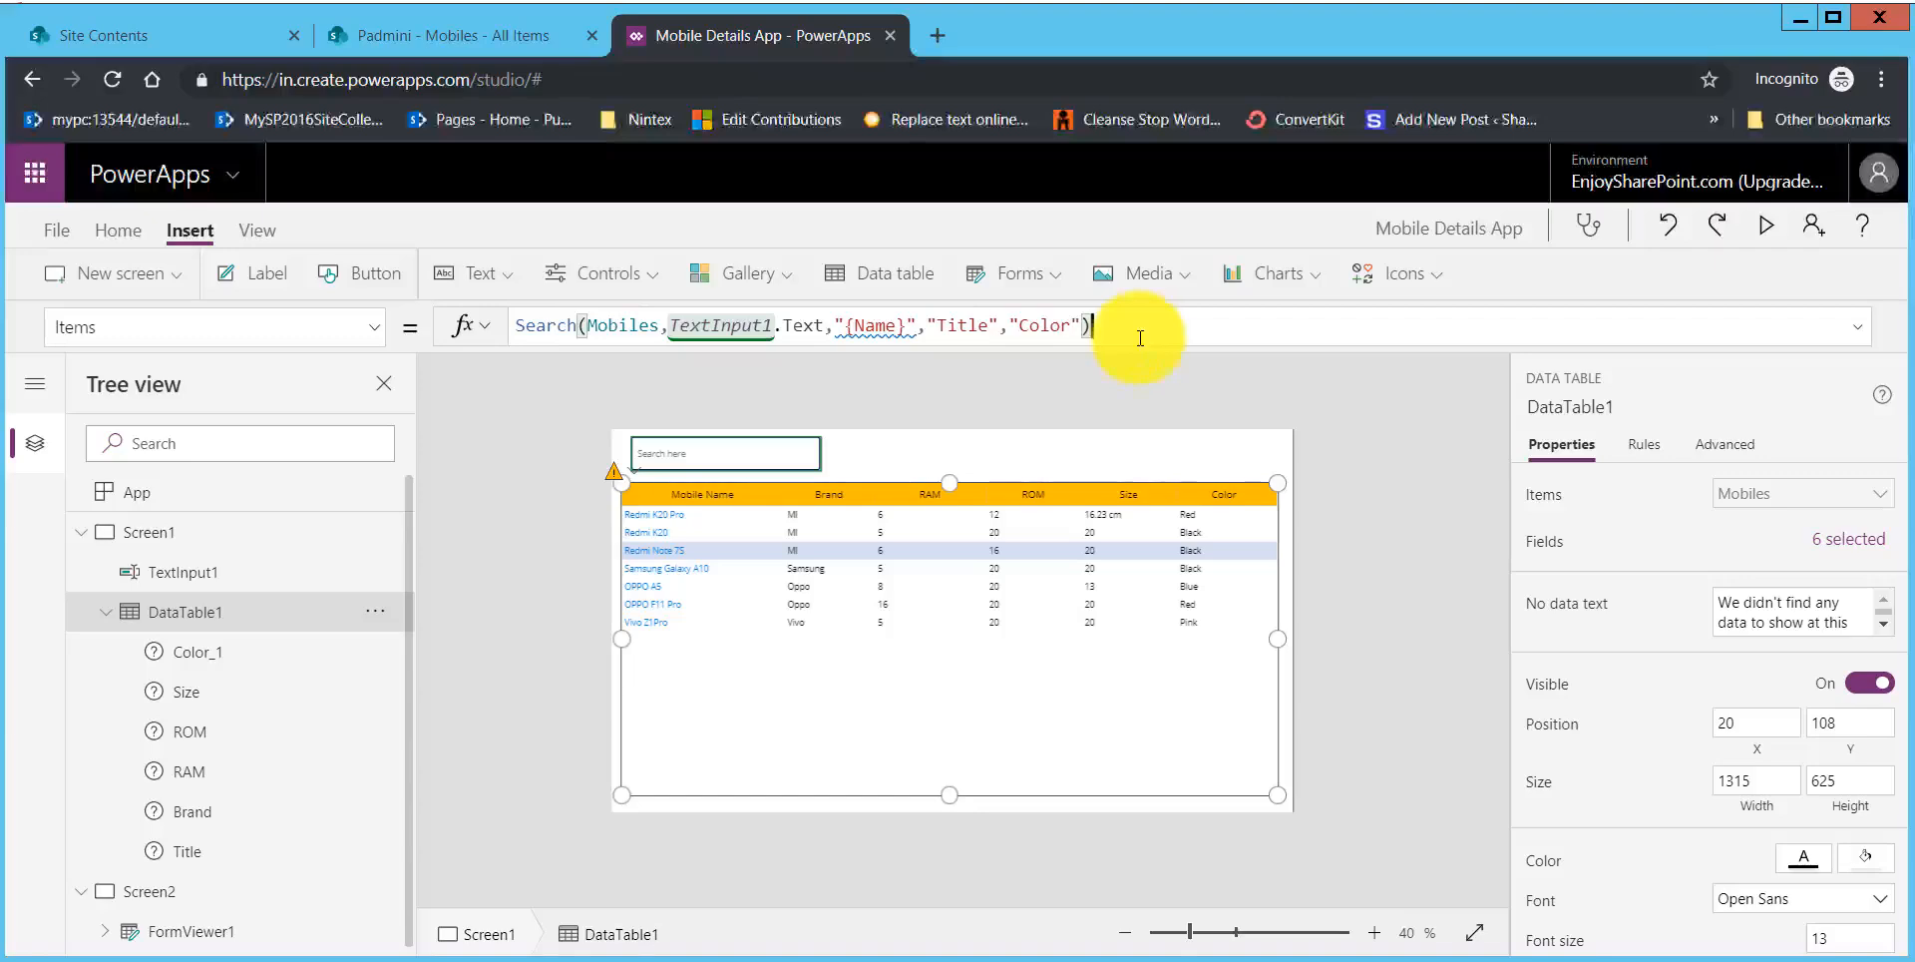
click(1362, 579)
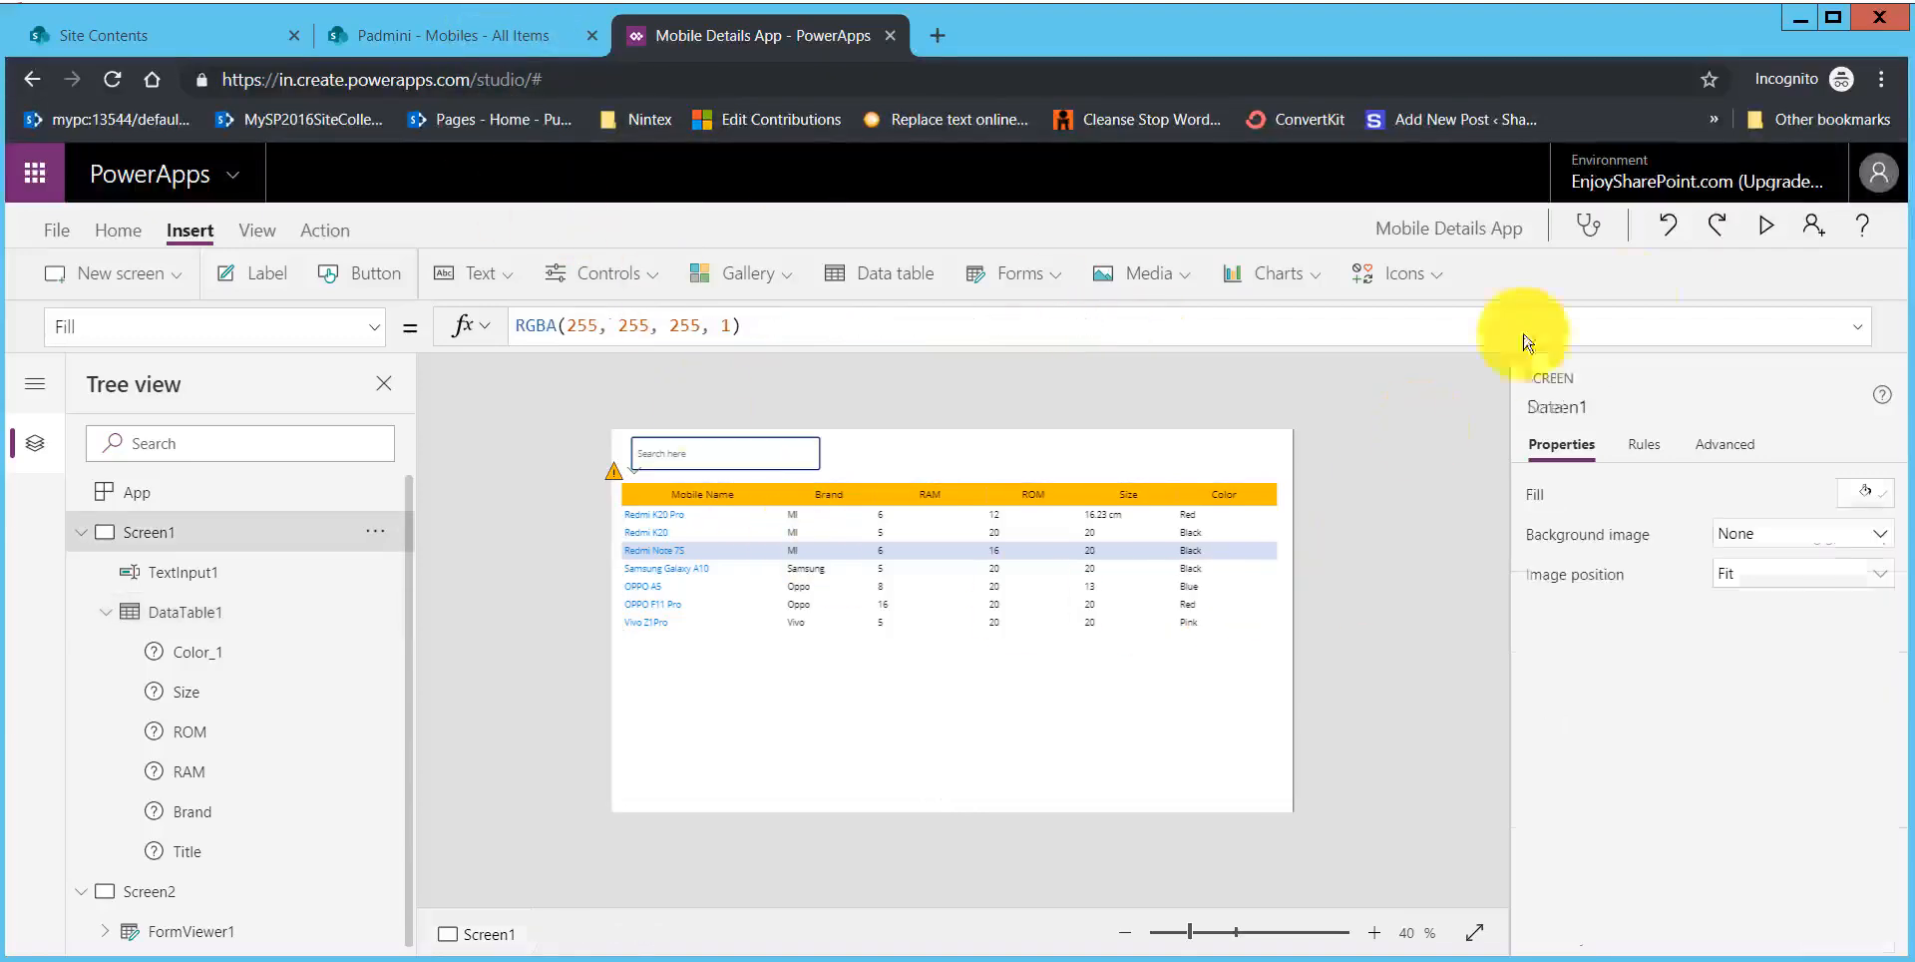
Step: Preview the app and test the search box with "red" and with "blue"
click(1768, 235)
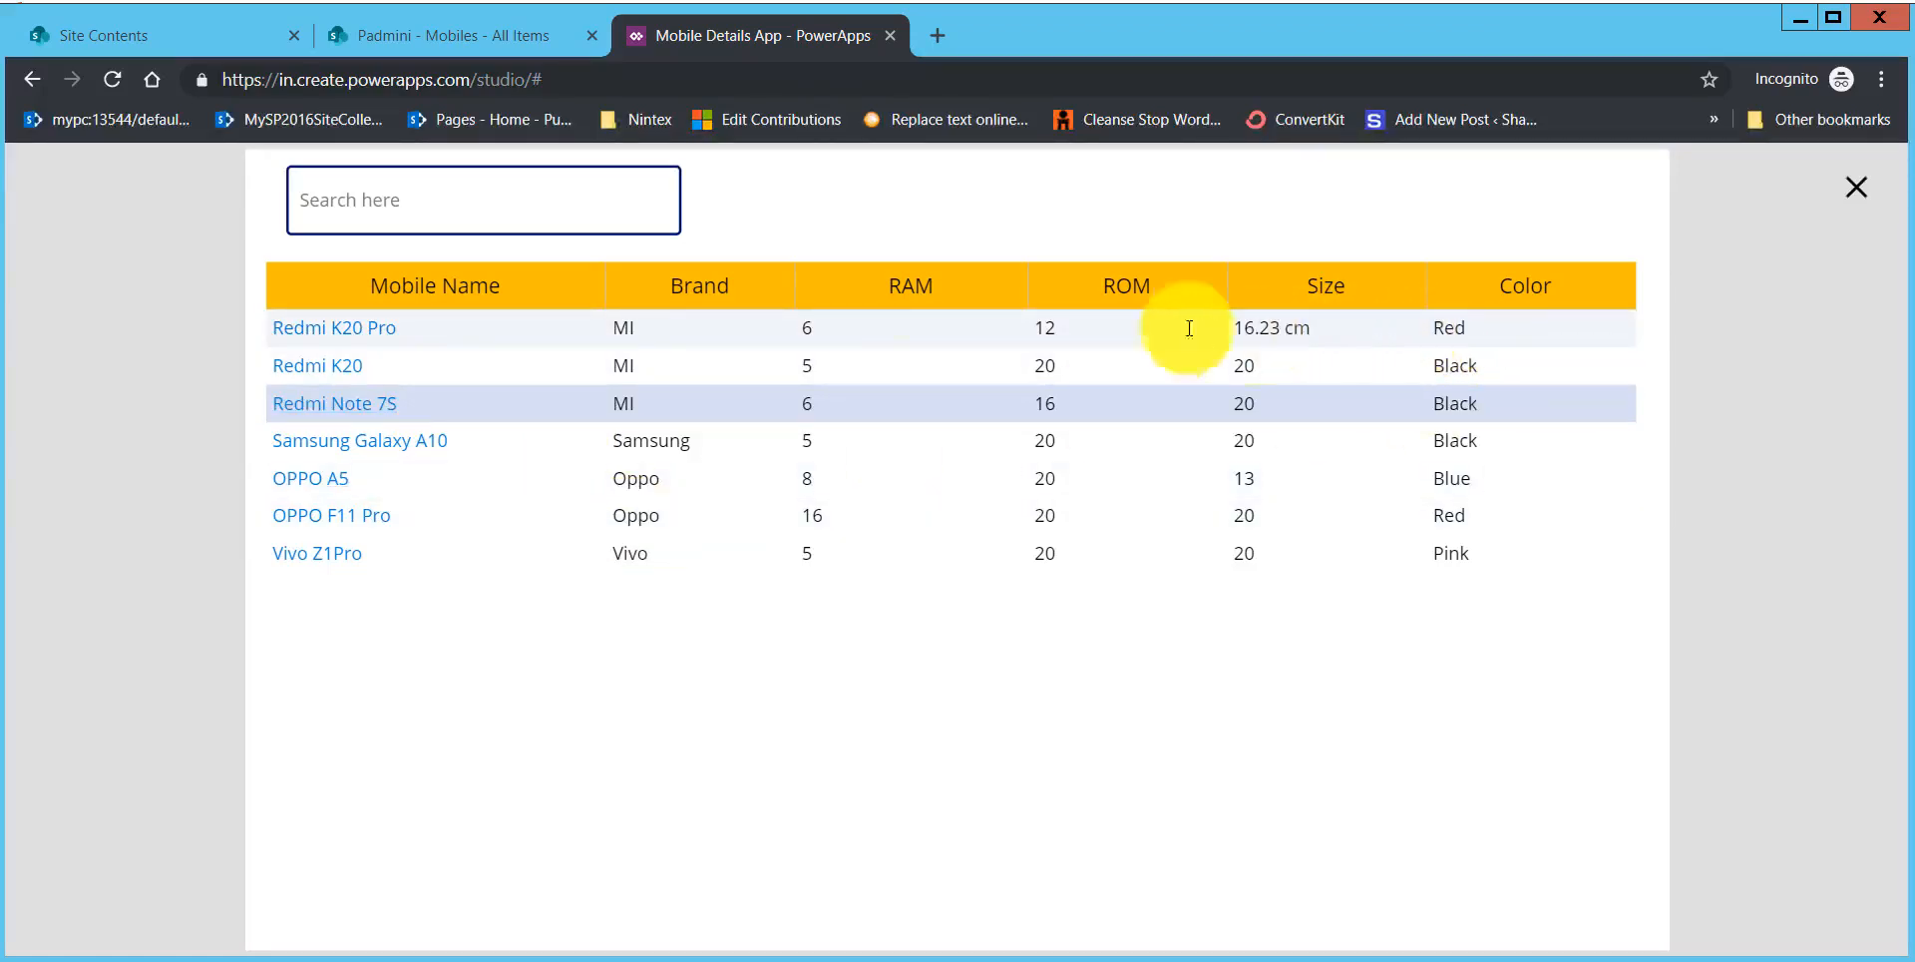
click(556, 210)
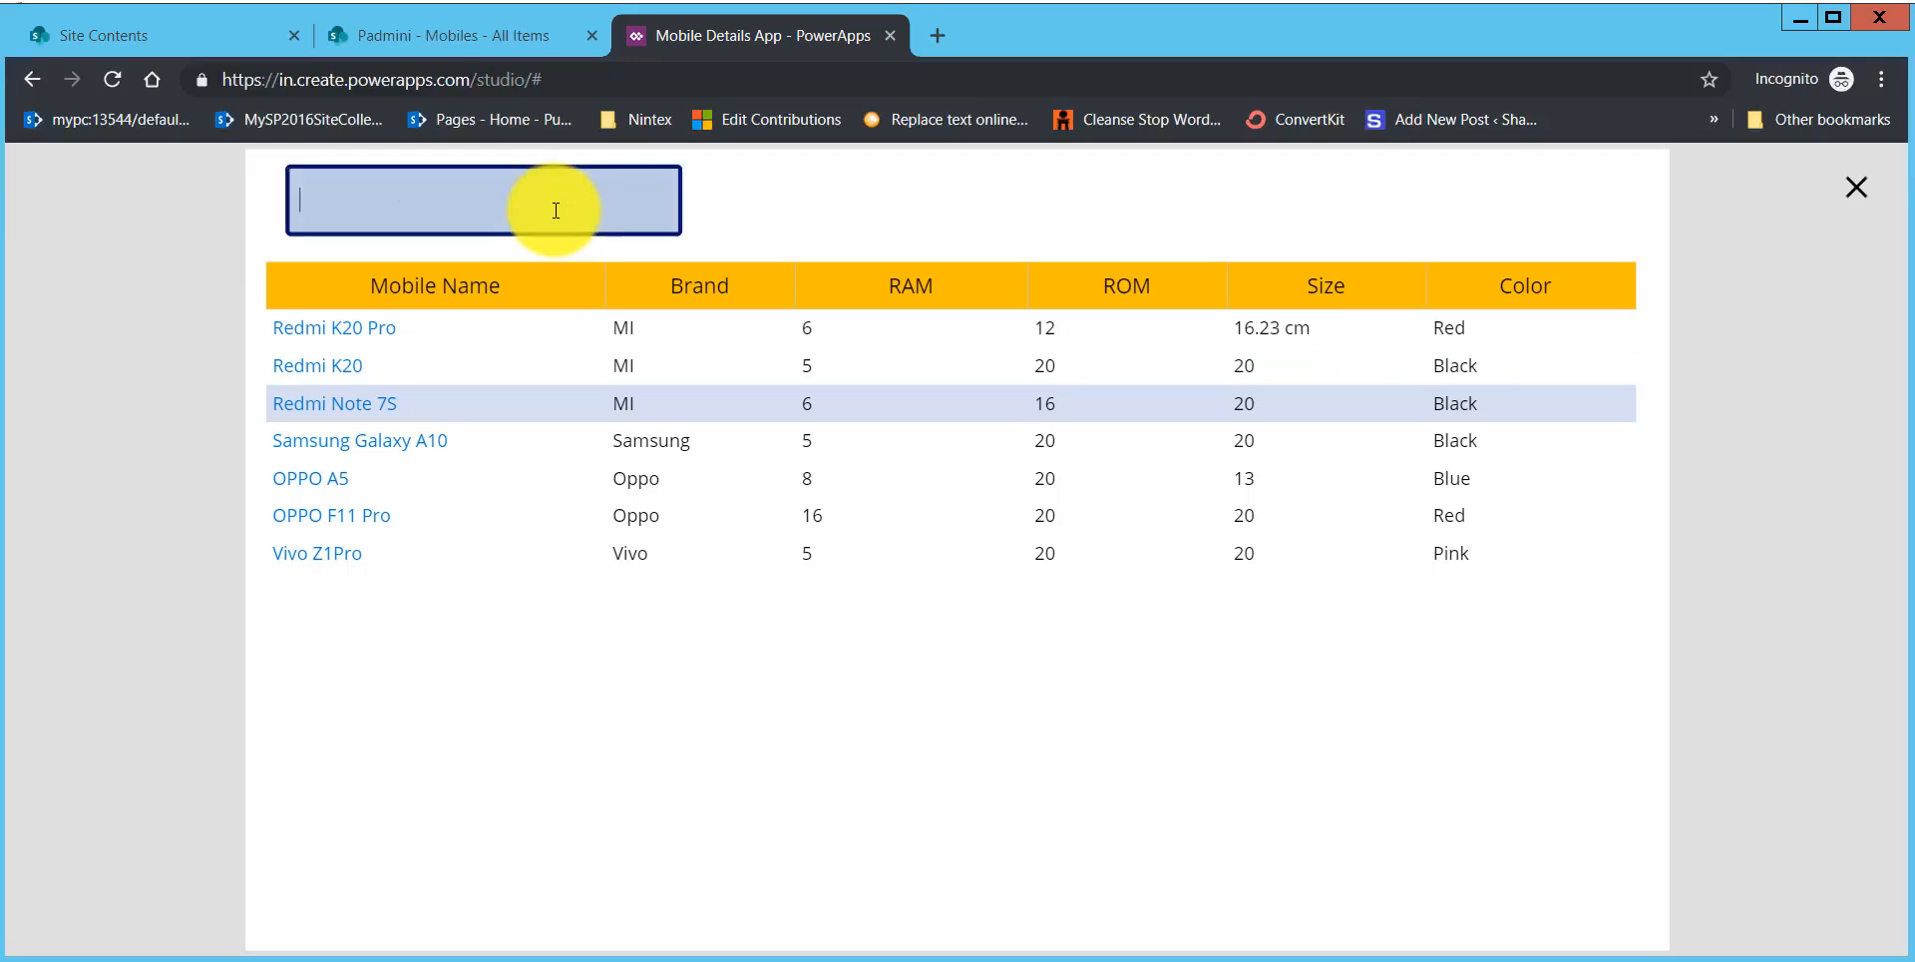
text(red)
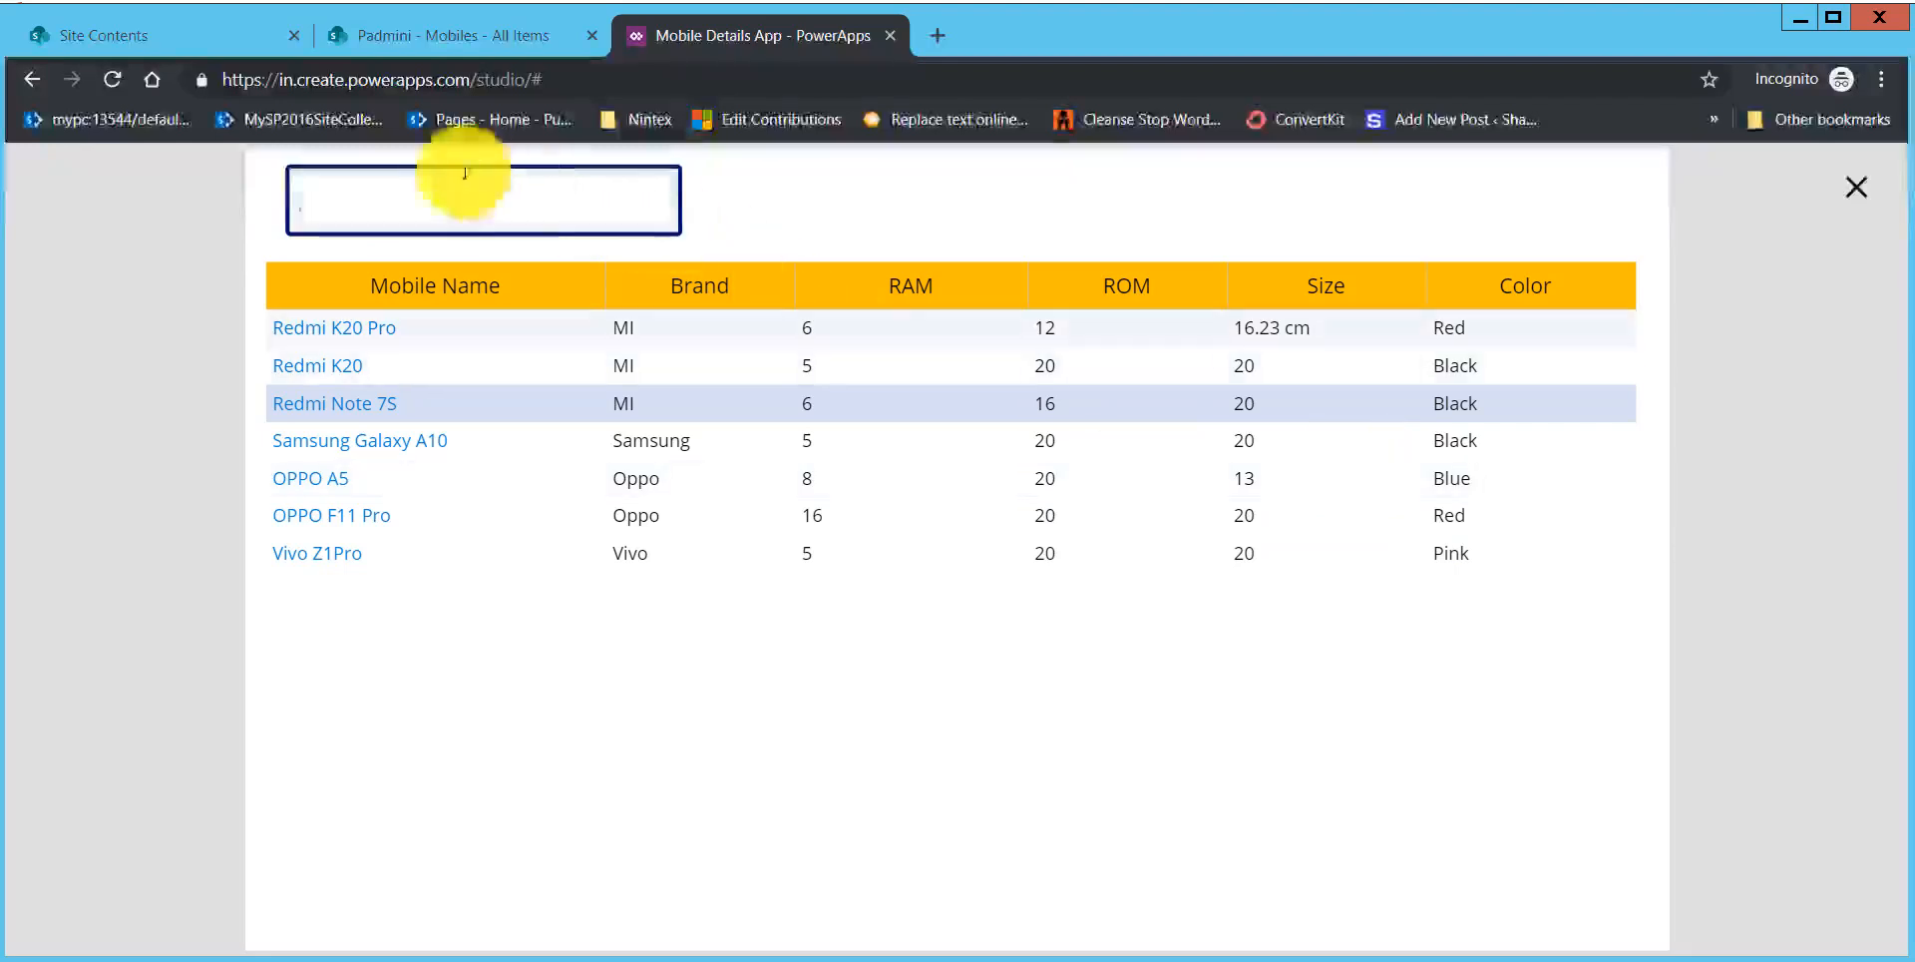
text(blue)
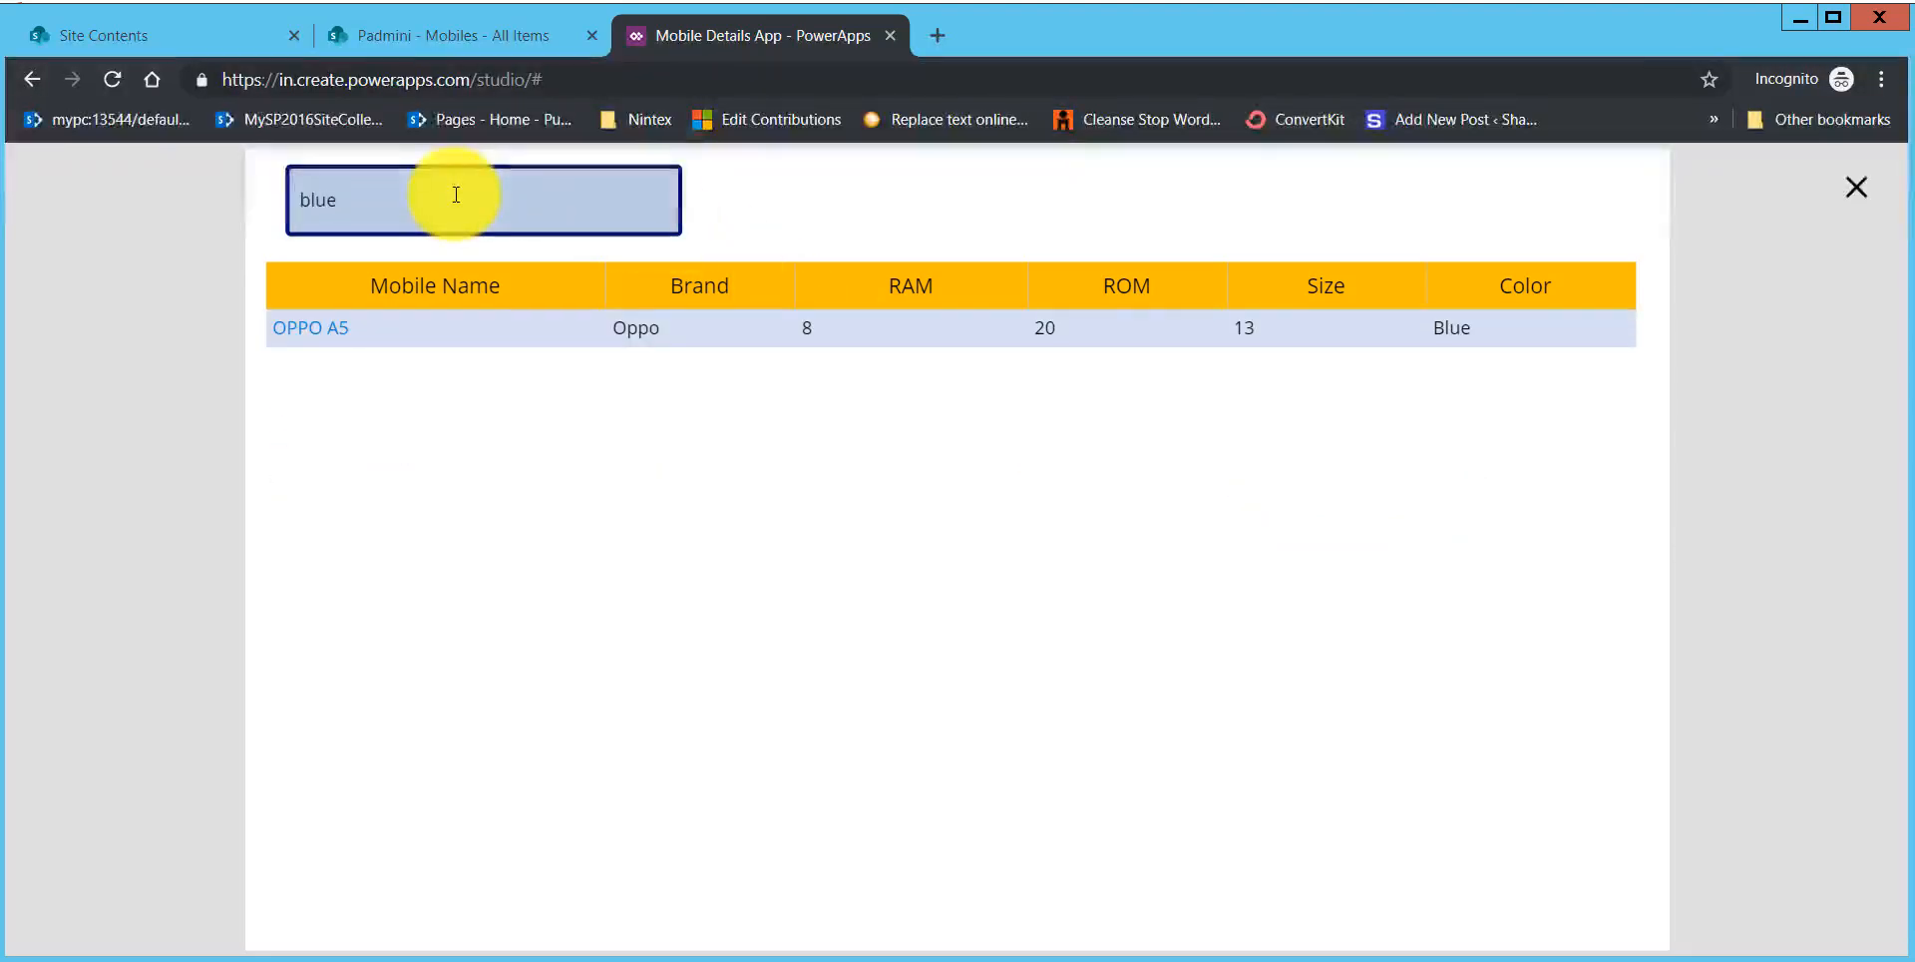
Step: Replace the search text with "viv", open the Vivo Z1Pro item's details, and close the preview
key(BackSpace)
key(BackSpace)
key(BackSpace)
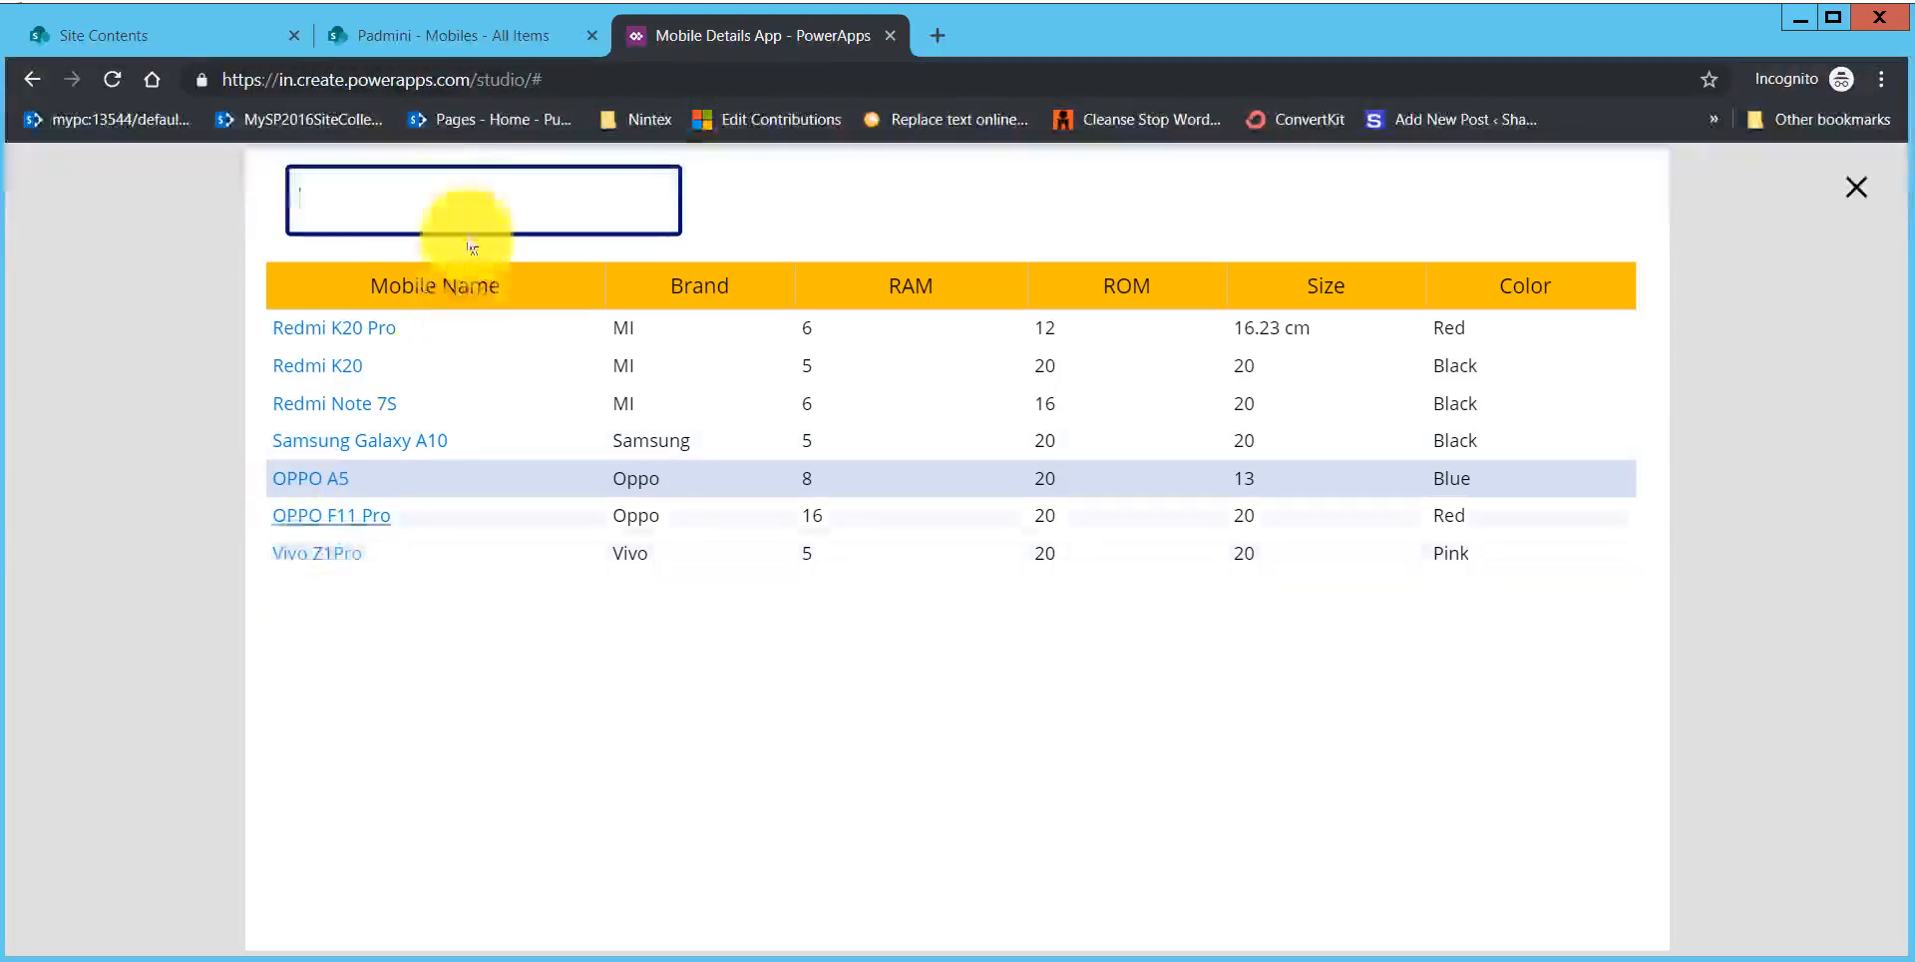
text(viv)
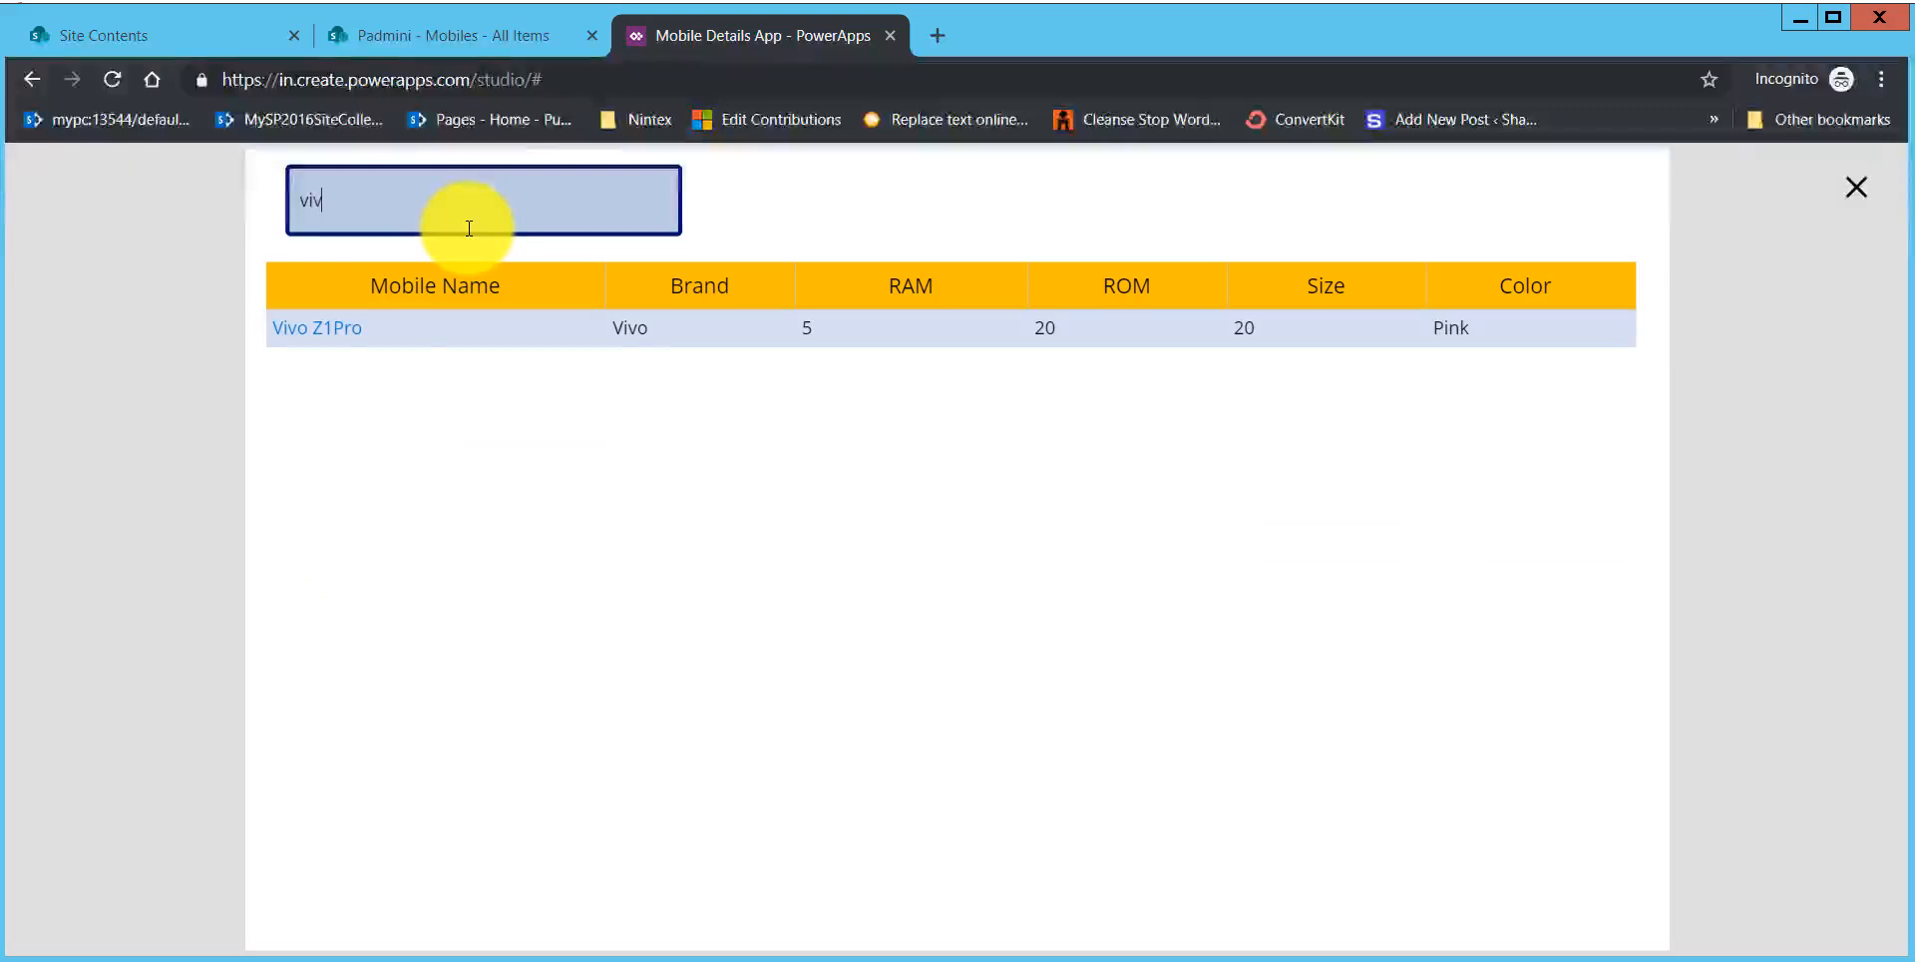
click(333, 332)
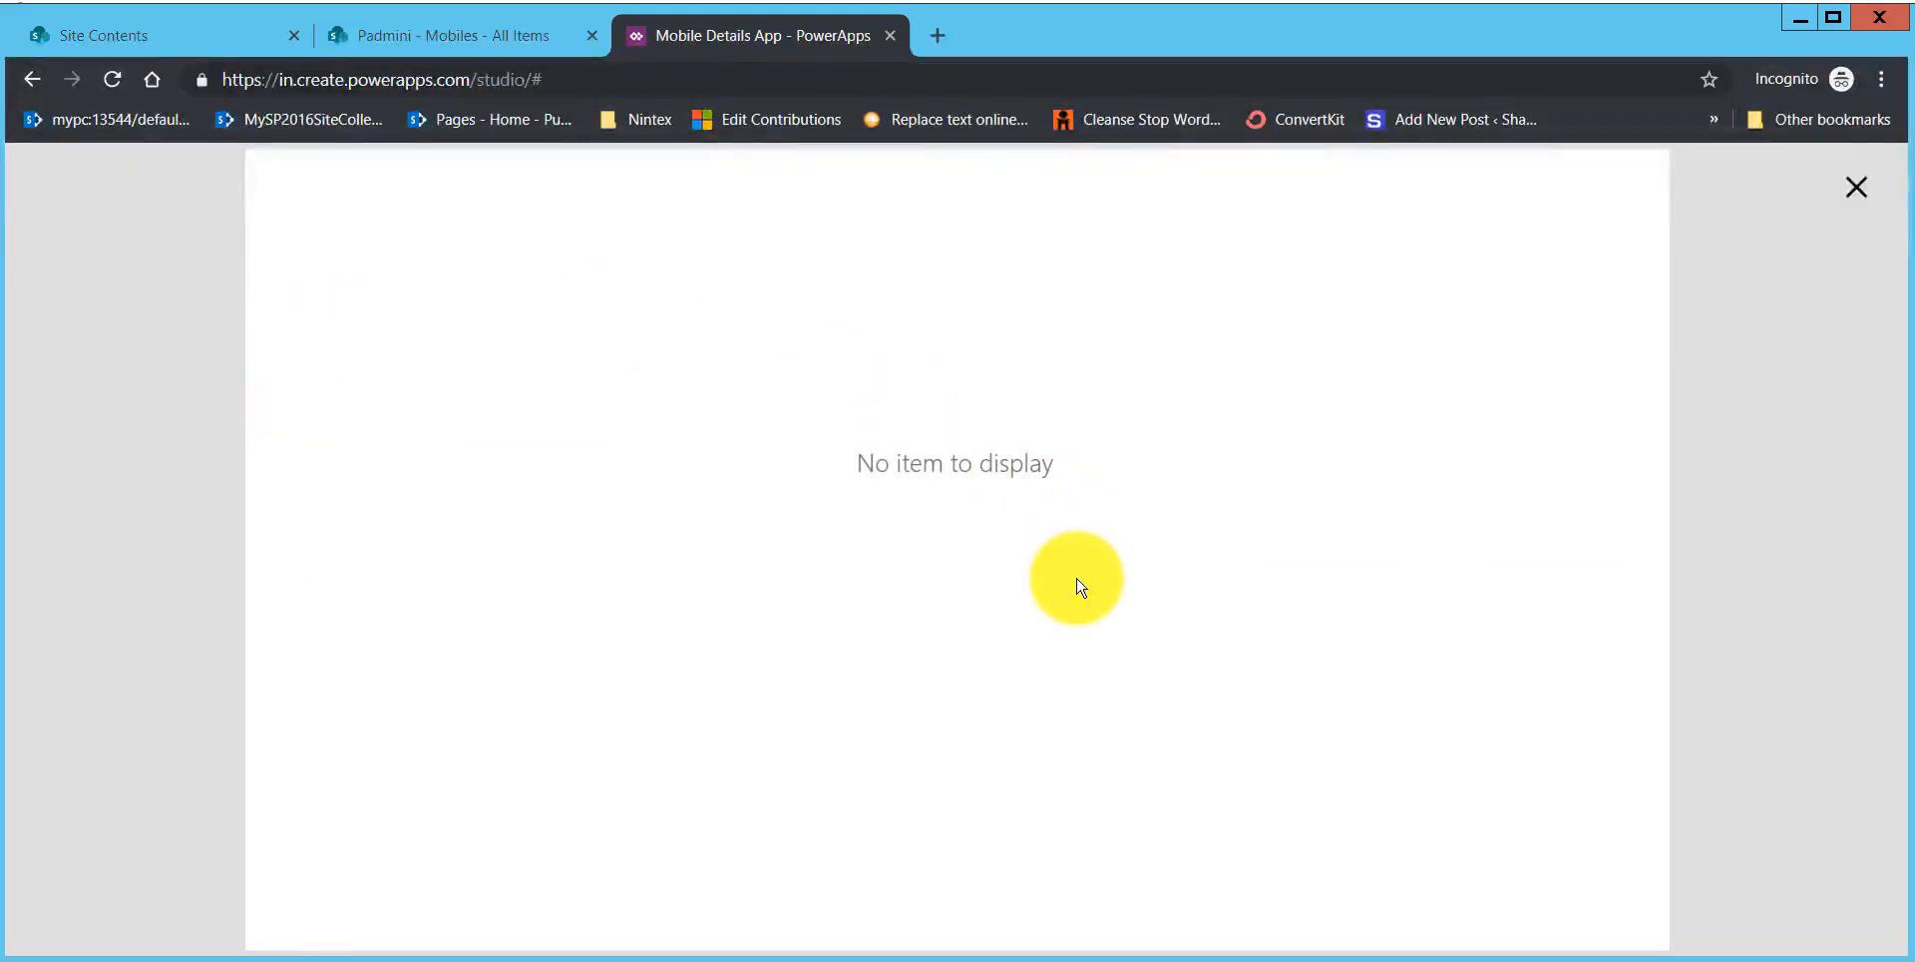
click(1862, 190)
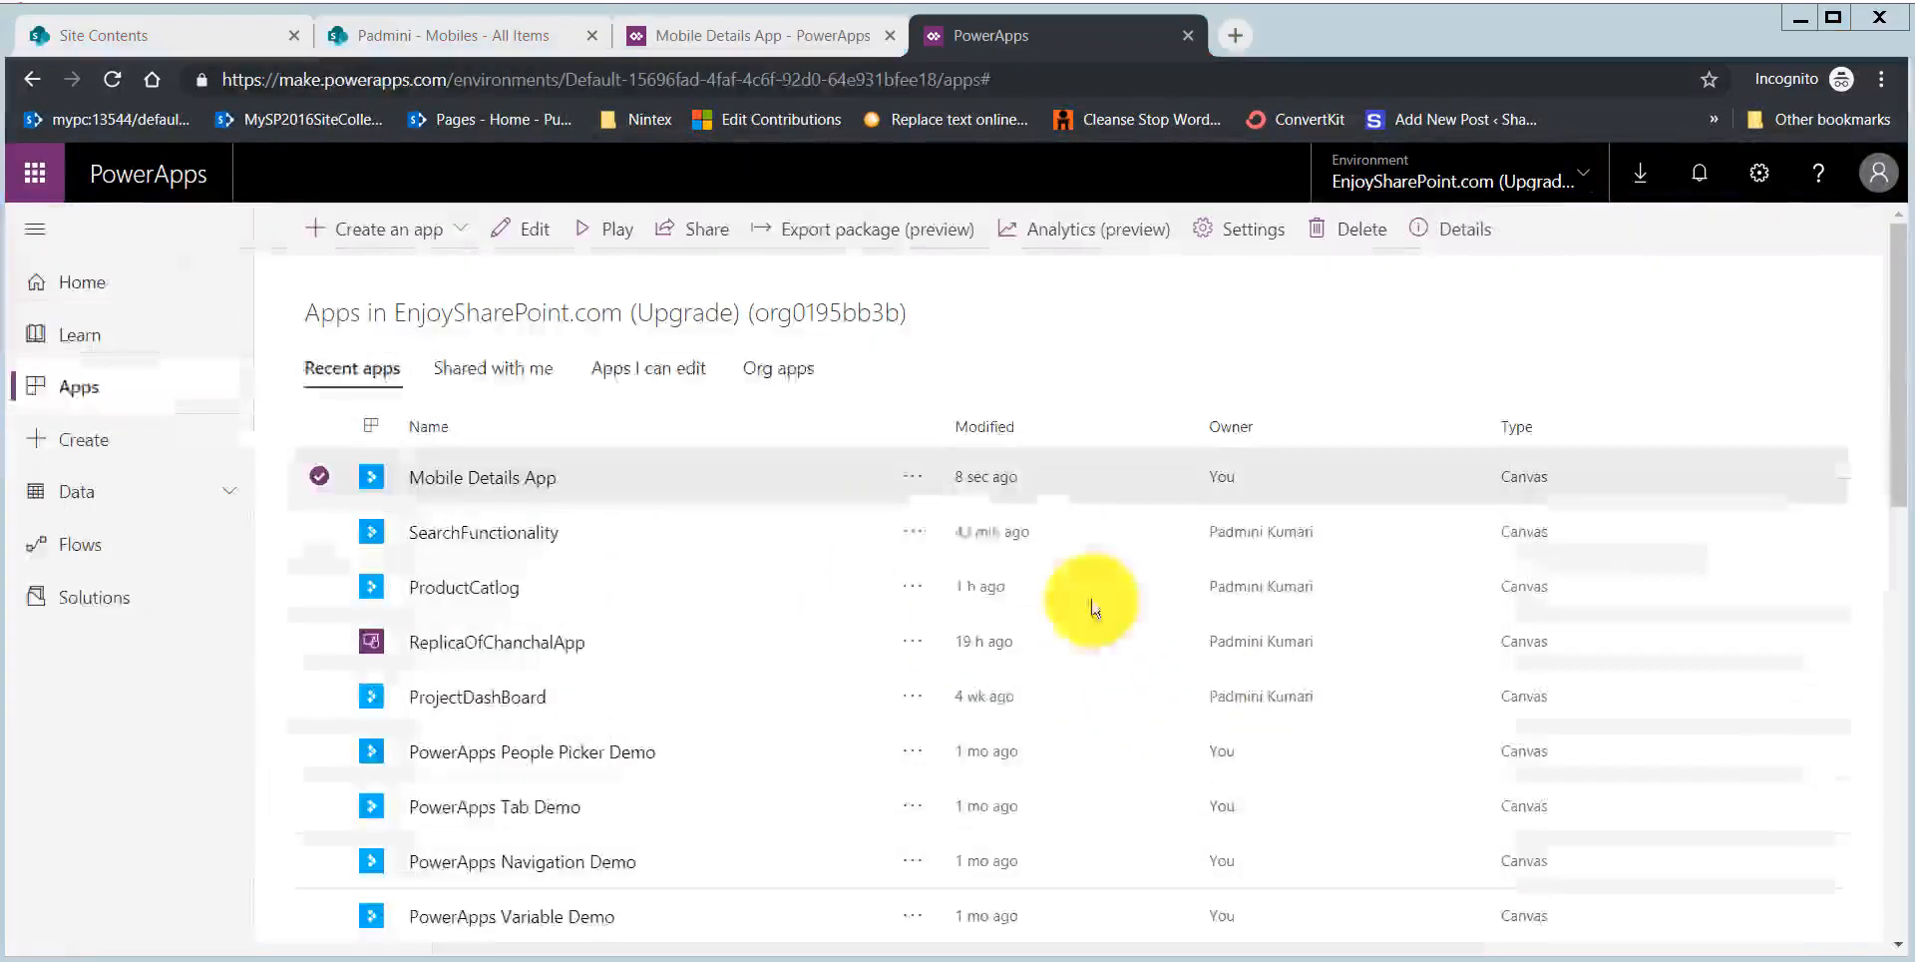
Step: Preview the app from Screen1 again, open the filtered Vivo Z1Pro item's details, and exit the preview
click(807, 37)
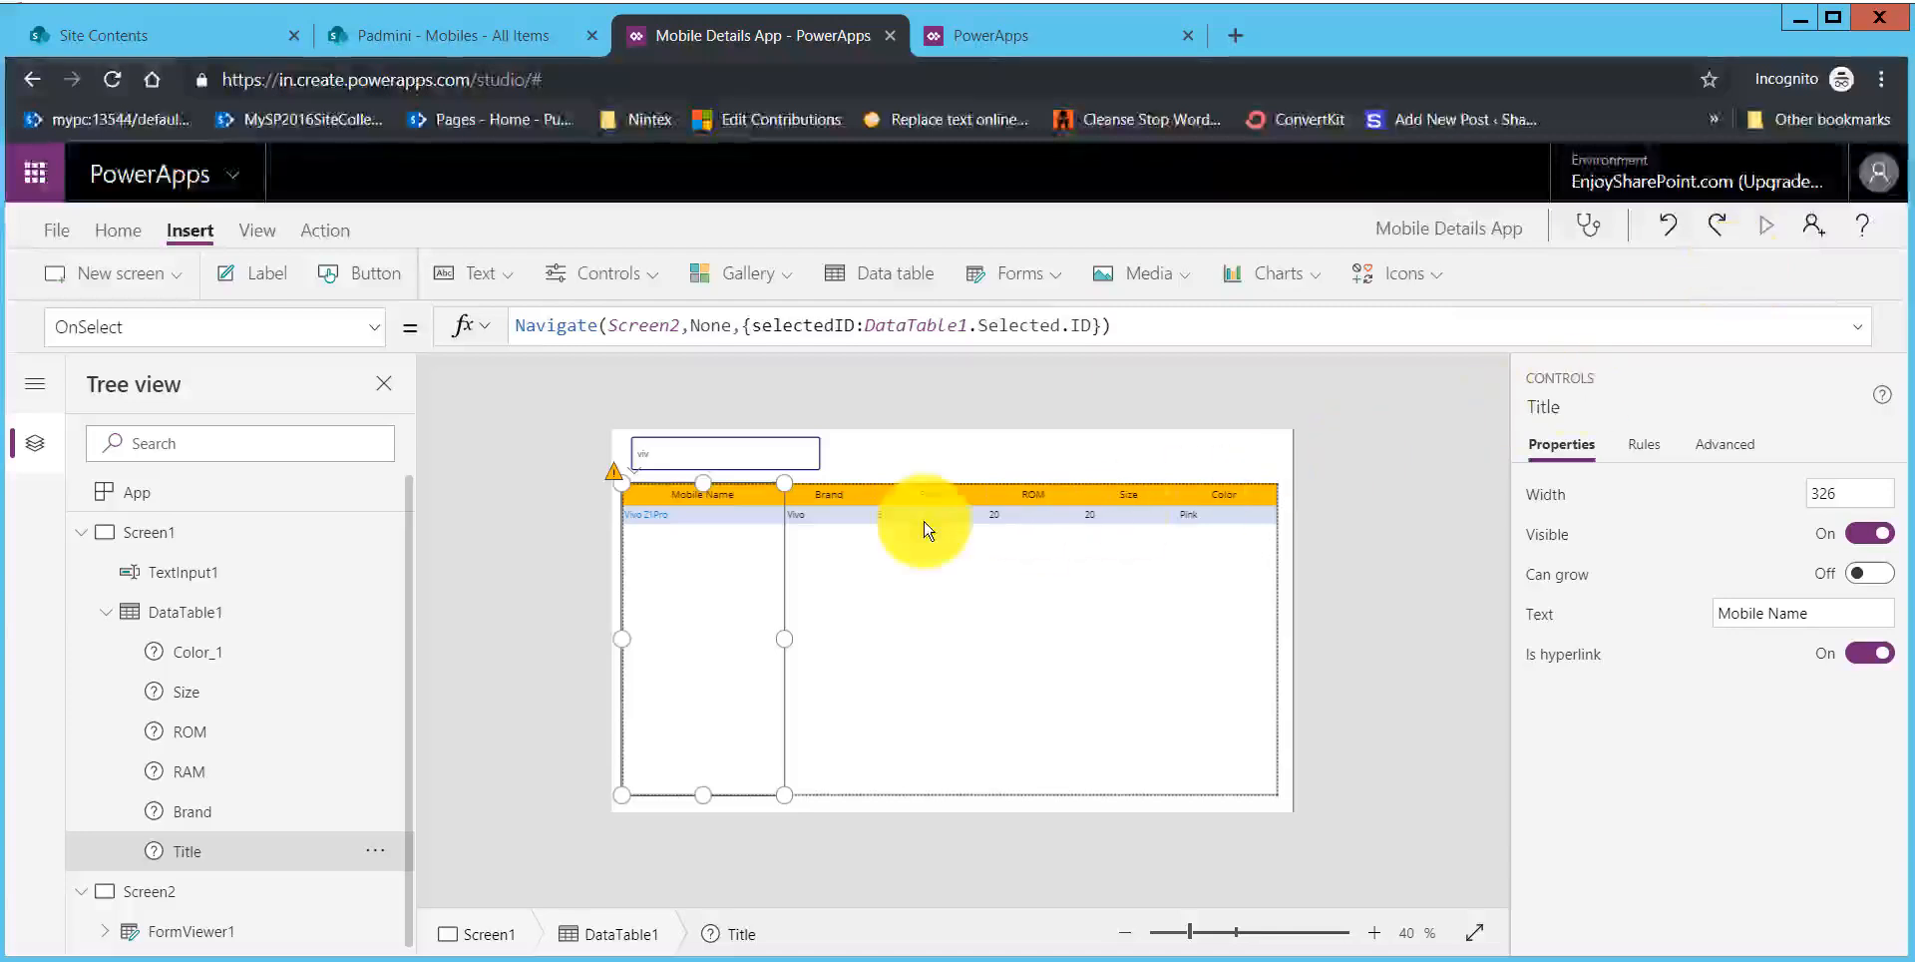
key(F5)
click(432, 333)
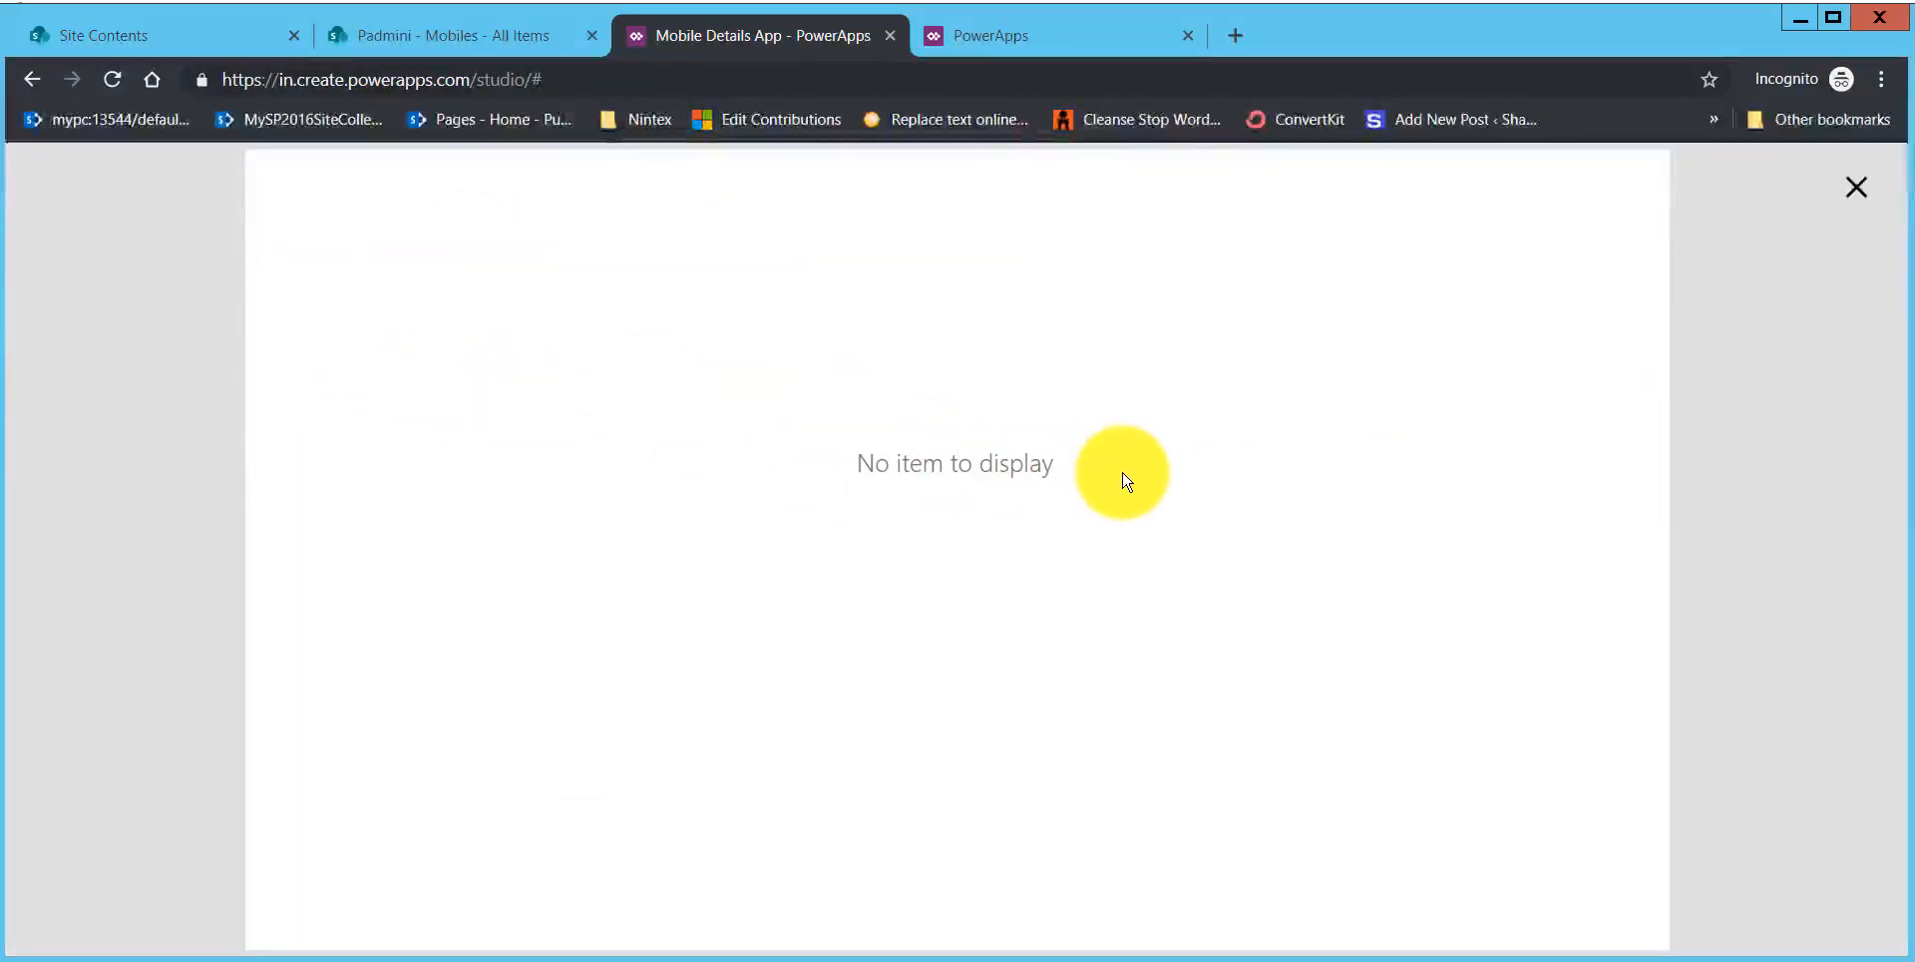
click(1825, 192)
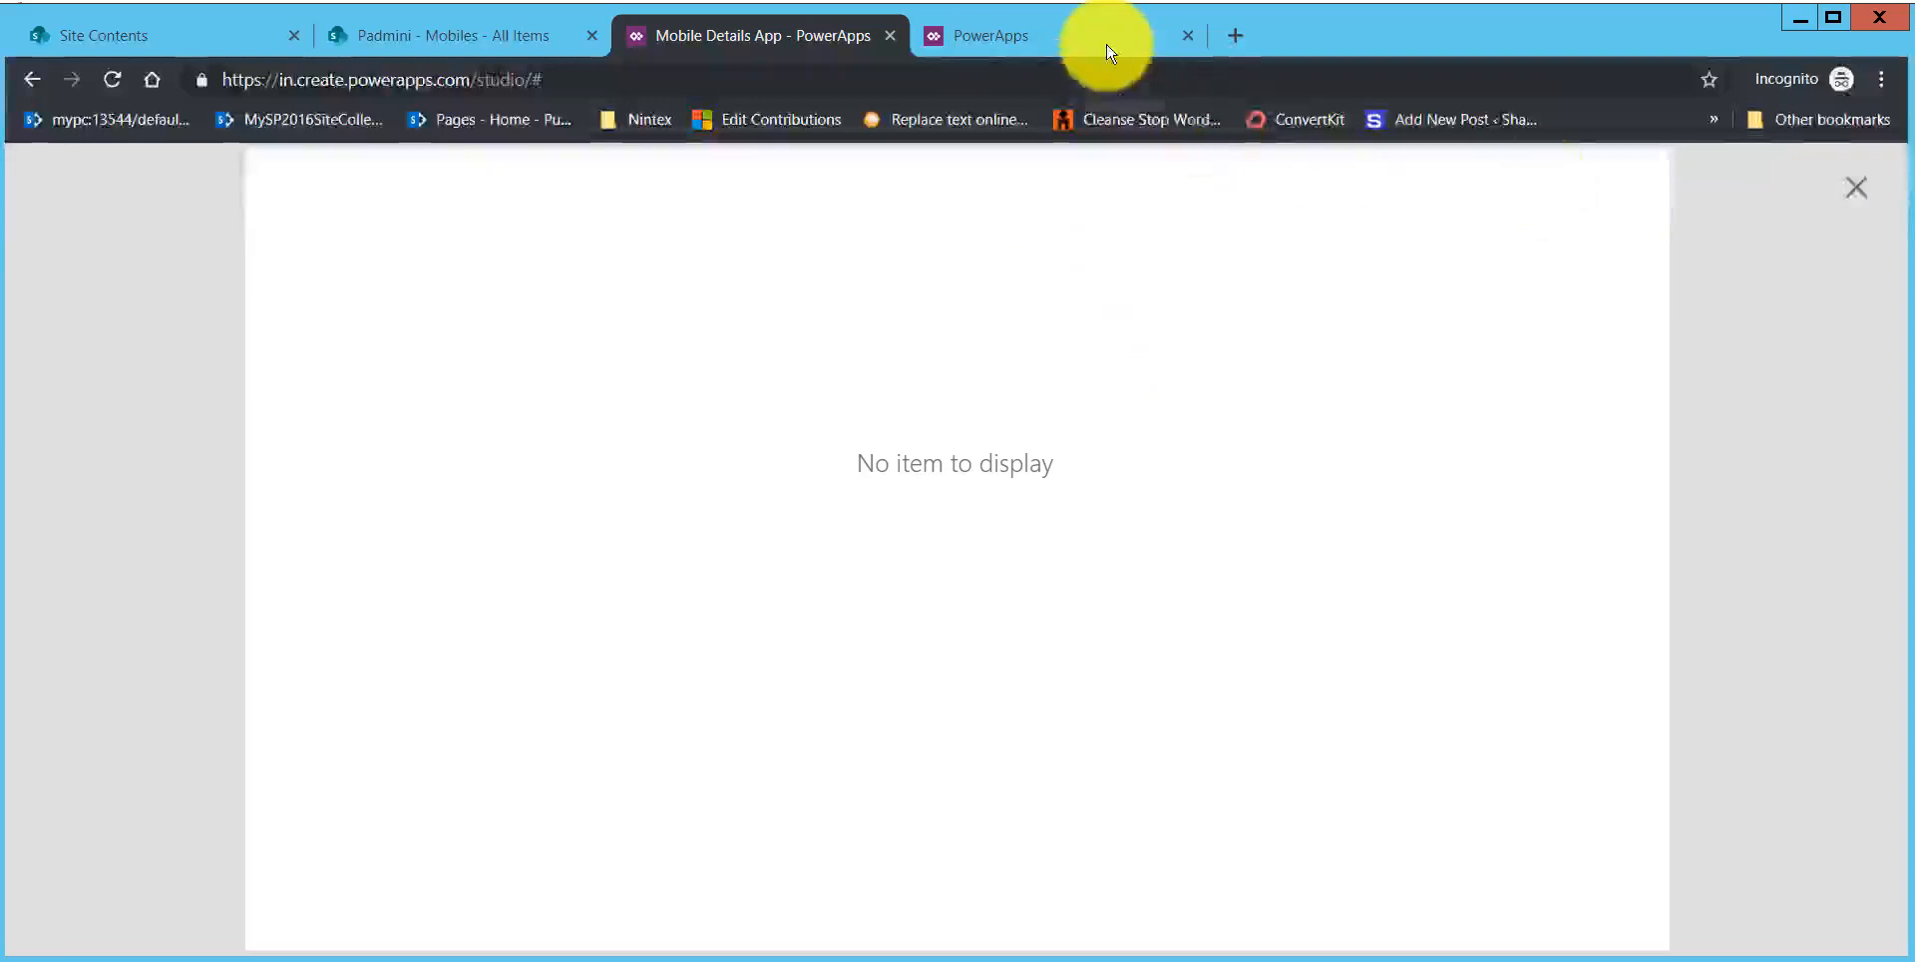
Step: Save the Mobile Details App from the studio
click(1101, 40)
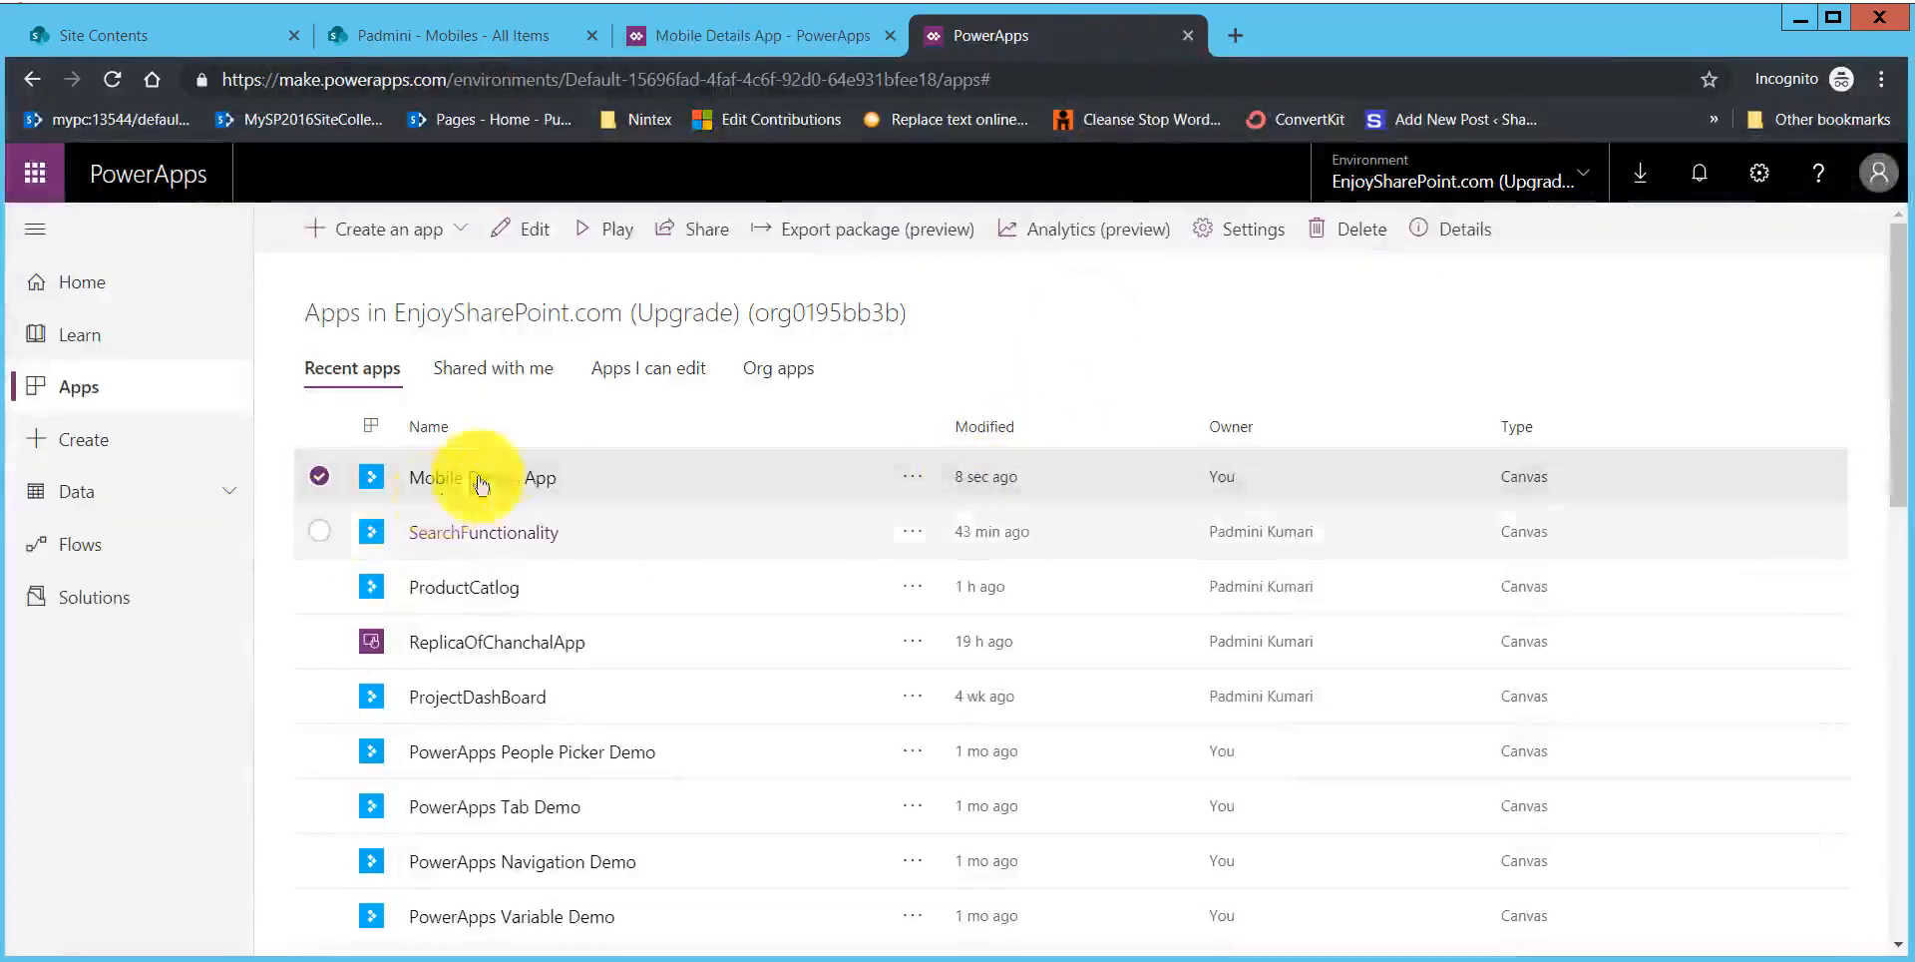
key(ctrl+shift+Tab)
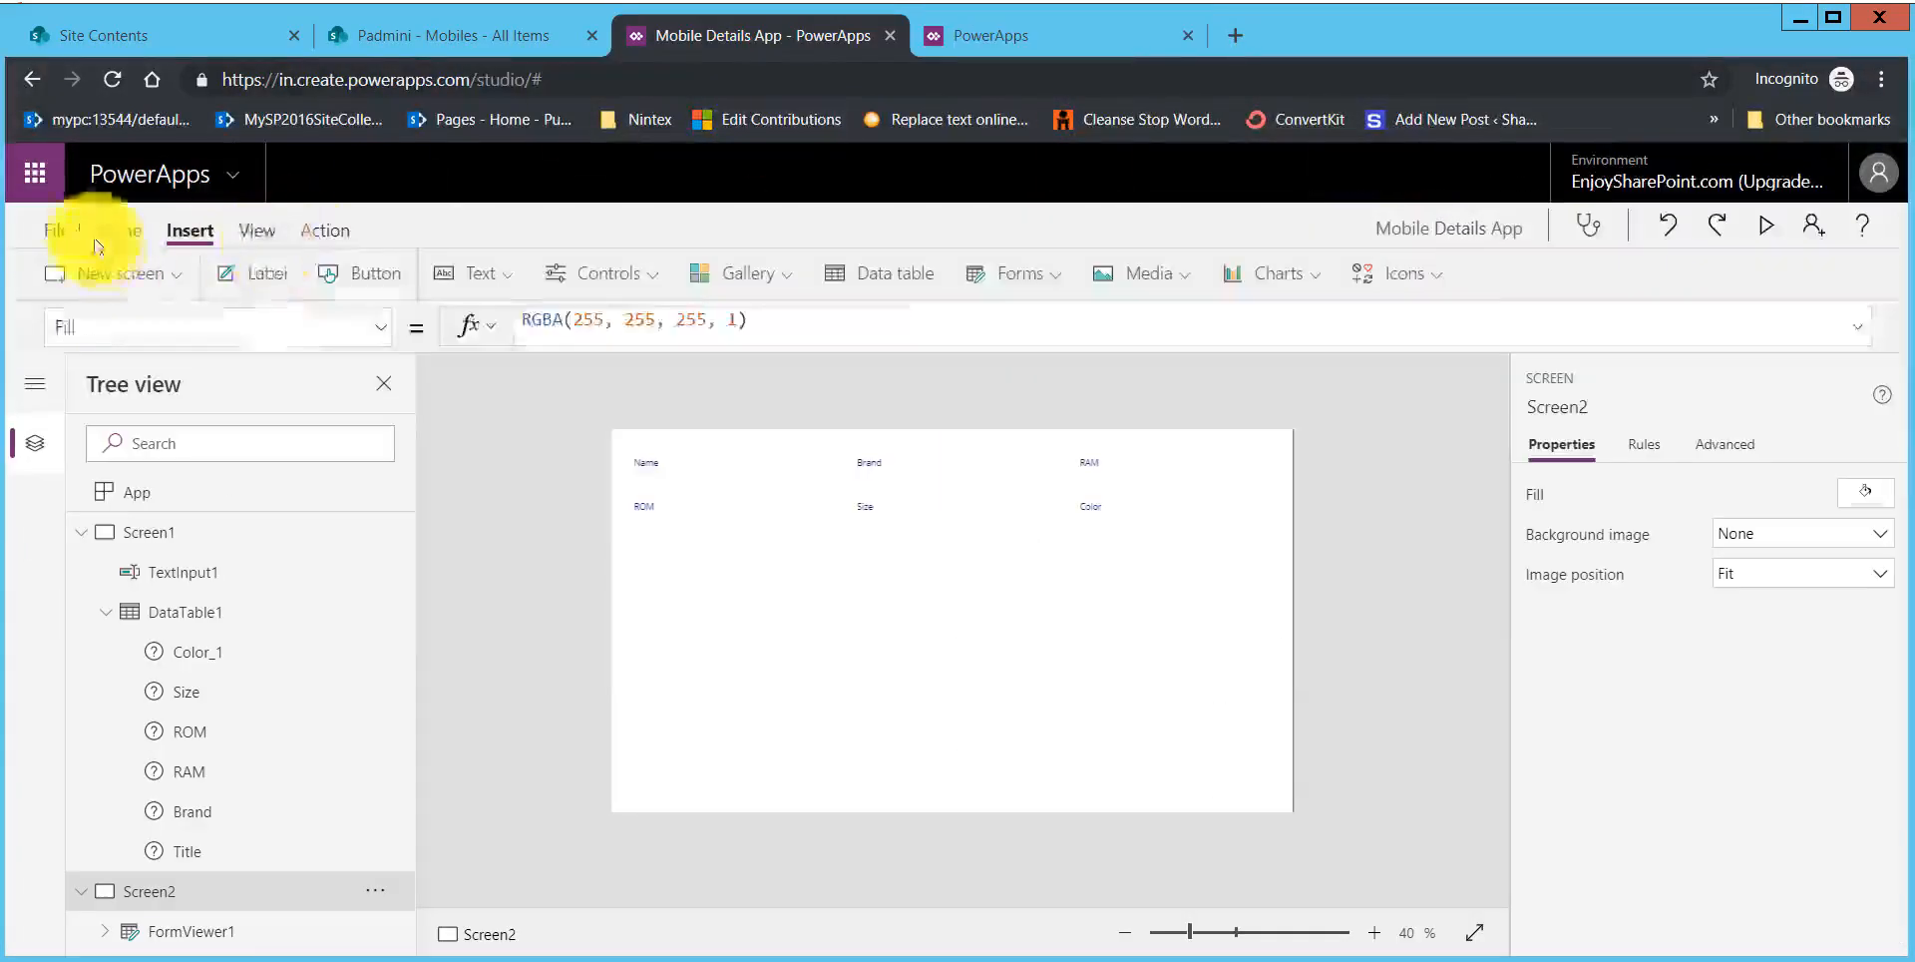
click(45, 231)
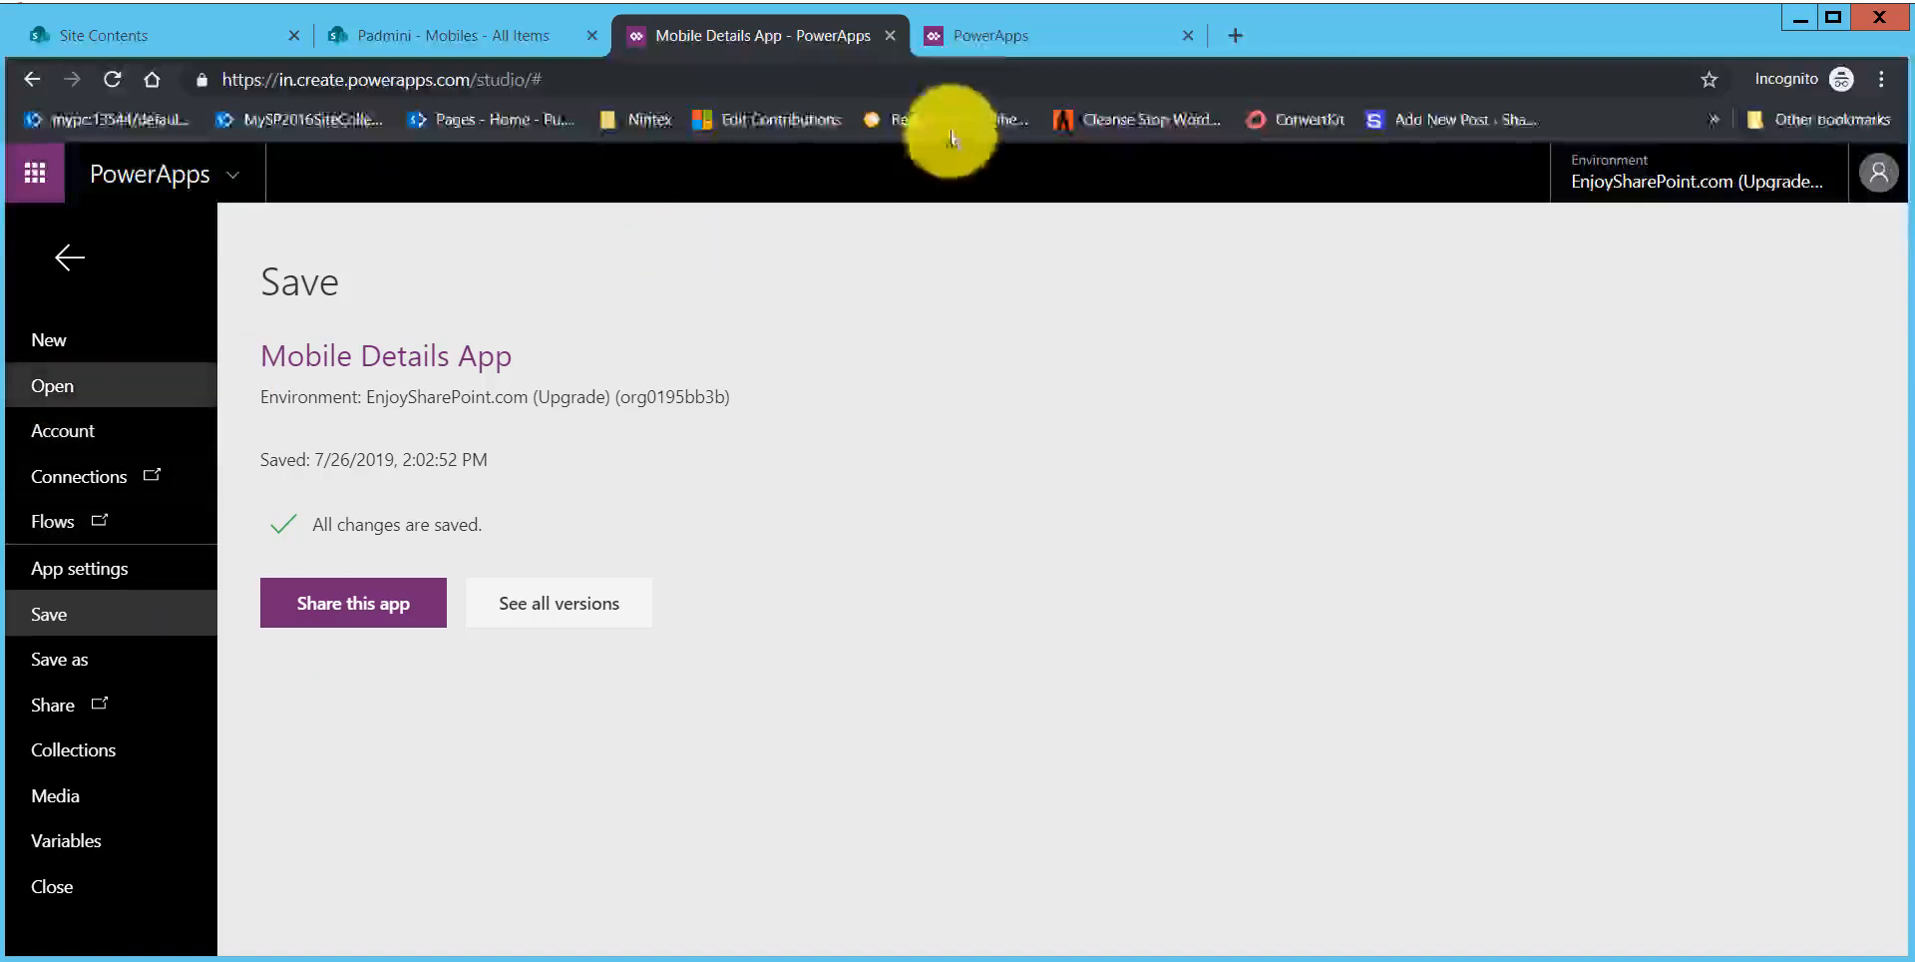
Step: Play the Mobile Details App from the apps list, view the Redmi K20 Pro details, and close the player
click(963, 40)
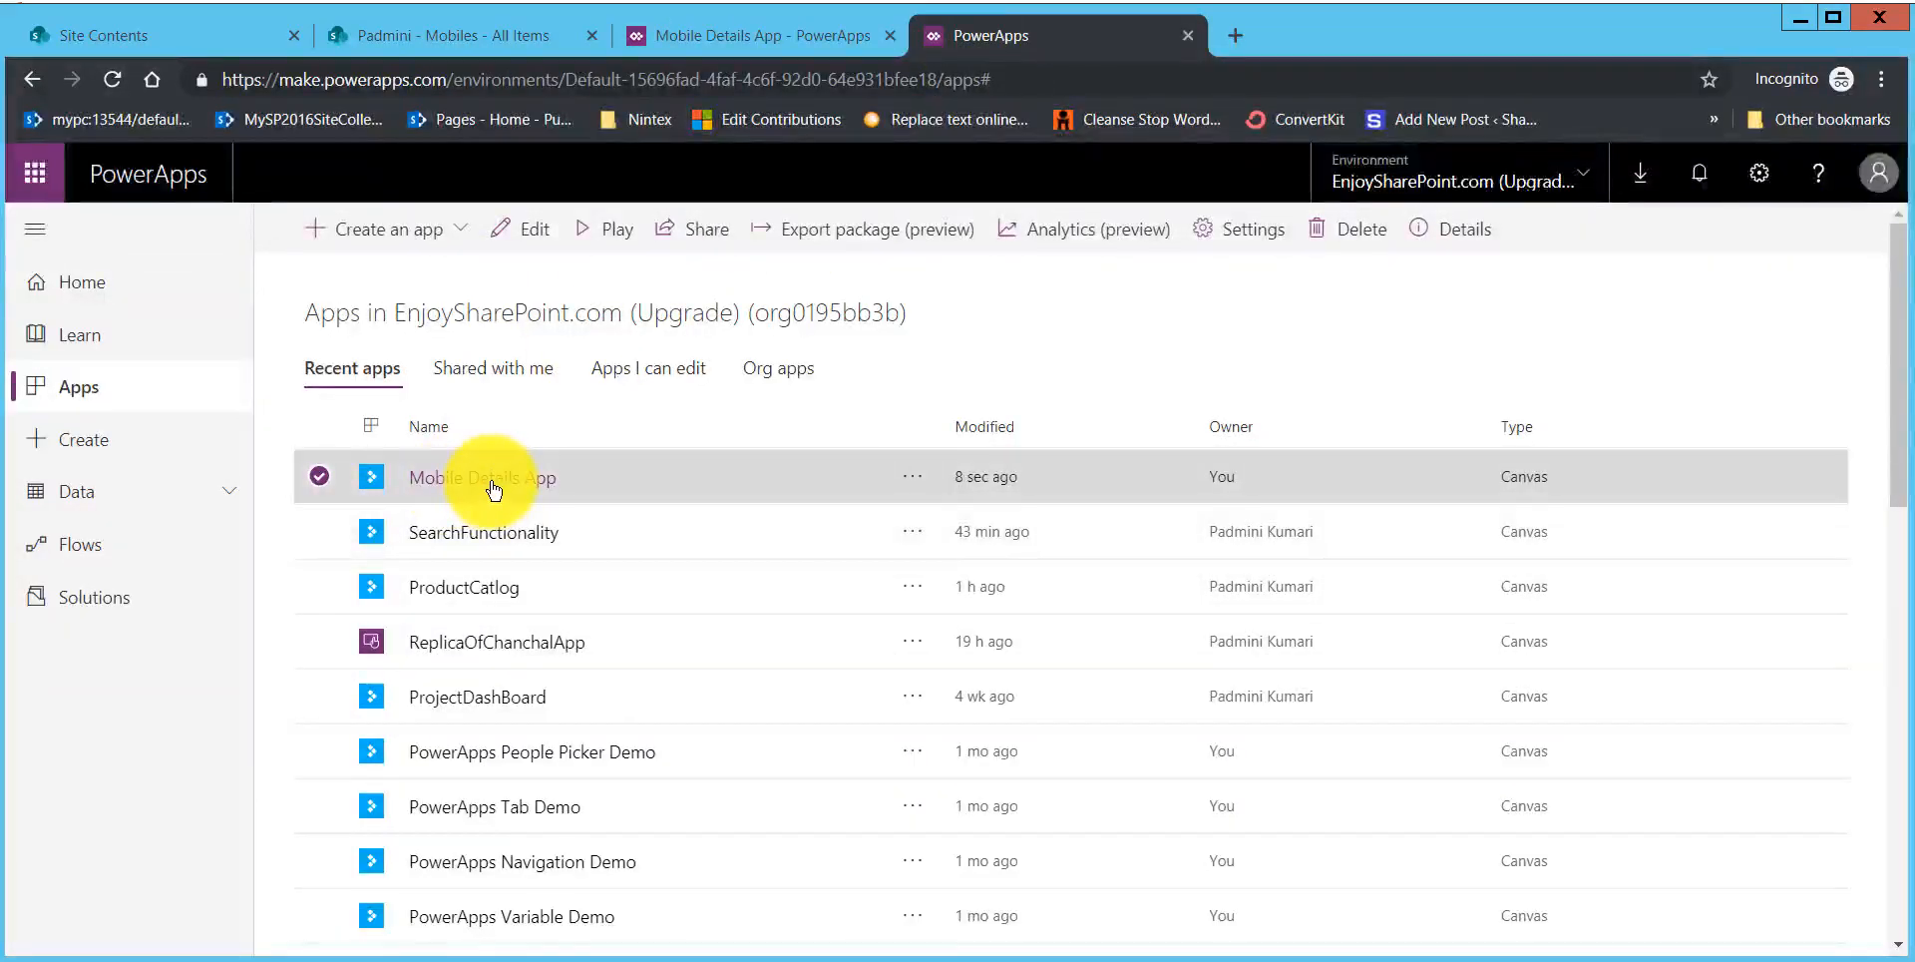
click(494, 478)
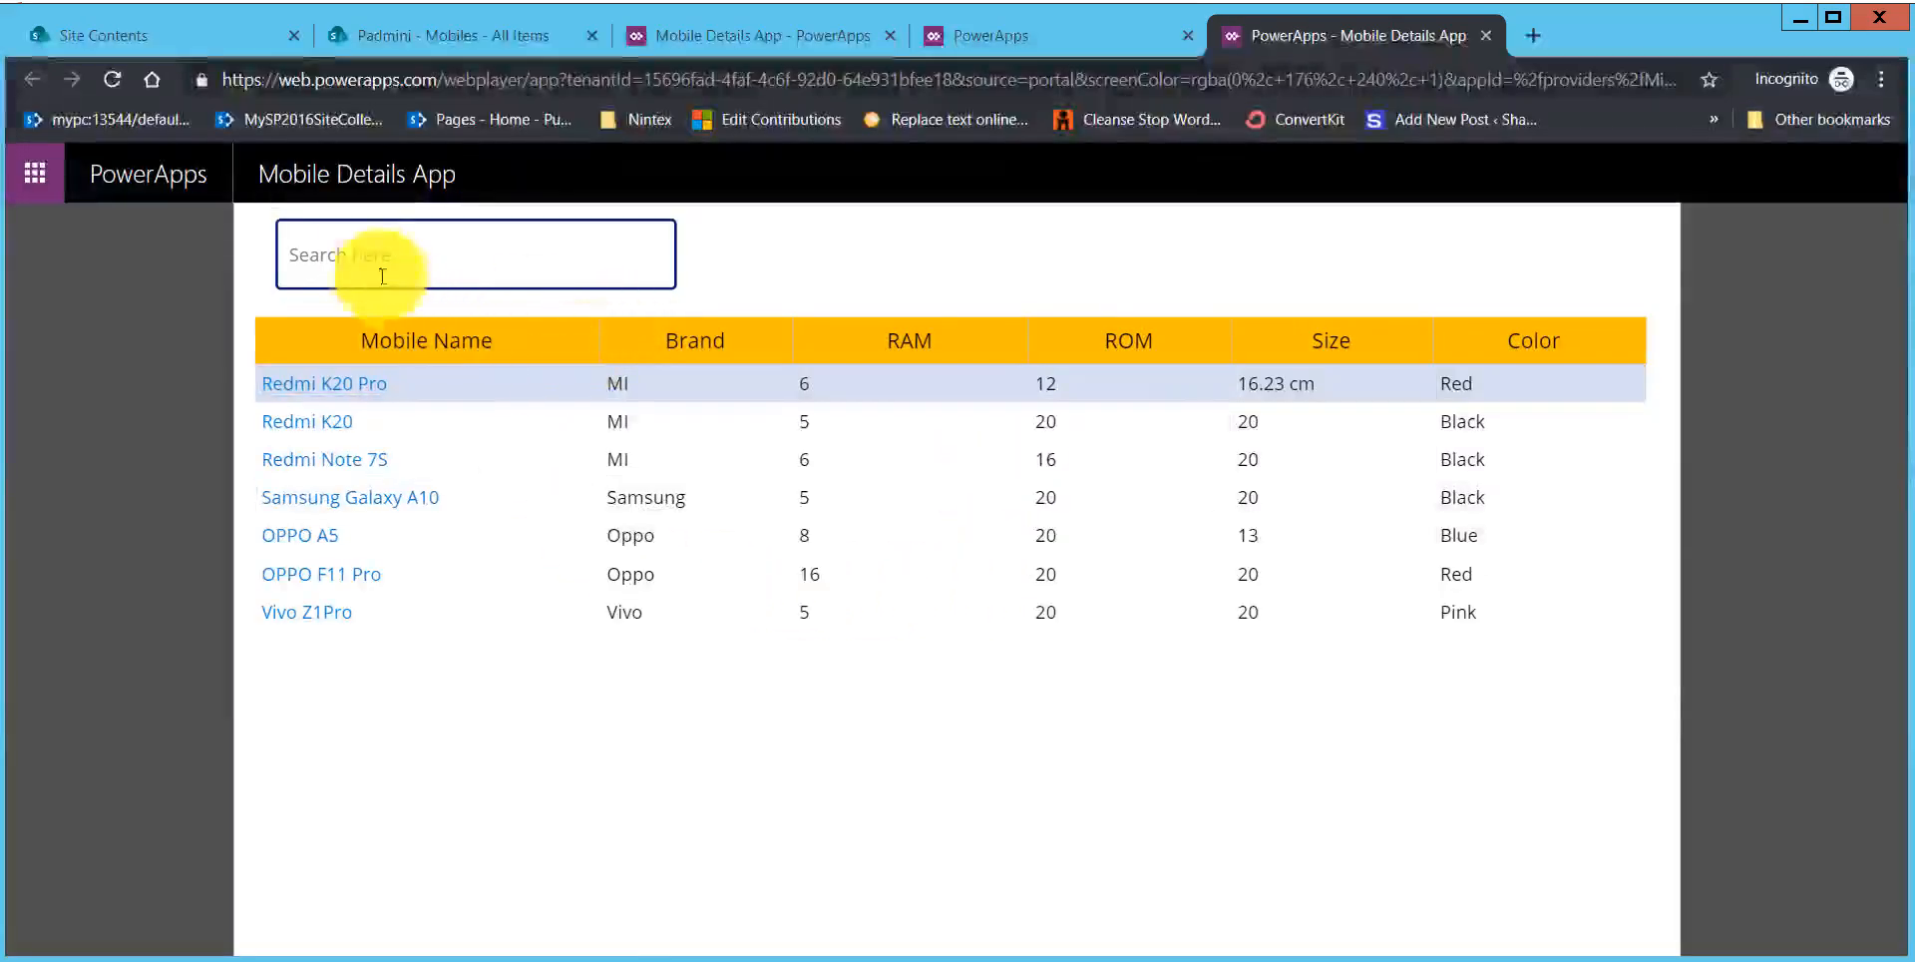
click(454, 258)
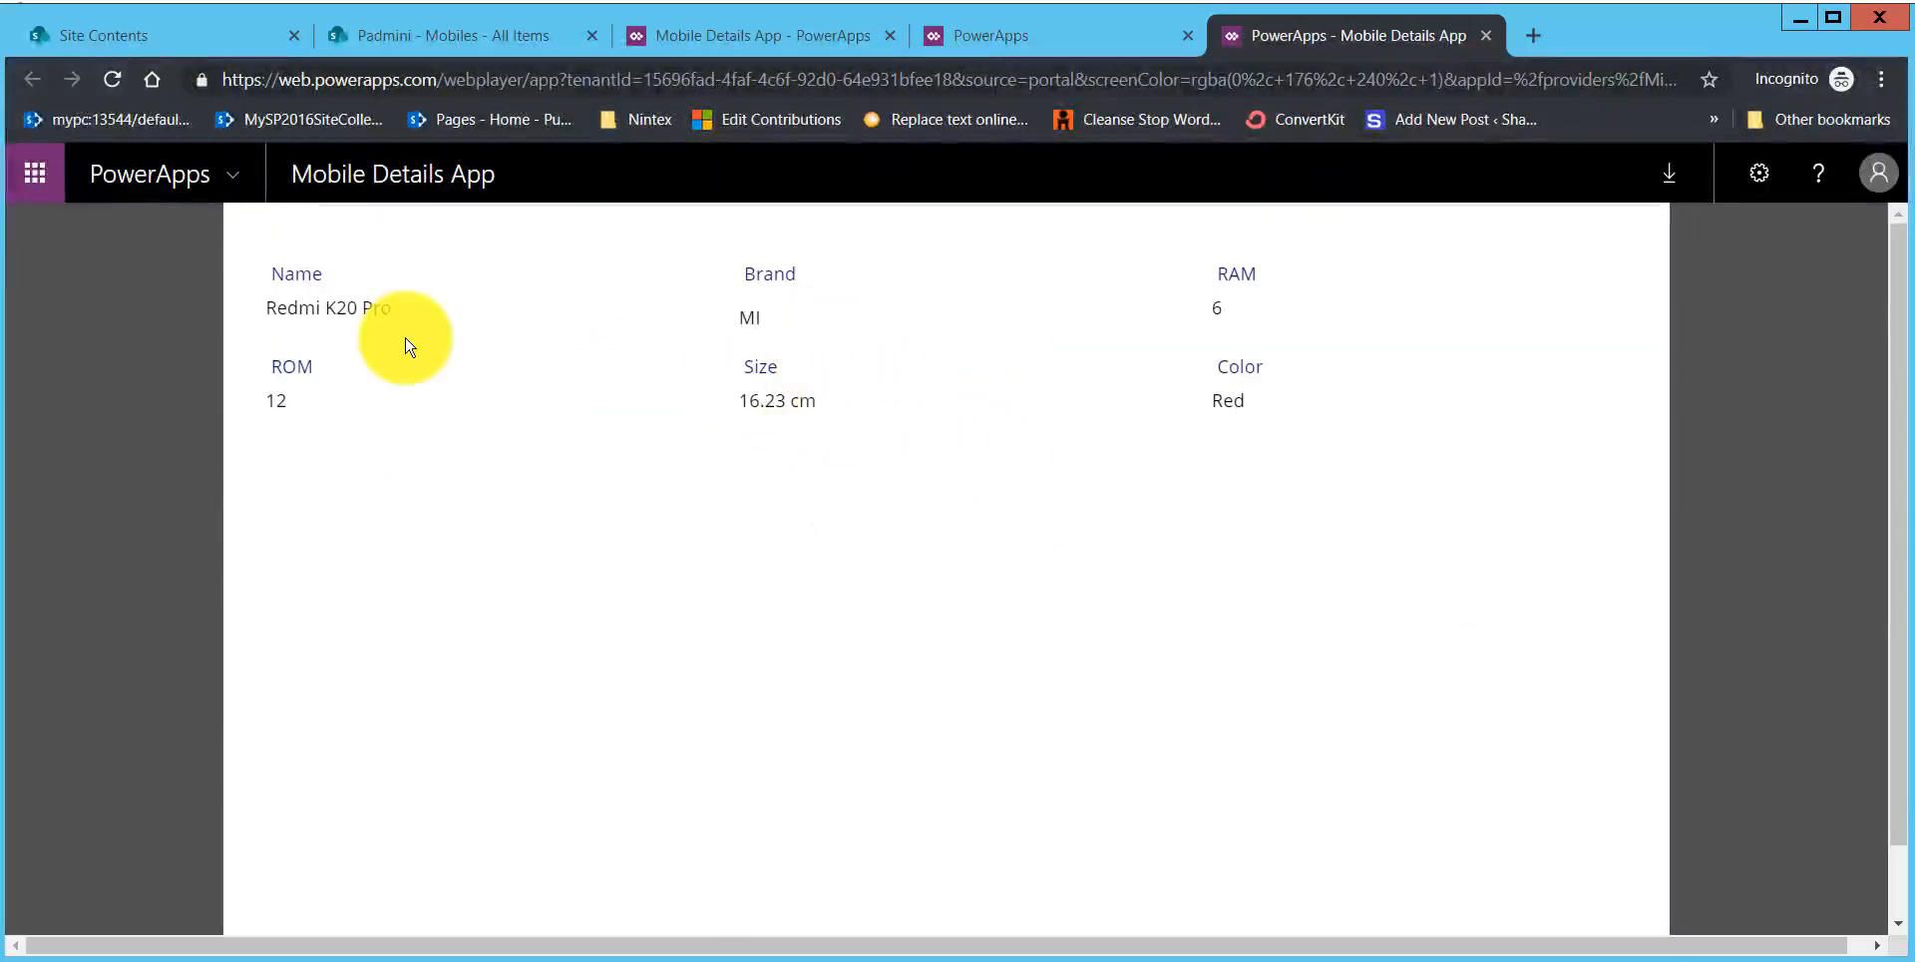
click(1485, 36)
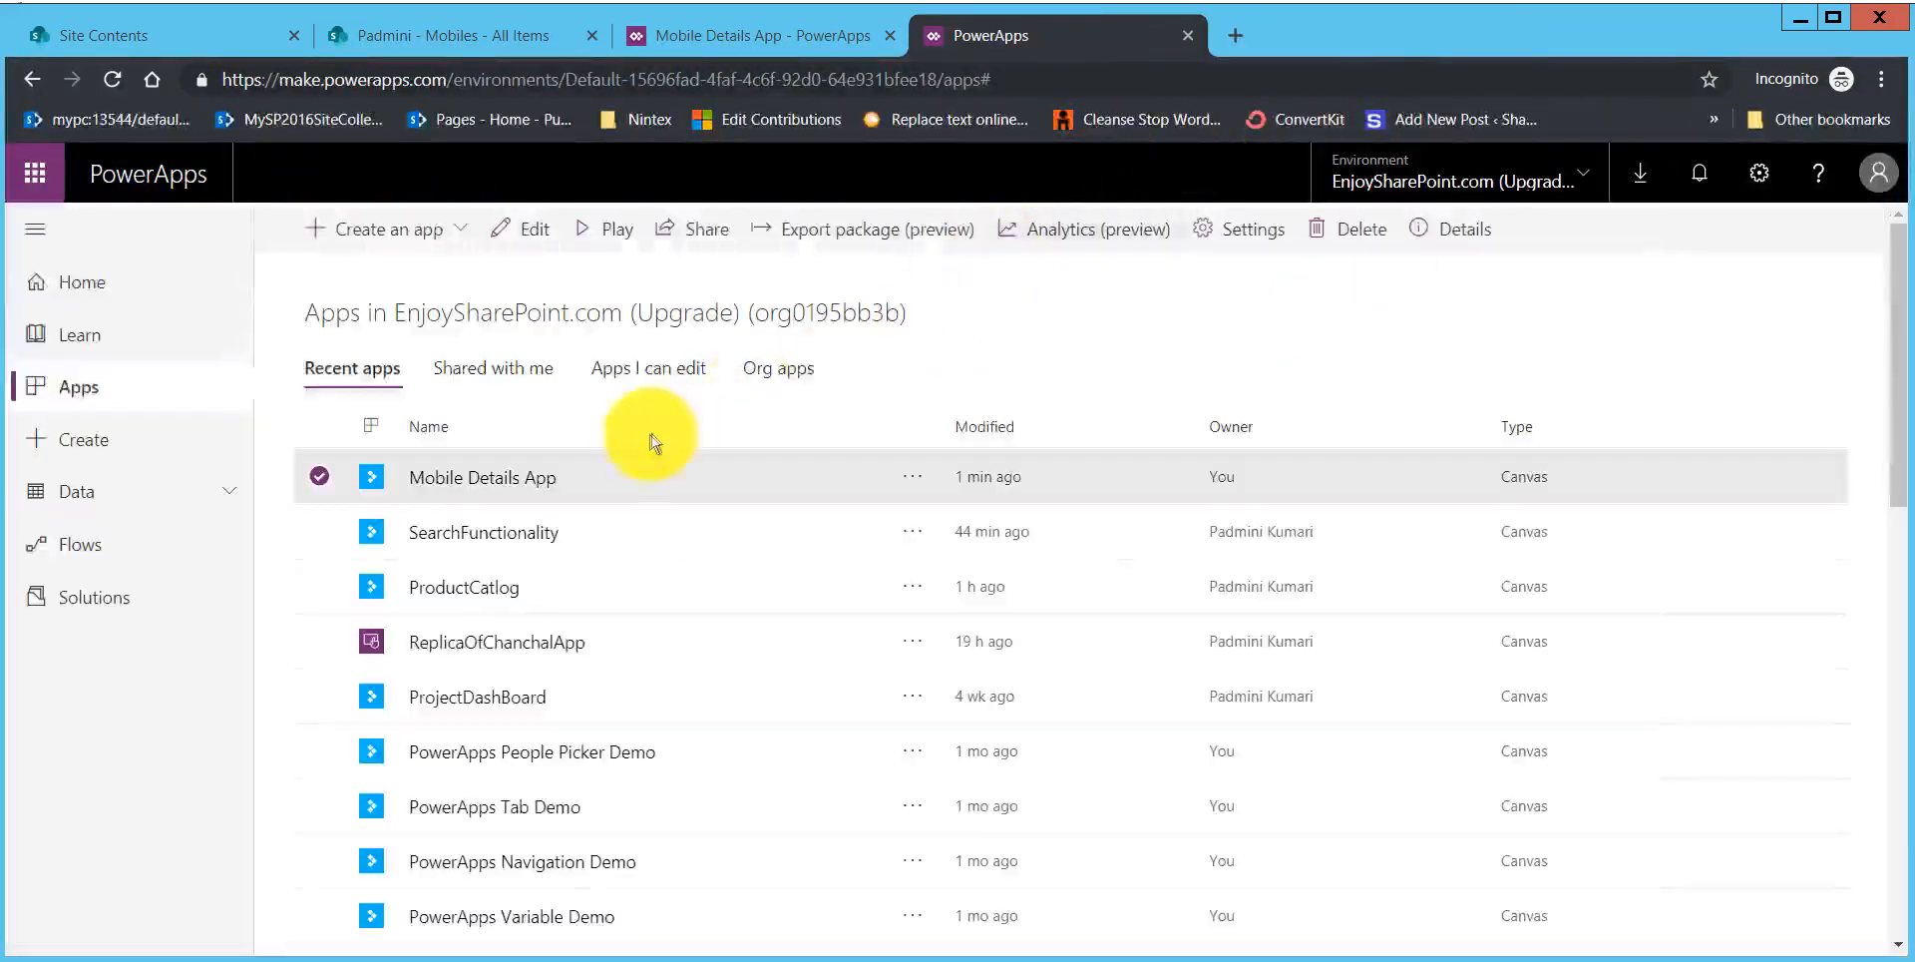
Step: Play the Mobile Details App again, search for "vi", and open the Vivo Z1Pro item's details
click(520, 481)
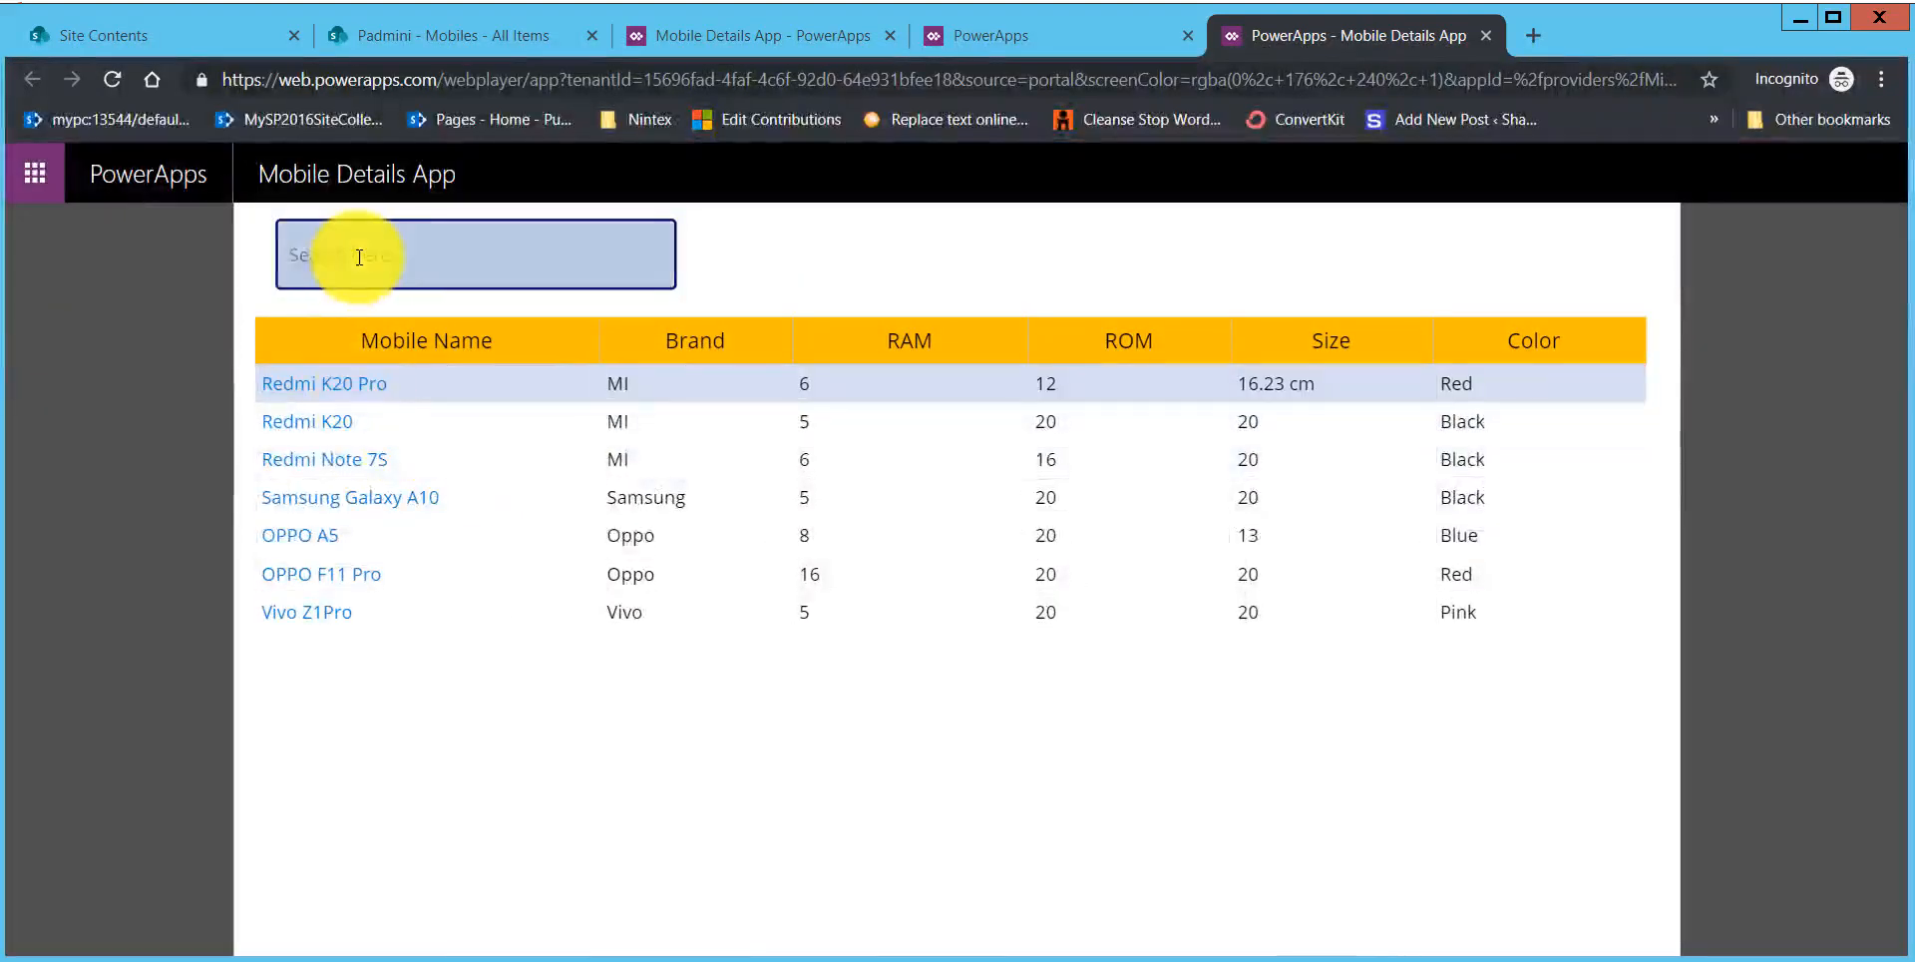
click(359, 258)
text(vi)
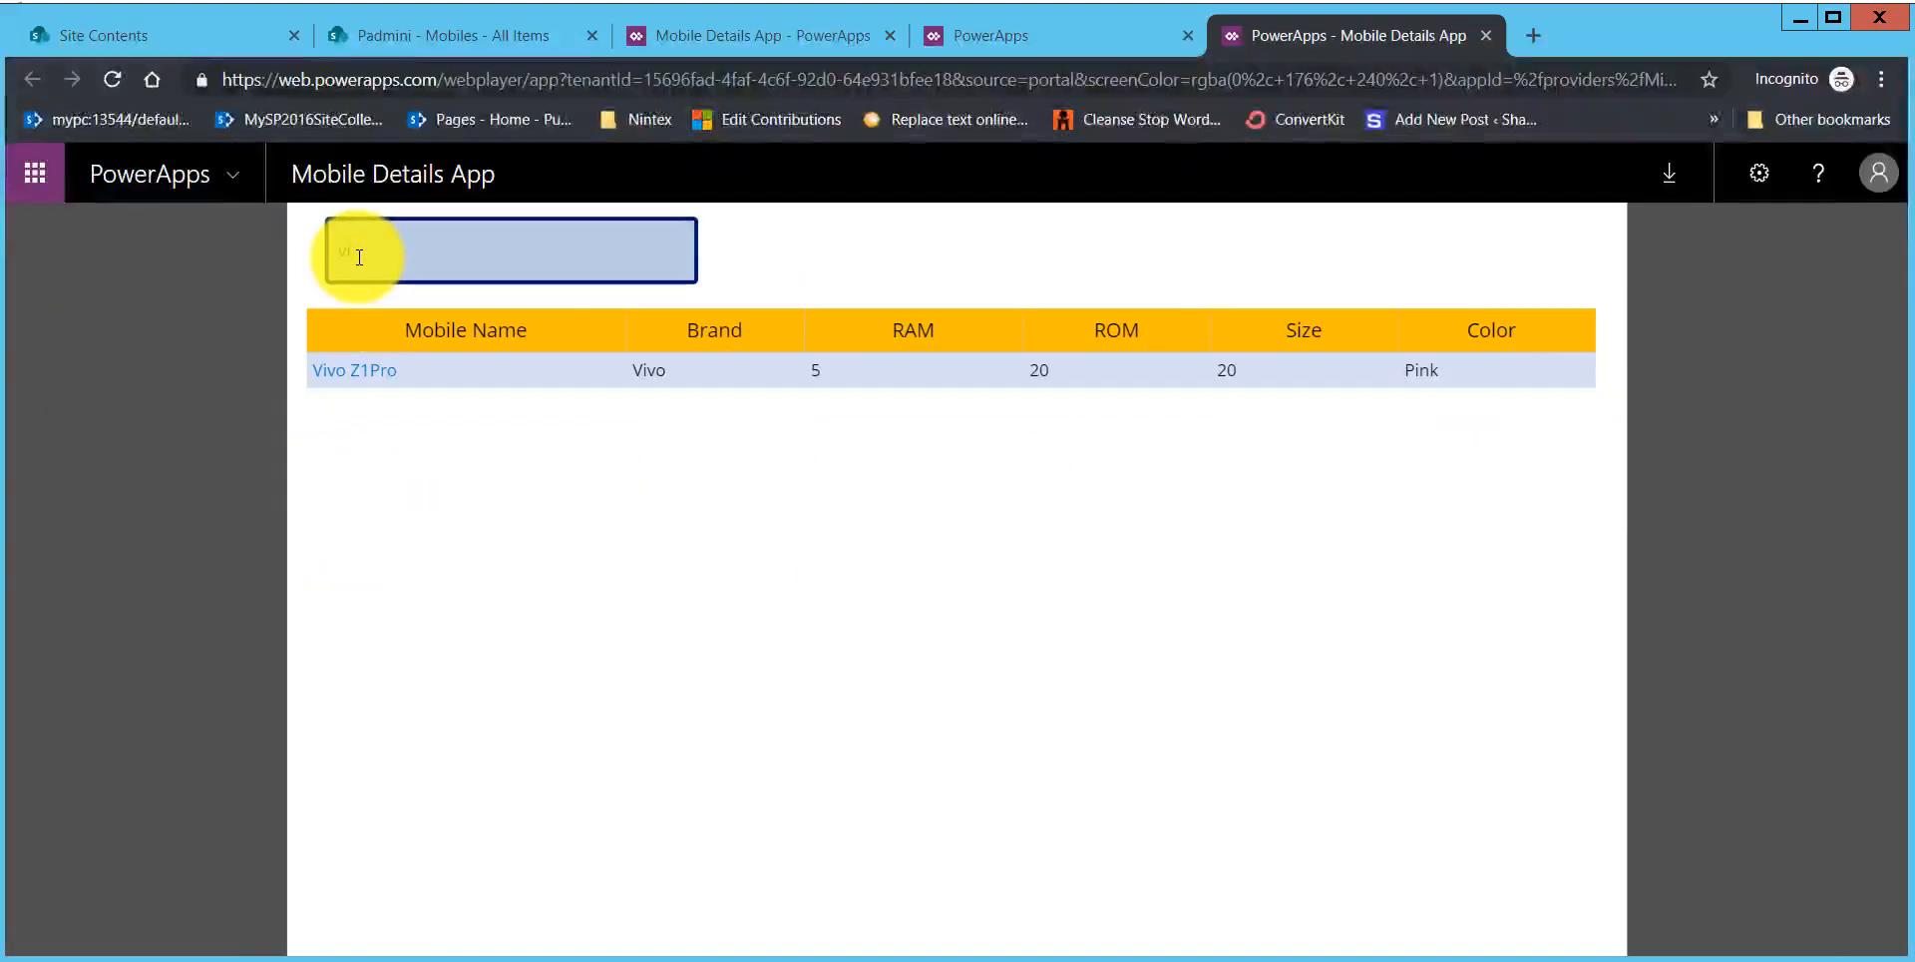
click(390, 374)
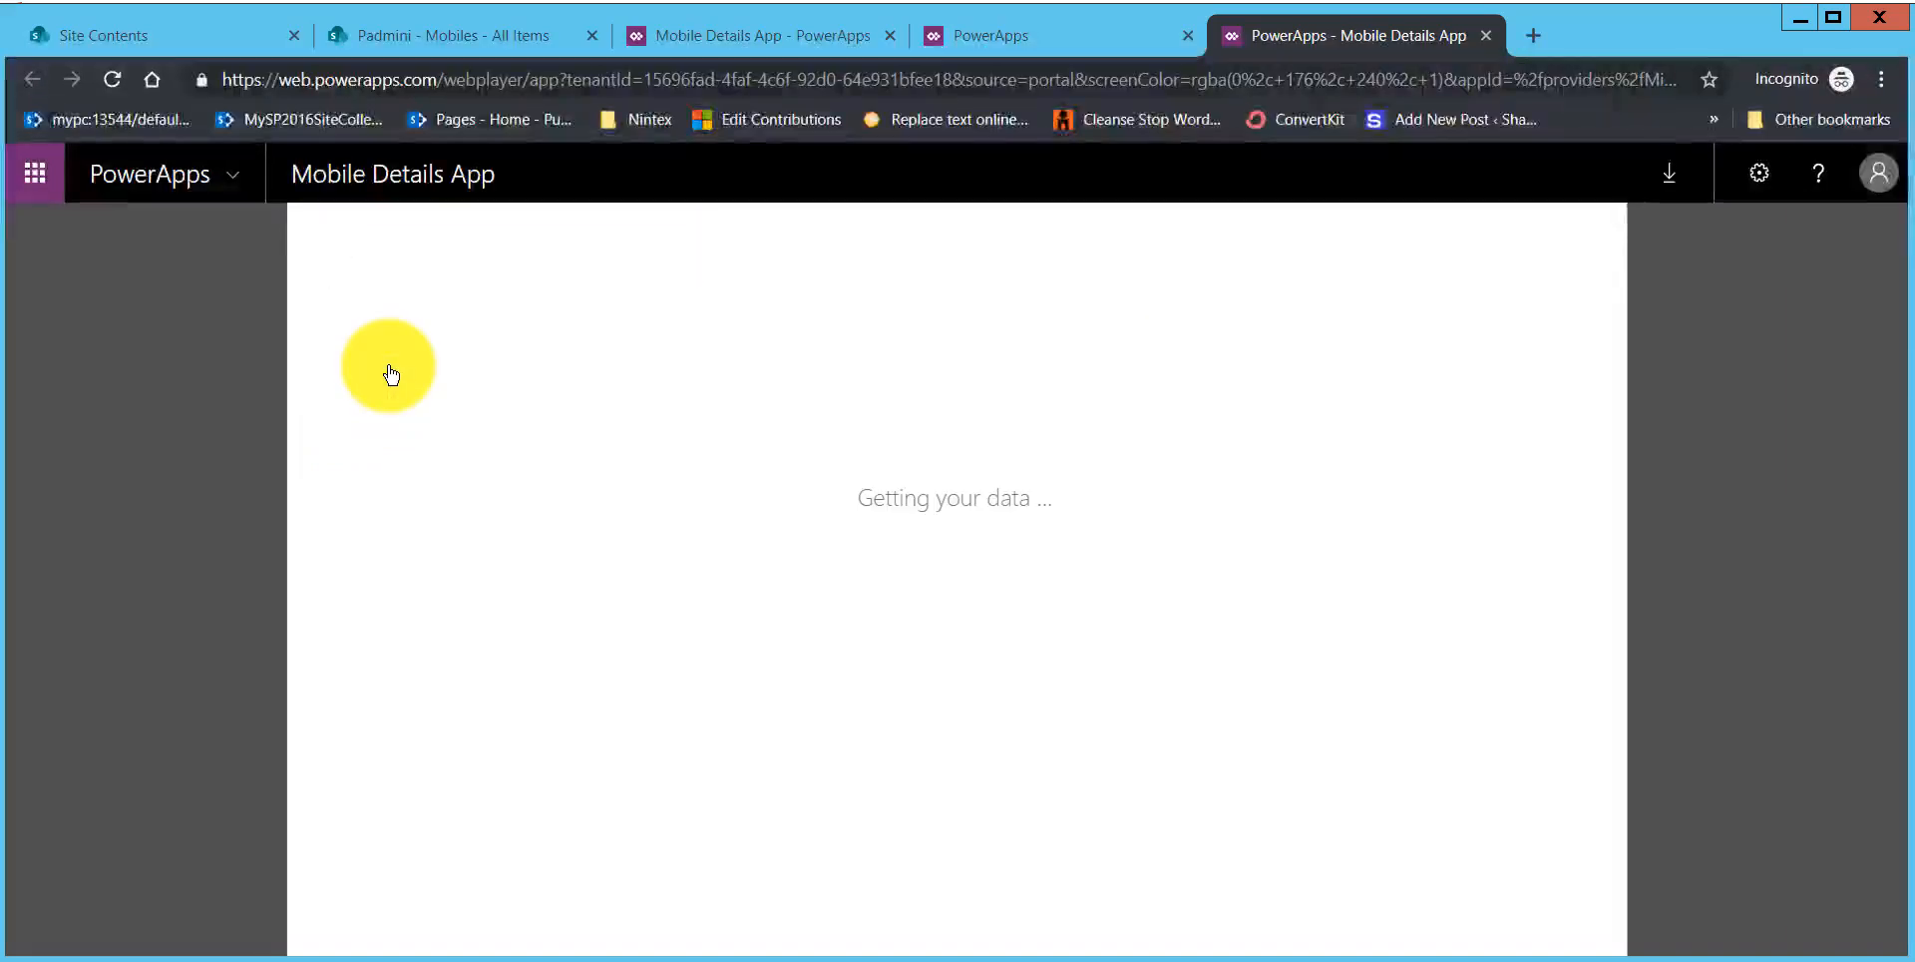